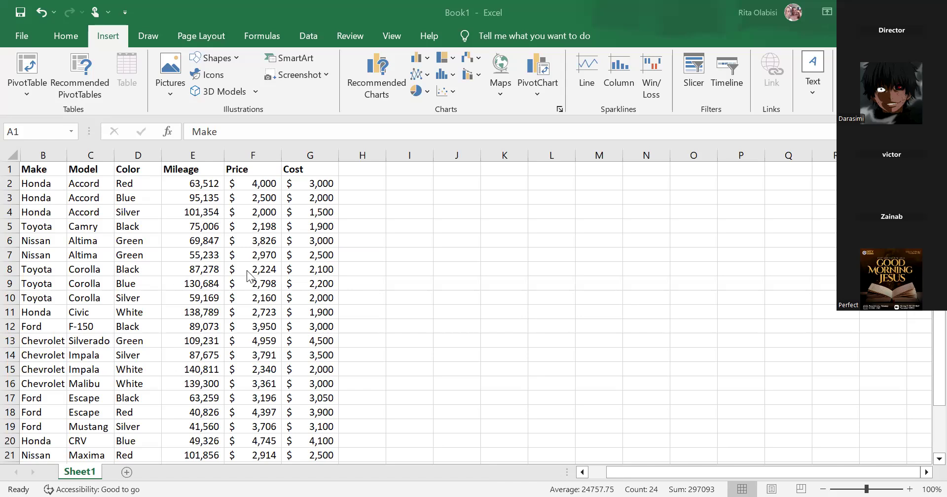
{"action": "scroll", "coordinate": [425, 309], "scroll_direction": "down", "scroll_amount": 3}
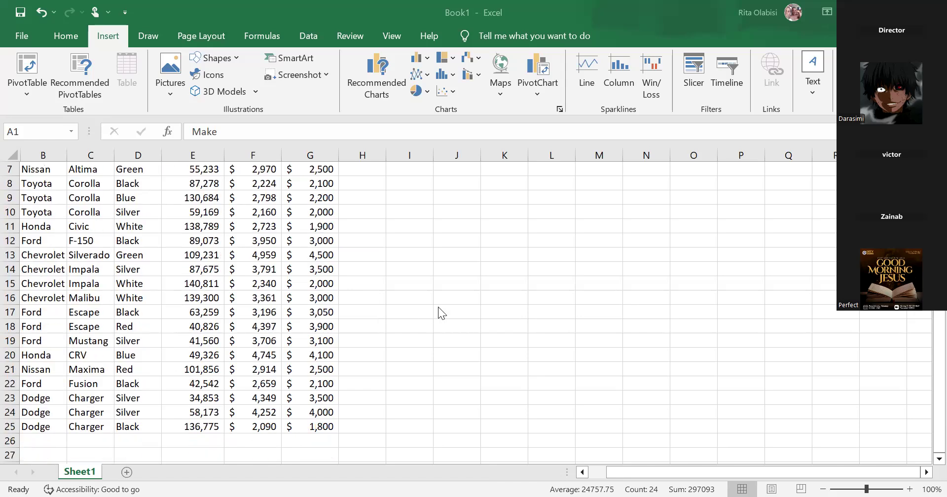
{"action": "scroll", "coordinate": [439, 313], "scroll_direction": "up", "scroll_amount": 2}
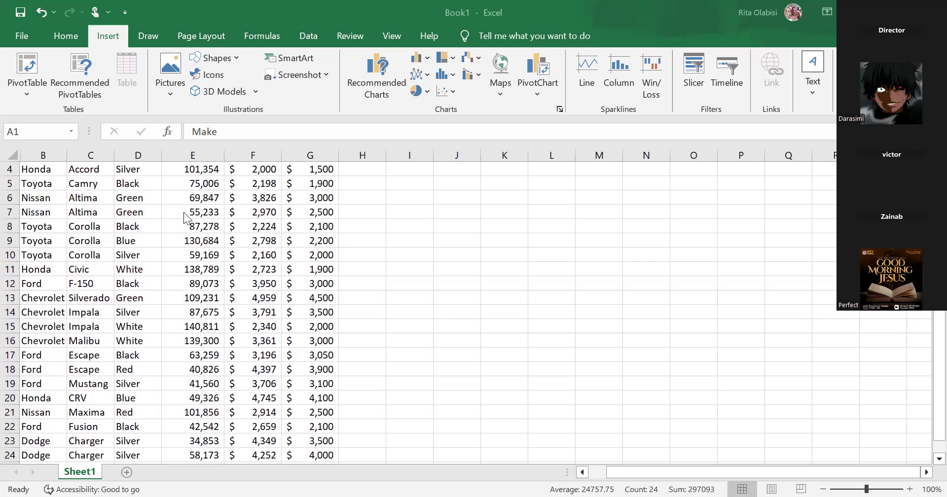
{"action": "left_click", "coordinate": [13, 158]}
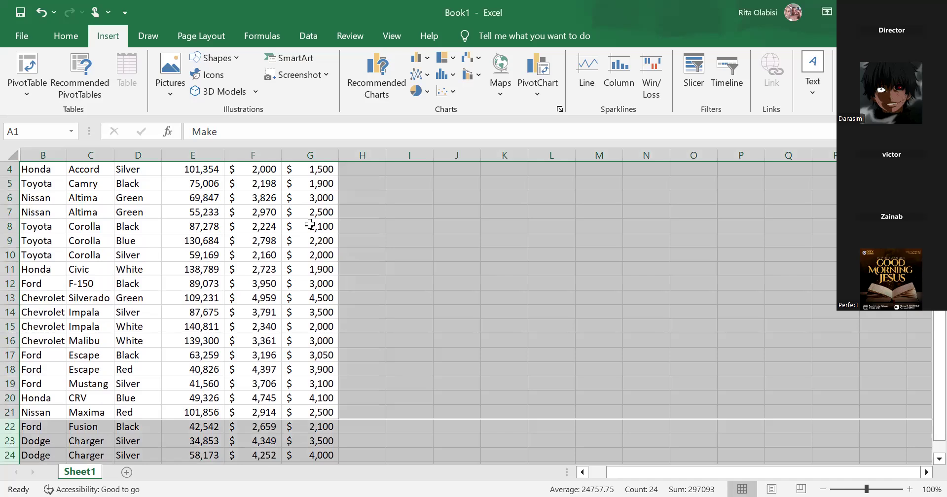
{"action": "left_click", "coordinate": [414, 238]}
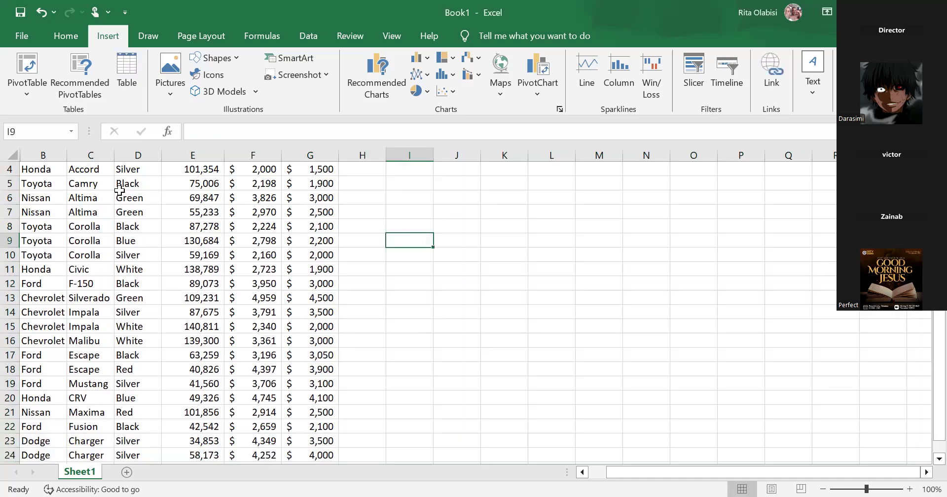
{"action": "left_click", "coordinate": [15, 158]}
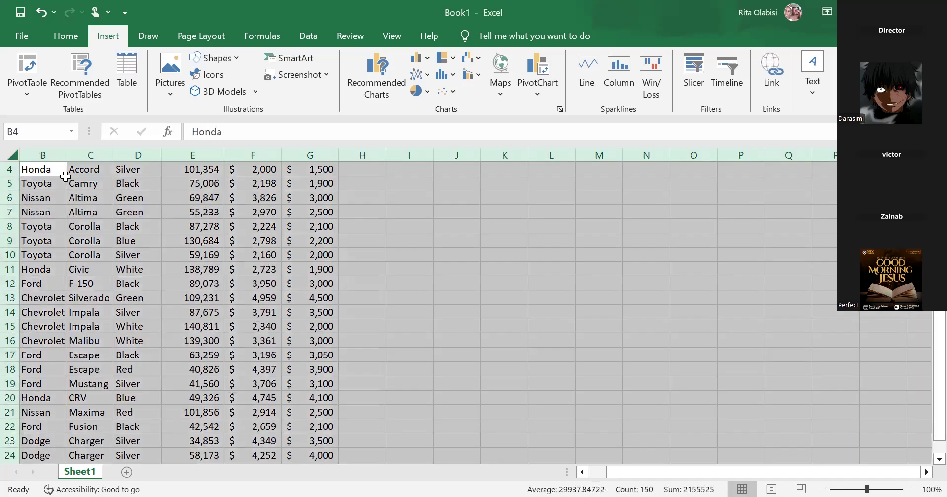
{"action": "left_click", "coordinate": [65, 185]}
{"action": "left_click_drag", "start_coordinate": [66, 185], "coordinate": [75, 196]}
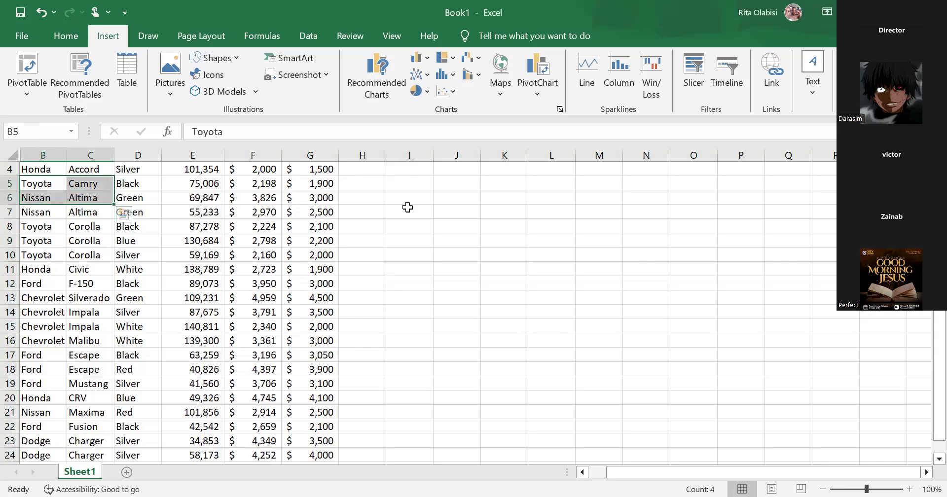
{"action": "left_click", "coordinate": [457, 226]}
{"action": "left_click", "coordinate": [15, 155]}
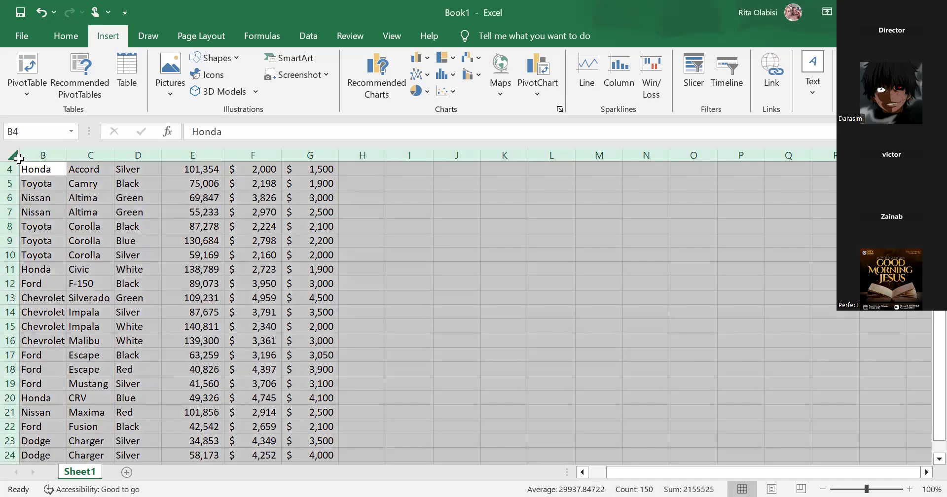
{"action": "left_click_drag", "start_coordinate": [69, 172], "coordinate": [101, 220]}
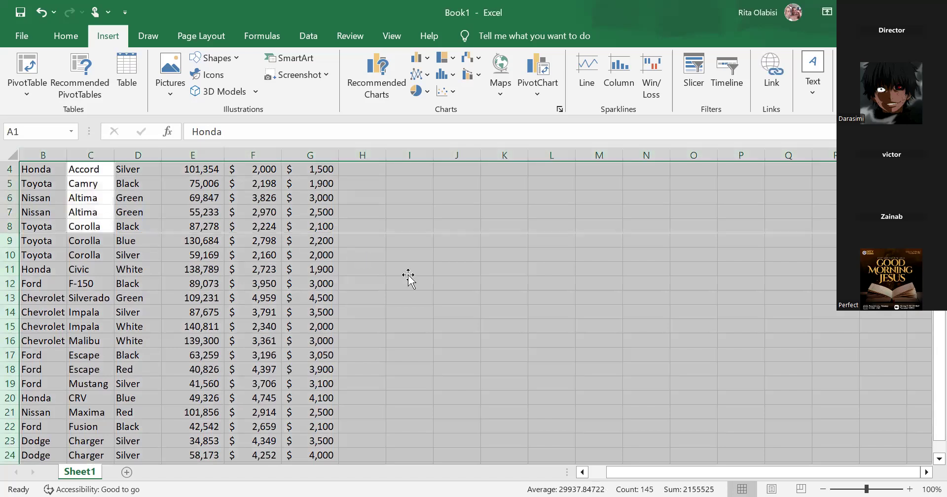
{"action": "left_click", "coordinate": [408, 274]}
Step: Try to insert a PivotTable from the car data on a new worksheet
{"action": "left_click", "coordinate": [15, 157]}
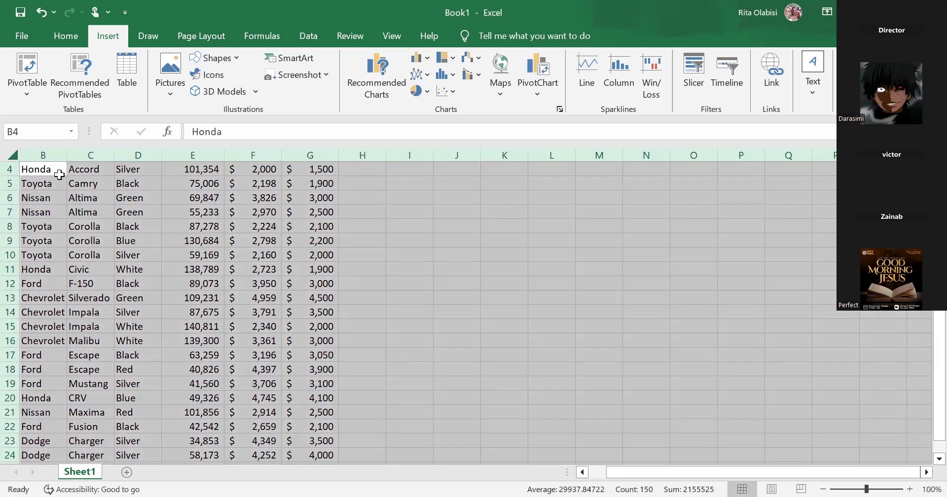
{"action": "left_click_drag", "start_coordinate": [60, 174], "coordinate": [314, 453]}
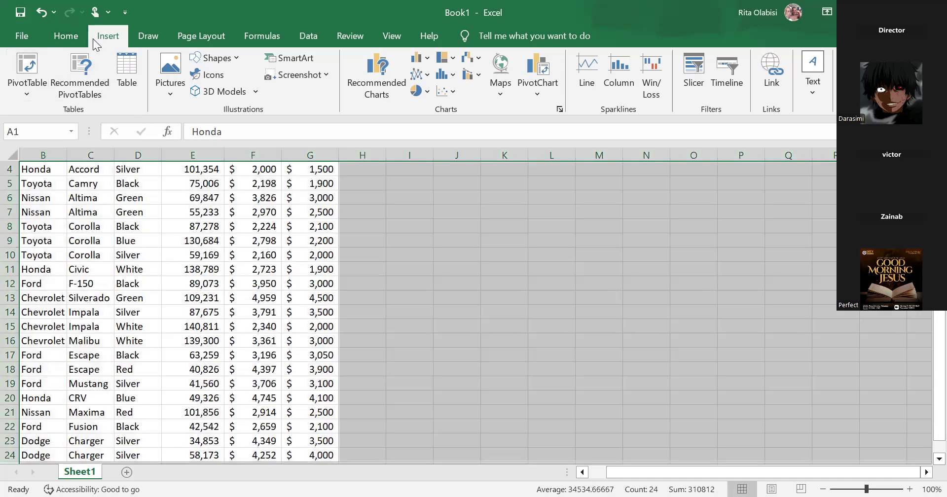
{"action": "left_click", "coordinate": [24, 84]}
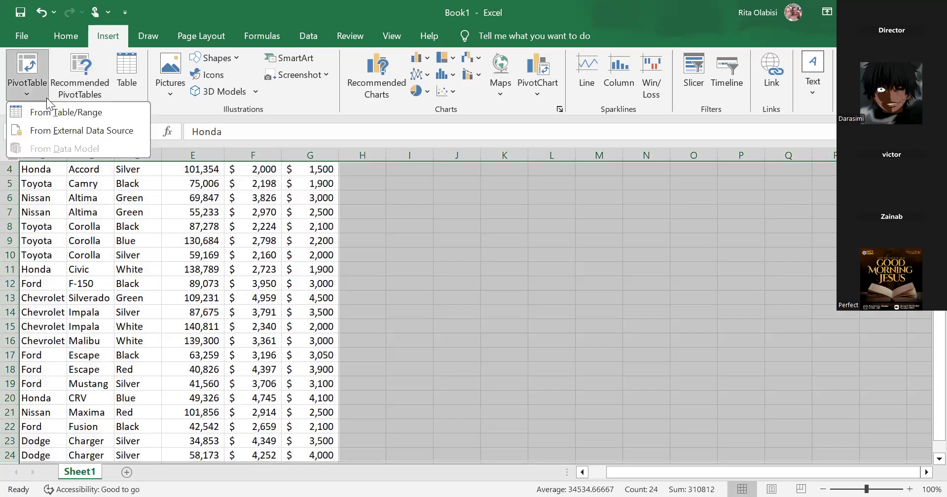
{"action": "left_click", "coordinate": [60, 113]}
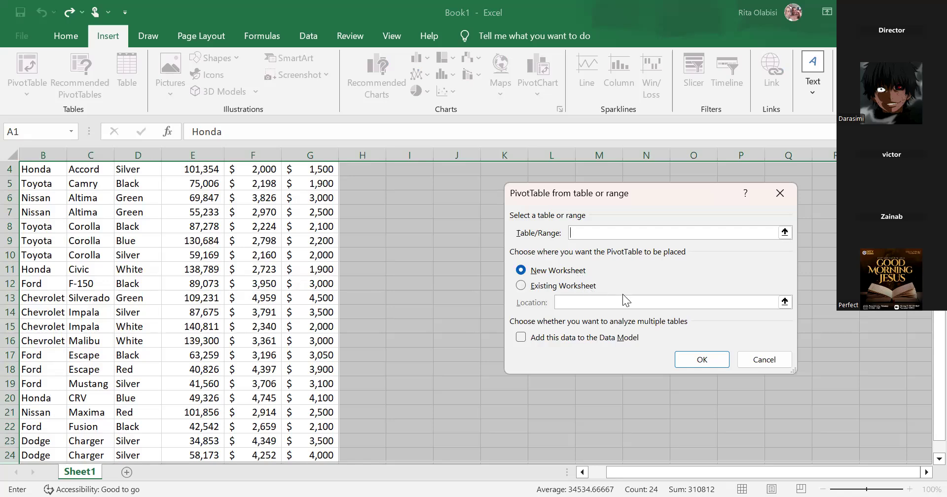
{"action": "left_click", "coordinate": [691, 359]}
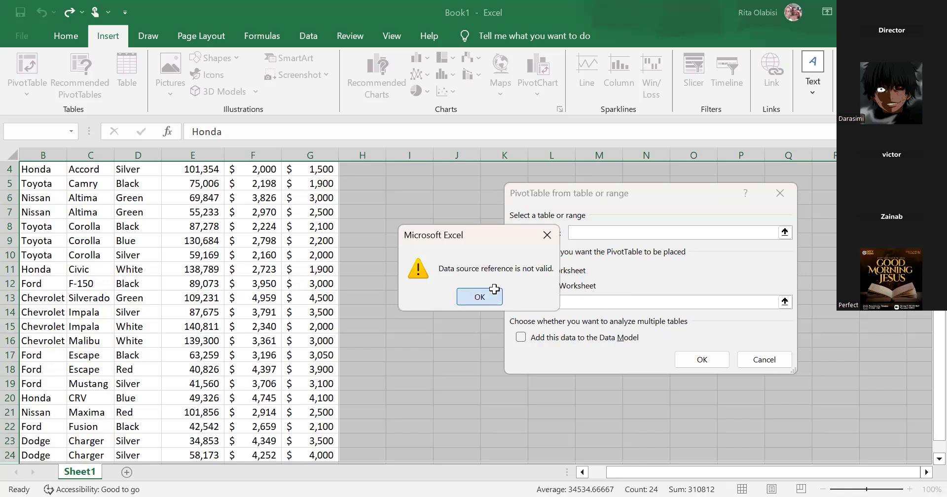
{"action": "left_click", "coordinate": [479, 295]}
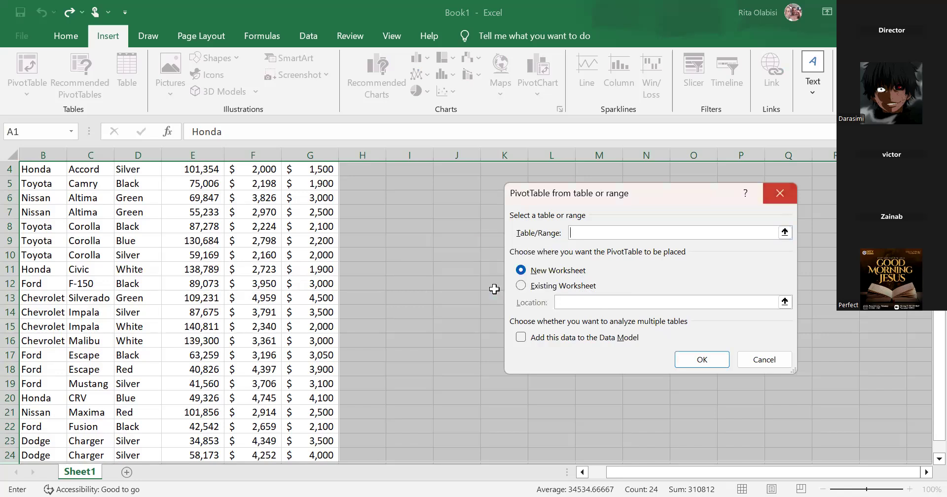
Step: Insert a PivotTable on a new worksheet using the range B4:G24 of Sheet1
{"action": "left_click_drag", "start_coordinate": [48, 170], "coordinate": [292, 456]}
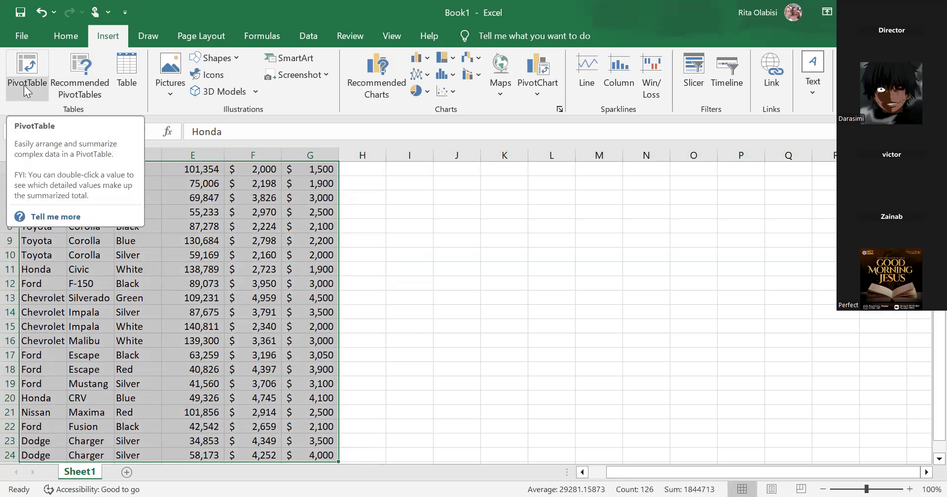
{"action": "left_click", "coordinate": [39, 96]}
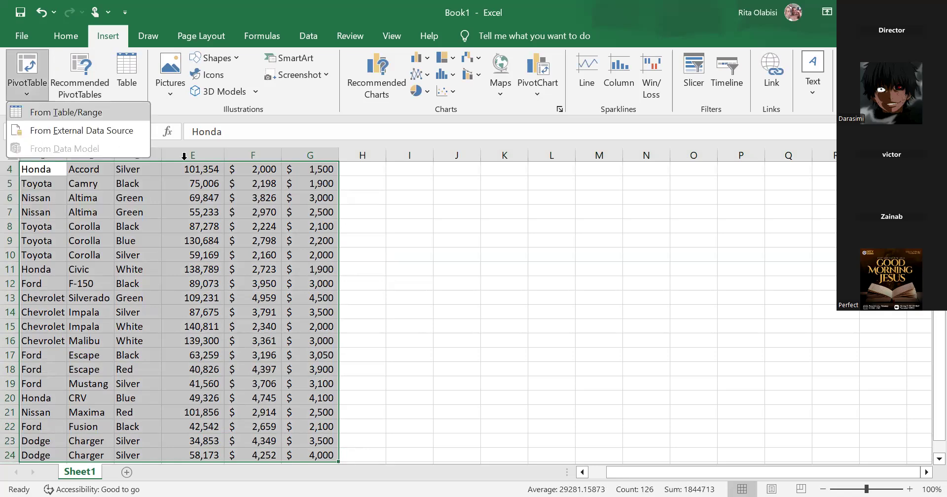
{"action": "key", "text": "Return"}
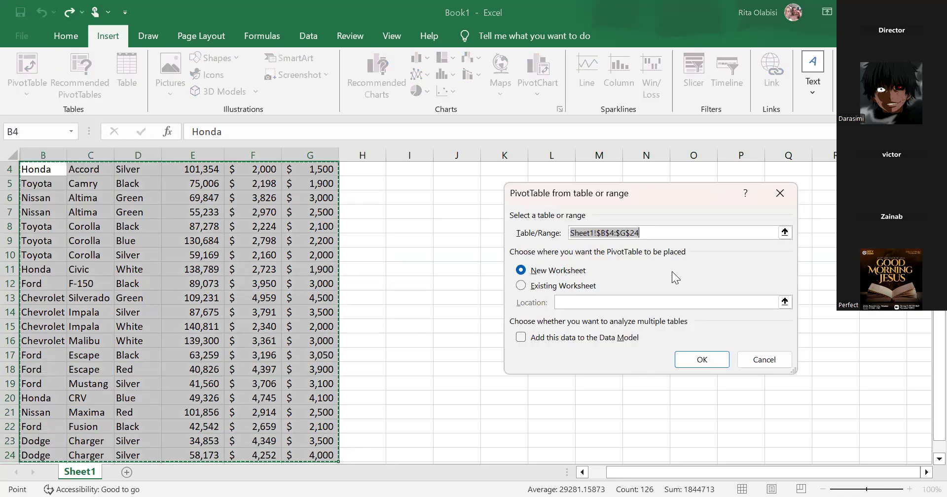
{"action": "left_click", "coordinate": [696, 361]}
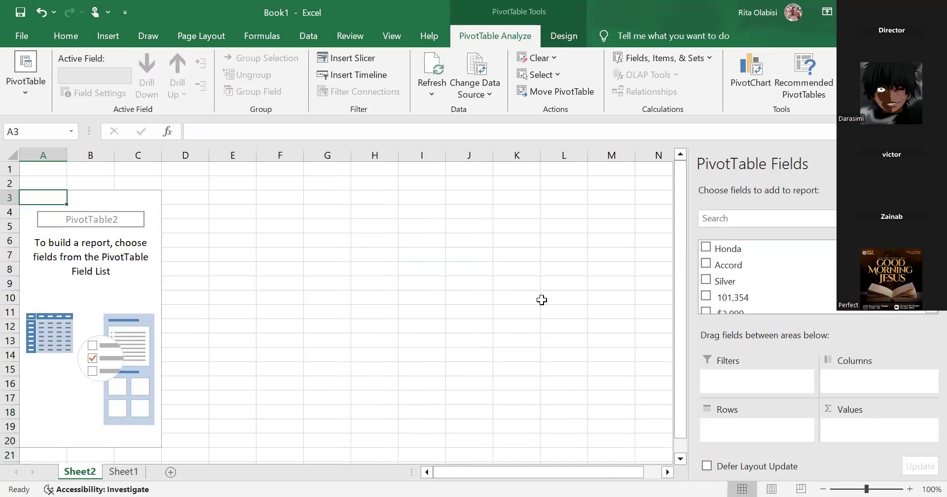
Step: Undo the PivotTable insertion and return to the header row of the car data on Sheet1
{"action": "scroll", "coordinate": [781, 279], "scroll_direction": "down", "scroll_amount": 2}
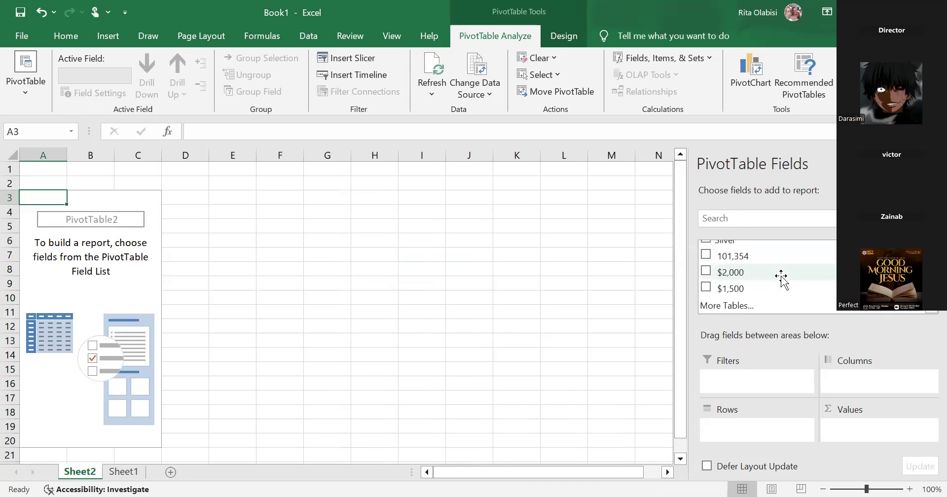
{"action": "scroll", "coordinate": [781, 279], "scroll_direction": "up", "scroll_amount": 2}
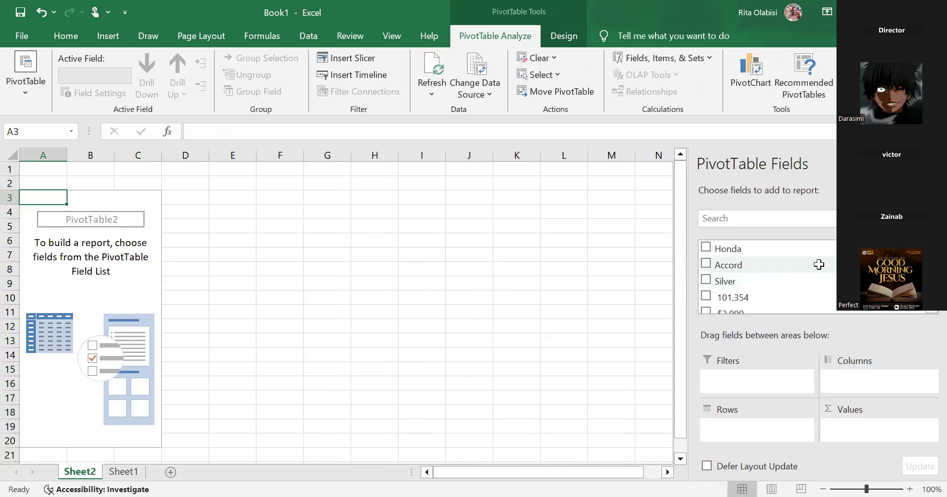
{"action": "left_click", "coordinate": [41, 11]}
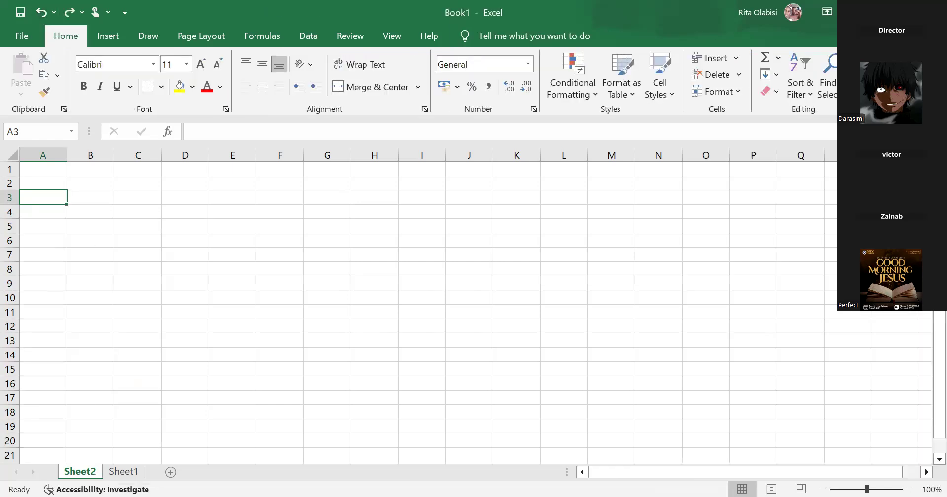
{"action": "left_click", "coordinate": [121, 472]}
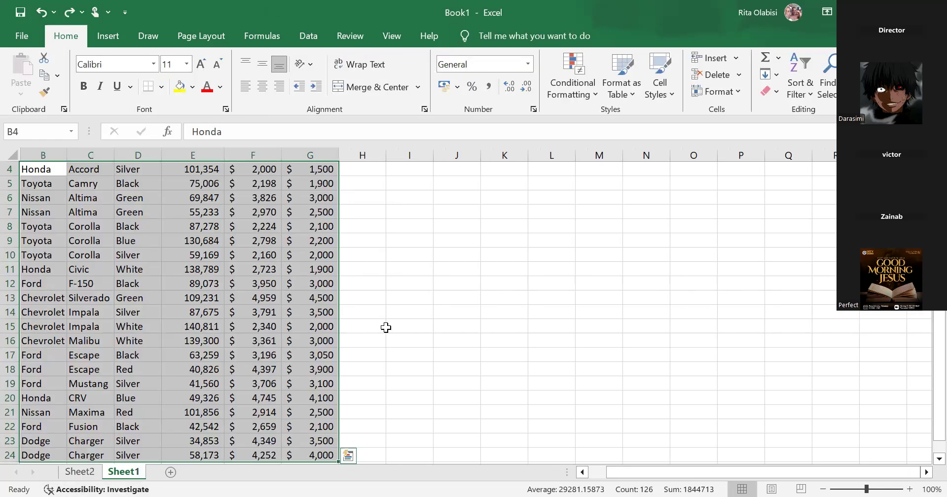
{"action": "scroll", "coordinate": [386, 327], "scroll_direction": "up", "scroll_amount": 1}
{"action": "left_click", "coordinate": [454, 255]}
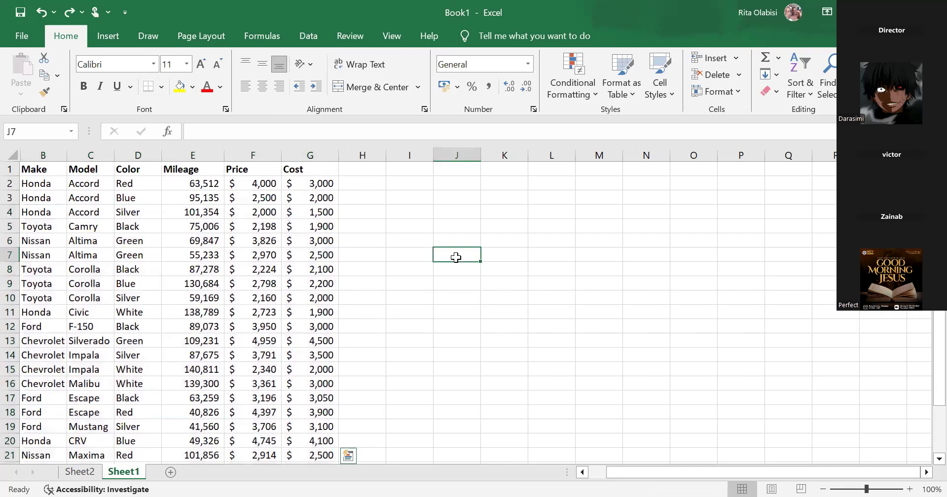
{"action": "left_click", "coordinate": [42, 172]}
{"action": "left_click_drag", "start_coordinate": [67, 178], "coordinate": [81, 203]}
{"action": "left_click", "coordinate": [412, 238]}
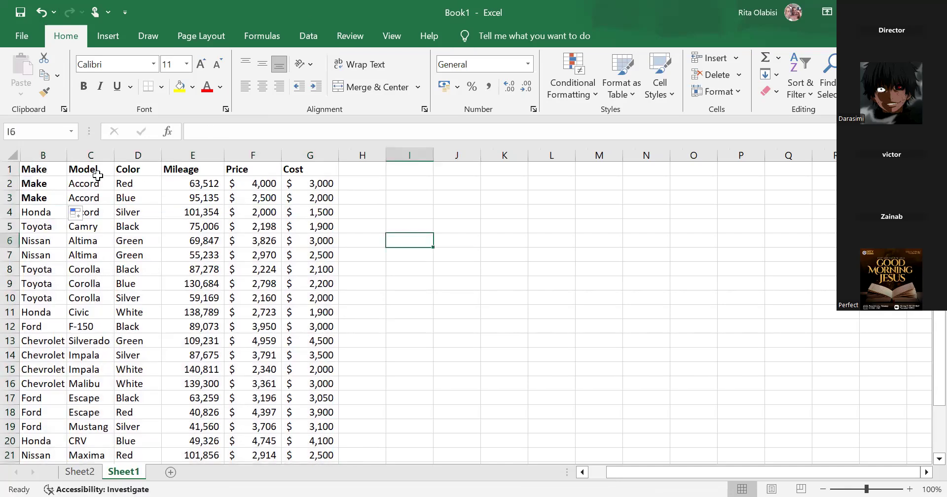
{"action": "left_click", "coordinate": [58, 169]}
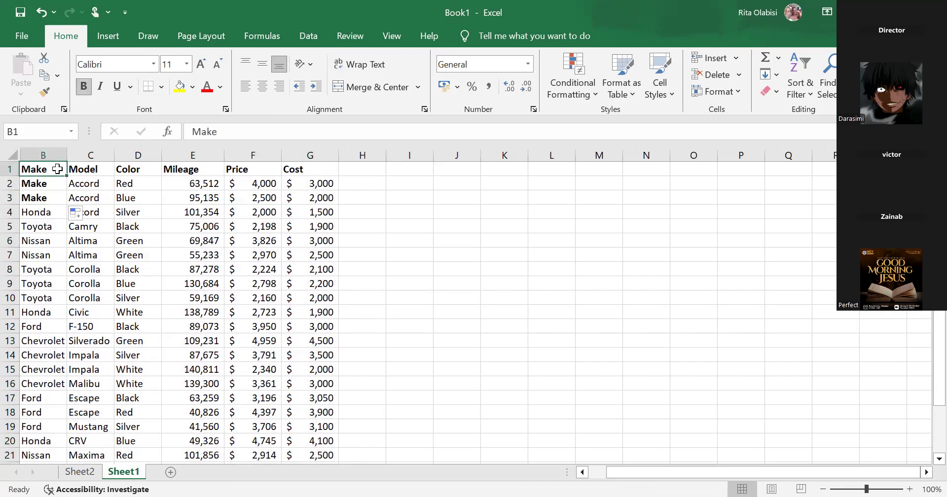
{"action": "left_click_drag", "start_coordinate": [67, 176], "coordinate": [105, 212]}
{"action": "left_click", "coordinate": [437, 209]}
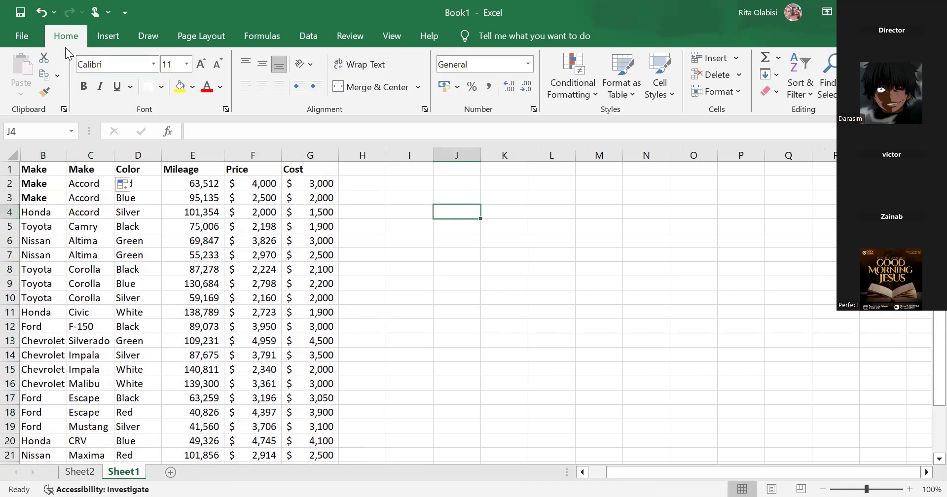
{"action": "left_click", "coordinate": [40, 15]}
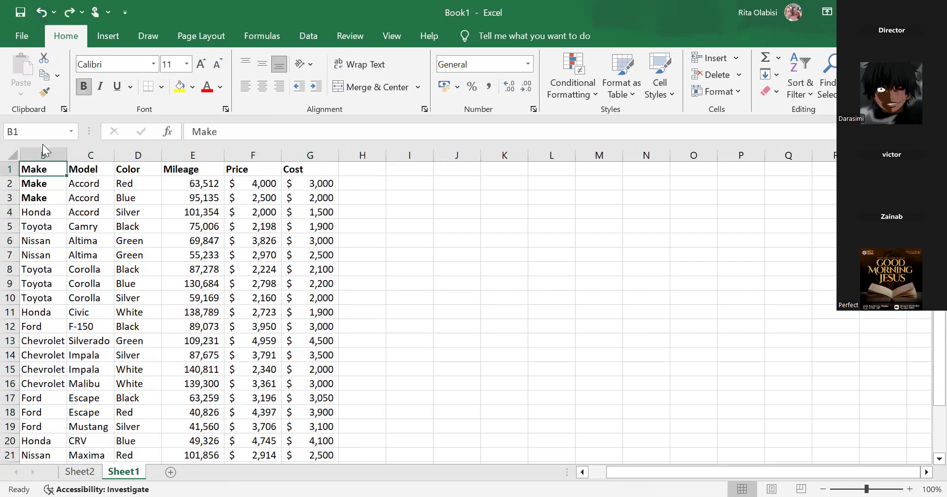
{"action": "left_click", "coordinate": [13, 155]}
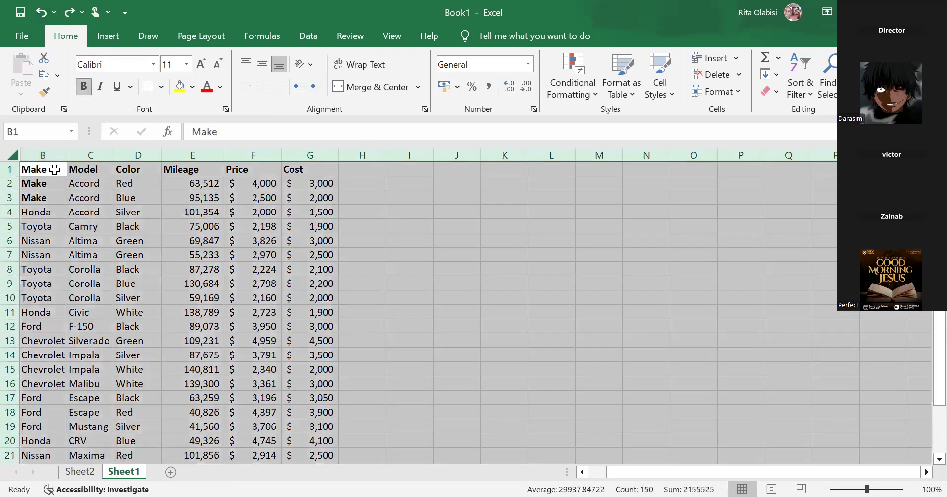
{"action": "left_click", "coordinate": [54, 170]}
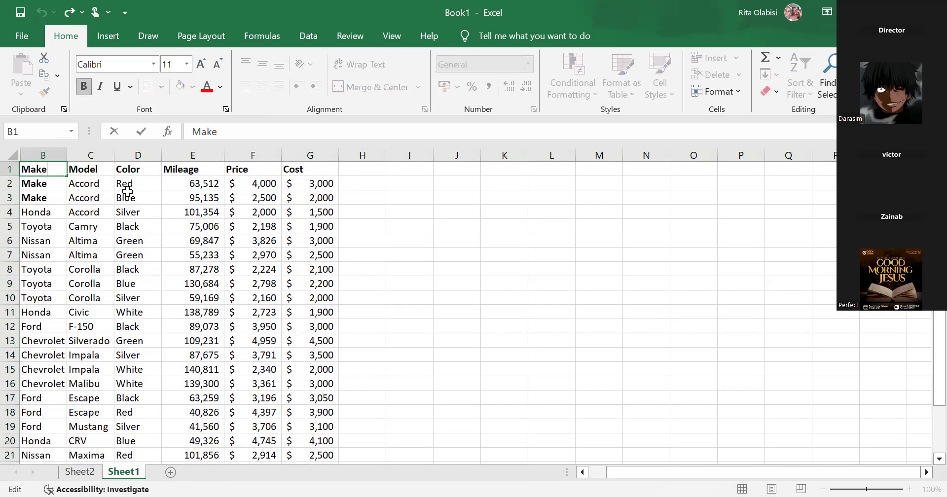
{"action": "left_click", "coordinate": [390, 194]}
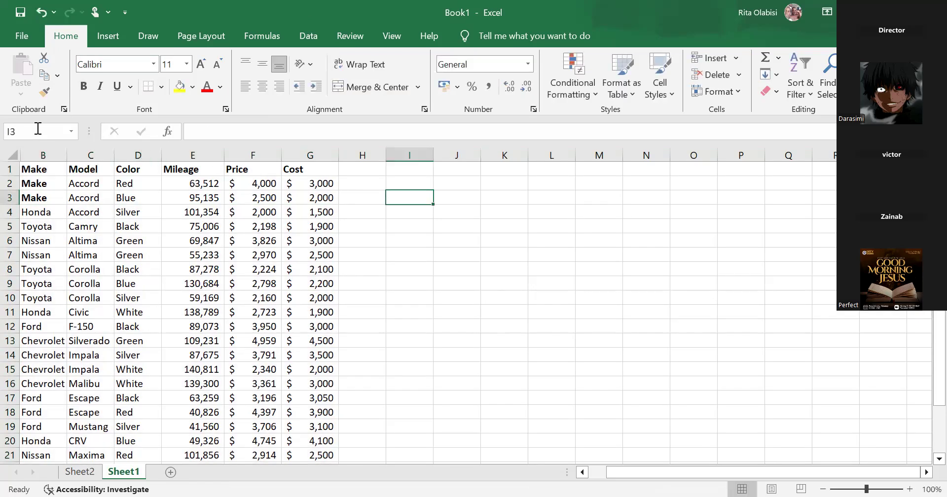
{"action": "left_click", "coordinate": [43, 171]}
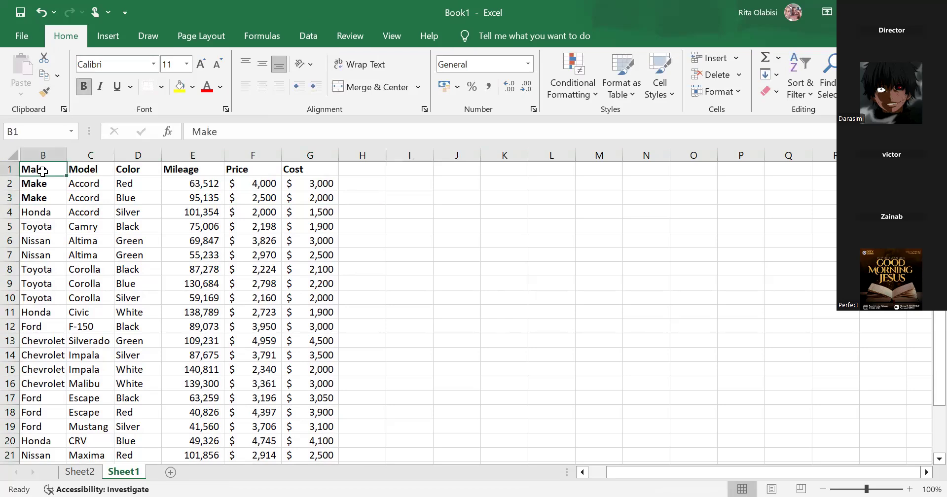
{"action": "left_click", "coordinate": [12, 155]}
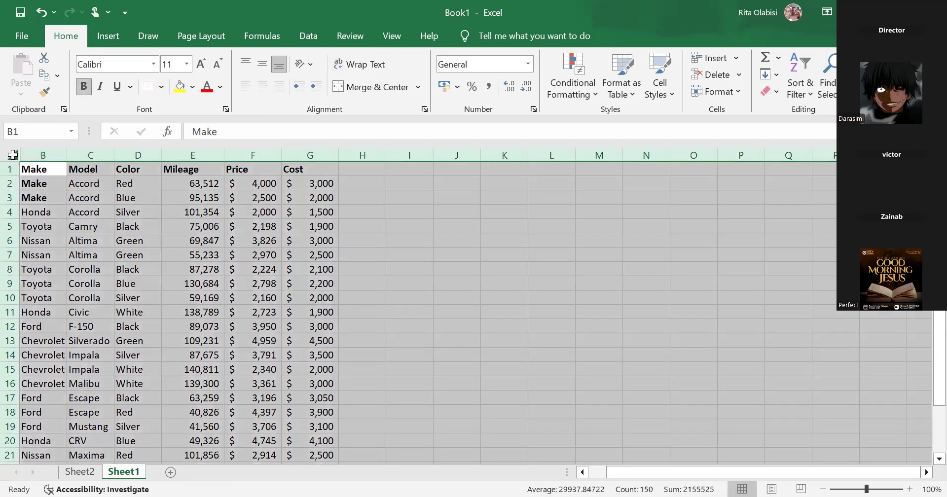
Step: Undo the fill that overwrote the Make entries in cells B2:B3
{"action": "left_click", "coordinate": [460, 211]}
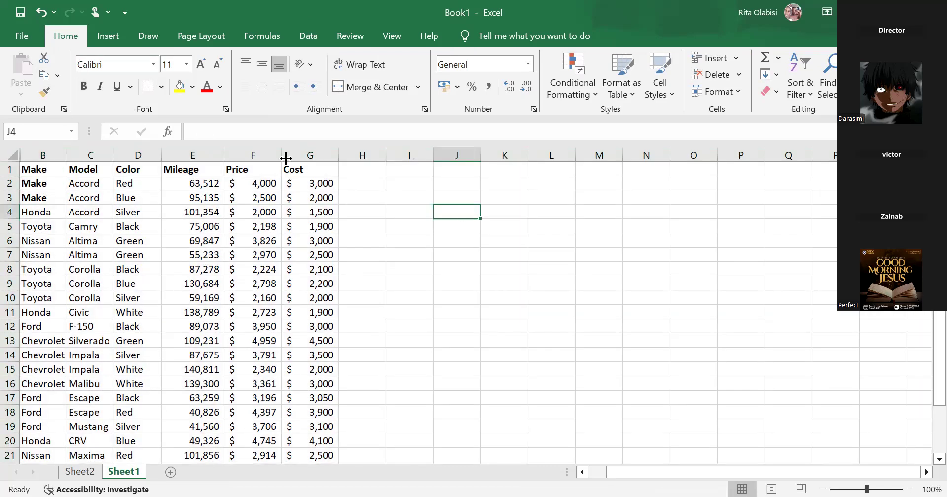
{"action": "left_click", "coordinate": [40, 16]}
{"action": "left_click", "coordinate": [40, 16]}
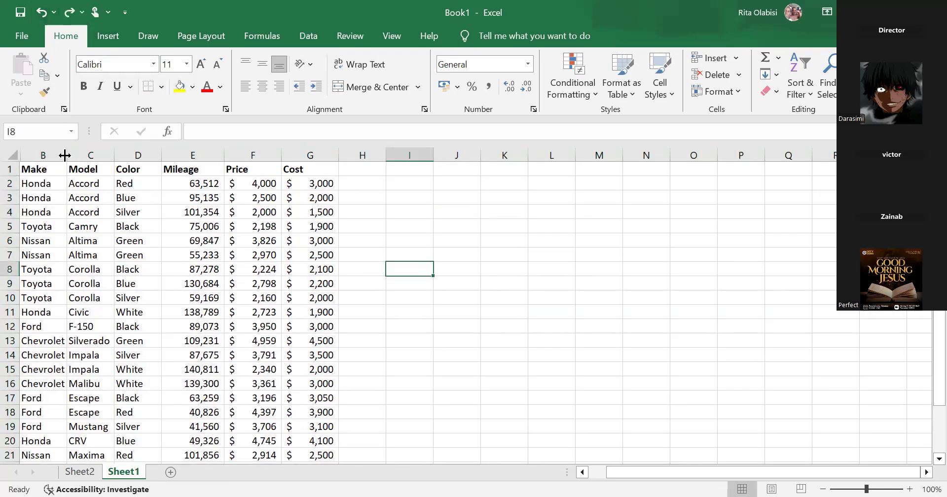
Step: Zoom Sheet1 out to 67% and select the car data with its headers in B1:G25
{"action": "left_click", "coordinate": [43, 171]}
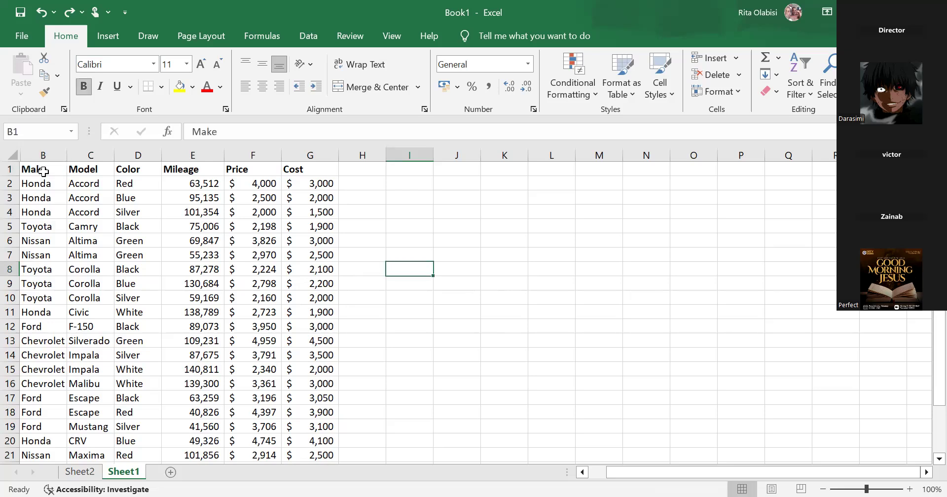
{"action": "left_click_drag", "start_coordinate": [44, 171], "coordinate": [315, 456]}
{"action": "scroll", "coordinate": [440, 303], "scroll_direction": "down", "scroll_amount": 1}
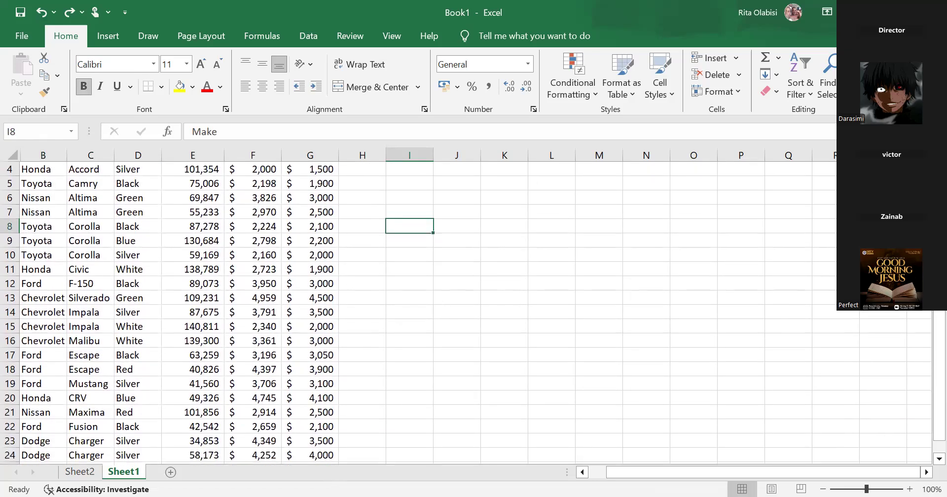
{"action": "left_click_drag", "start_coordinate": [866, 489], "coordinate": [848, 475]}
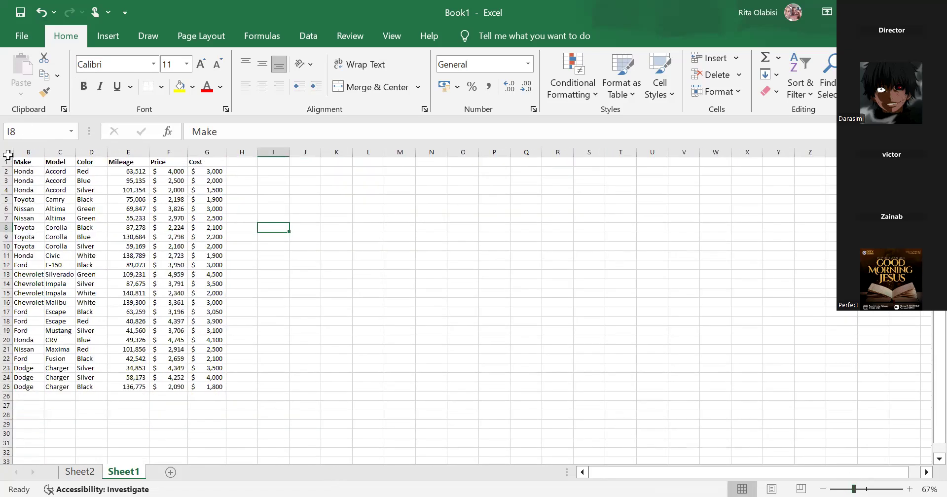
{"action": "left_click", "coordinate": [8, 152]}
{"action": "left_click_drag", "start_coordinate": [30, 164], "coordinate": [211, 387]}
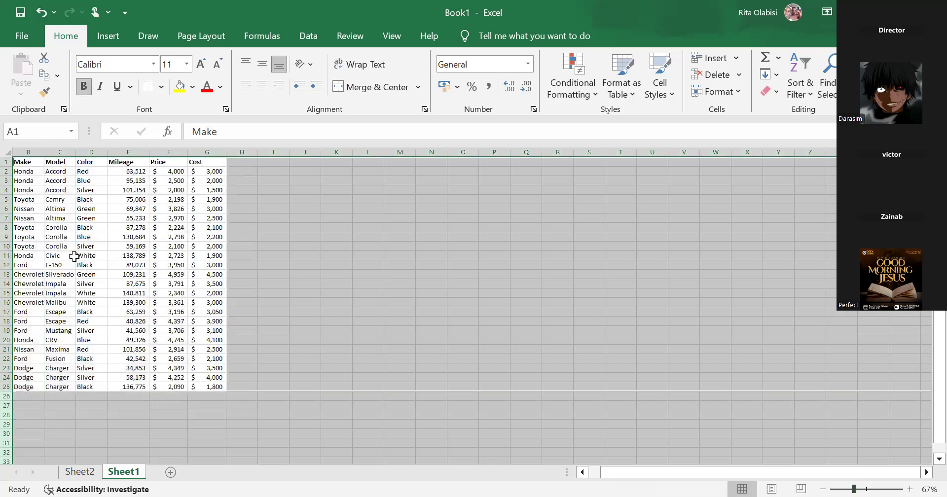
{"action": "left_click", "coordinate": [21, 162]}
{"action": "left_click", "coordinate": [346, 237]}
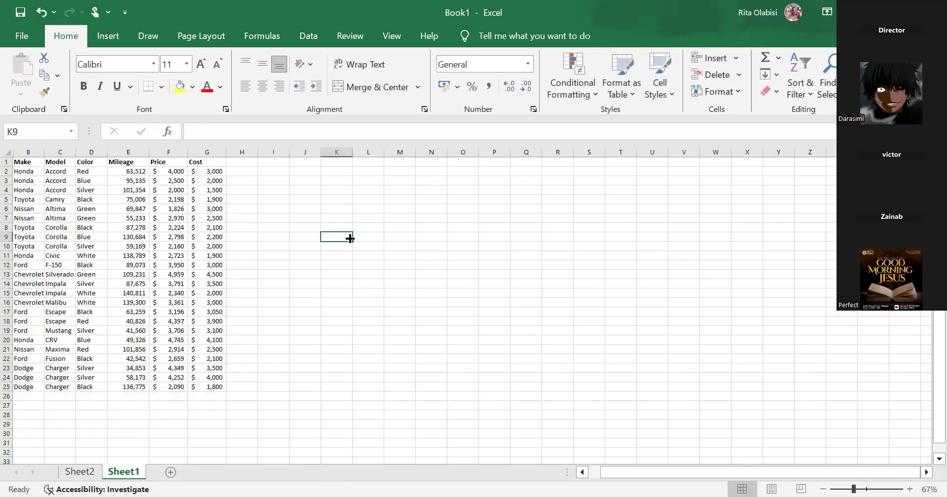
{"action": "left_click_drag", "start_coordinate": [31, 160], "coordinate": [222, 386]}
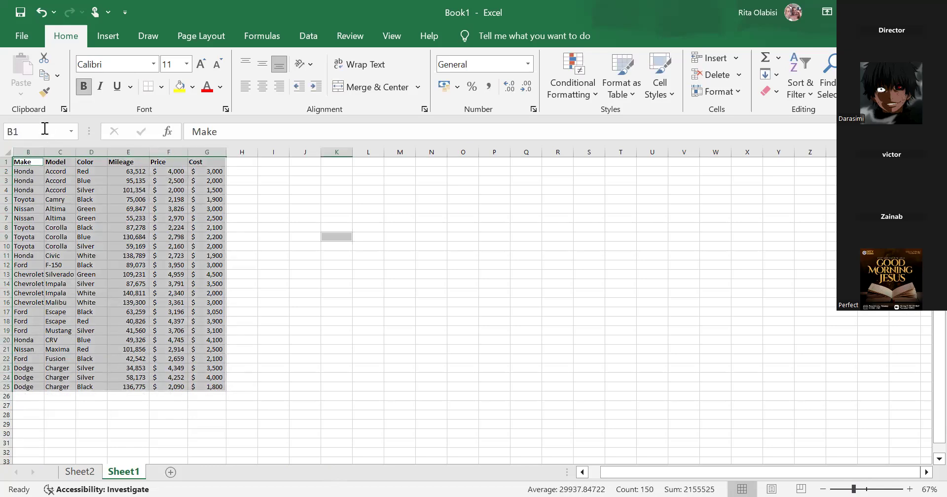
Step: Try to insert a PivotTable from the selected cells on a new worksheet, and clear the selection
{"action": "left_click", "coordinate": [91, 39]}
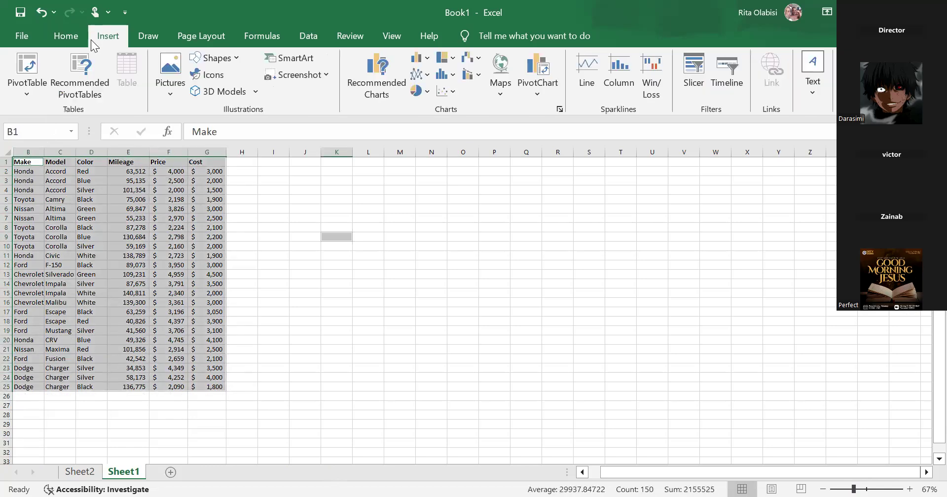
{"action": "left_click", "coordinate": [25, 74]}
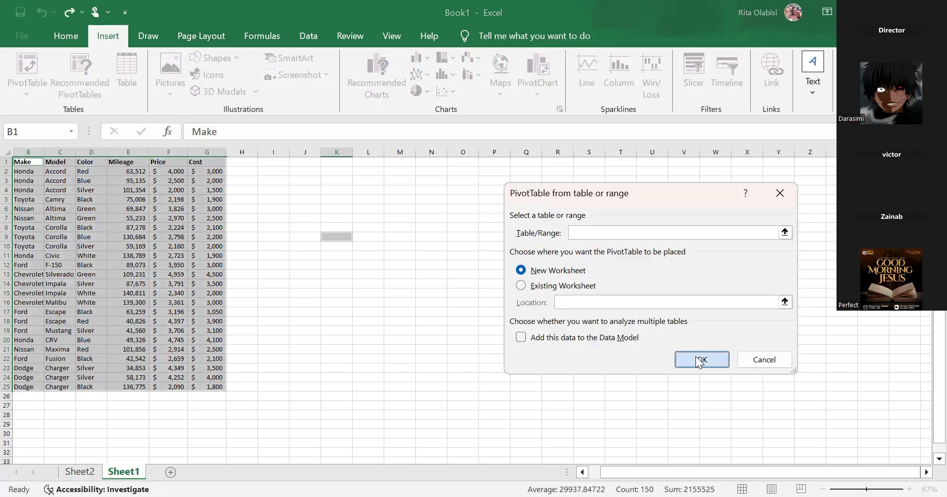
{"action": "left_click", "coordinate": [699, 360]}
{"action": "left_click", "coordinate": [546, 236]}
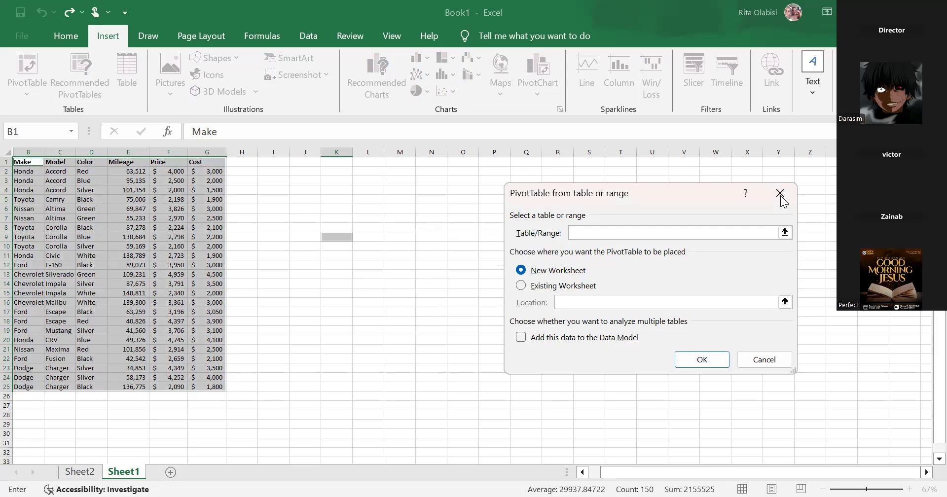
{"action": "left_click", "coordinate": [779, 194]}
{"action": "left_click", "coordinate": [276, 247]}
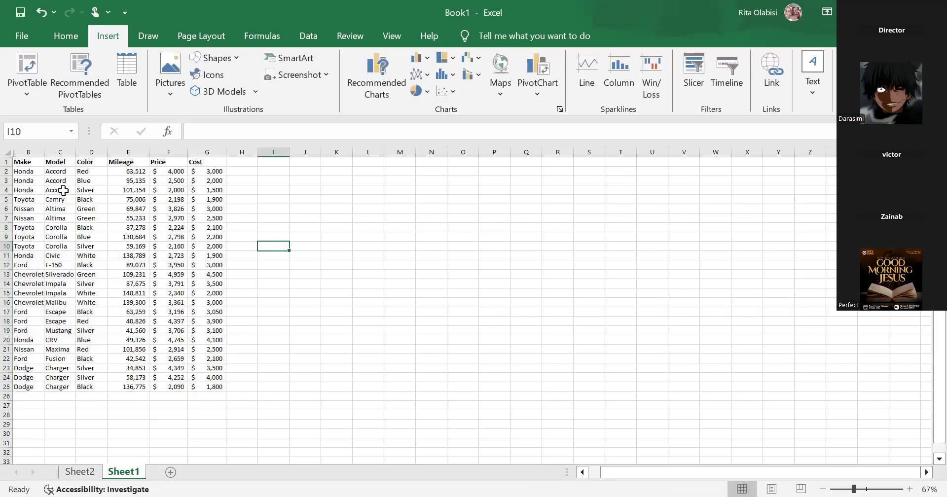
Step: Select the car data with its headers in B1:G25 and insert a PivotTable from it on a new worksheet
{"action": "left_click", "coordinate": [24, 163]}
{"action": "mouse_move", "coordinate": [44, 165]}
{"action": "left_mouse_down"}
{"action": "mouse_move", "coordinate": [117, 250]}
{"action": "mouse_move", "coordinate": [131, 230]}
{"action": "mouse_move", "coordinate": [87, 177]}
{"action": "mouse_move", "coordinate": [37, 170]}
{"action": "left_mouse_up"}
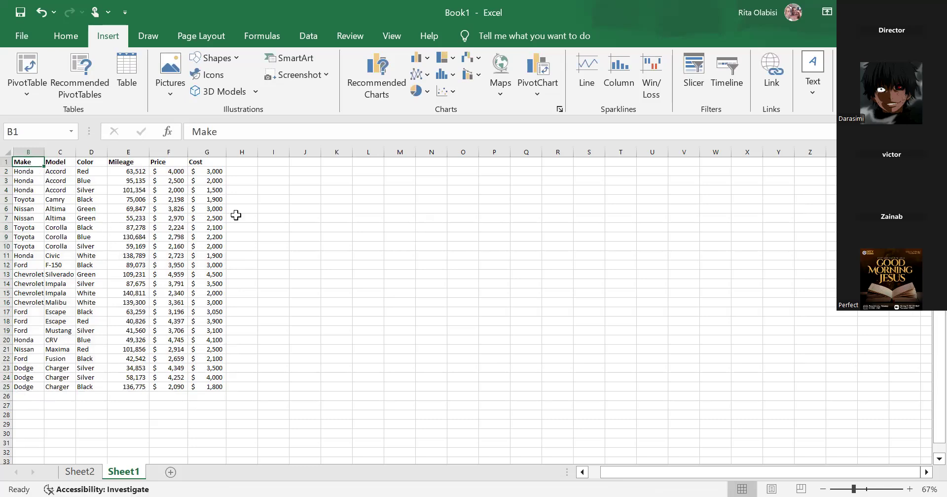
{"action": "left_click", "coordinate": [333, 238]}
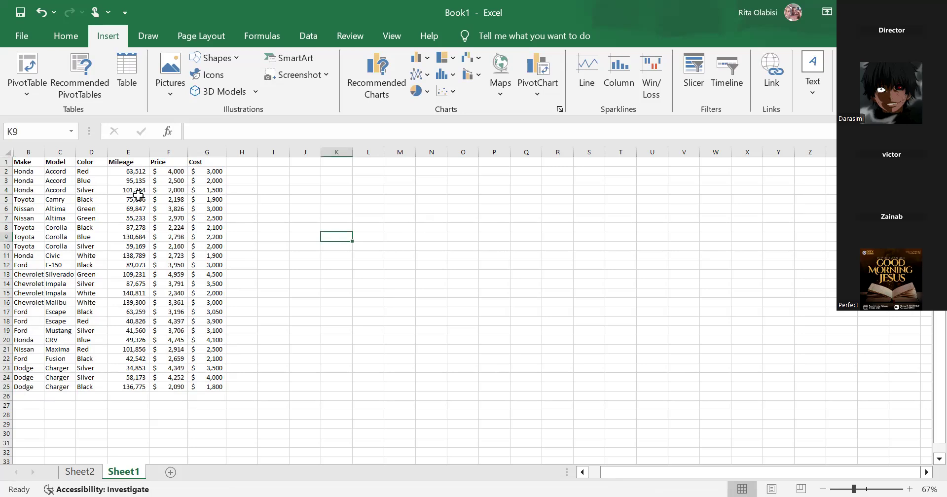
{"action": "left_click", "coordinate": [33, 164]}
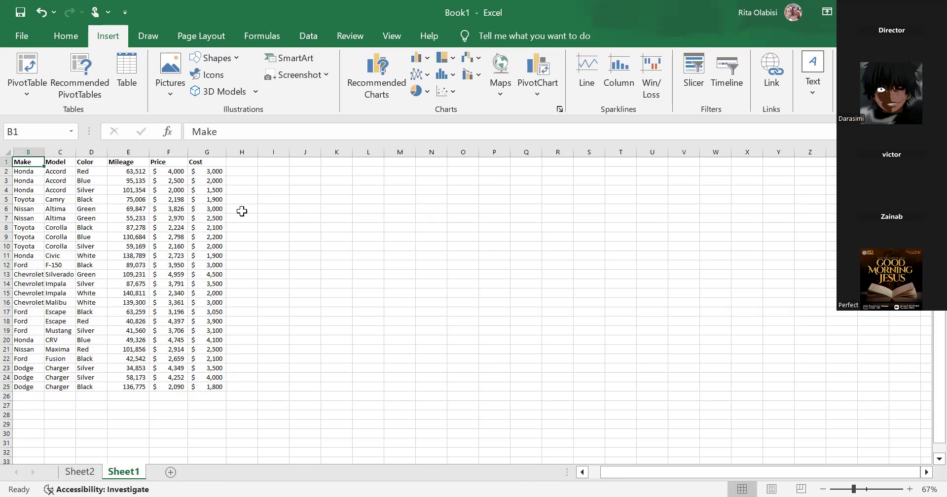
{"action": "key", "text": "ctrl+a"}
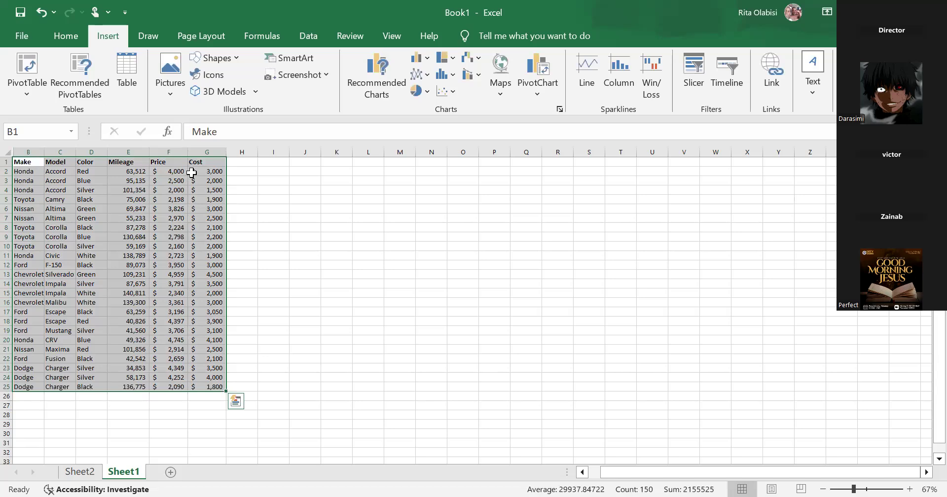
{"action": "left_click", "coordinate": [19, 72]}
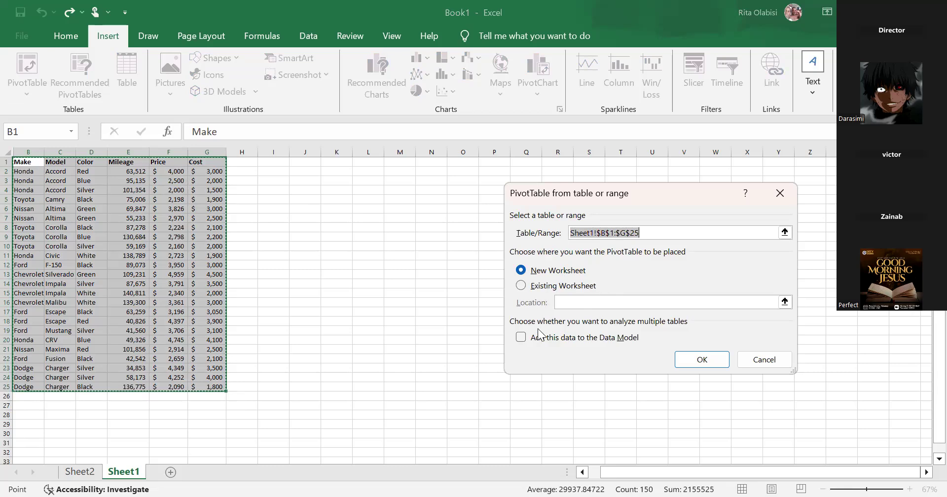
{"action": "left_click", "coordinate": [706, 363]}
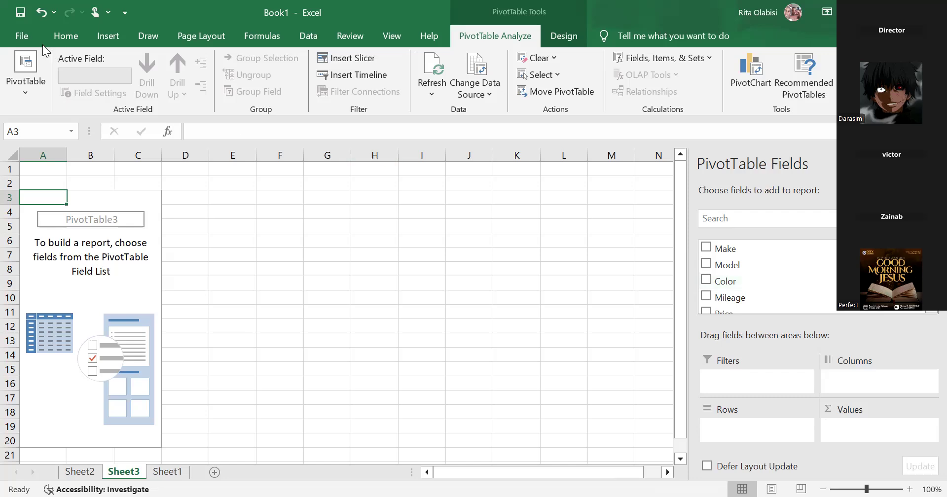
Step: Undo the PivotTable insertion and return to the car data on Sheet1
{"action": "left_click", "coordinate": [37, 20]}
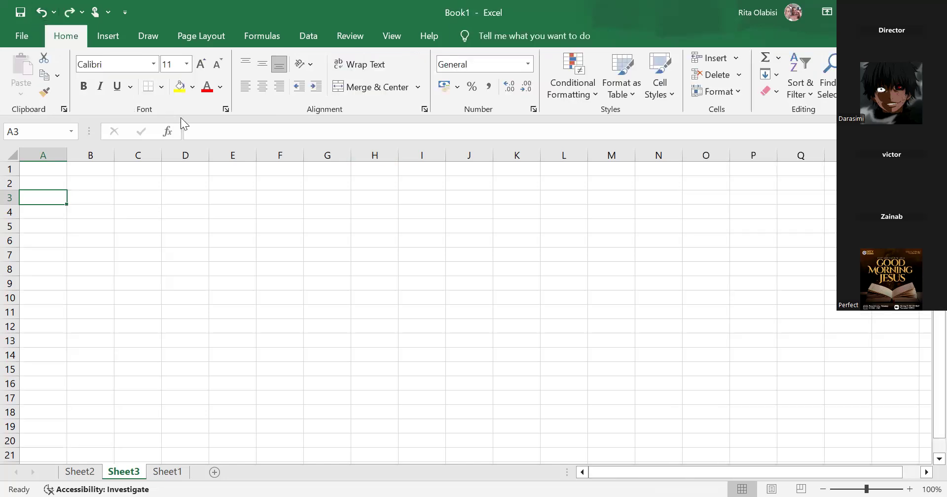
{"action": "left_click", "coordinate": [173, 474]}
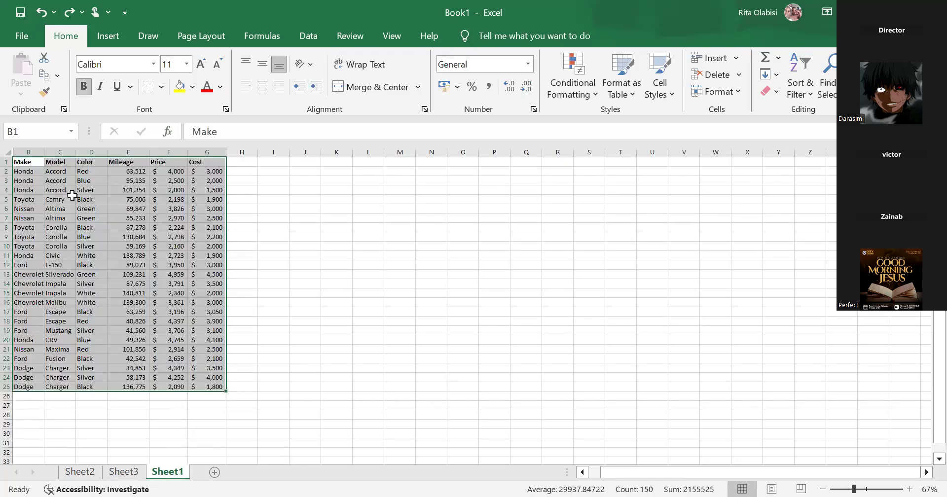
Step: Try to insert a PivotTable from Sheet1 range B1:G25 into an existing worksheet with Sheet3 as the location
{"action": "left_click", "coordinate": [97, 33]}
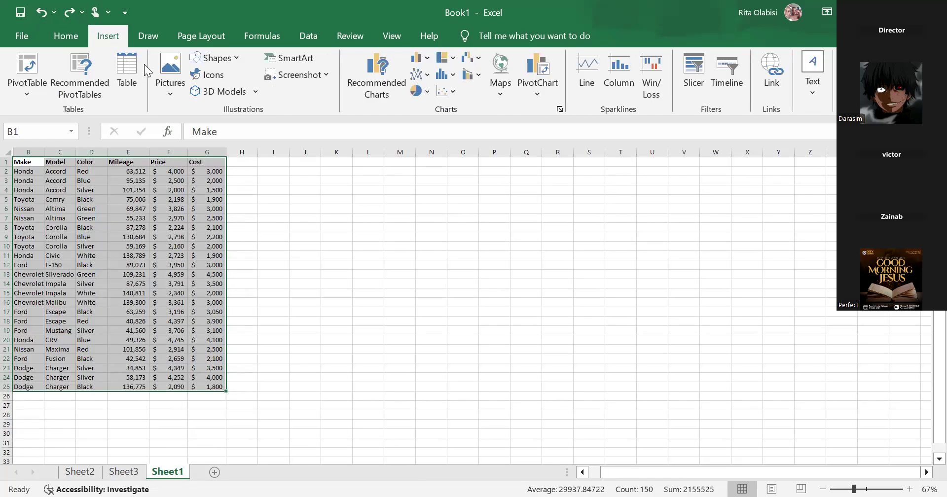
{"action": "left_click", "coordinate": [27, 93]}
{"action": "left_click", "coordinate": [49, 112]}
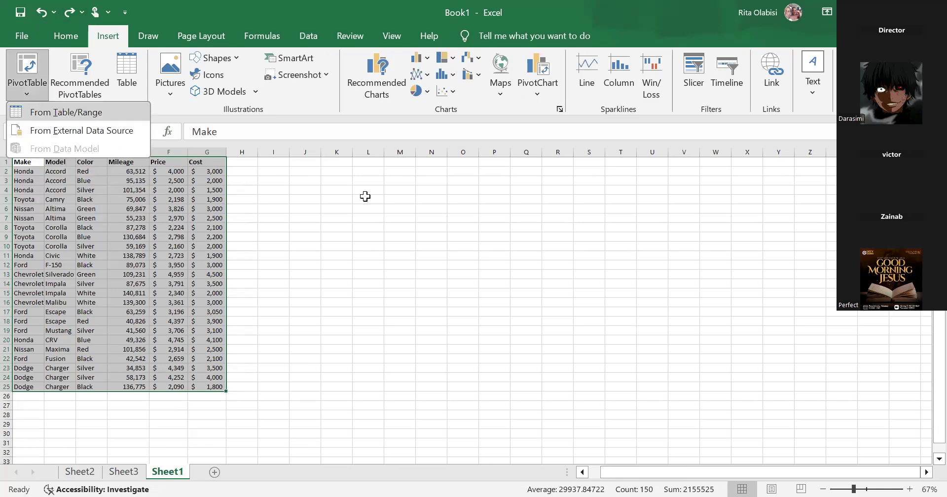
{"action": "left_click", "coordinate": [555, 288]}
{"action": "left_click", "coordinate": [594, 302]}
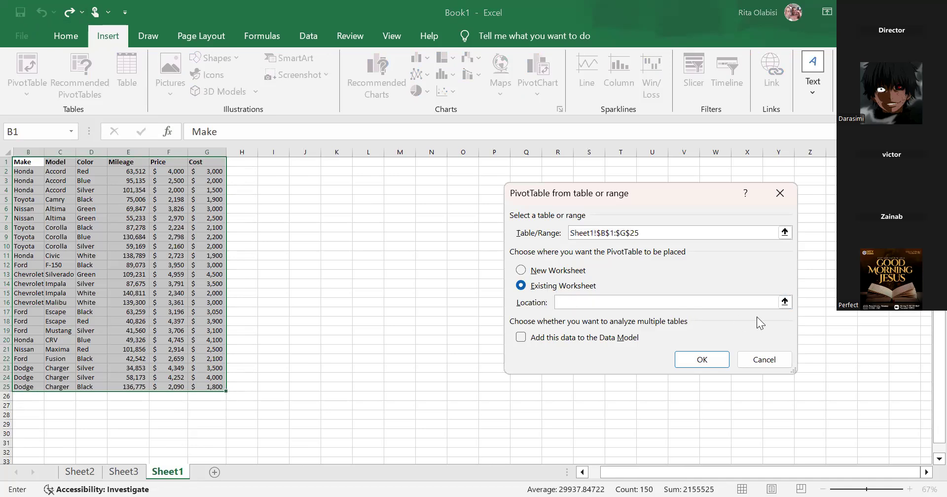
{"action": "left_click", "coordinate": [785, 302]}
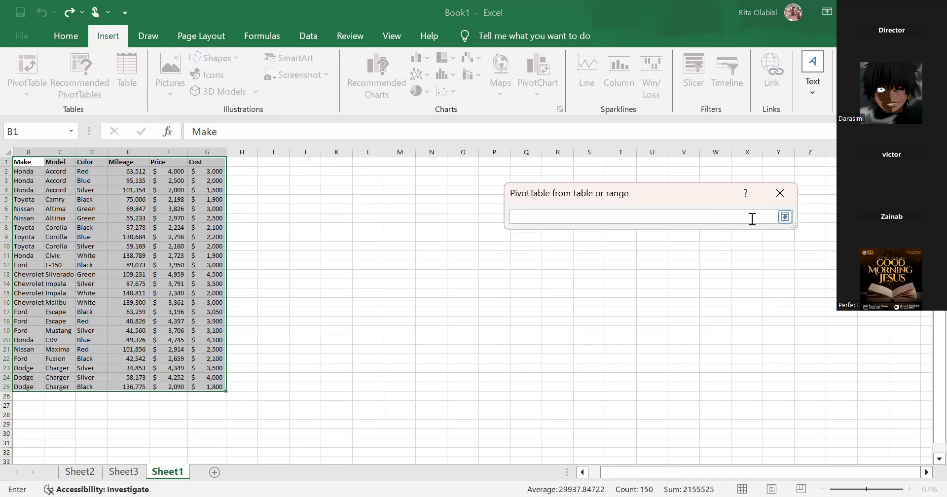
{"action": "left_click", "coordinate": [785, 217]}
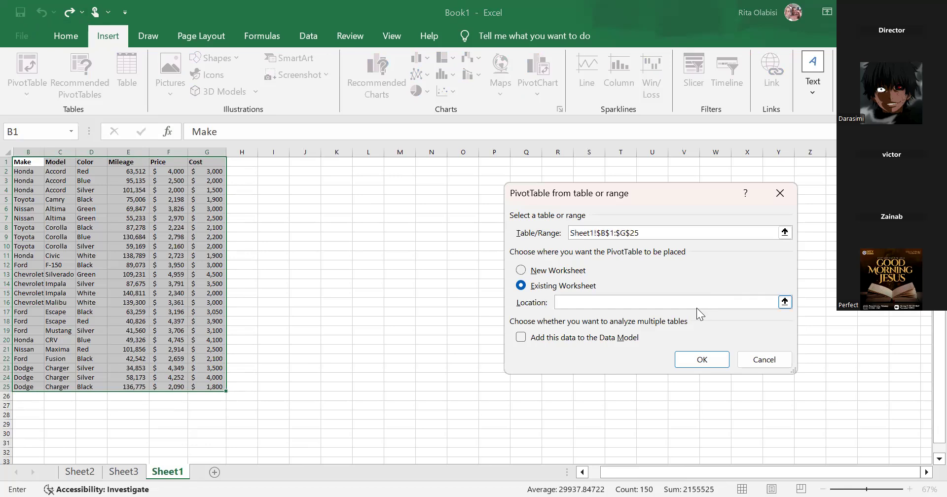
{"action": "type", "text": "Sheet3"}
{"action": "left_click", "coordinate": [689, 361]}
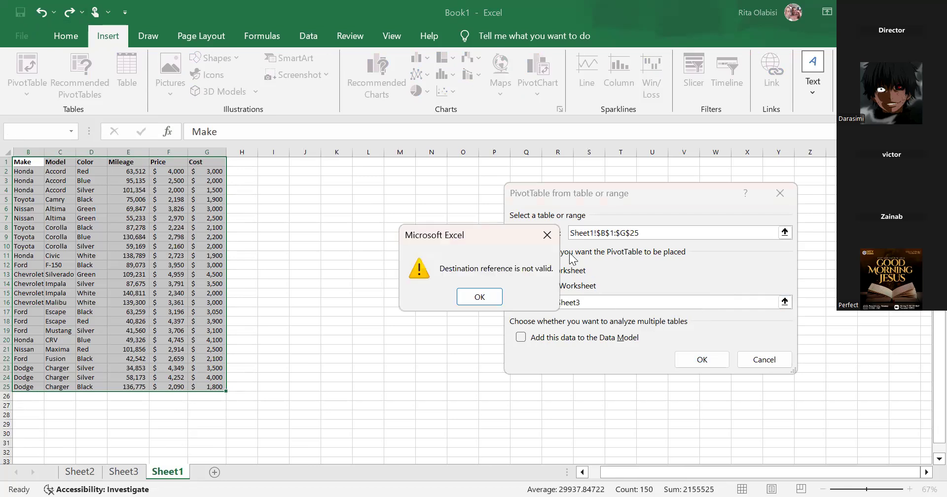
{"action": "left_click", "coordinate": [548, 233]}
Step: Replace the PivotTable location with Sheet1, clear it, and try to create the PivotTable with an empty location
{"action": "left_click", "coordinate": [126, 472]}
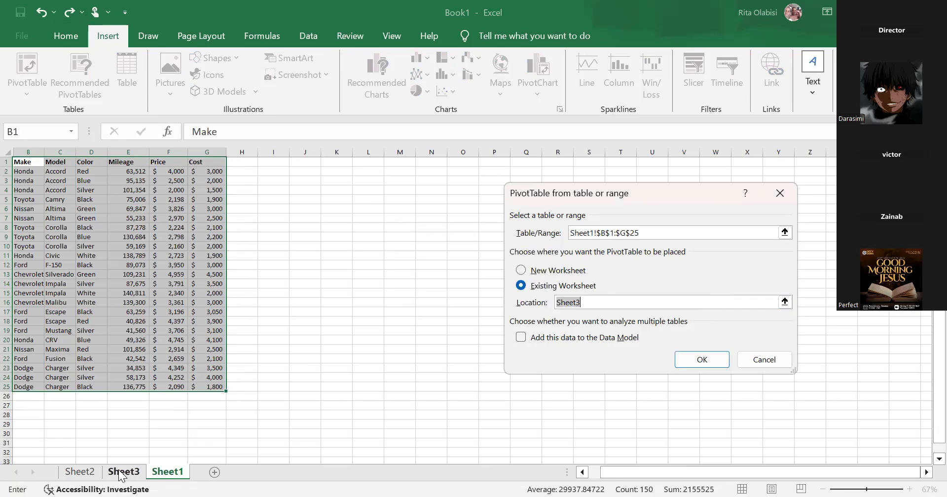
{"action": "left_click", "coordinate": [162, 473]}
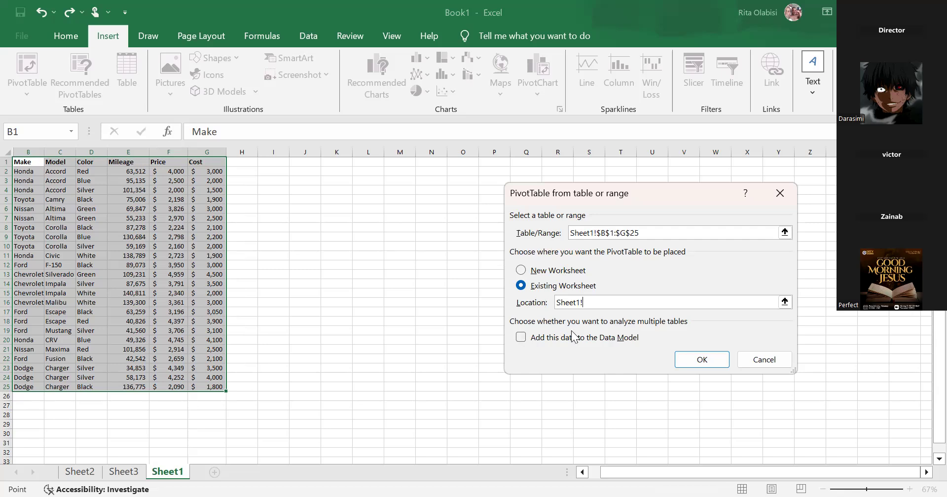
{"action": "key", "text": "BackSpace"}
{"action": "key", "text": "BackSpace"}
{"action": "key", "text": "BackSpace"}
{"action": "key", "text": "BackSpace"}
{"action": "key", "text": "BackSpace"}
{"action": "key", "text": "BackSpace"}
{"action": "key", "text": "BackSpace"}
{"action": "left_click", "coordinate": [701, 359]}
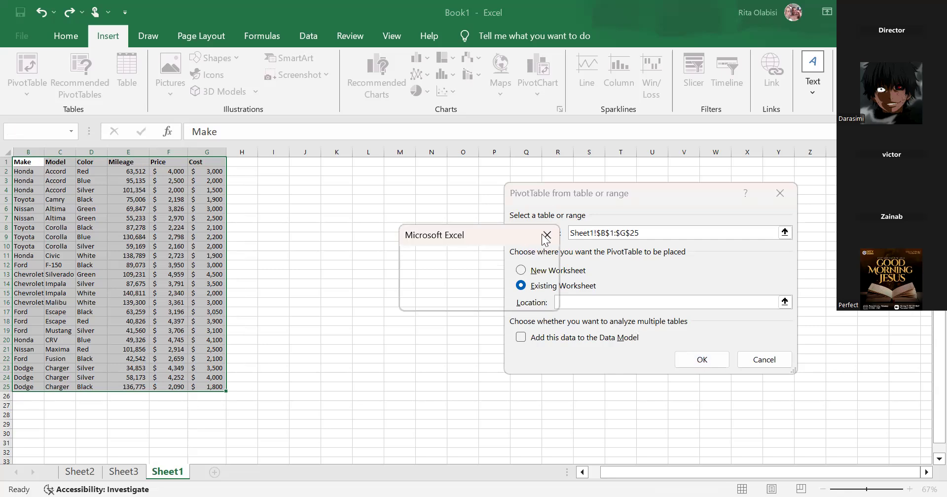
{"action": "left_click", "coordinate": [553, 237]}
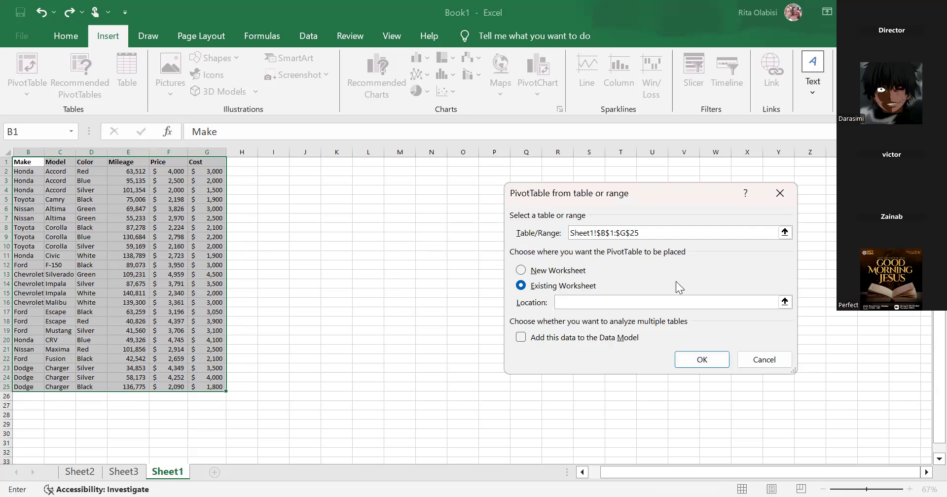
{"action": "left_click", "coordinate": [702, 357]}
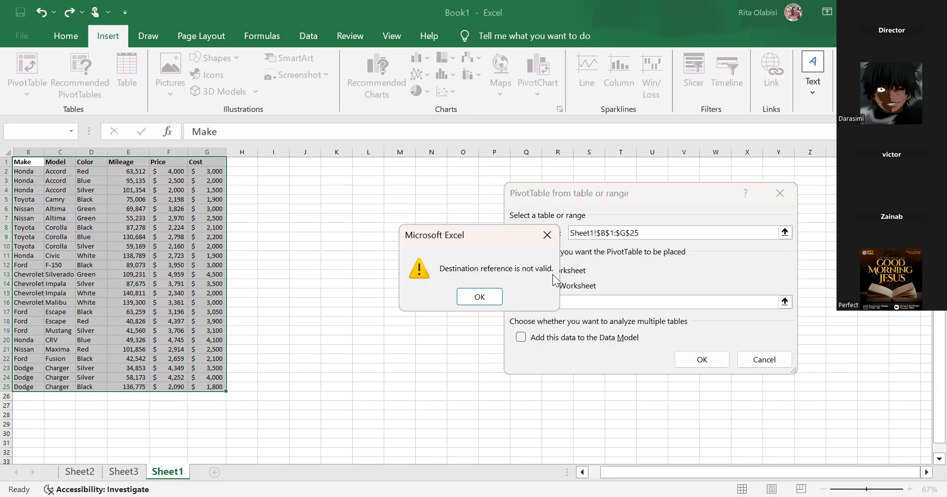
{"action": "left_click", "coordinate": [551, 240]}
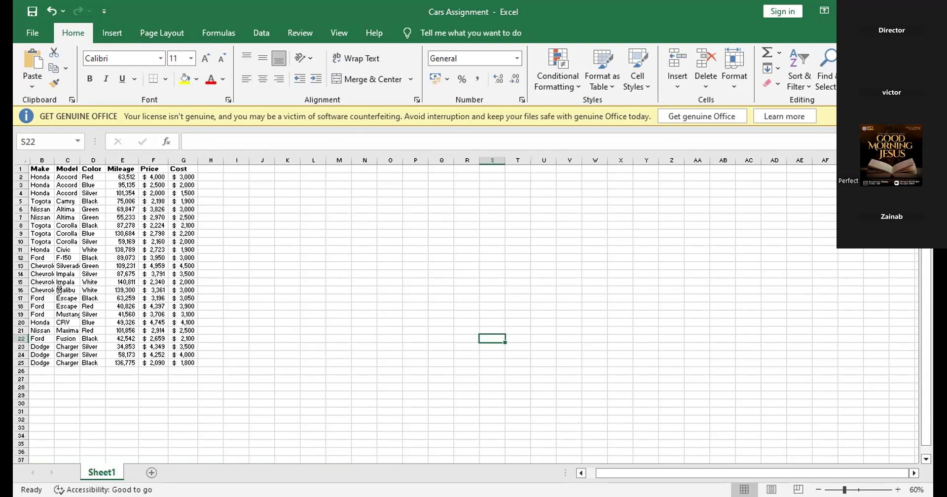
Step: Select the car data with its headers in B1:G25 and insert a PivotTable from it on the existing worksheet at Sheet1 cell J2
{"action": "key", "text": "ctrl+a"}
{"action": "left_click", "coordinate": [114, 322]}
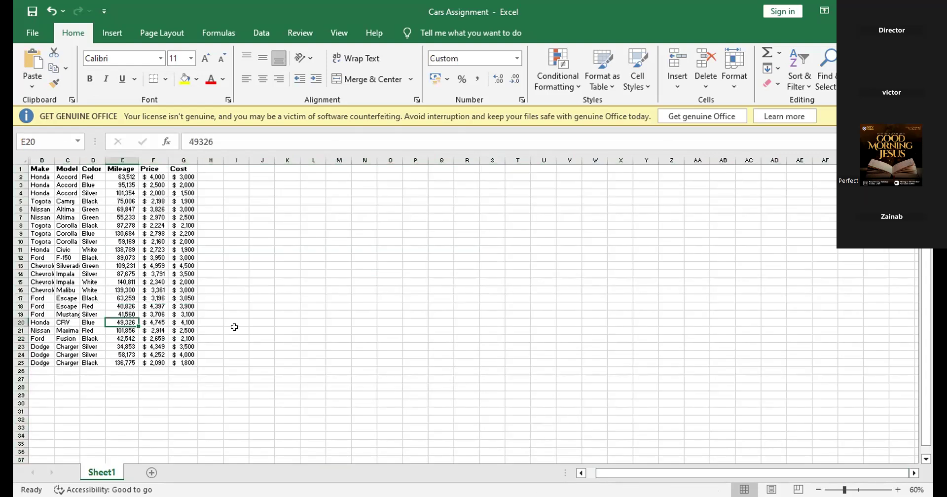
{"action": "left_click", "coordinate": [37, 167]}
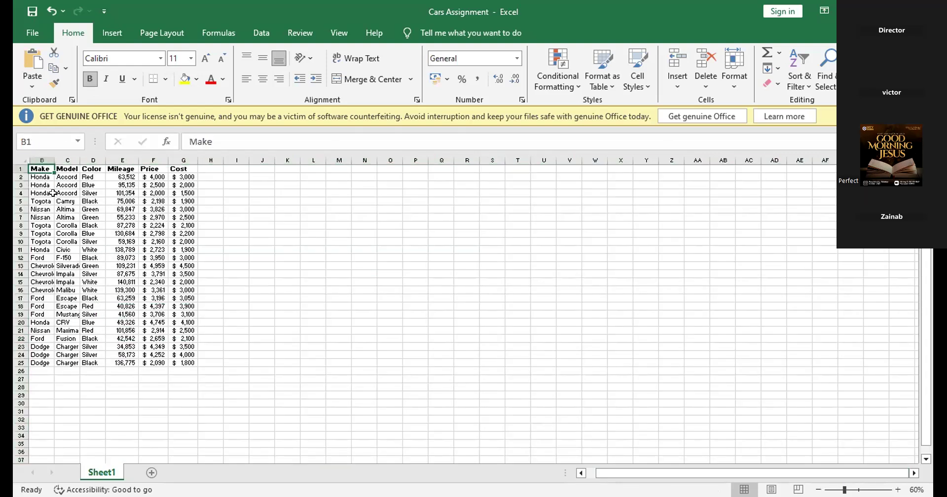
{"action": "key", "text": "ctrl+a"}
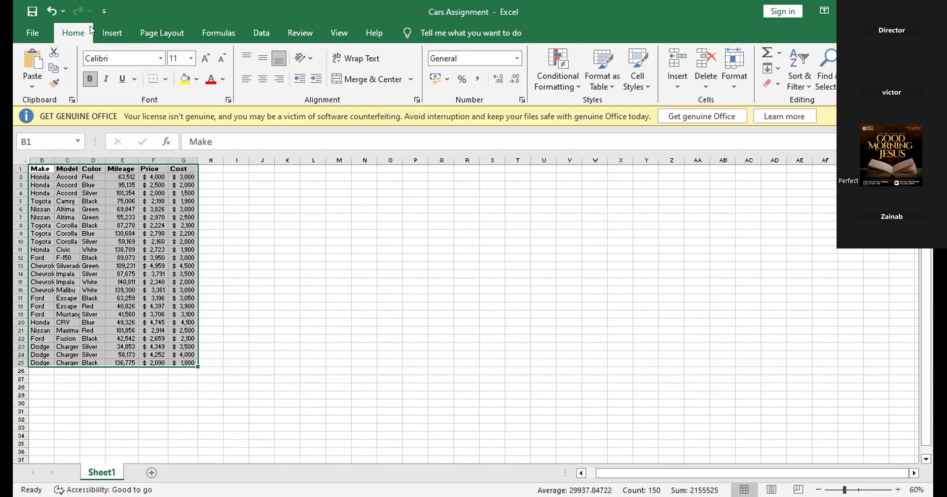
{"action": "left_click", "coordinate": [113, 30]}
{"action": "left_click", "coordinate": [37, 60]}
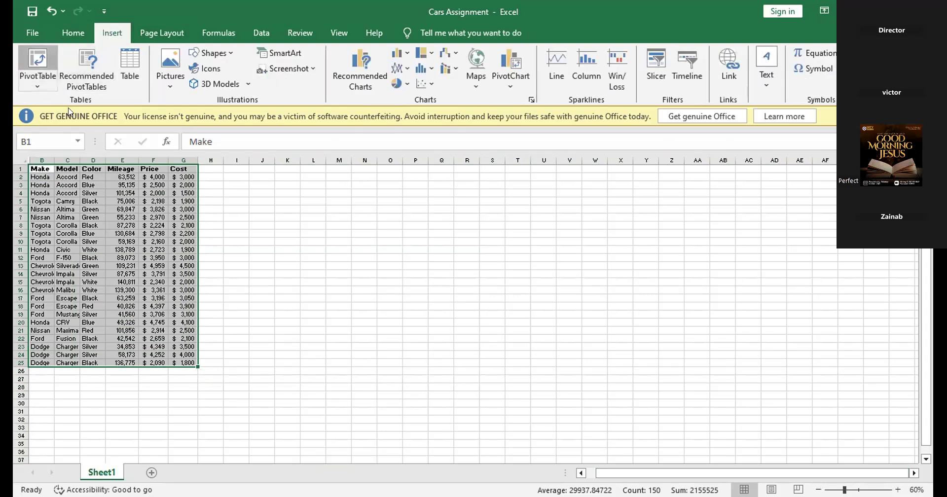
{"action": "left_click", "coordinate": [354, 255]}
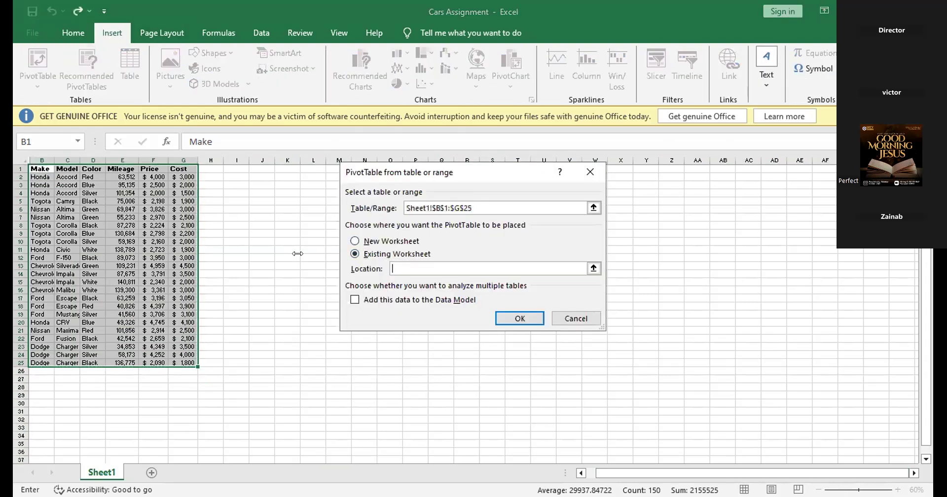
{"action": "left_click", "coordinate": [269, 193]}
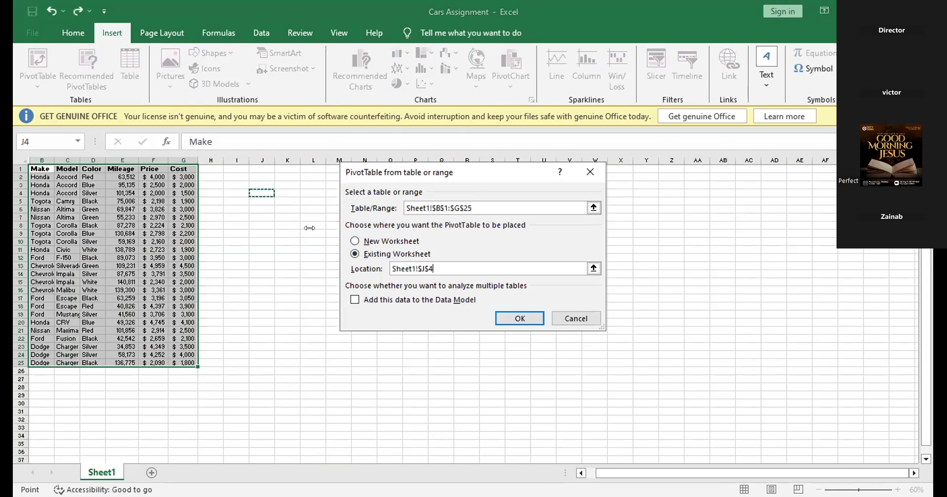
{"action": "left_click", "coordinate": [255, 176]}
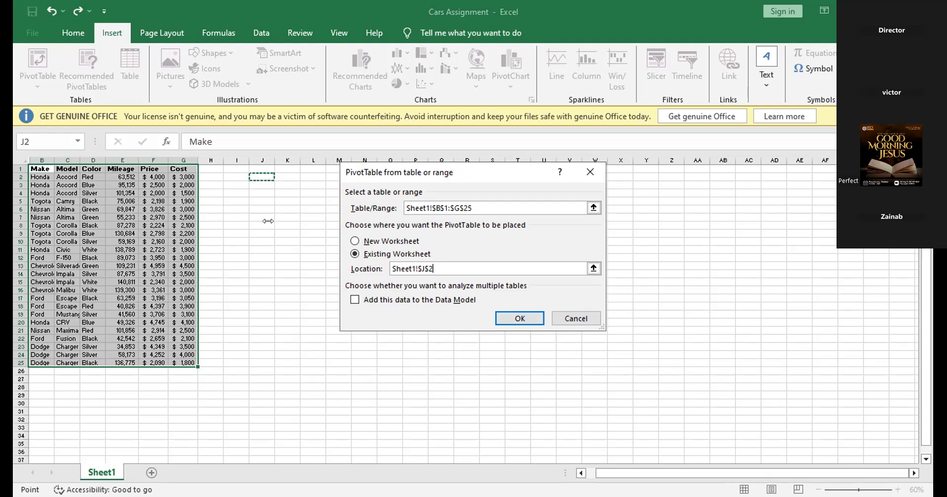
{"action": "left_click", "coordinate": [518, 319]}
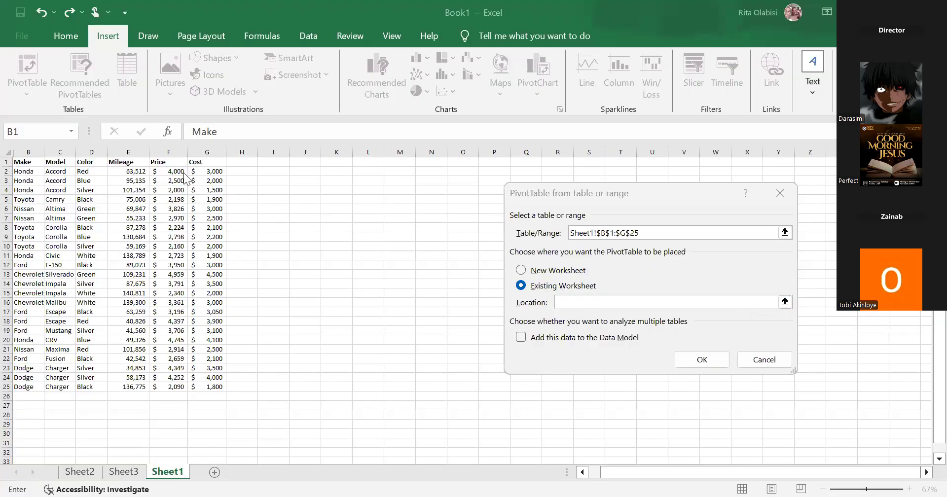
Step: In Book1, place the PivotTable from Sheet1 range B1:G25 at cell I3 of the existing worksheet and add Make to its rows
{"action": "left_click", "coordinate": [274, 181]}
{"action": "left_click", "coordinate": [711, 360]}
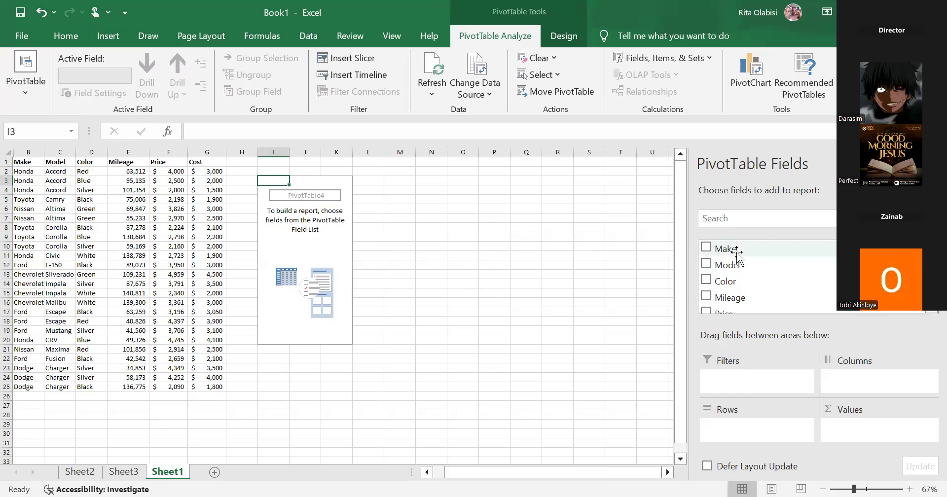
{"action": "left_click_drag", "start_coordinate": [737, 253], "coordinate": [739, 422]}
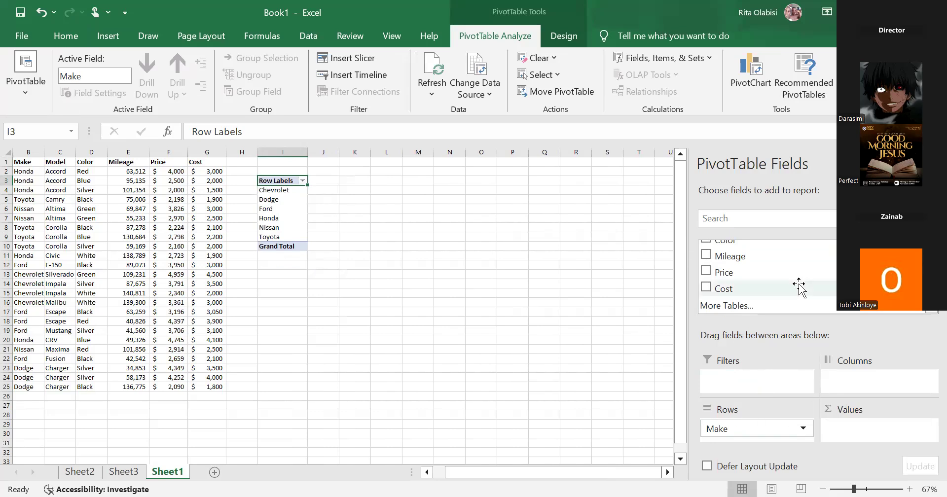
Step: Add Price to the values of the Make PivotTable and undo that addition
{"action": "scroll", "coordinate": [794, 280], "scroll_direction": "up", "scroll_amount": 1}
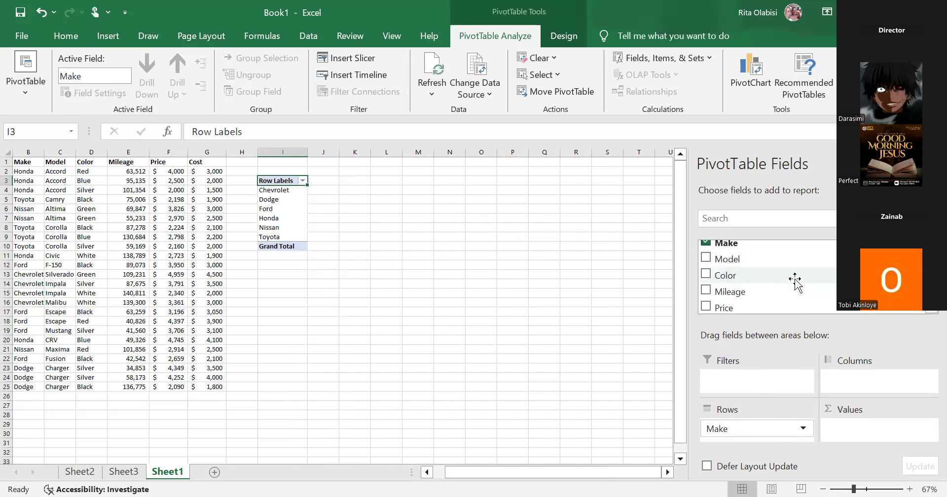
{"action": "scroll", "coordinate": [794, 280], "scroll_direction": "up", "scroll_amount": 1}
{"action": "scroll", "coordinate": [794, 280], "scroll_direction": "down", "scroll_amount": 1}
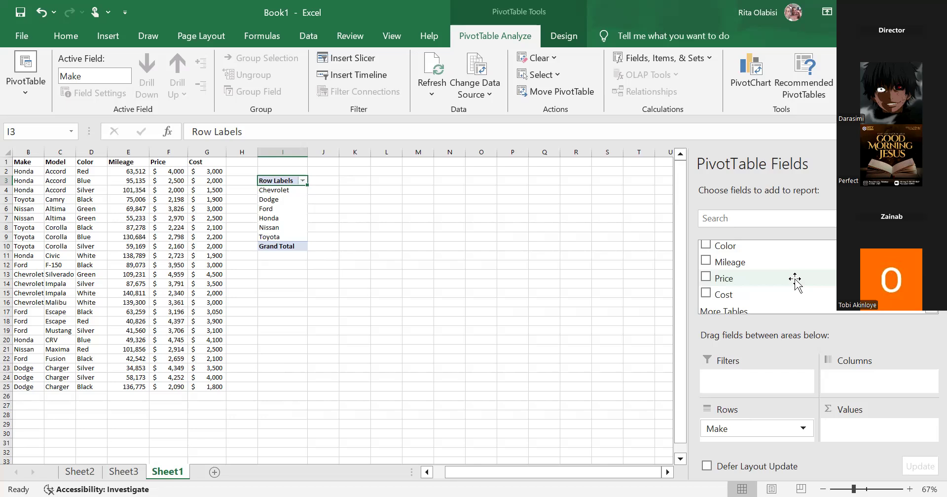
{"action": "mouse_move", "coordinate": [795, 280]}
{"action": "left_mouse_down"}
{"action": "mouse_move", "coordinate": [872, 406]}
{"action": "mouse_move", "coordinate": [872, 441]}
{"action": "mouse_move", "coordinate": [857, 428]}
{"action": "left_mouse_up"}
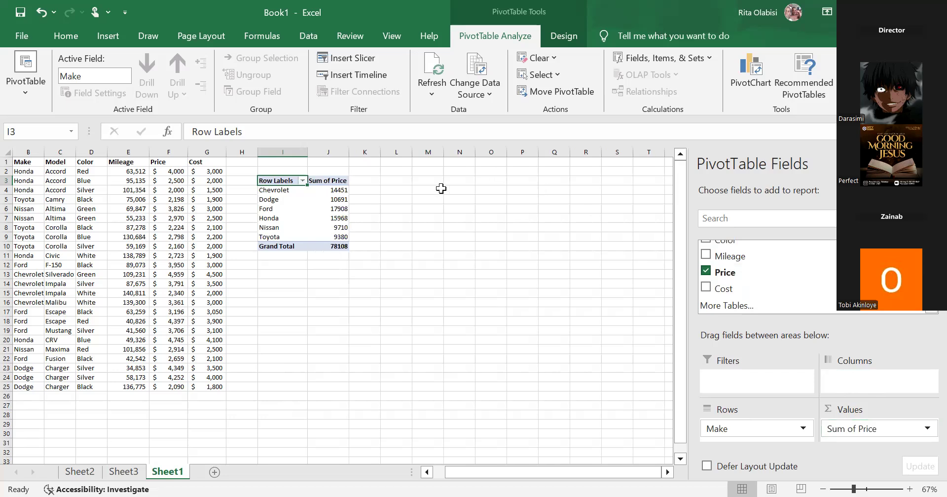
{"action": "left_click_drag", "start_coordinate": [722, 293], "coordinate": [360, 182]}
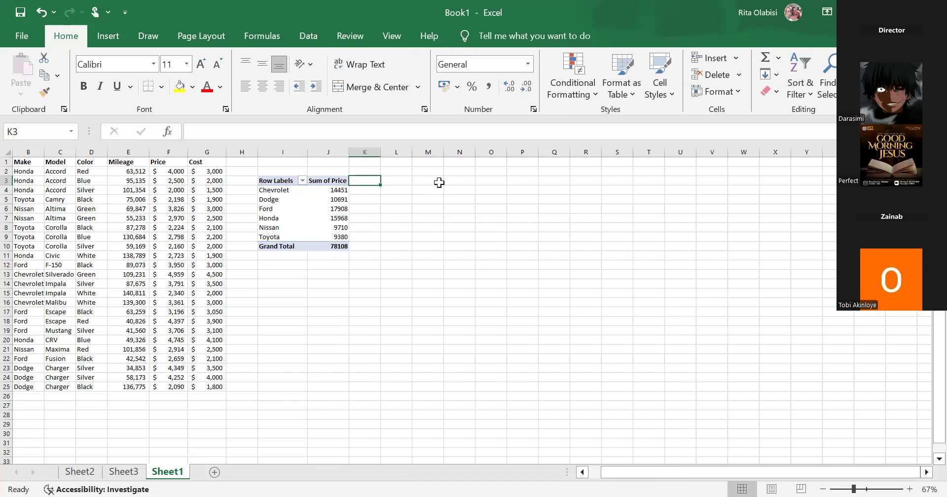
{"action": "left_click", "coordinate": [41, 12]}
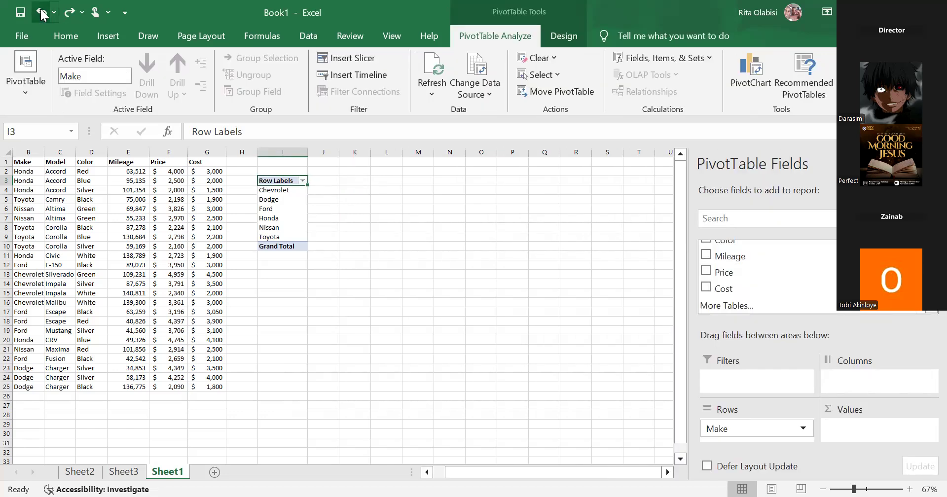
Step: Add Price and Cost as values in the Make PivotTable and close the field list
{"action": "left_click_drag", "start_coordinate": [737, 273], "coordinate": [845, 422]}
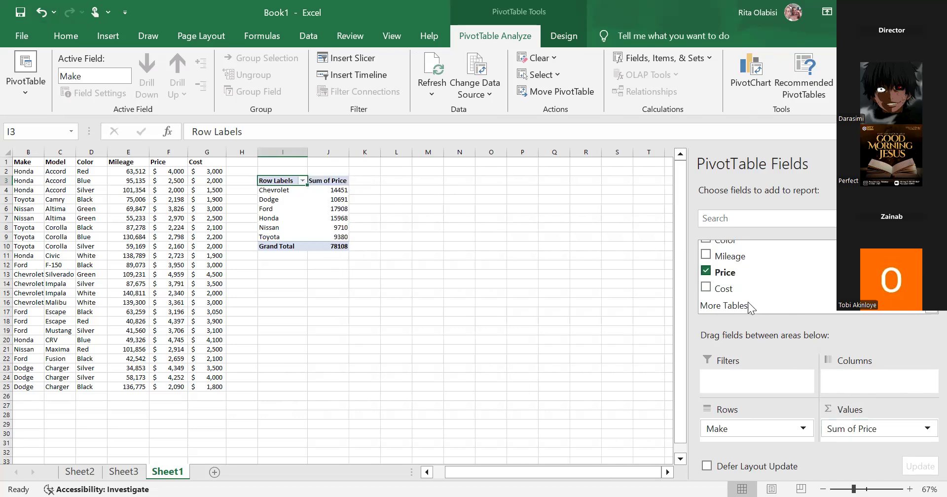
{"action": "left_click_drag", "start_coordinate": [790, 340], "coordinate": [853, 439]}
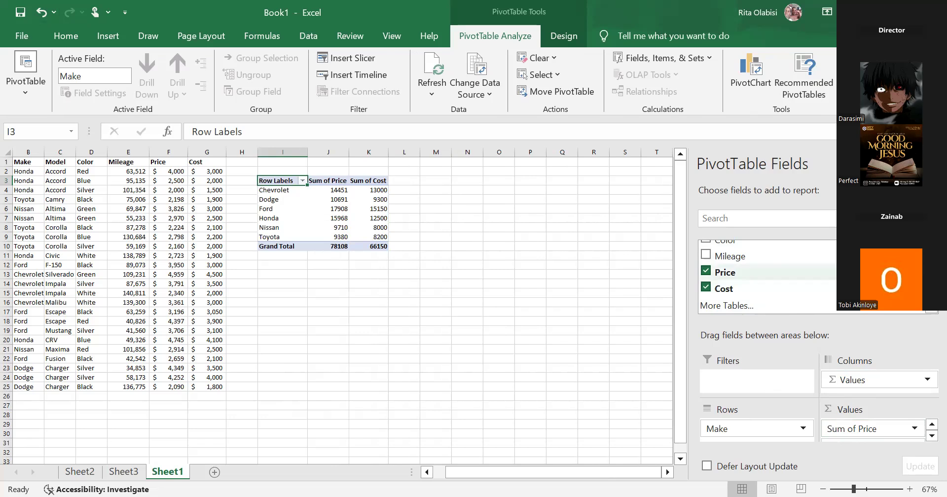
{"action": "scroll", "coordinate": [798, 290], "scroll_direction": "up", "scroll_amount": 3}
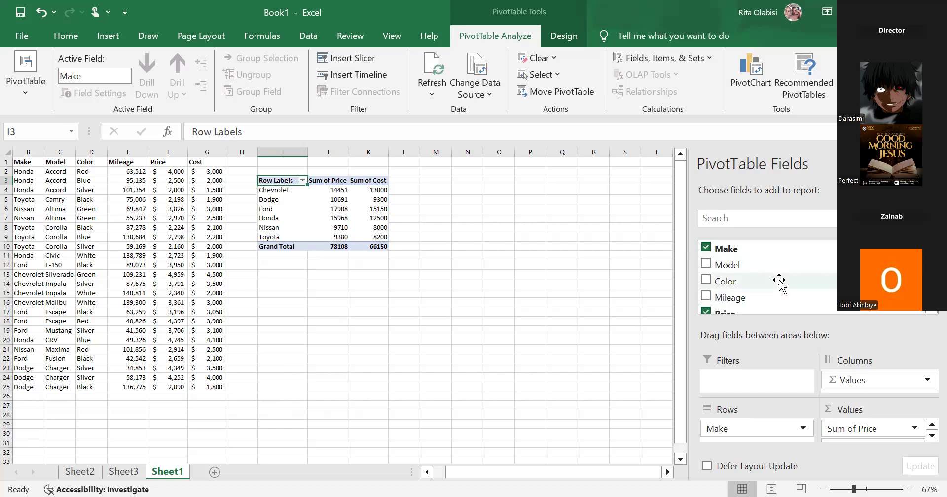
{"action": "scroll", "coordinate": [779, 282], "scroll_direction": "down", "scroll_amount": 2}
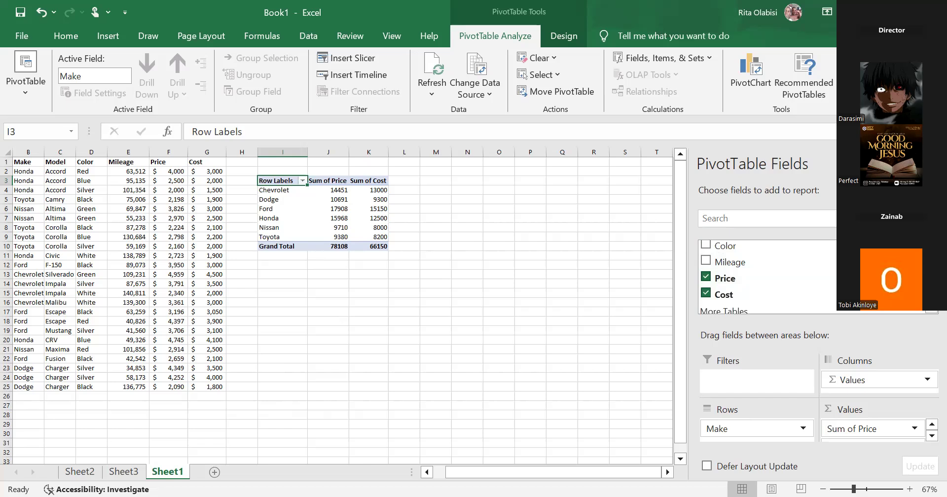
{"action": "left_click", "coordinate": [933, 164]}
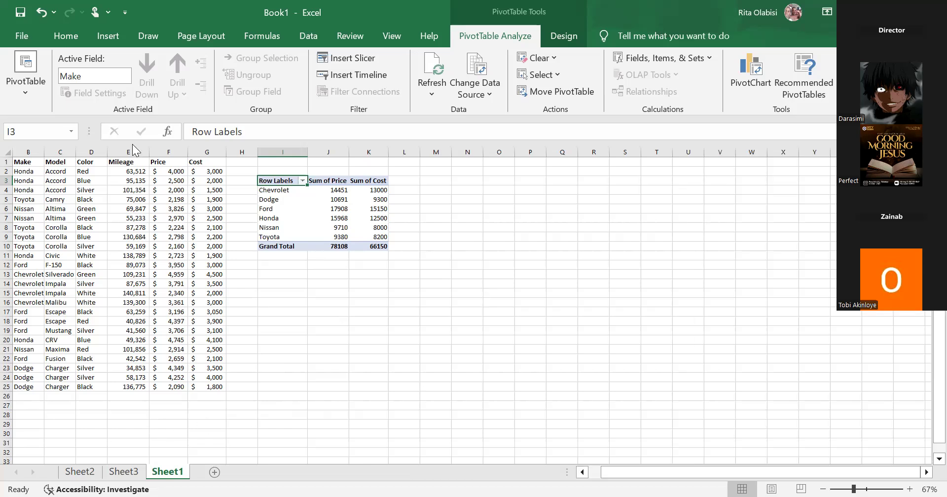
Step: Select the car data with its headers in B1:G25 and start another PivotTable from that range
{"action": "left_click", "coordinate": [27, 162]}
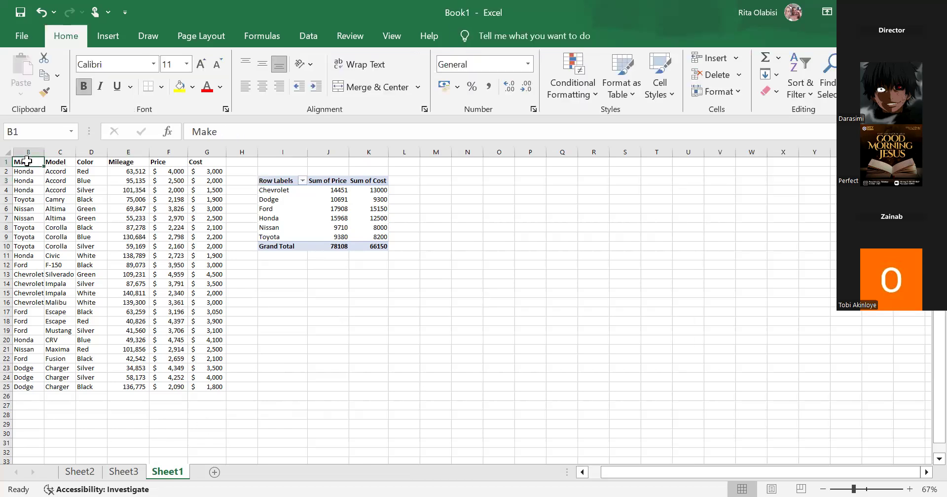
{"action": "key", "text": "ctrl+a"}
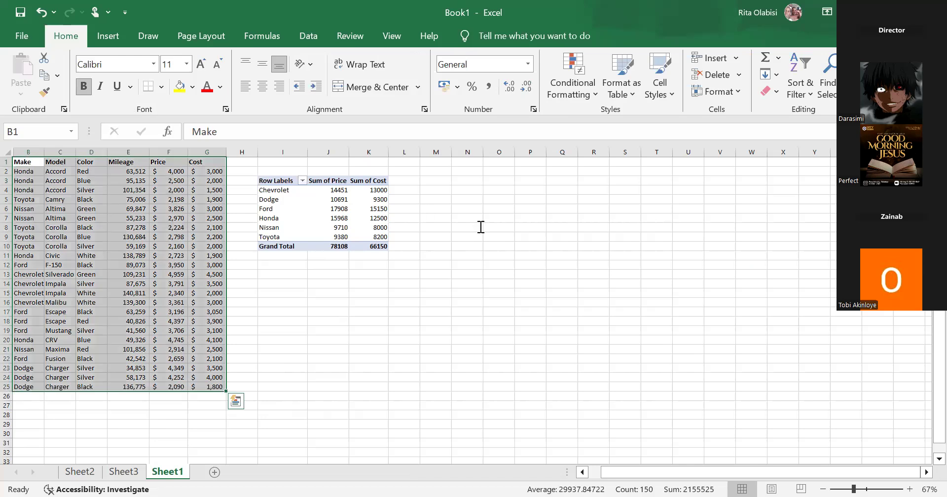
{"action": "left_click", "coordinate": [99, 38]}
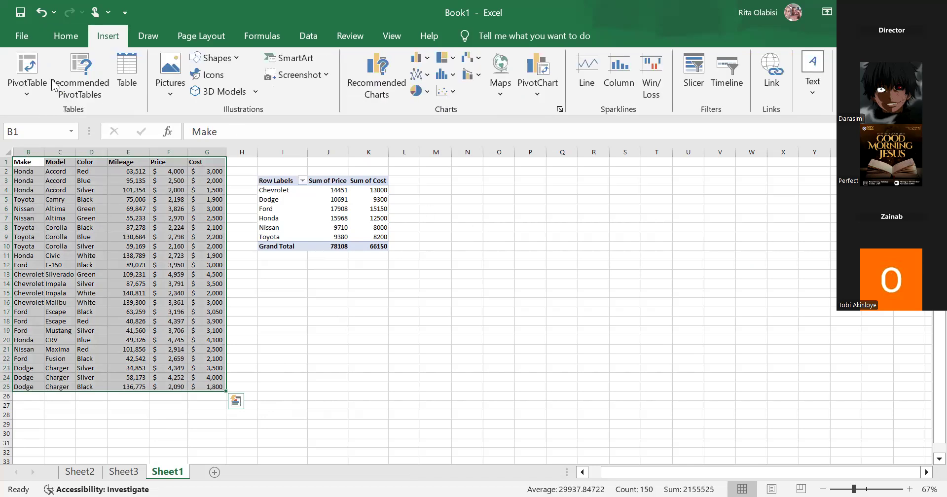
{"action": "left_click", "coordinate": [27, 78]}
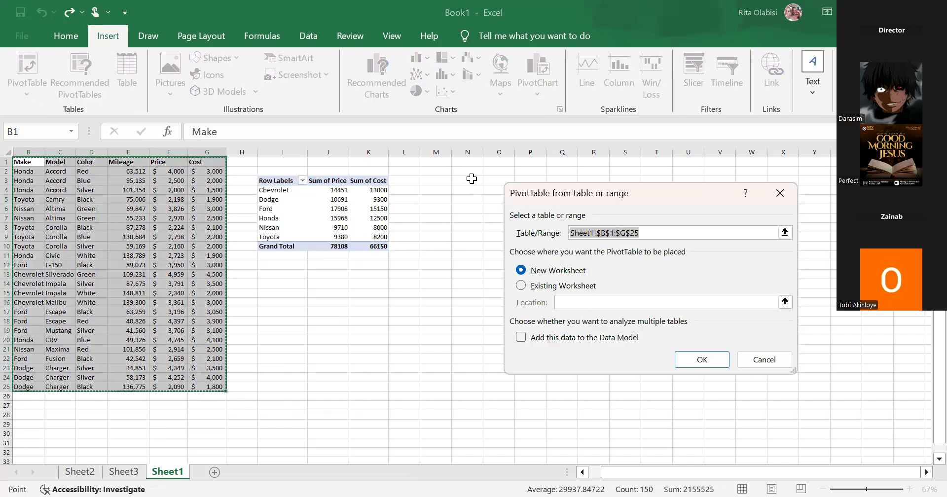
Step: Try to create the PivotTable with cell N3 as both source range and existing-worksheet location, and cancel the attempt
{"action": "left_click", "coordinate": [469, 179]}
{"action": "left_click", "coordinate": [583, 288]}
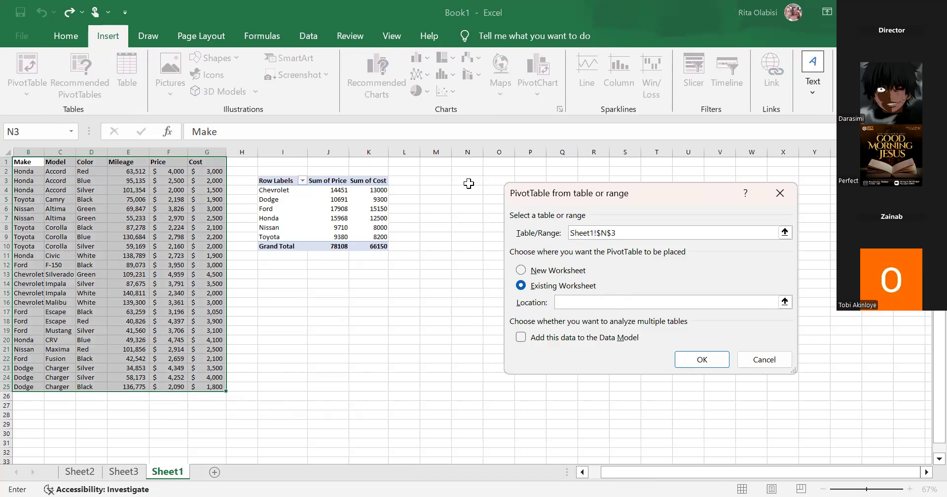
{"action": "left_click", "coordinate": [468, 183]}
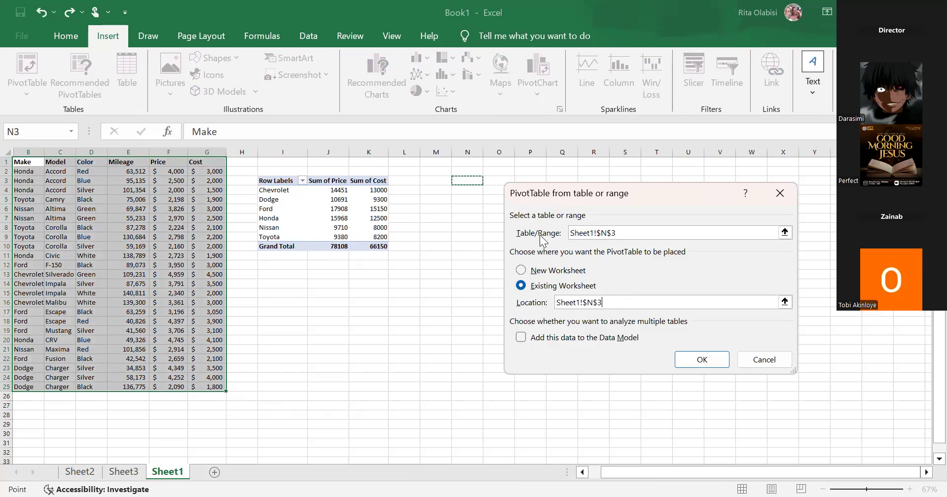
{"action": "left_click", "coordinate": [686, 363]}
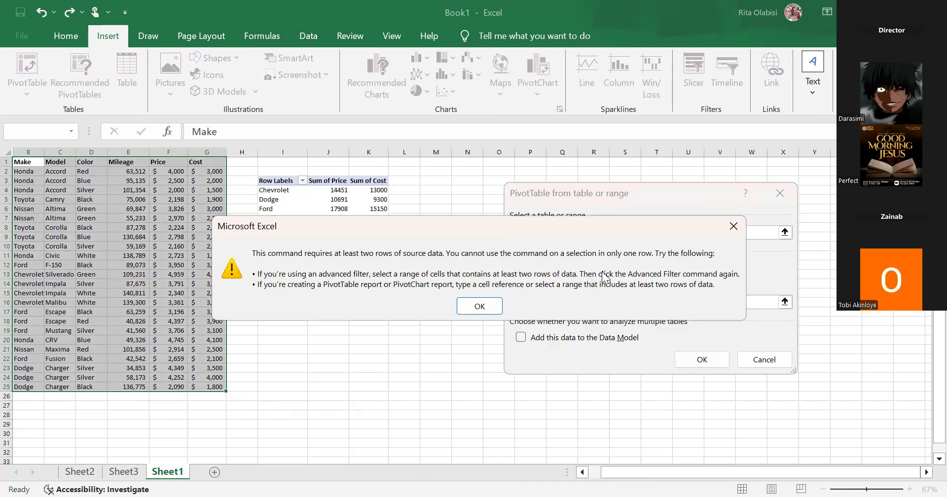
{"action": "left_click", "coordinate": [481, 305]}
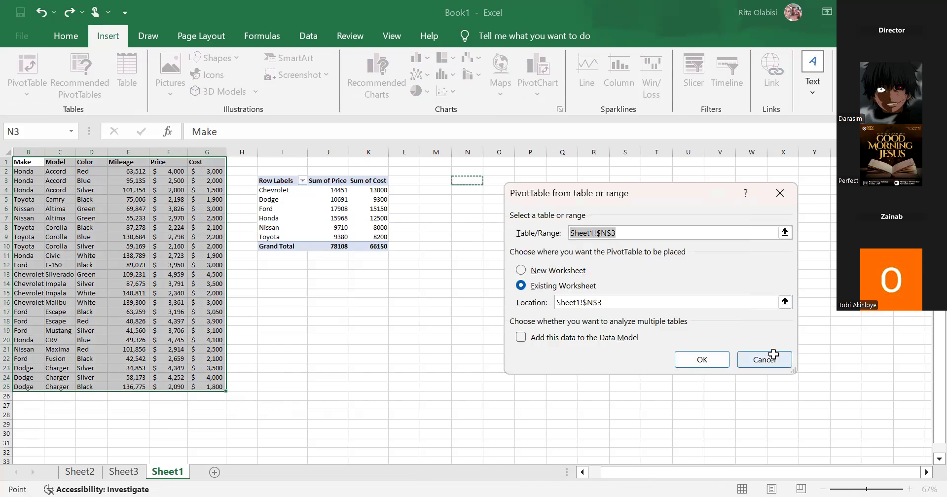
{"action": "left_click", "coordinate": [764, 359]}
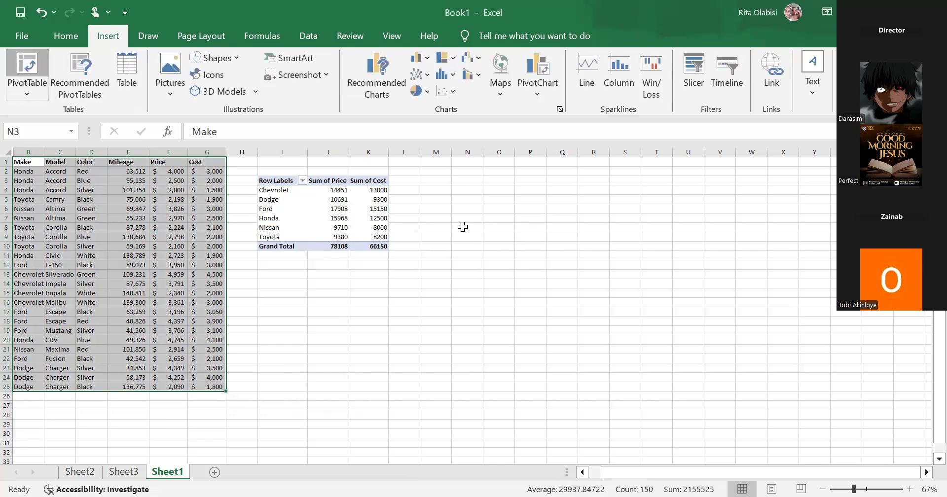
Step: Insert a second PivotTable from Sheet1 range B1:G25 on the existing worksheet at cell N3
{"action": "left_click", "coordinate": [543, 285]}
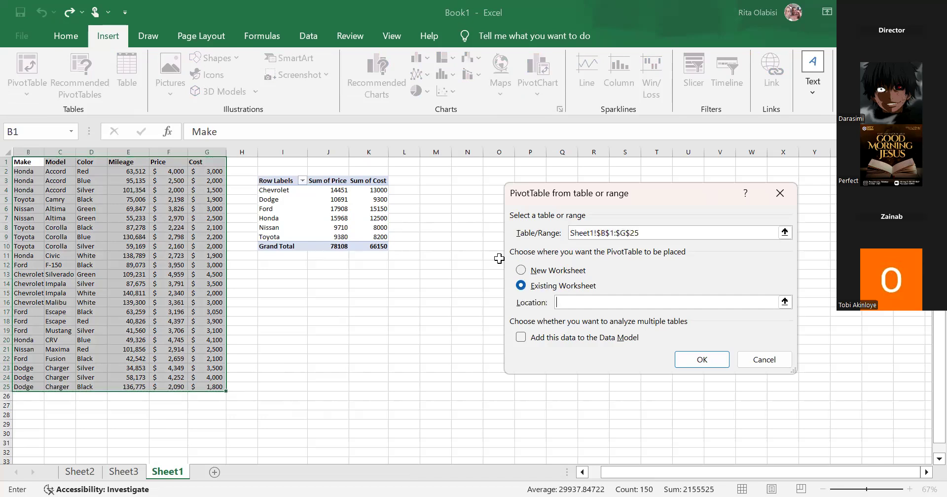
{"action": "left_click", "coordinate": [454, 208]}
{"action": "left_click", "coordinate": [434, 180]}
{"action": "left_click", "coordinate": [464, 184]}
{"action": "left_click", "coordinate": [699, 361]}
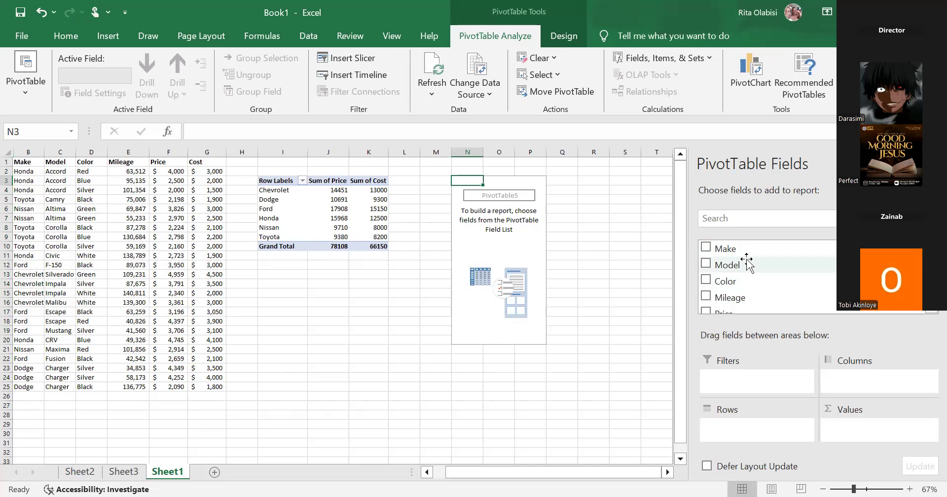
Step: Add Model to the rows and Mileage to the values of the PivotTable at N3
{"action": "left_click_drag", "start_coordinate": [755, 268], "coordinate": [721, 425]}
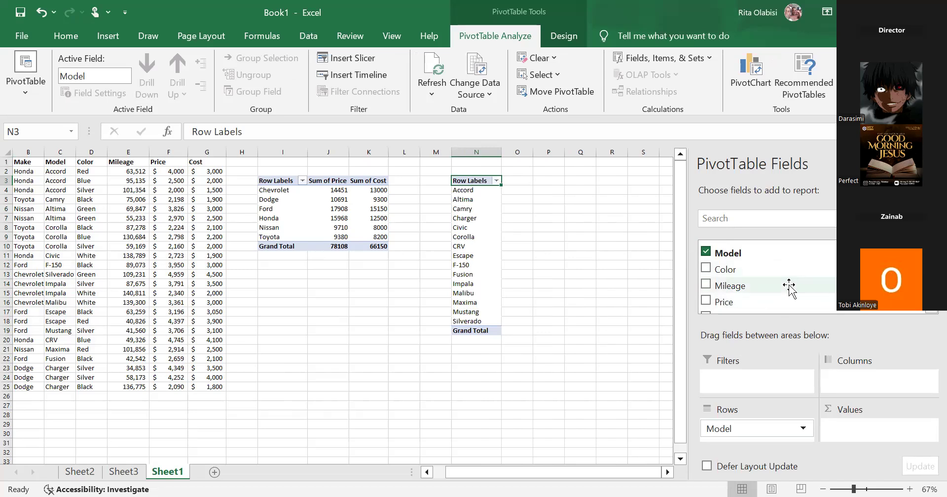
{"action": "left_click_drag", "start_coordinate": [788, 286], "coordinate": [858, 430]}
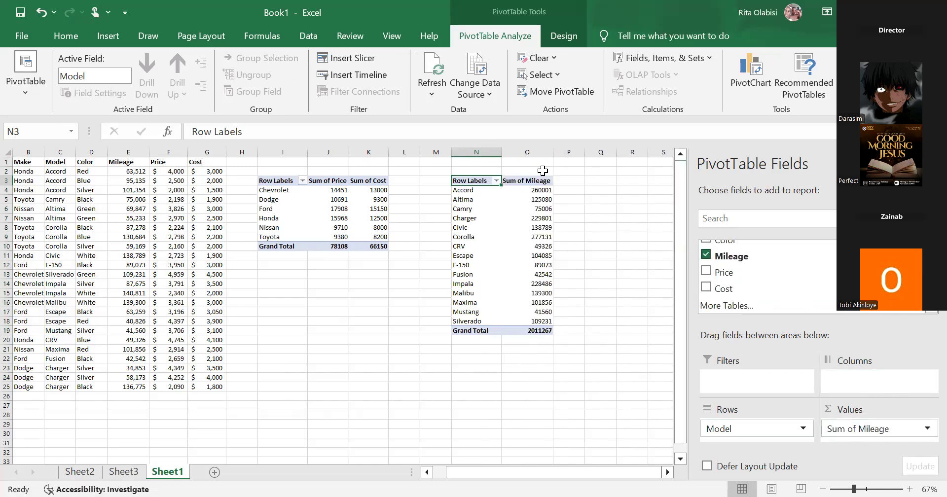
{"action": "mouse_move", "coordinate": [530, 202]}
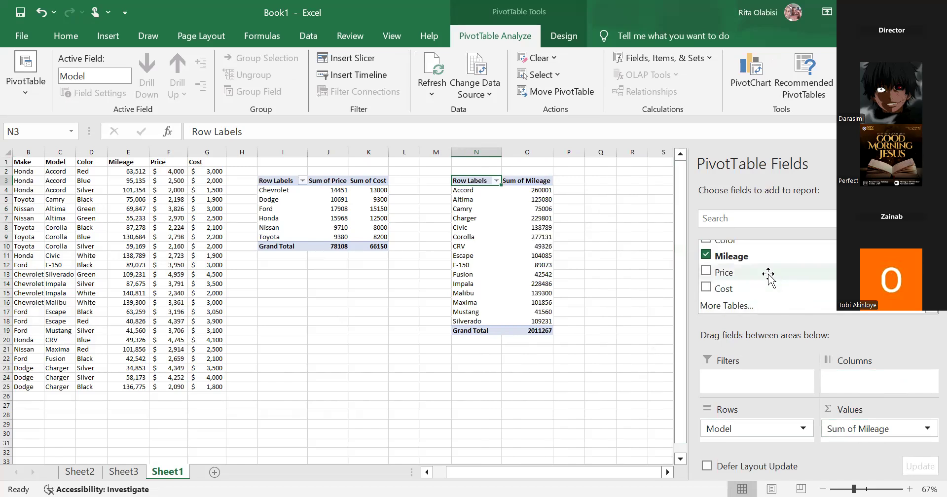
{"action": "scroll", "coordinate": [768, 276], "scroll_direction": "up", "scroll_amount": 2}
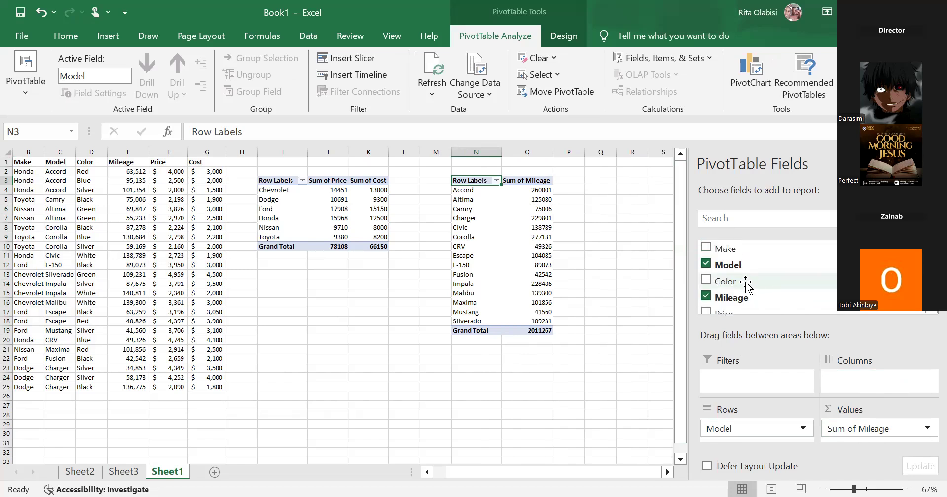
Step: Add Color to the rows beneath Model in the PivotTable at N3 and review the resulting breakdown
{"action": "left_click_drag", "start_coordinate": [744, 283], "coordinate": [748, 434]}
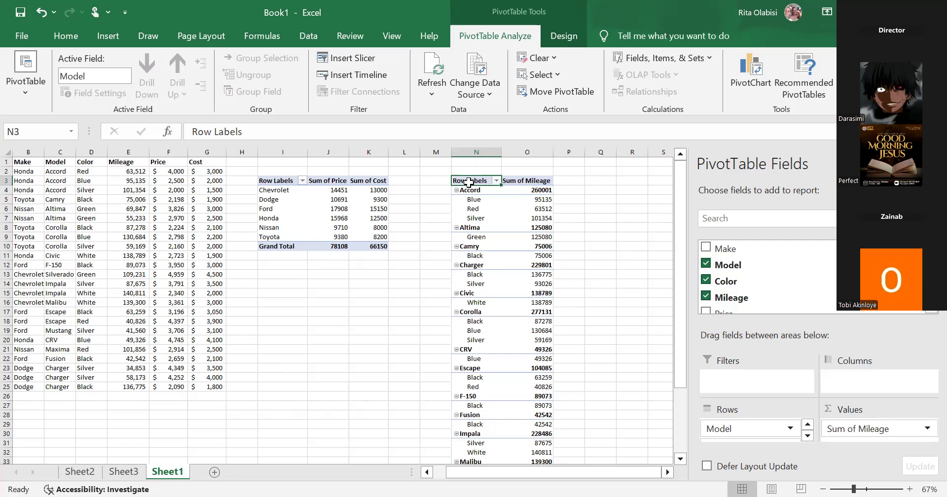
{"action": "scroll", "coordinate": [564, 285], "scroll_direction": "down", "scroll_amount": 2}
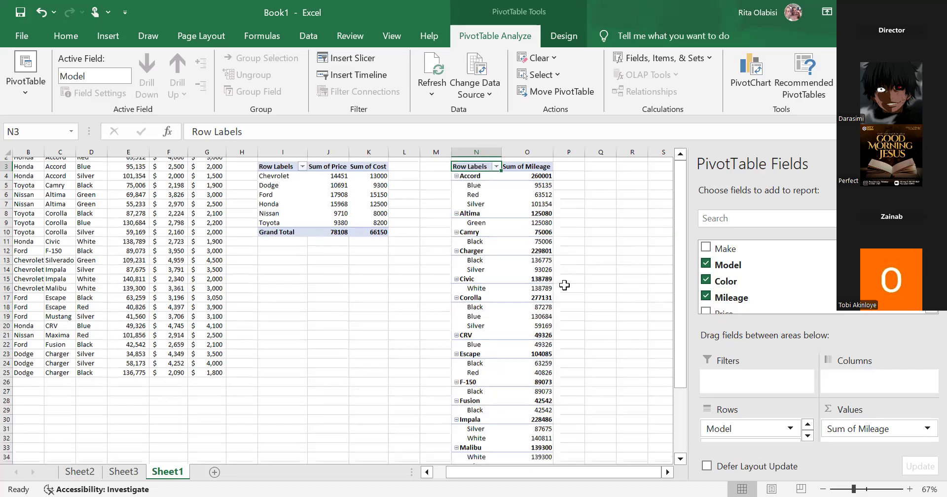
{"action": "scroll", "coordinate": [565, 285], "scroll_direction": "down", "scroll_amount": 1}
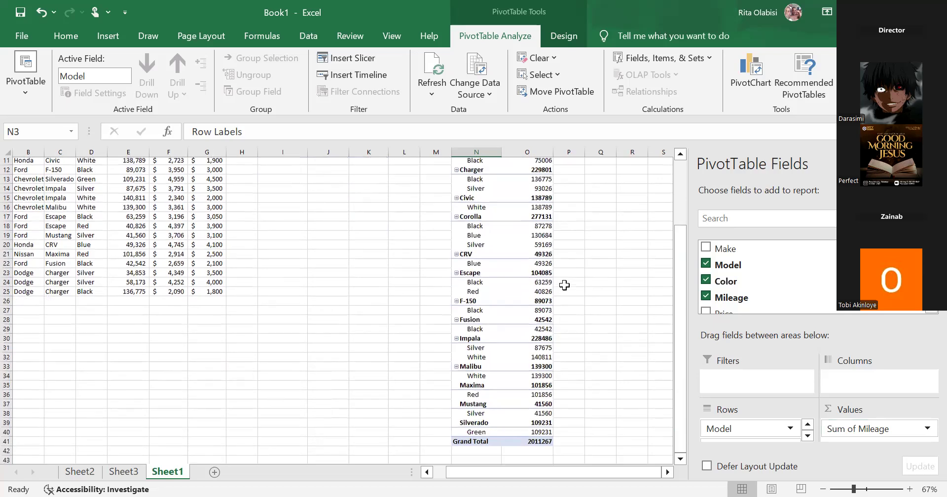
{"action": "scroll", "coordinate": [564, 285], "scroll_direction": "up", "scroll_amount": 3}
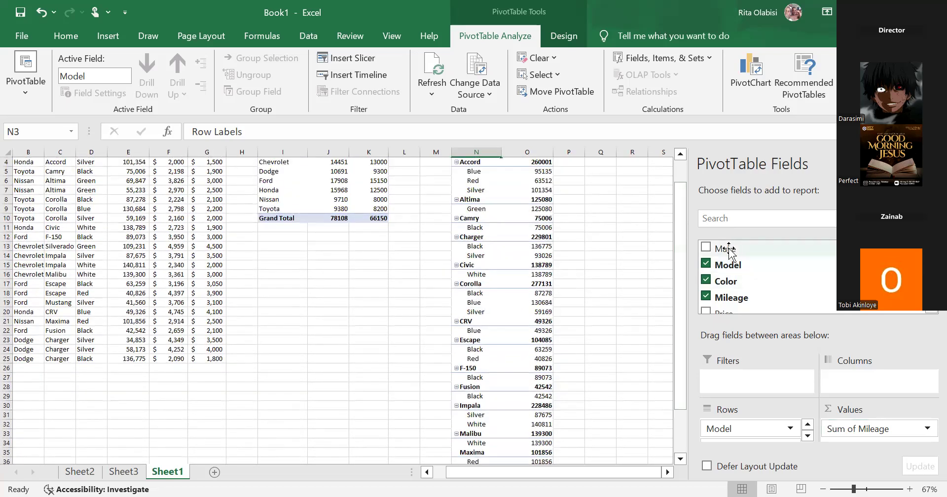
{"action": "scroll", "coordinate": [621, 235], "scroll_direction": "up", "scroll_amount": 1}
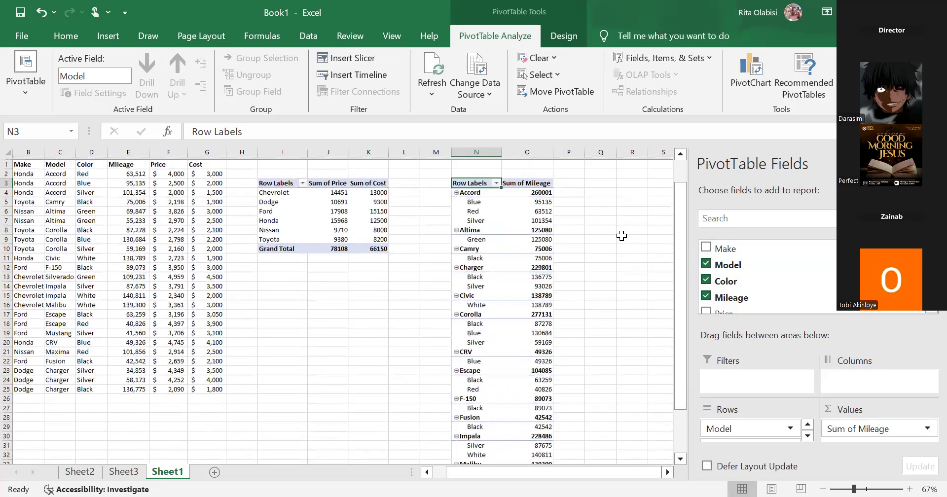
Step: Add Make above Model and Color in the rows of the PivotTable at N3 and review the mileage breakdown
{"action": "left_click_drag", "start_coordinate": [735, 248], "coordinate": [726, 421]}
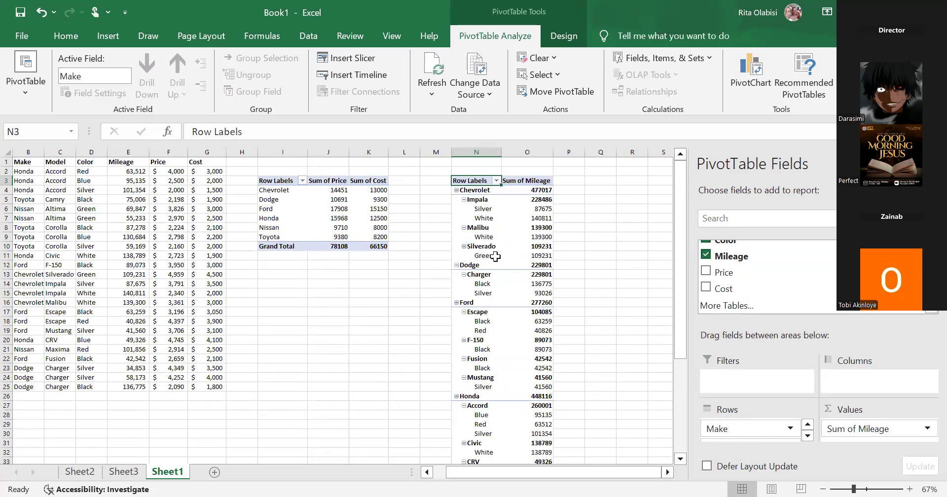
{"action": "scroll", "coordinate": [491, 323], "scroll_direction": "down", "scroll_amount": 1}
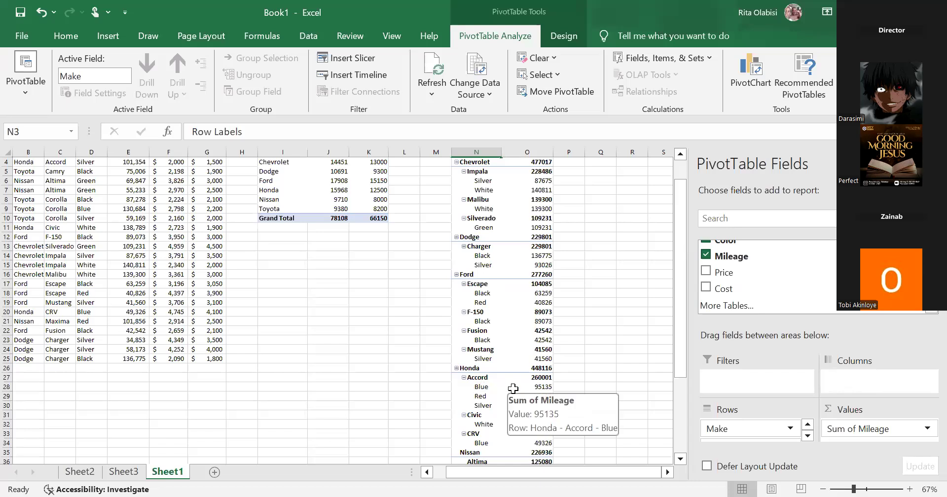
{"action": "scroll", "coordinate": [524, 367], "scroll_direction": "down", "scroll_amount": 3}
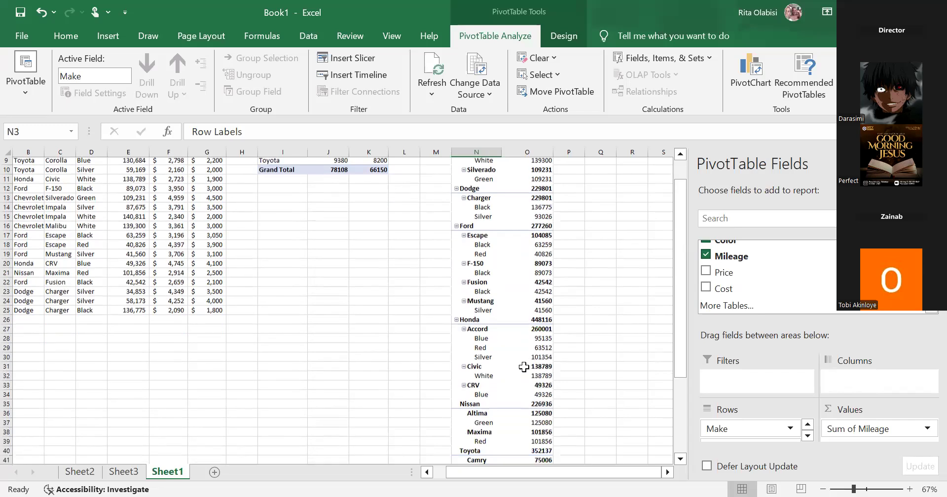
{"action": "scroll", "coordinate": [524, 367], "scroll_direction": "down", "scroll_amount": 2}
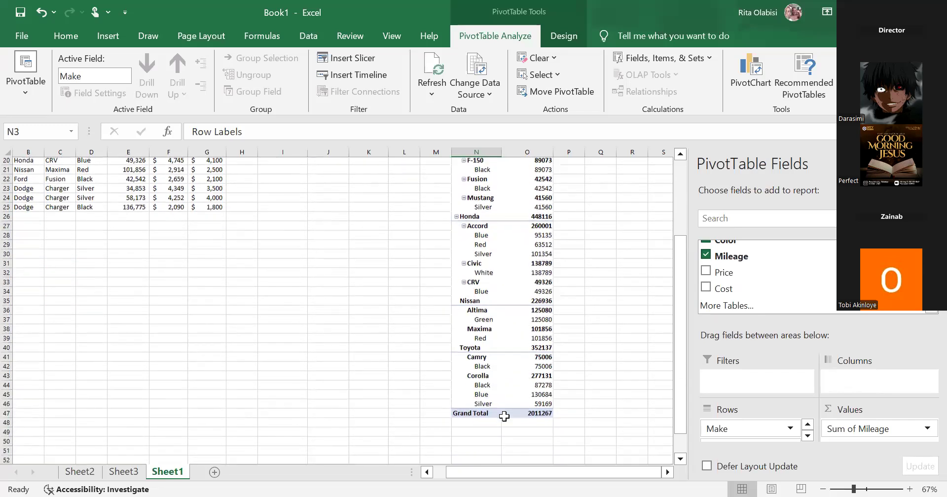
{"action": "scroll", "coordinate": [554, 379], "scroll_direction": "up", "scroll_amount": 3}
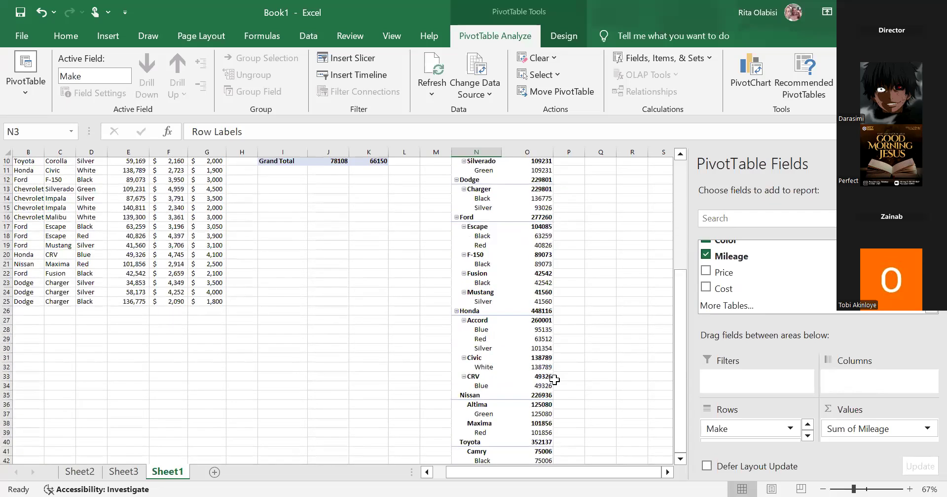
{"action": "scroll", "coordinate": [555, 379], "scroll_direction": "up", "scroll_amount": 3}
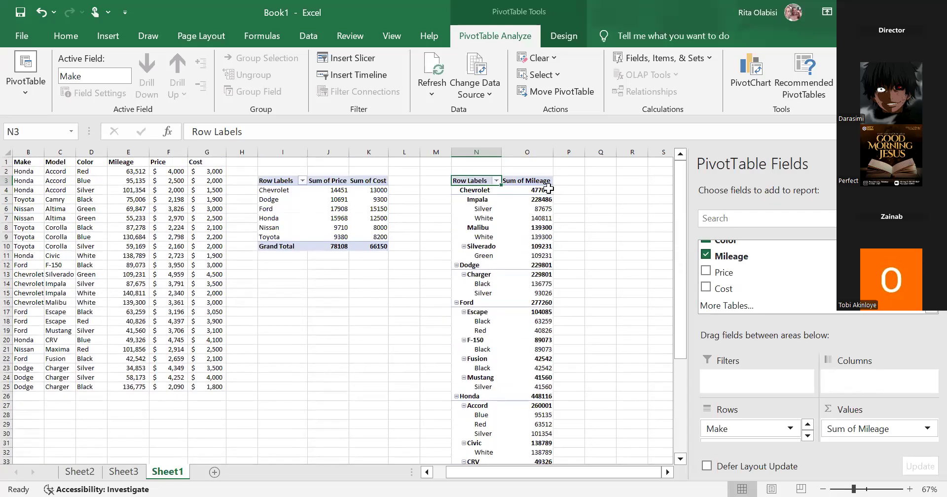
{"action": "scroll", "coordinate": [534, 263], "scroll_direction": "down", "scroll_amount": 4}
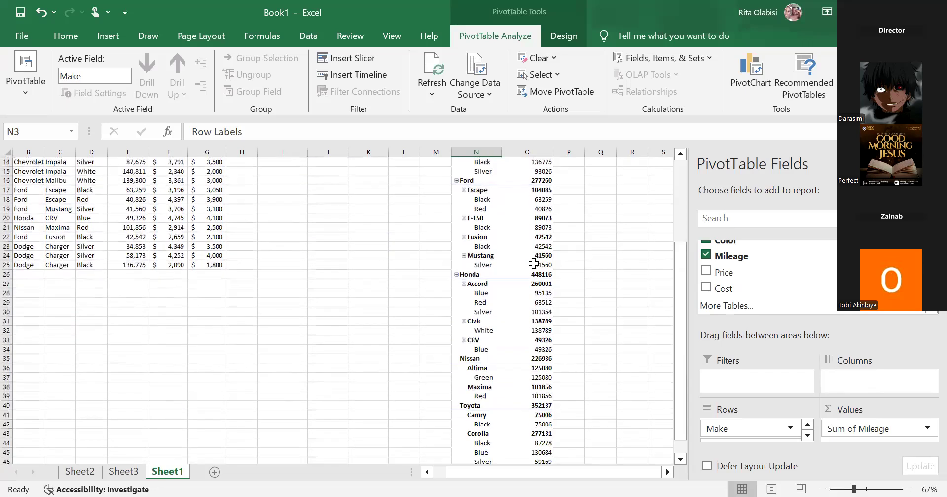
{"action": "scroll", "coordinate": [534, 262], "scroll_direction": "down", "scroll_amount": 4}
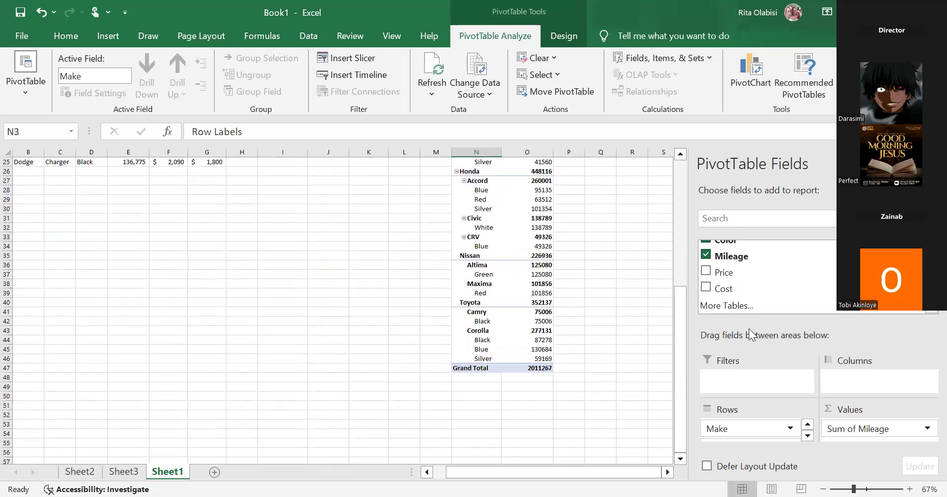
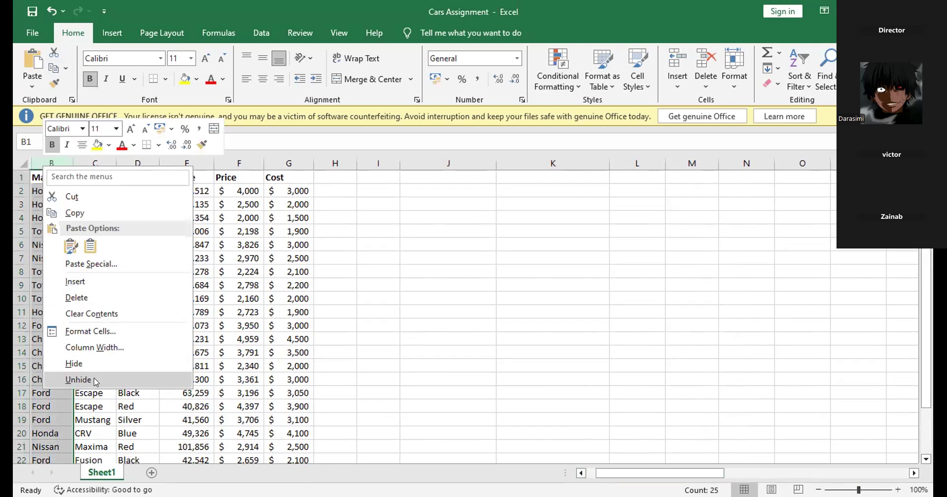
Step: Unhide column A beside the Make column in the Cars Assignment workbook
{"action": "left_click", "coordinate": [95, 381]}
{"action": "left_click", "coordinate": [545, 269]}
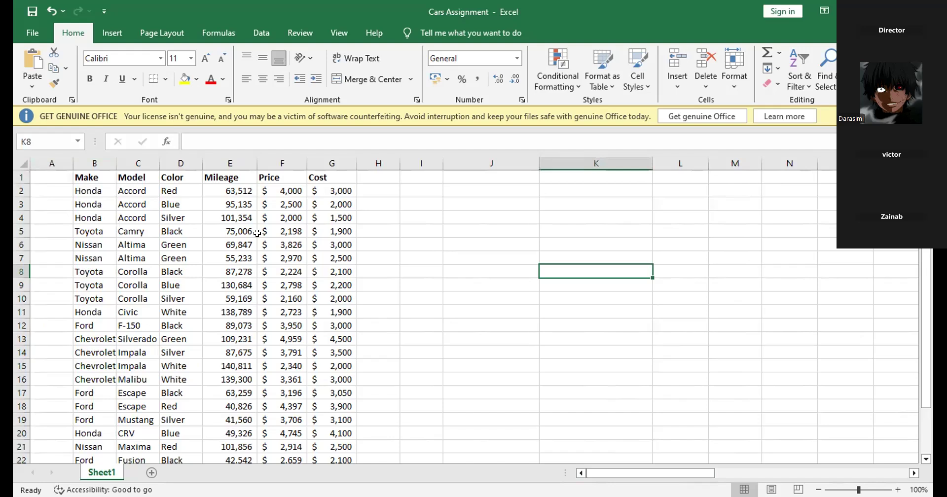
Step: Convert the car data in B1:G25 into a table with headers
{"action": "left_click", "coordinate": [84, 189]}
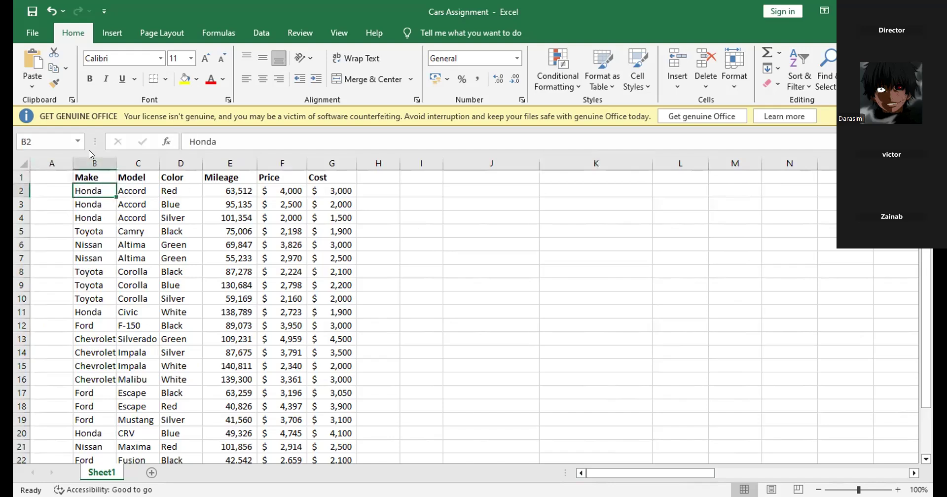
{"action": "left_click", "coordinate": [112, 35]}
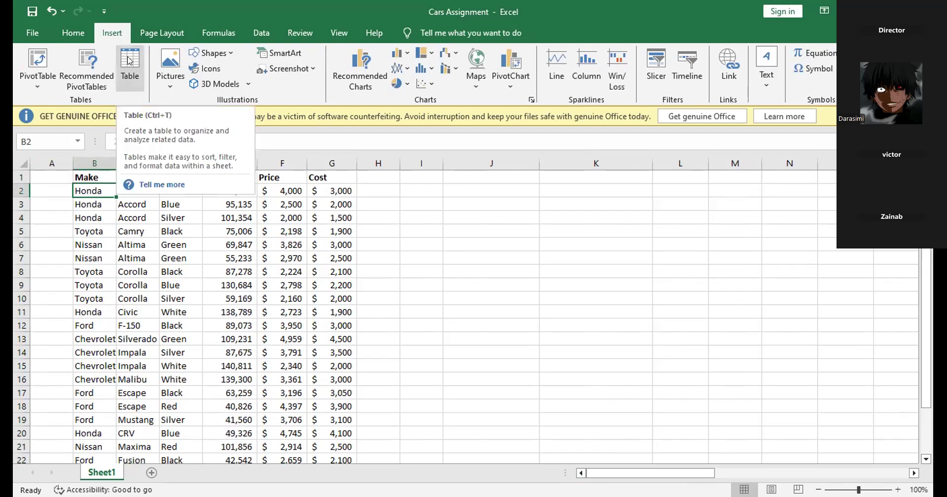
{"action": "key", "text": "ctrl+t"}
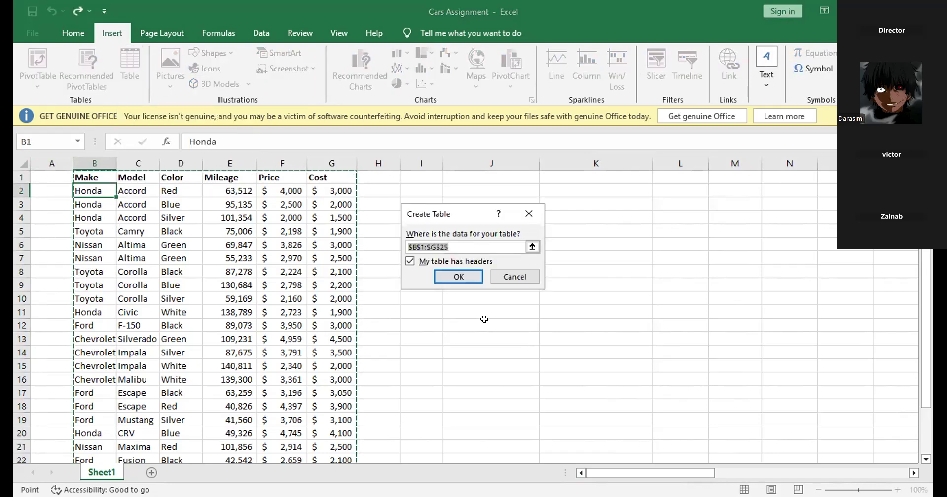
{"action": "left_click", "coordinate": [458, 277]}
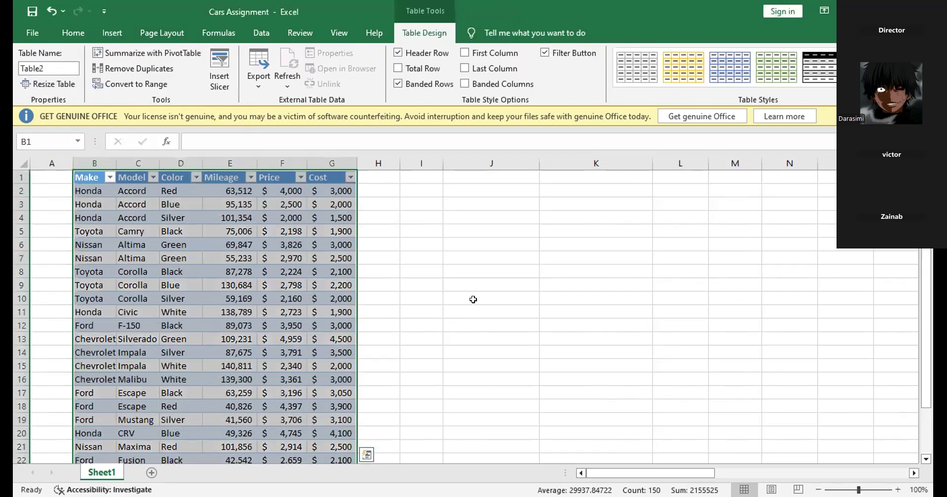
{"action": "left_click", "coordinate": [472, 300]}
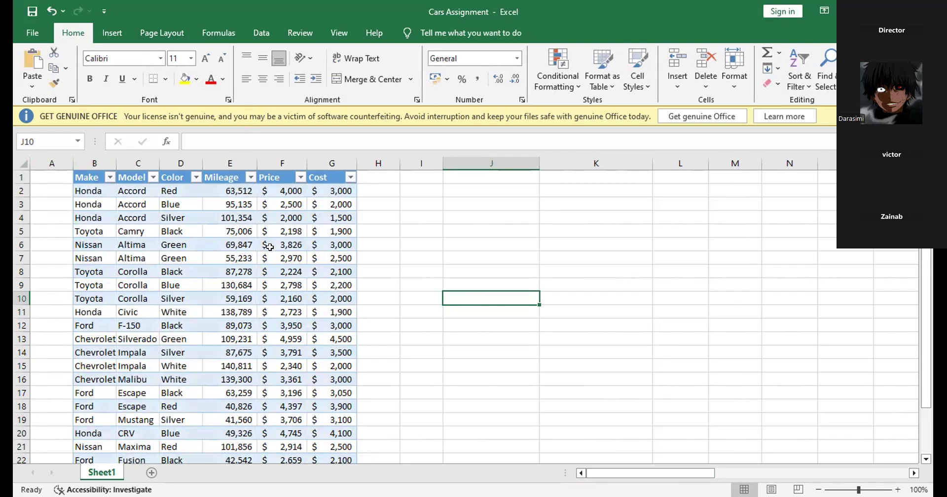
Step: Look over the new table and the Make column's filter choices, toggling Select All off and on without applying a filter
{"action": "scroll", "coordinate": [269, 247], "scroll_direction": "down", "scroll_amount": 3}
{"action": "scroll", "coordinate": [269, 246], "scroll_direction": "up", "scroll_amount": 3}
{"action": "left_click", "coordinate": [110, 178]}
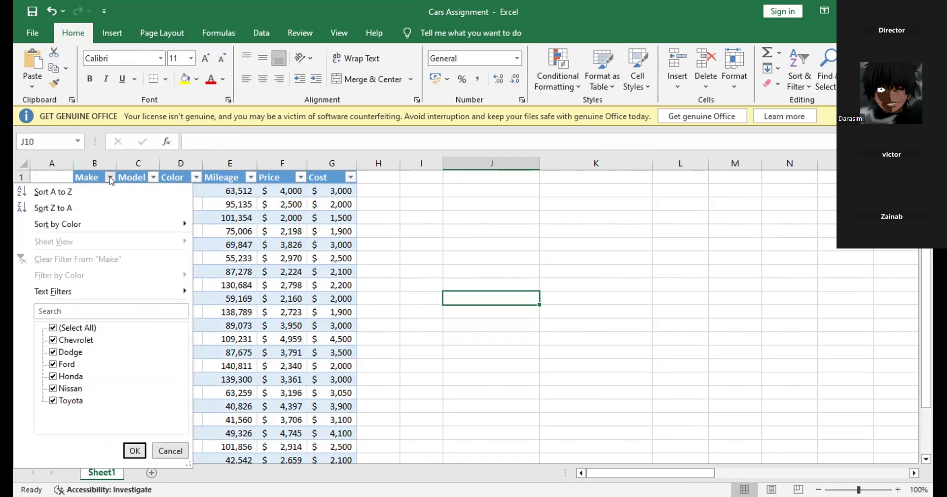
{"action": "left_click", "coordinate": [52, 328]}
{"action": "left_click", "coordinate": [53, 328]}
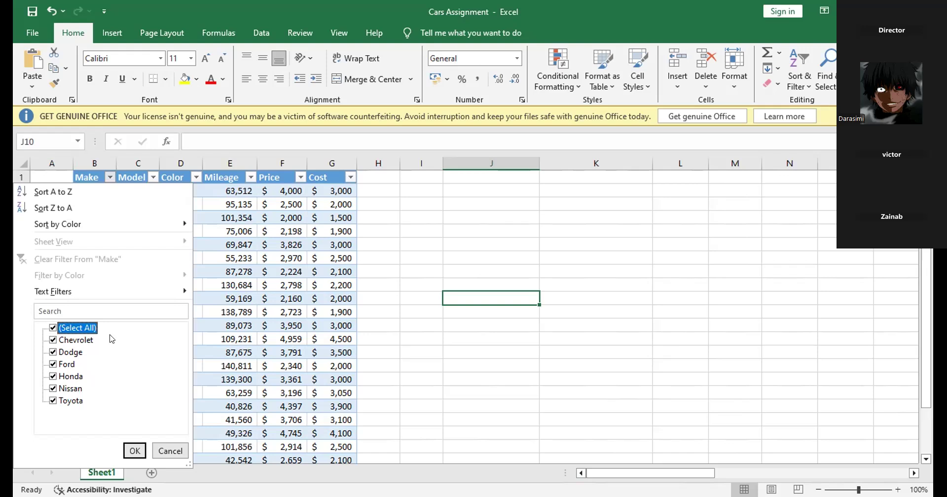
{"action": "left_click", "coordinate": [395, 266]}
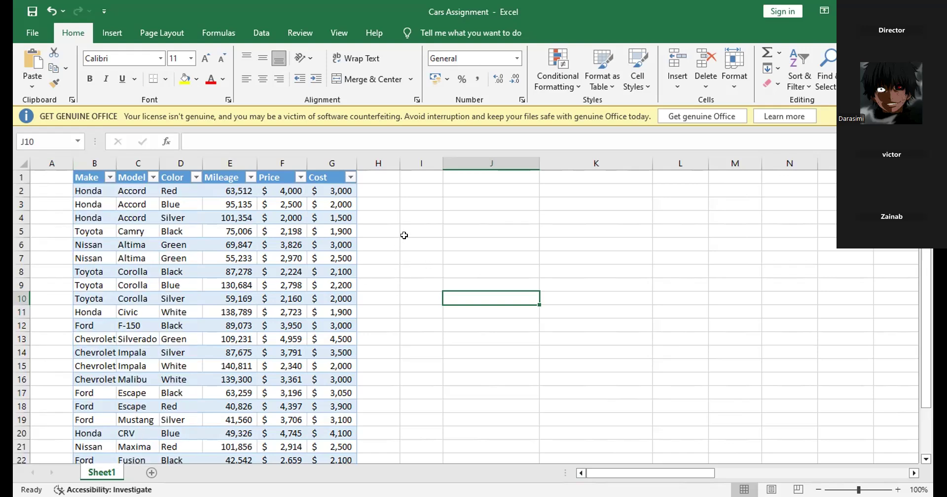
{"action": "left_click", "coordinate": [401, 240]}
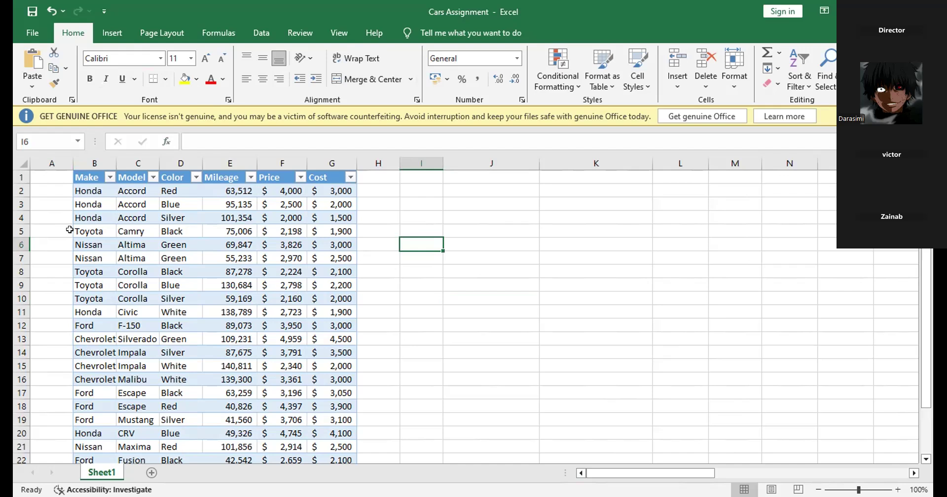
Step: Insert a PivotTable from Table2 on the existing worksheet at cell I3
{"action": "left_click", "coordinate": [119, 204]}
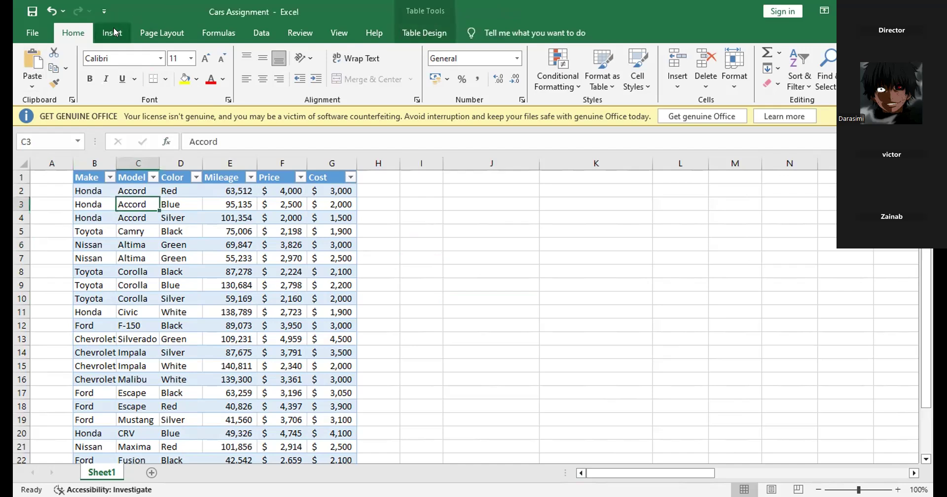
{"action": "left_click", "coordinate": [112, 34]}
{"action": "left_click", "coordinate": [30, 68]}
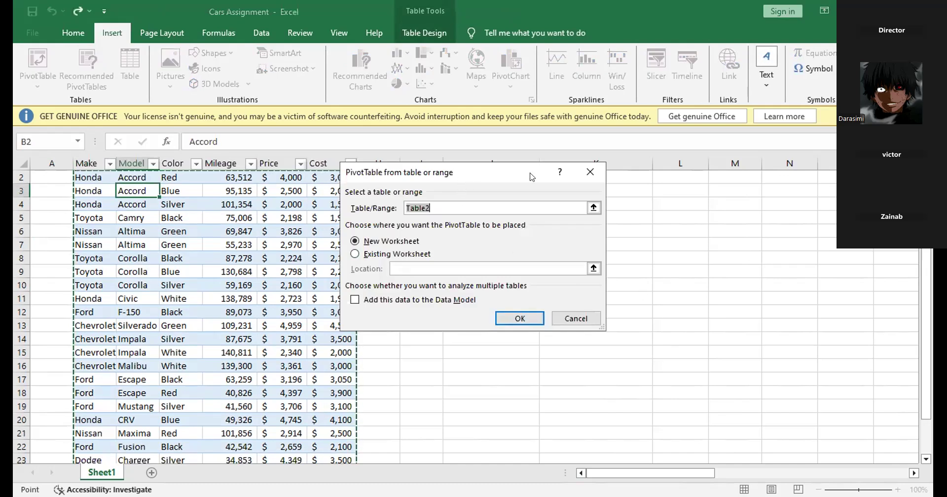
{"action": "left_click_drag", "start_coordinate": [531, 177], "coordinate": [591, 182]}
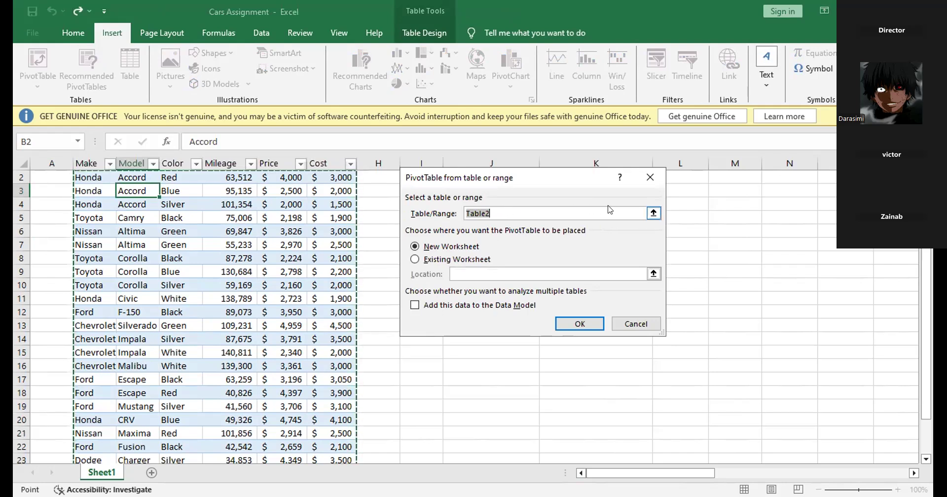
{"action": "scroll", "coordinate": [236, 245], "scroll_direction": "up", "scroll_amount": 1}
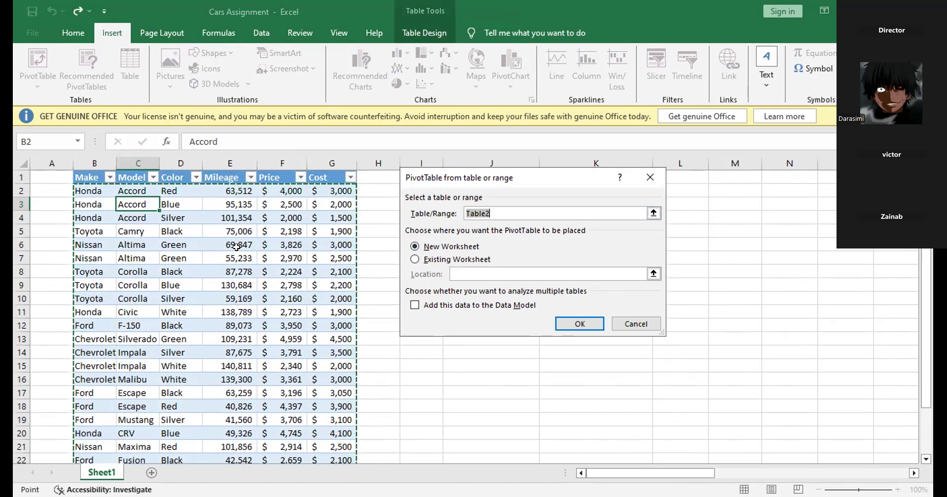
{"action": "left_click", "coordinate": [414, 261]}
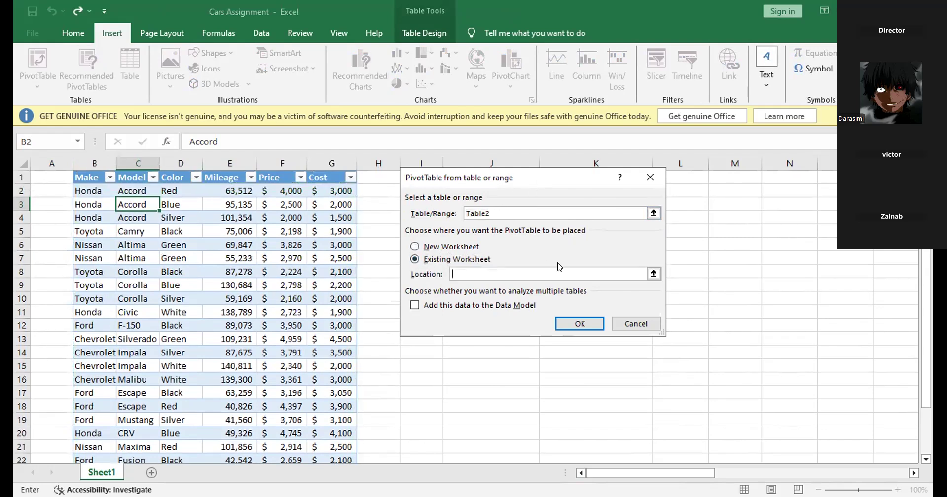
{"action": "left_click", "coordinate": [579, 325]}
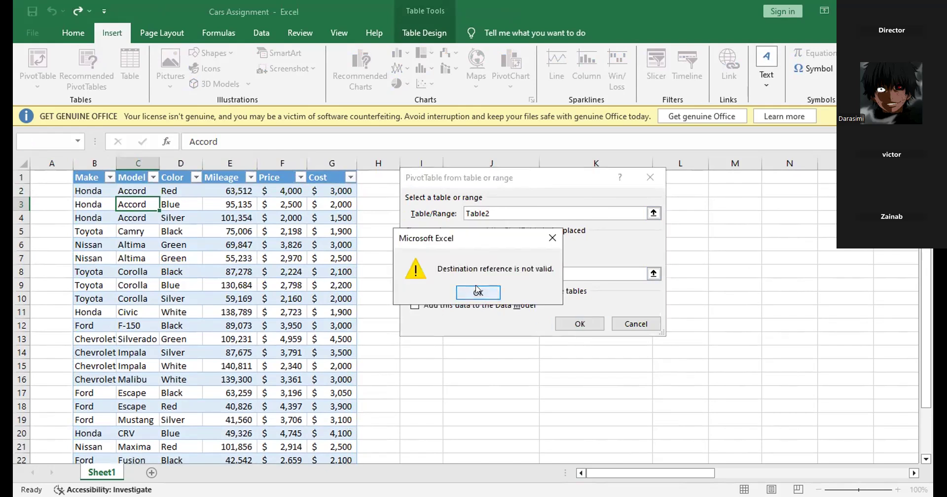
{"action": "left_click", "coordinate": [477, 292]}
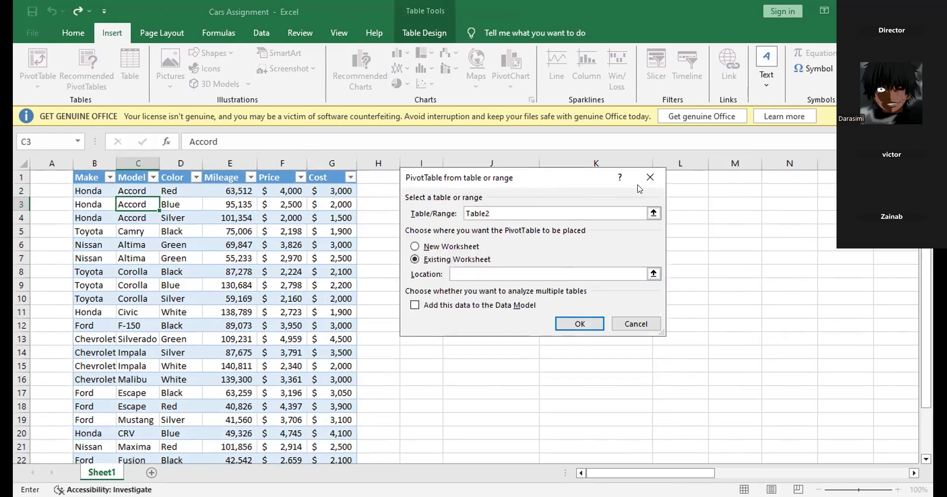
{"action": "left_click_drag", "start_coordinate": [639, 188], "coordinate": [735, 191]}
{"action": "left_click", "coordinate": [420, 203]}
{"action": "left_click", "coordinate": [674, 326]}
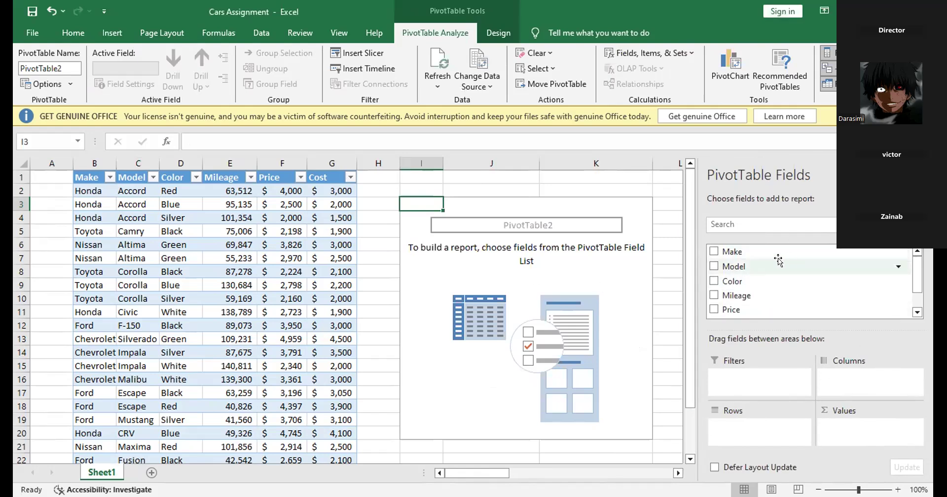
Step: Add Make to the rows and Price to the values of the PivotTable at I3
{"action": "left_click_drag", "start_coordinate": [782, 249], "coordinate": [759, 427]}
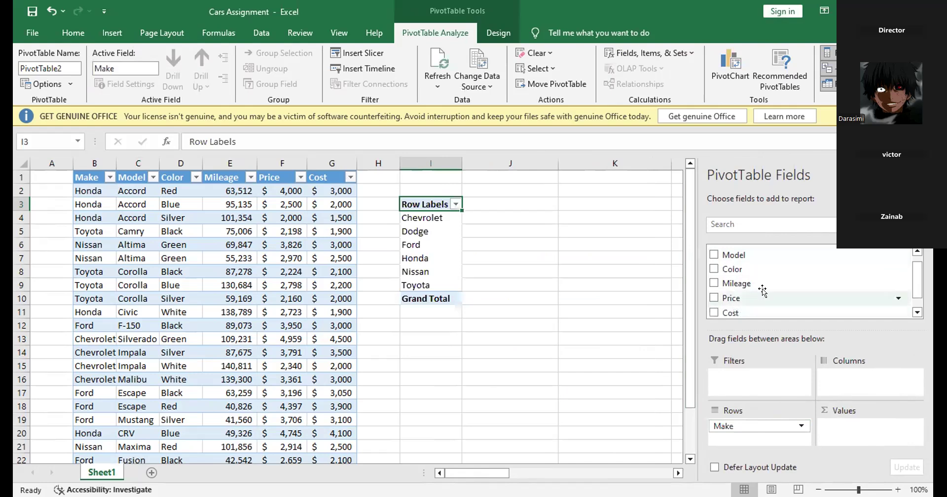
{"action": "left_click", "coordinate": [916, 312]}
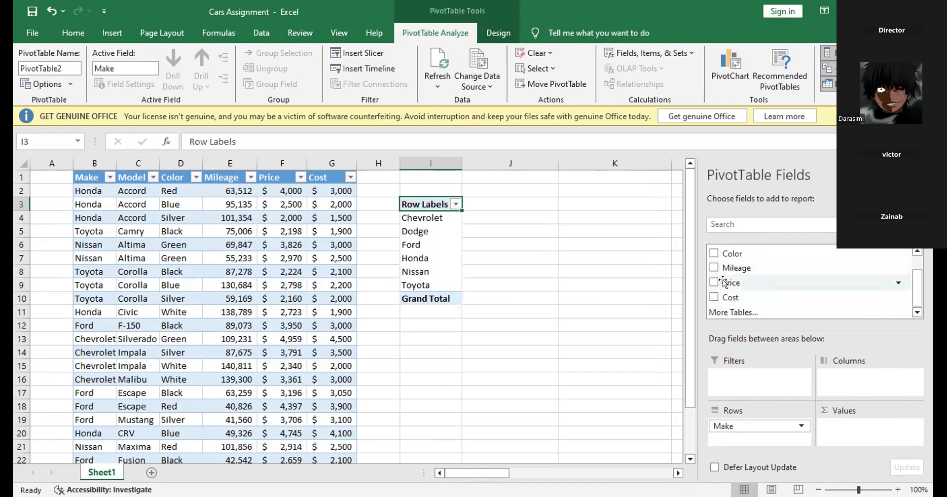
{"action": "scroll", "coordinate": [744, 270], "scroll_direction": "up", "scroll_amount": 1}
{"action": "scroll", "coordinate": [745, 270], "scroll_direction": "down", "scroll_amount": 1}
{"action": "left_click_drag", "start_coordinate": [731, 279], "coordinate": [832, 424]}
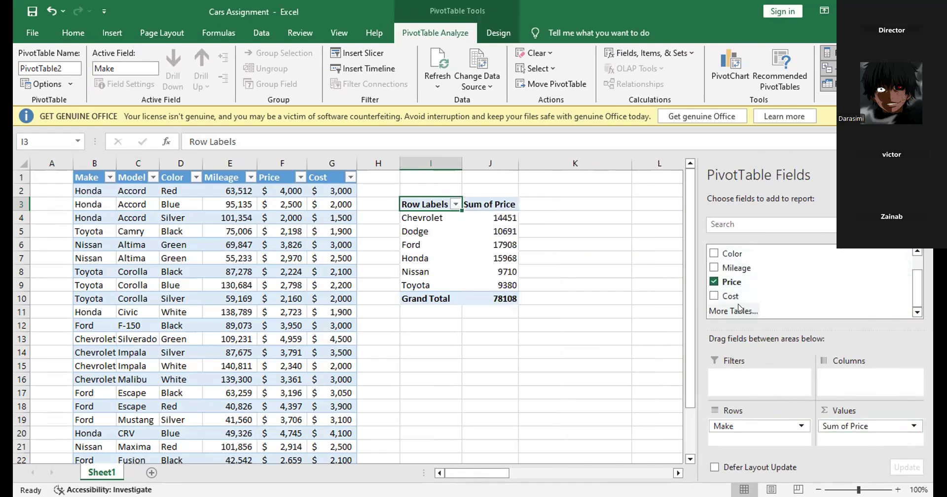
Step: Add Cost as a sum and Make as a count to the values of the PivotTable at I3
{"action": "left_click_drag", "start_coordinate": [719, 297], "coordinate": [827, 428]}
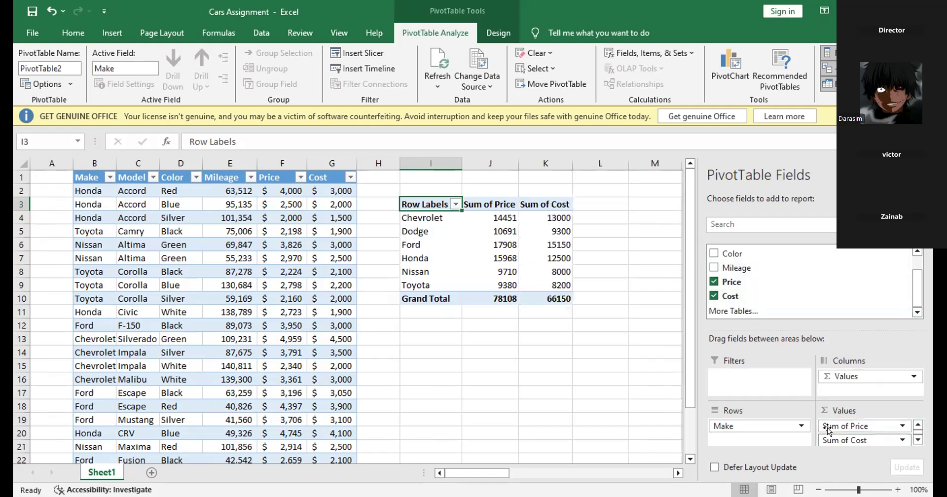
{"action": "scroll", "coordinate": [738, 270], "scroll_direction": "up", "scroll_amount": 3}
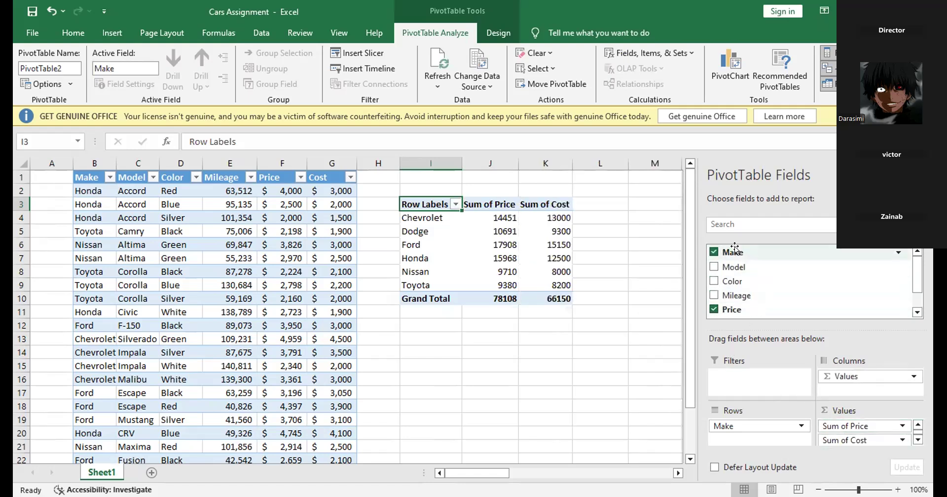
{"action": "left_click_drag", "start_coordinate": [733, 254], "coordinate": [819, 433]}
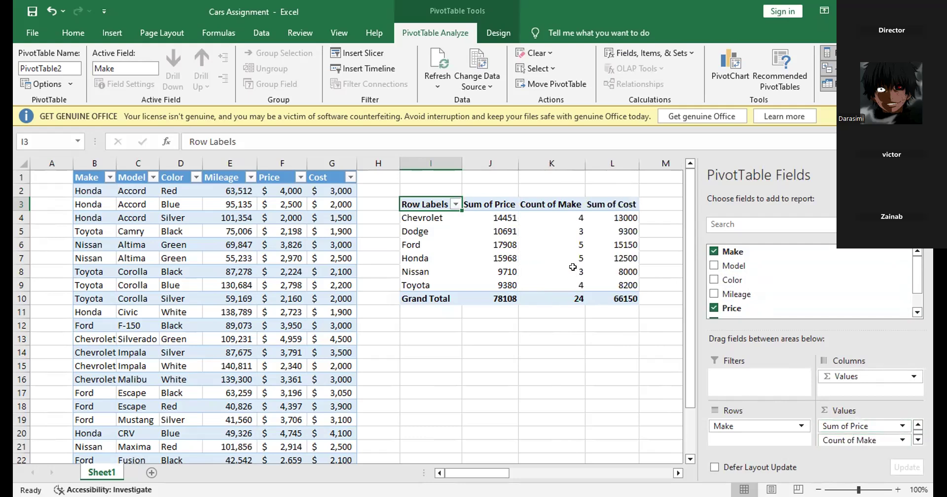
{"action": "mouse_move", "coordinate": [573, 267]}
Step: Reorder the PivotTable's values so that Count of Make comes before Sum of Price and Sum of Cost
{"action": "left_click", "coordinate": [917, 440]}
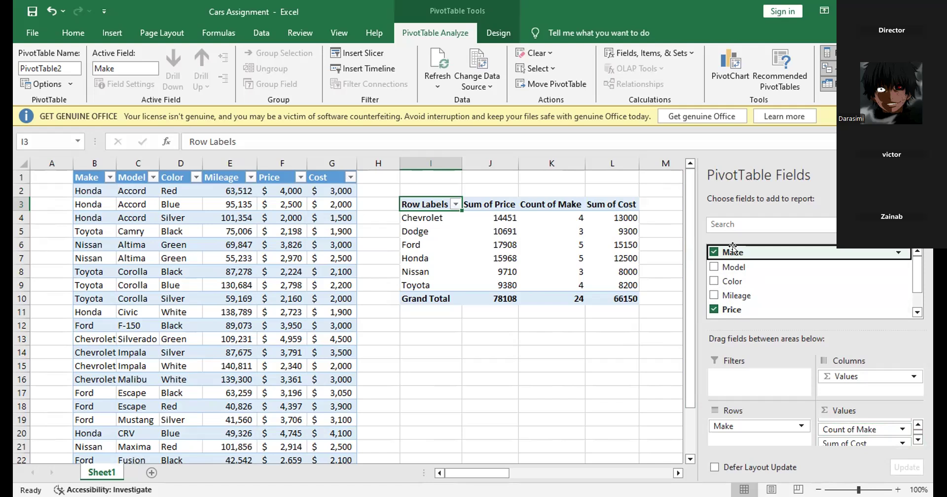
{"action": "left_click_drag", "start_coordinate": [842, 437], "coordinate": [850, 439]}
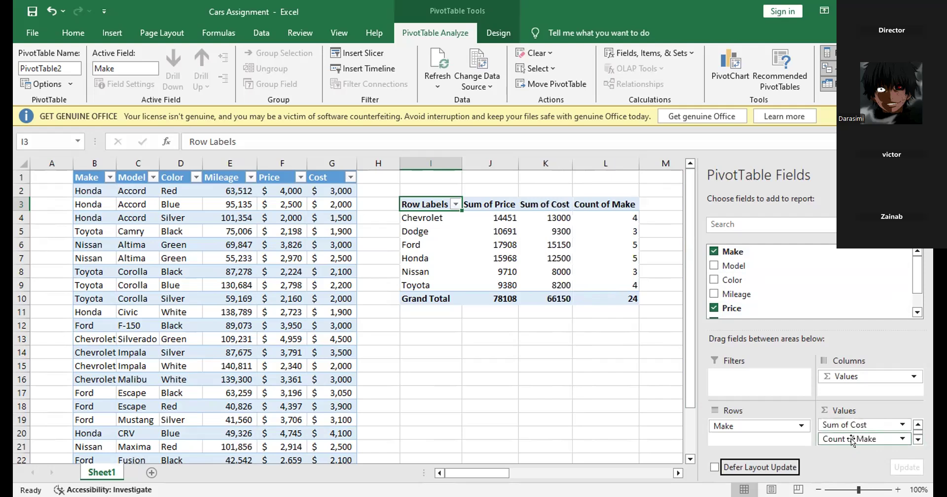
{"action": "left_click_drag", "start_coordinate": [853, 436], "coordinate": [850, 423]}
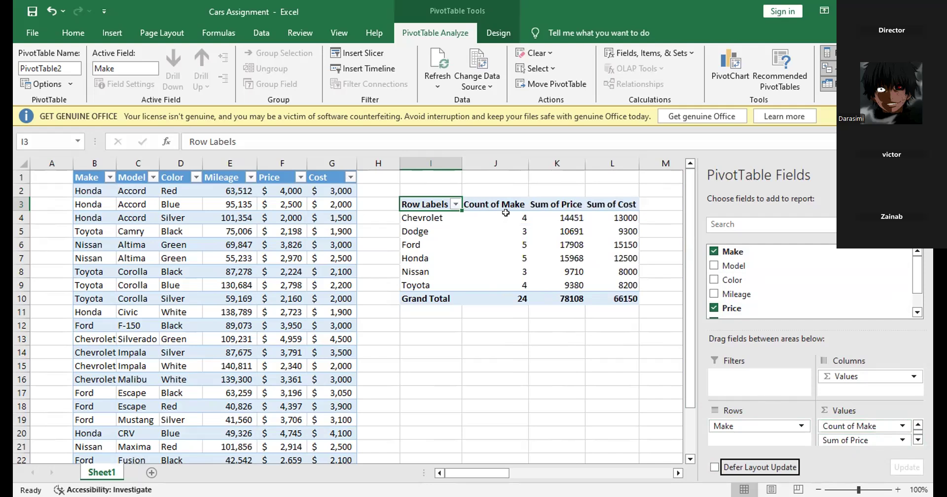
{"action": "mouse_move", "coordinate": [506, 212]}
{"action": "mouse_move", "coordinate": [485, 243]}
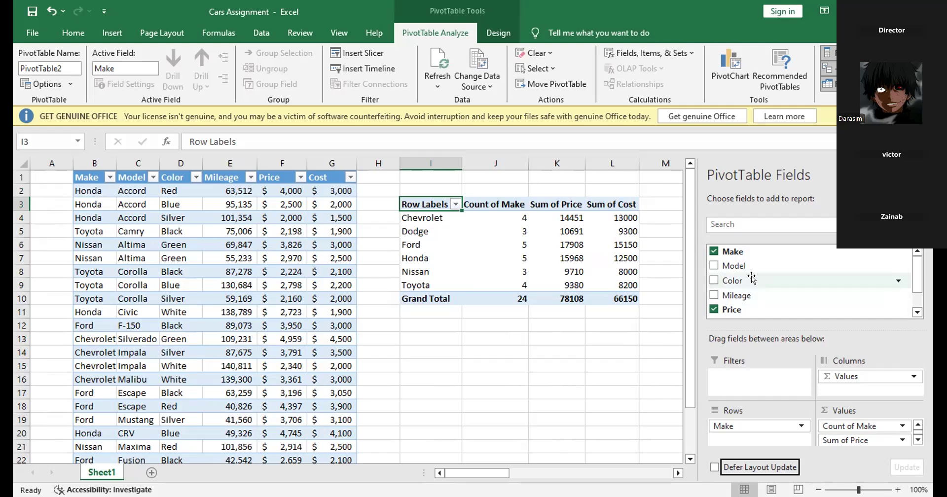
Step: Add Color to the PivotTable's values and move it to the columns
{"action": "left_click_drag", "start_coordinate": [752, 278], "coordinate": [853, 425]}
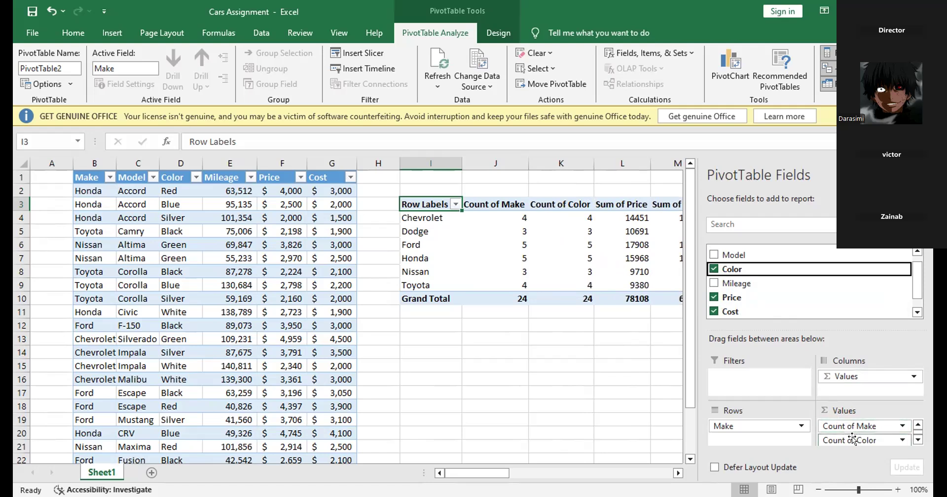
{"action": "left_click_drag", "start_coordinate": [851, 436], "coordinate": [848, 385]}
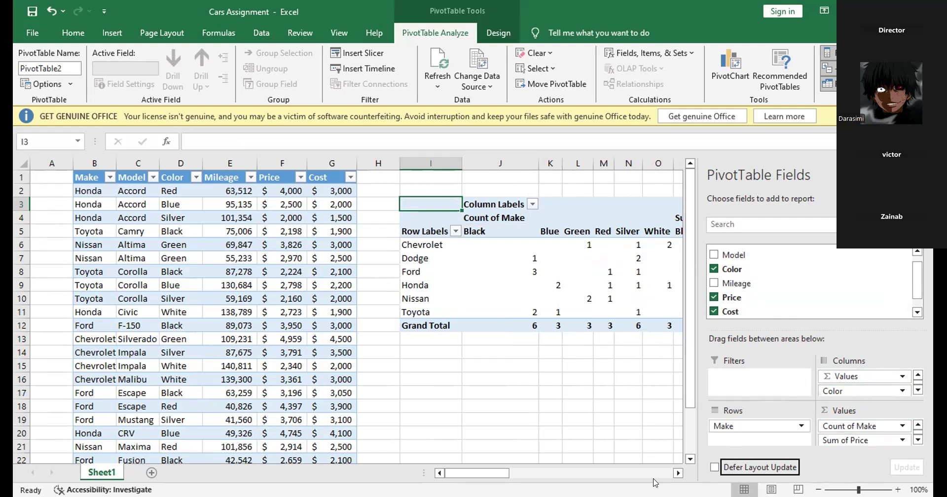
Step: Examine the PivotTable's make counts, prices and costs broken down by color, across to the total columns
{"action": "scroll", "coordinate": [644, 441], "scroll_direction": "down", "scroll_amount": 2}
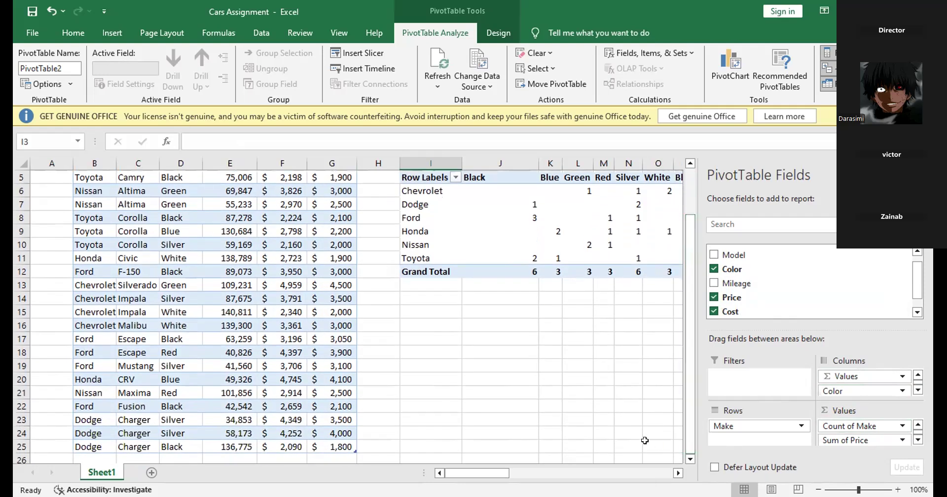
{"action": "scroll", "coordinate": [677, 472], "scroll_direction": "right", "scroll_amount": 4}
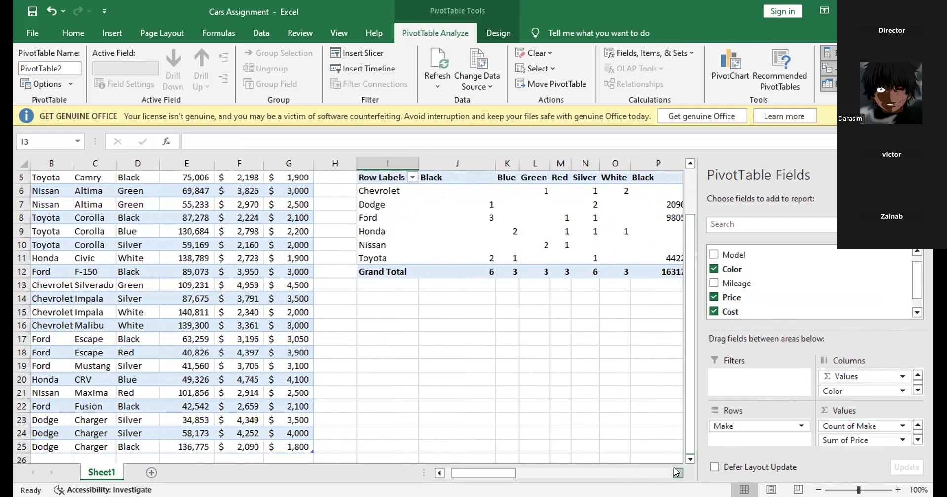
{"action": "scroll", "coordinate": [677, 472], "scroll_direction": "right", "scroll_amount": 2}
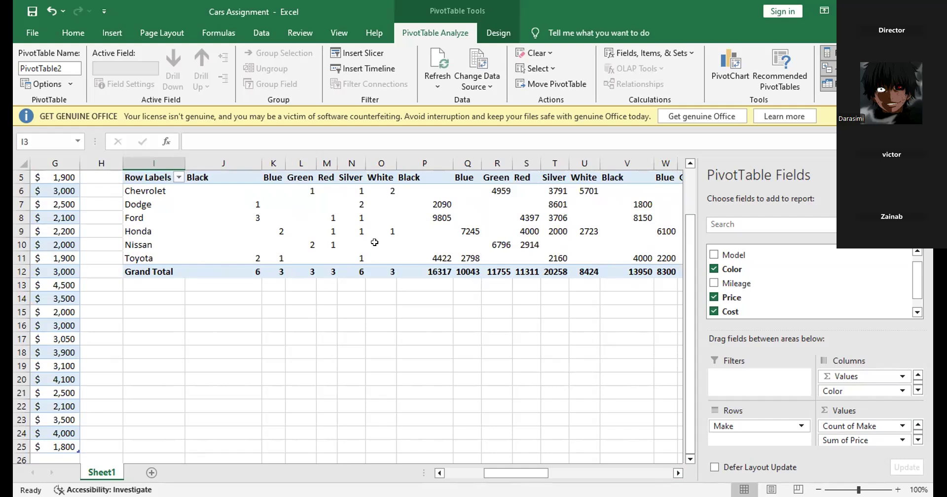
{"action": "mouse_move", "coordinate": [301, 243]}
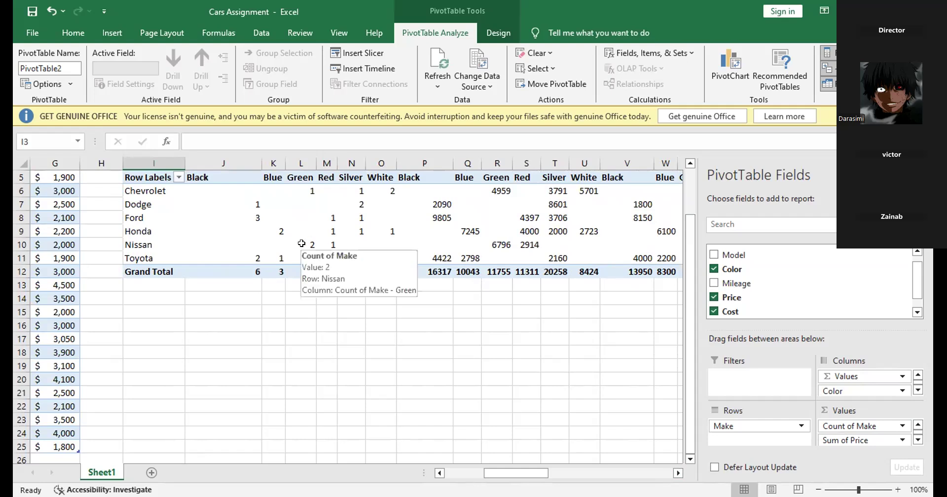
{"action": "mouse_move", "coordinate": [365, 188]}
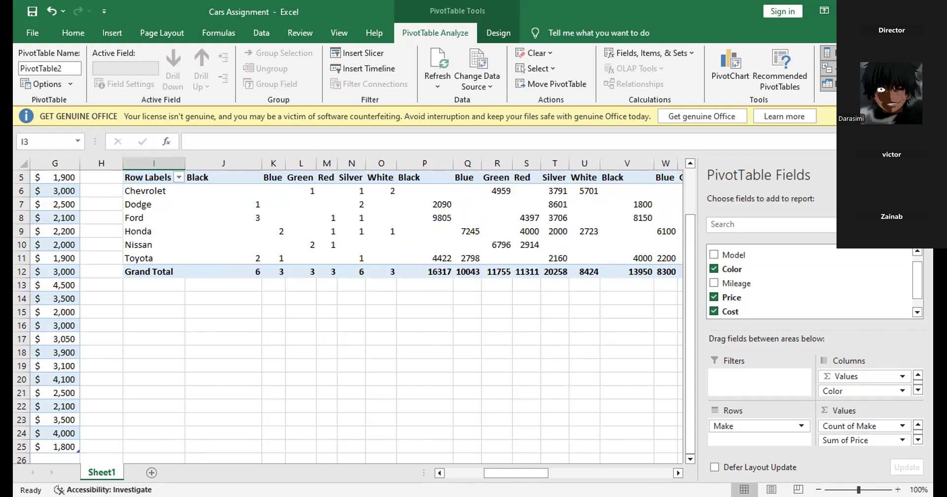
{"action": "left_click", "coordinate": [678, 473]}
{"action": "left_click", "coordinate": [677, 473]}
{"action": "left_click", "coordinate": [677, 473]}
{"action": "left_click", "coordinate": [678, 472]}
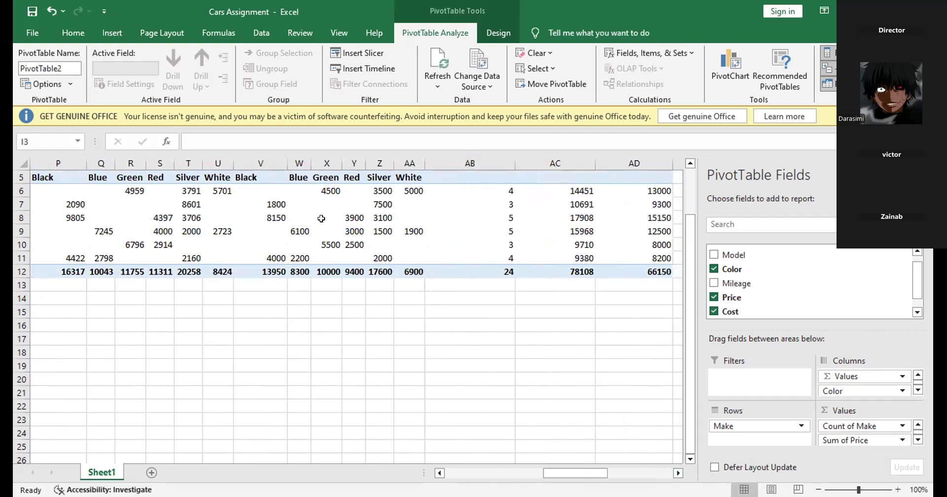
{"action": "mouse_move", "coordinate": [321, 218]}
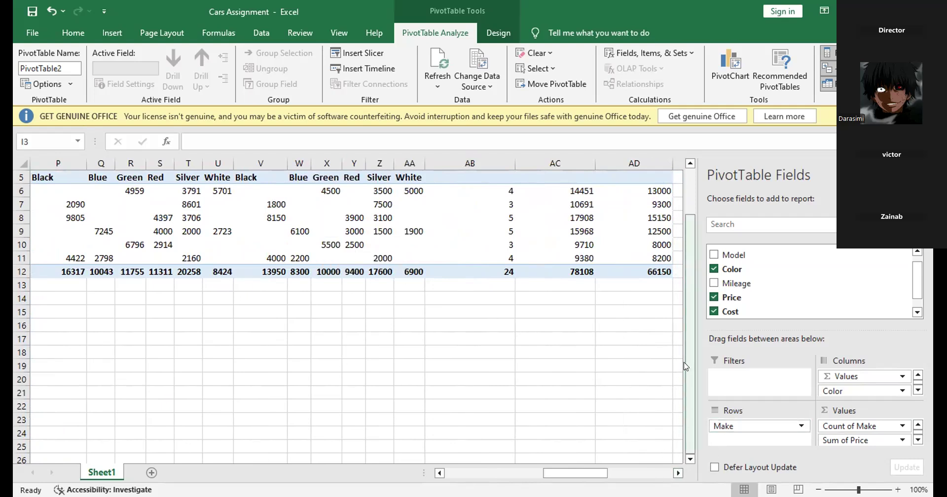
{"action": "scroll", "coordinate": [687, 227], "scroll_direction": "up", "scroll_amount": 2}
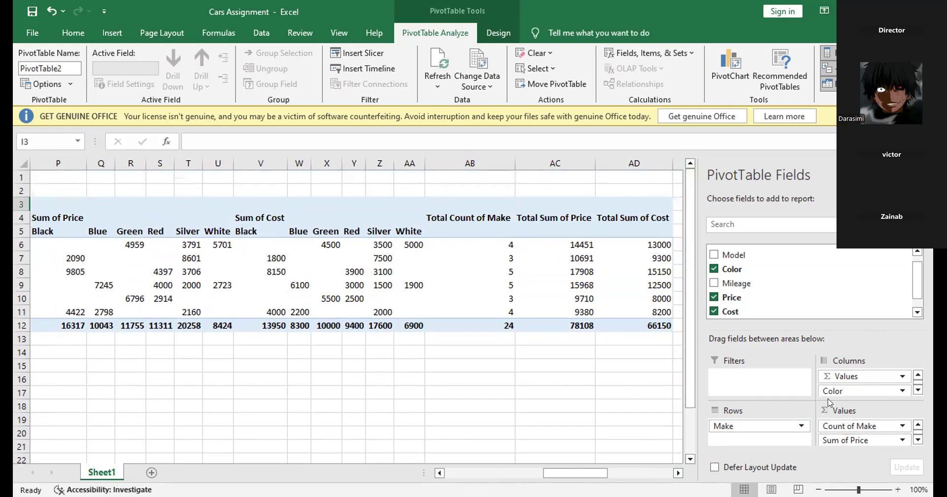
Step: Move Color from the PivotTable's columns back to the values, and remove it from the PivotTable
{"action": "scroll", "coordinate": [735, 289], "scroll_direction": "up", "scroll_amount": 1}
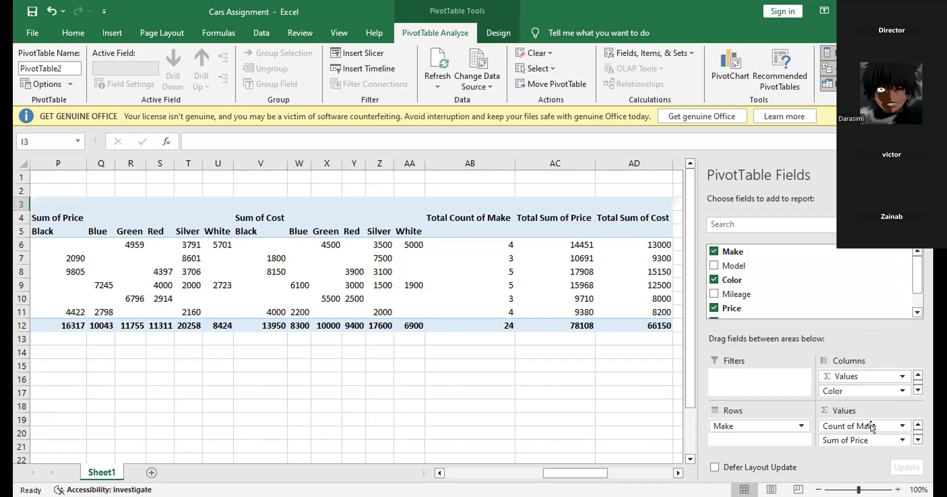
{"action": "left_click_drag", "start_coordinate": [832, 390], "coordinate": [840, 432]}
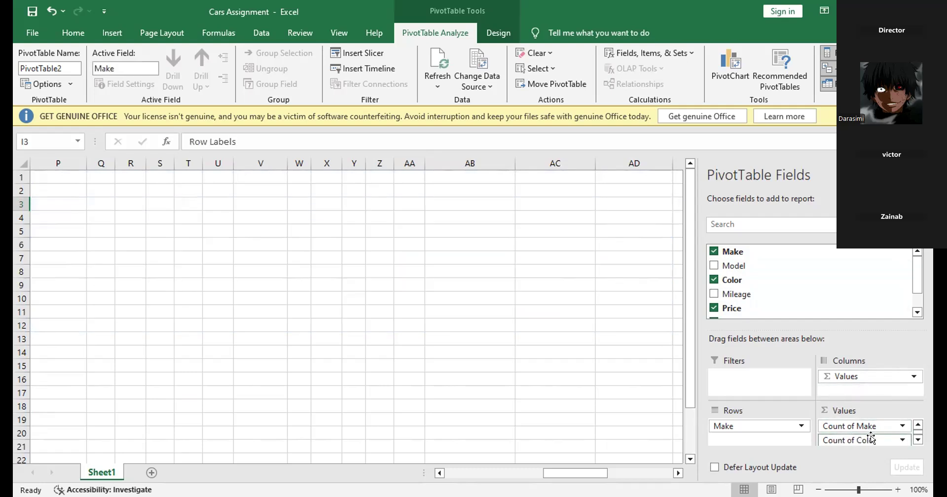
{"action": "left_click", "coordinate": [916, 439]}
{"action": "left_click", "coordinate": [916, 439]}
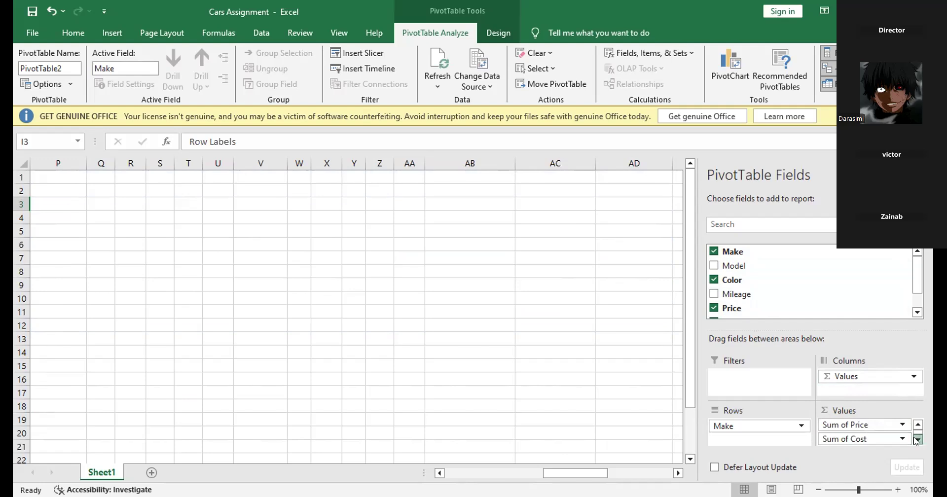
{"action": "left_click", "coordinate": [916, 426]}
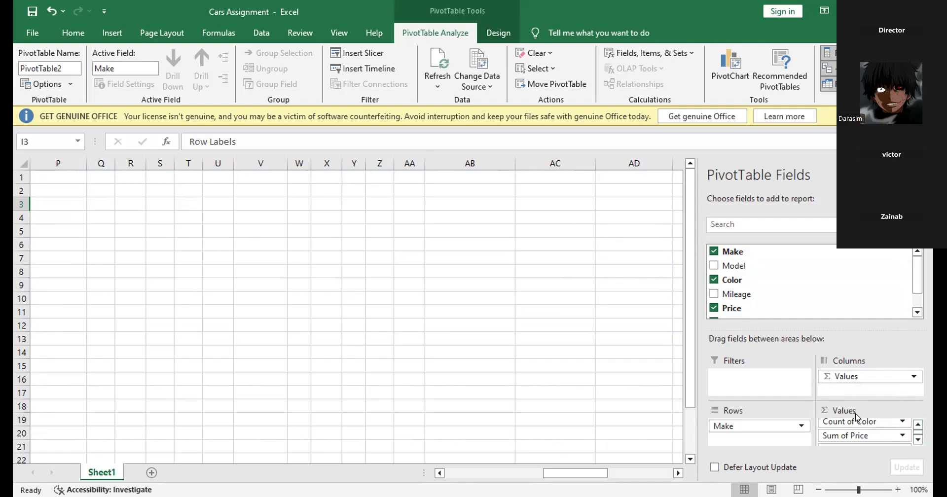
{"action": "left_click_drag", "start_coordinate": [849, 421], "coordinate": [816, 318]}
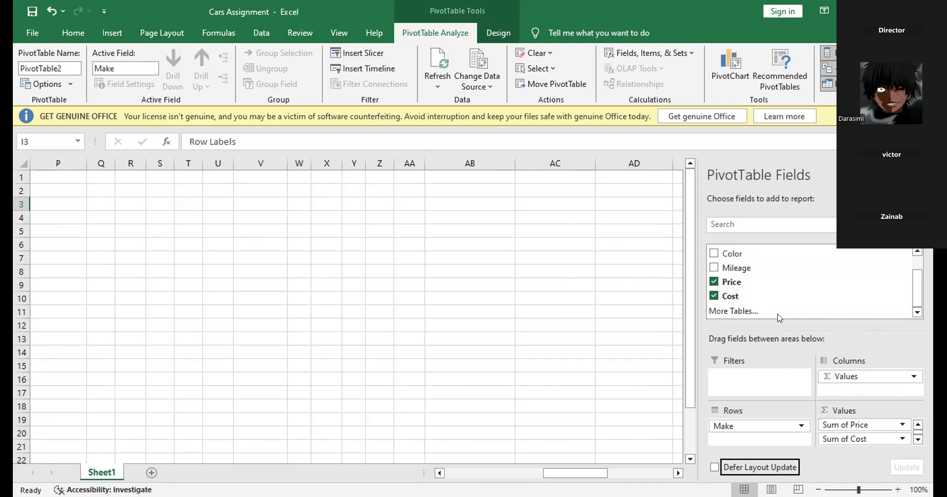
{"action": "scroll", "coordinate": [717, 289], "scroll_direction": "up", "scroll_amount": 2}
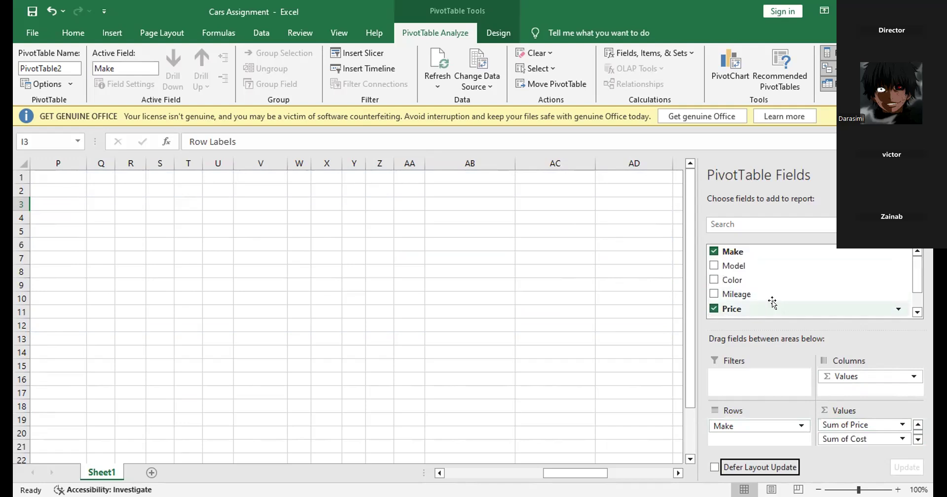
{"action": "scroll", "coordinate": [717, 291], "scroll_direction": "down", "scroll_amount": 2}
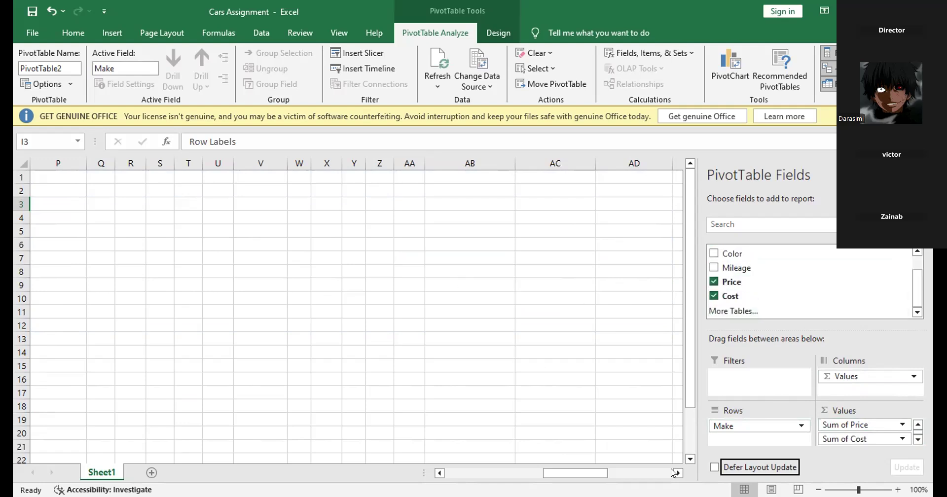
{"action": "left_click_drag", "start_coordinate": [575, 474], "coordinate": [473, 473]}
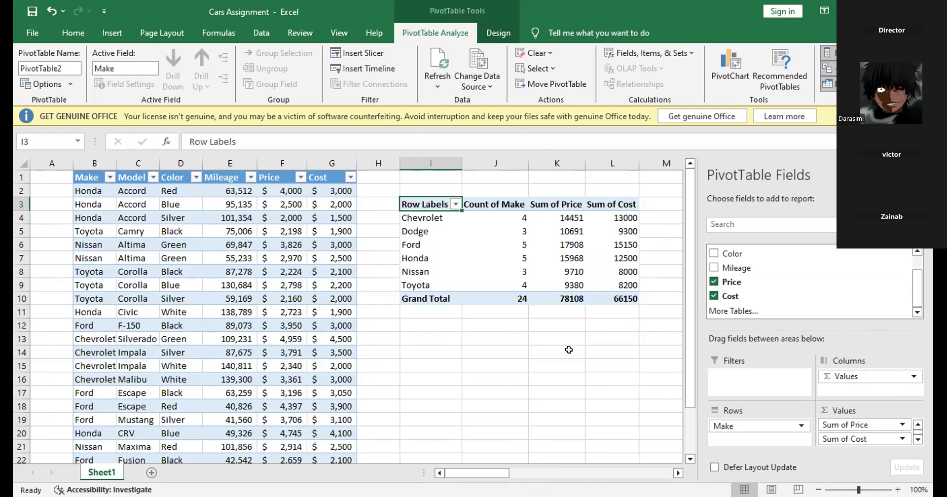
{"action": "left_click", "coordinate": [513, 366]}
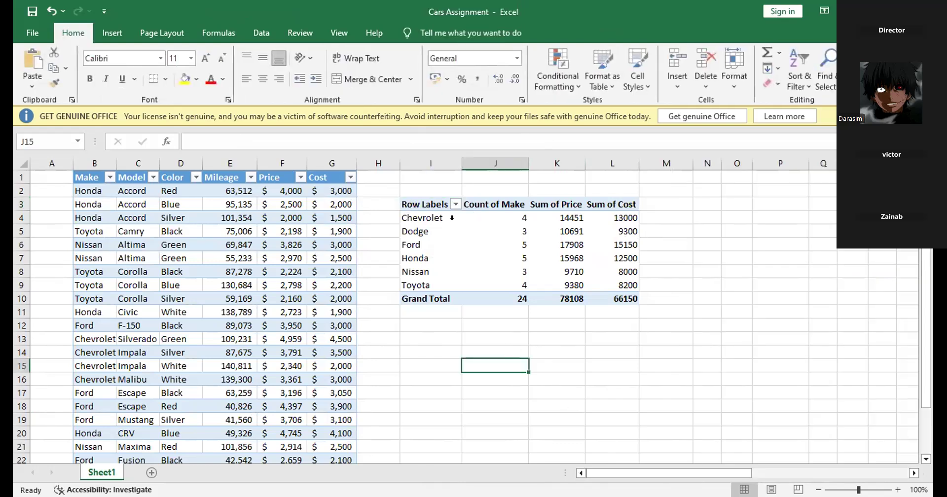
{"action": "left_click", "coordinate": [412, 209]}
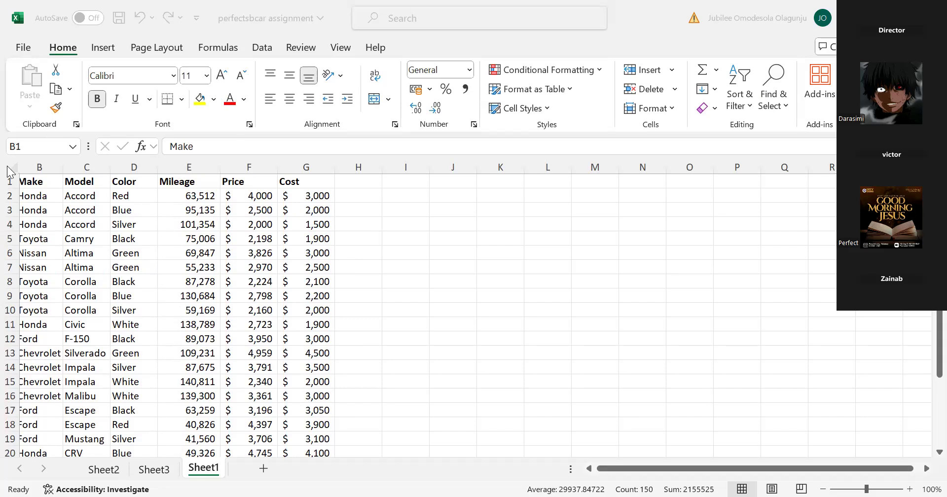
Step: Try to create a PivotTable from the whole of Sheet1 on the existing worksheet without giving a location
{"action": "scroll", "coordinate": [10, 170], "scroll_direction": "up", "scroll_amount": 3}
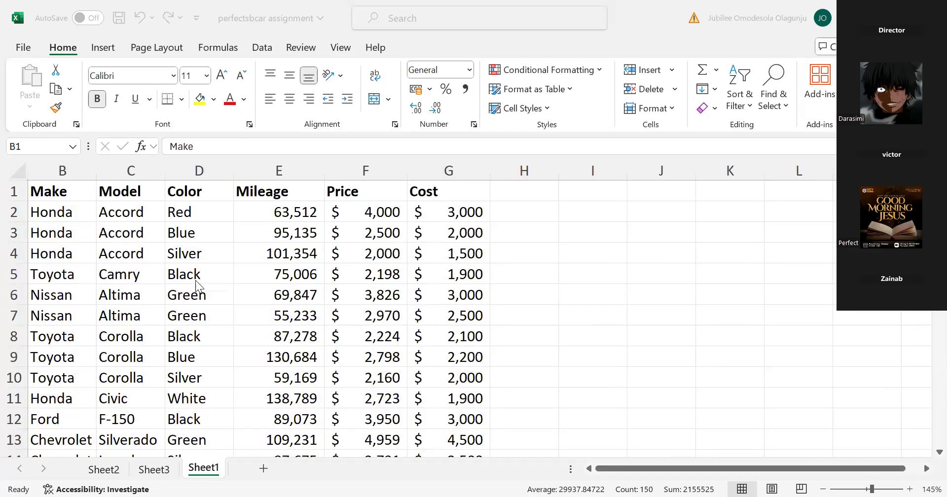
{"action": "left_click", "coordinate": [19, 171]}
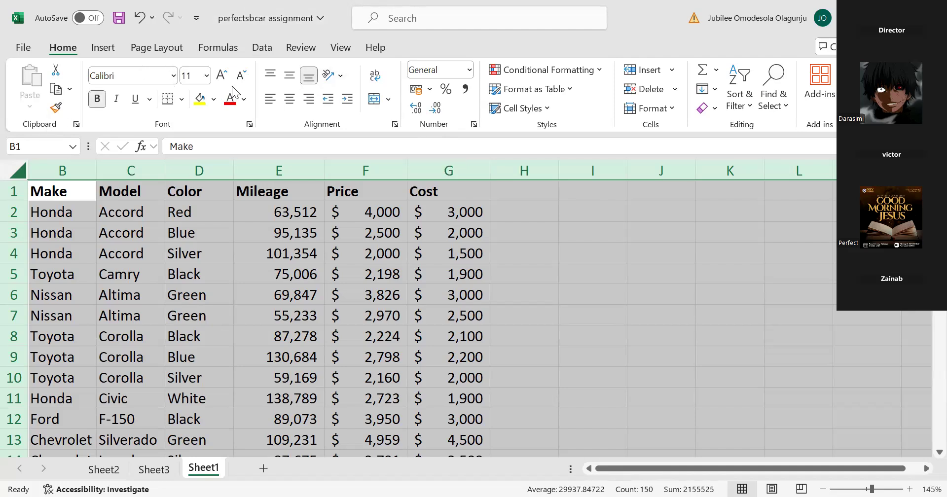
{"action": "left_click", "coordinate": [108, 49]}
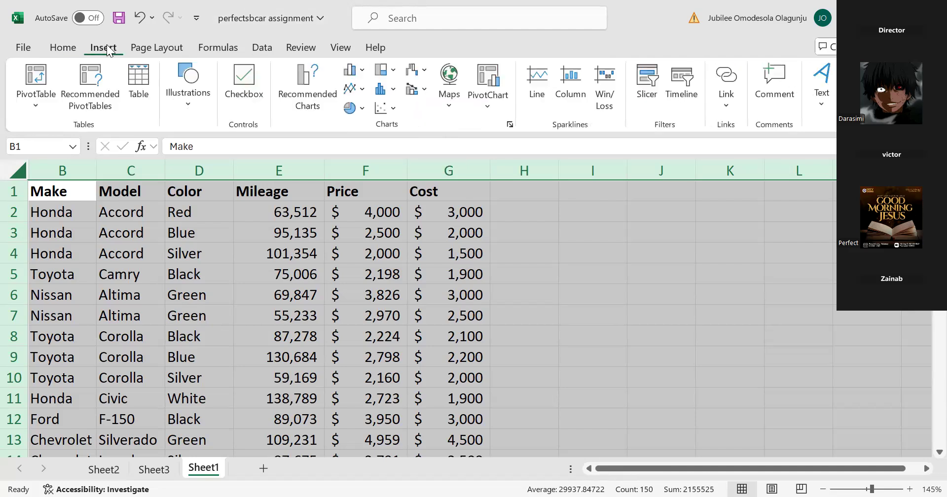
{"action": "left_click", "coordinate": [22, 100]}
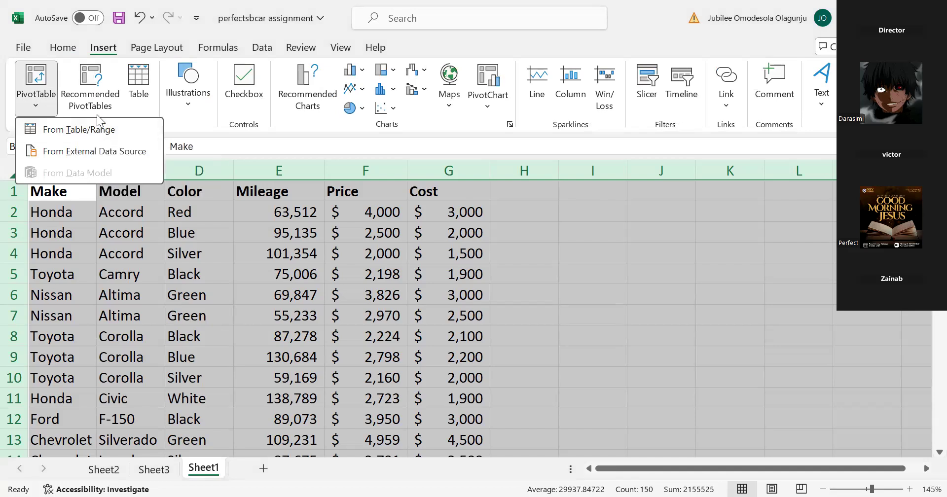
{"action": "left_click", "coordinate": [39, 77]}
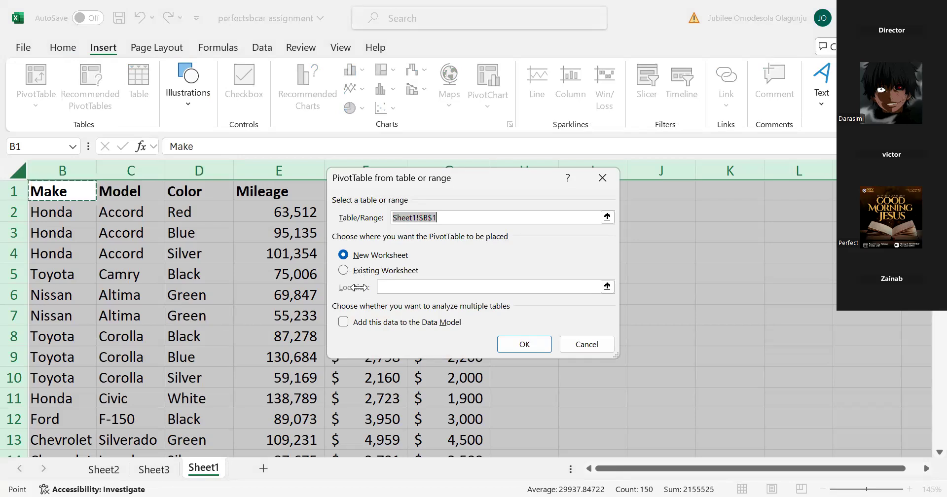
{"action": "left_click", "coordinate": [344, 270]}
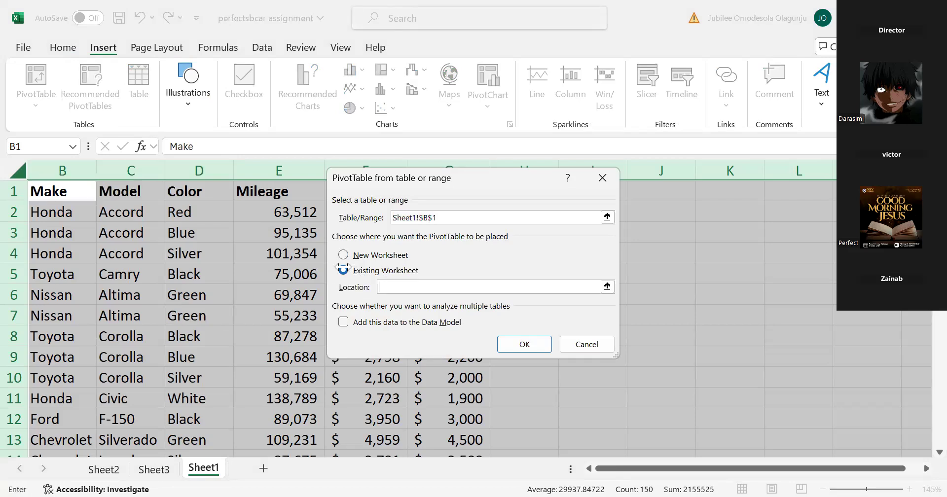
{"action": "left_click", "coordinate": [524, 345]}
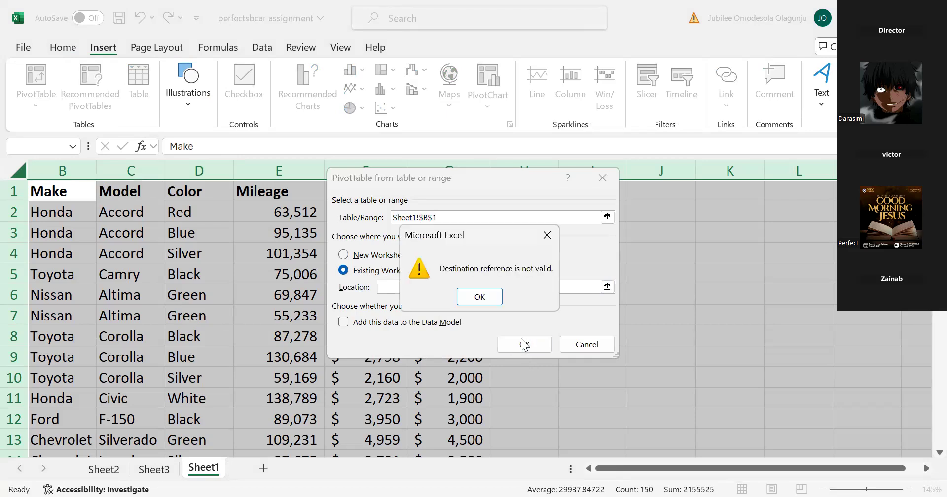
{"action": "left_click", "coordinate": [479, 296]}
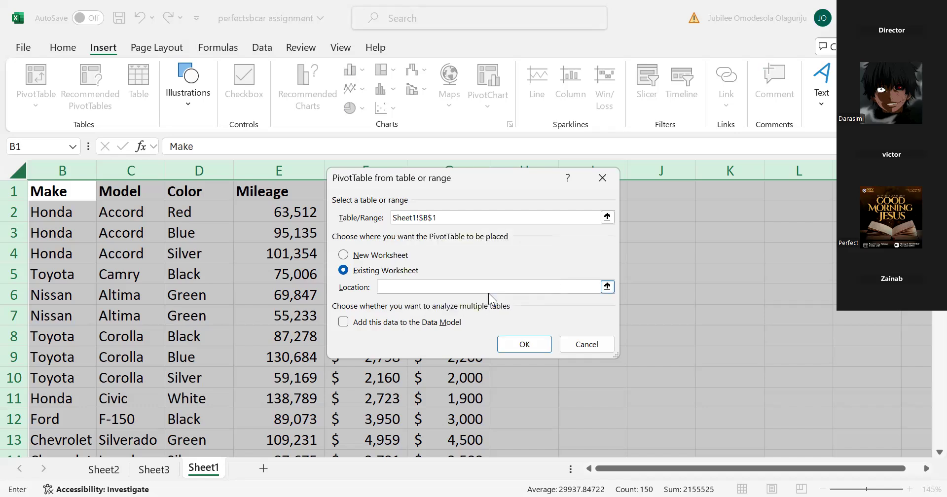
Step: Try to create the PivotTable from Sheet1!$B$1 on a new worksheet, and cancel the PivotTable setup
{"action": "left_click", "coordinate": [343, 256]}
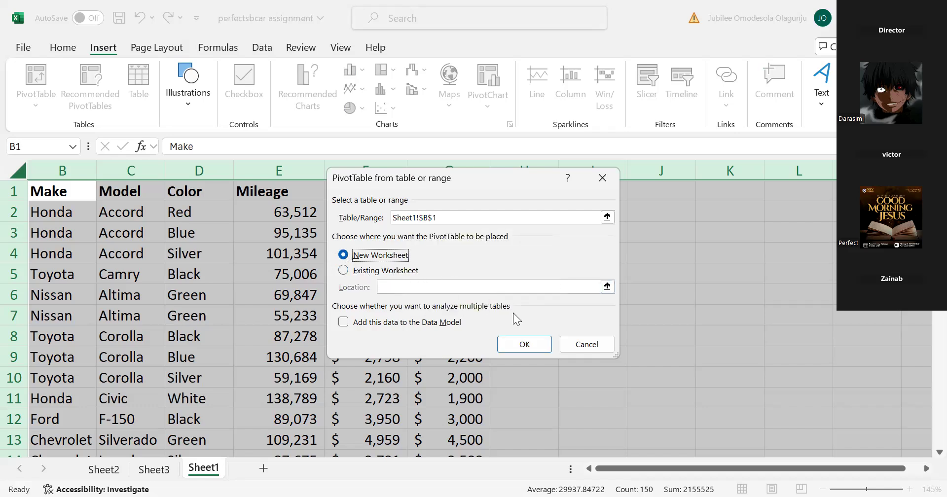
{"action": "left_click", "coordinate": [517, 347]}
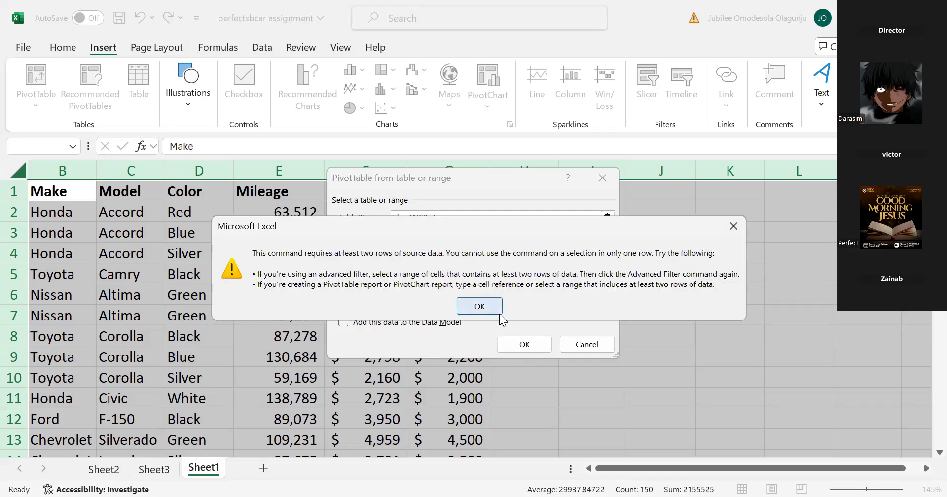
{"action": "left_click", "coordinate": [499, 313]}
{"action": "left_click", "coordinate": [525, 351]}
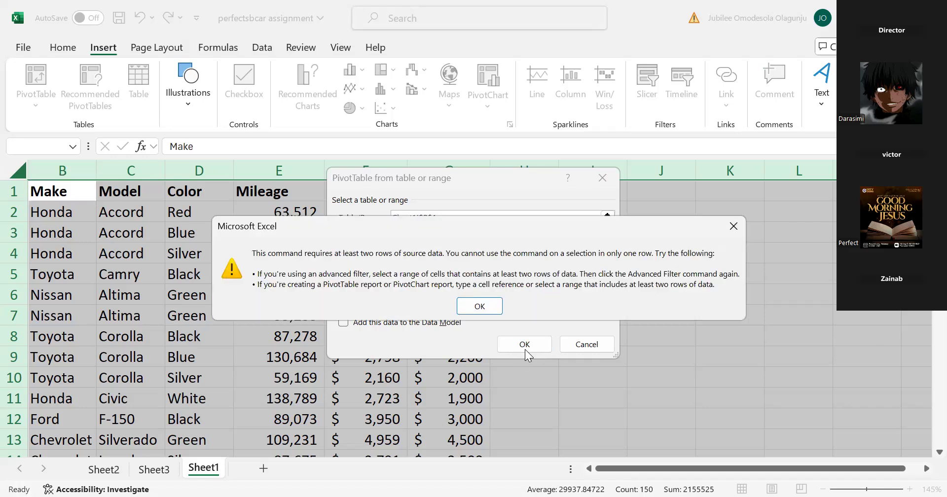
{"action": "left_click", "coordinate": [486, 312]}
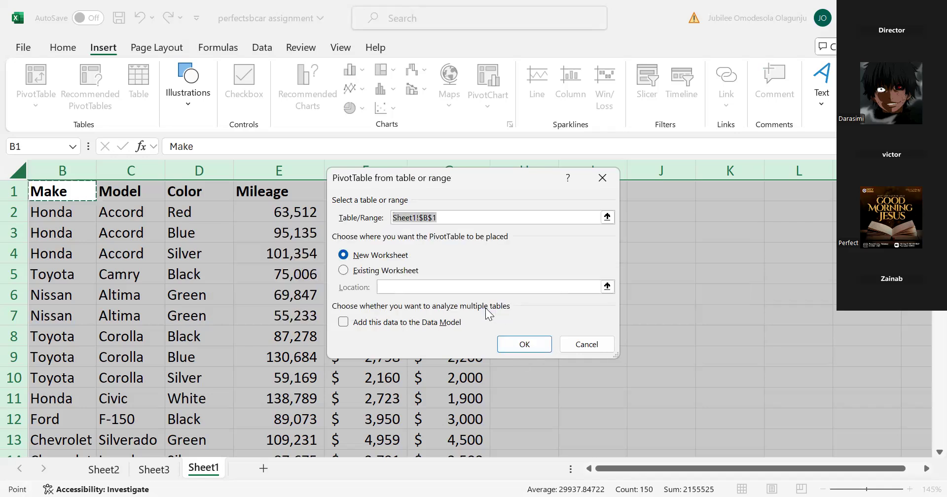
{"action": "left_click", "coordinate": [591, 344]}
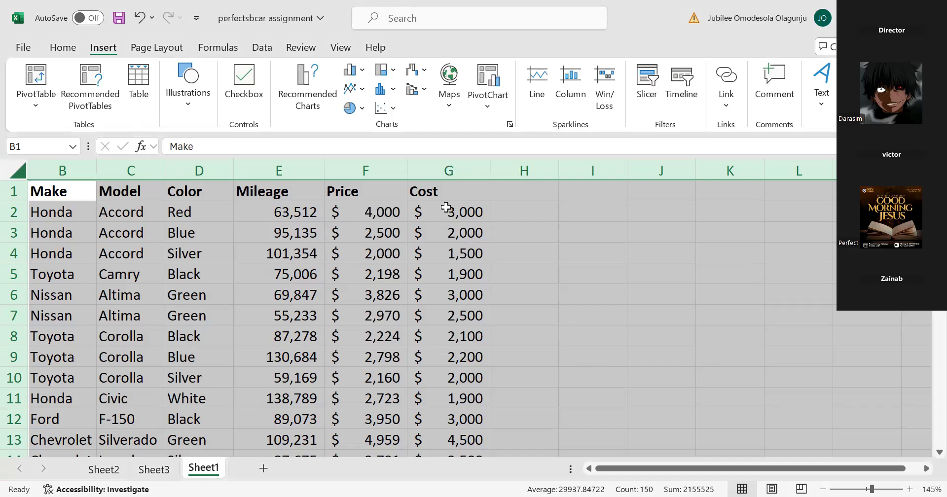
{"action": "left_click", "coordinate": [609, 249]}
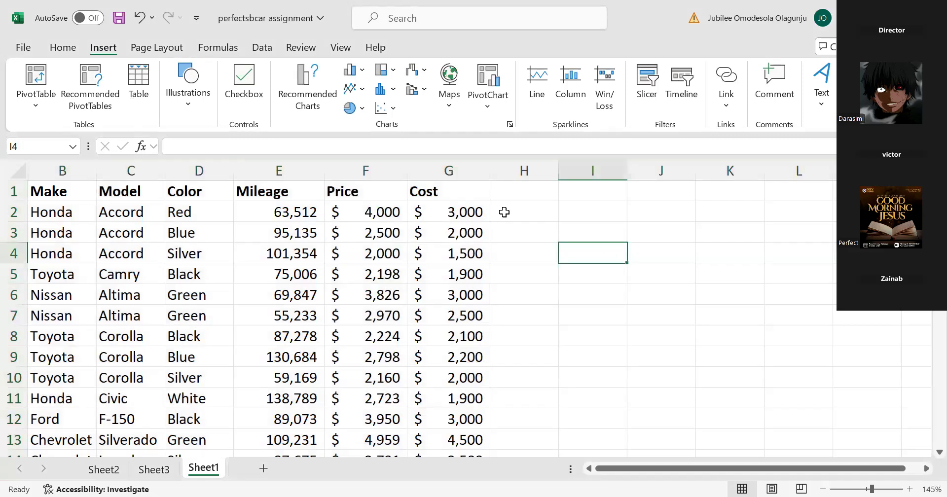
{"action": "key", "text": "ctrl+a"}
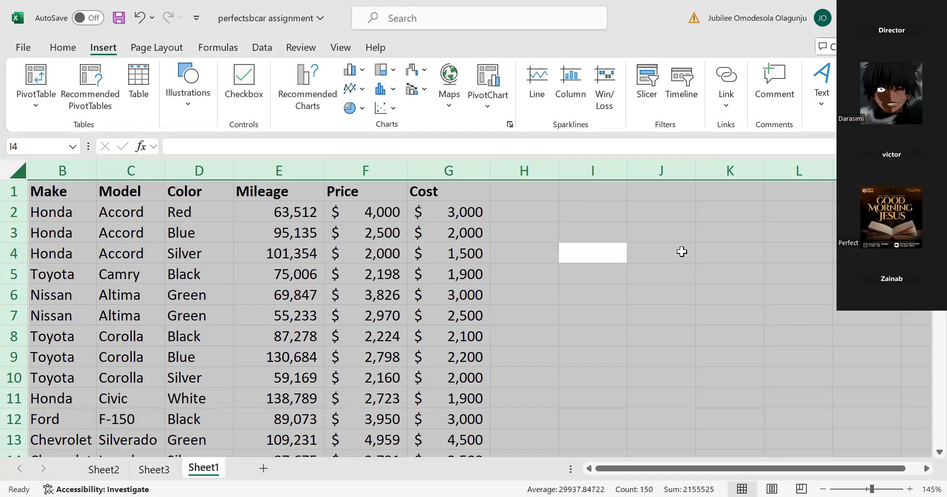
{"action": "left_click", "coordinate": [710, 251]}
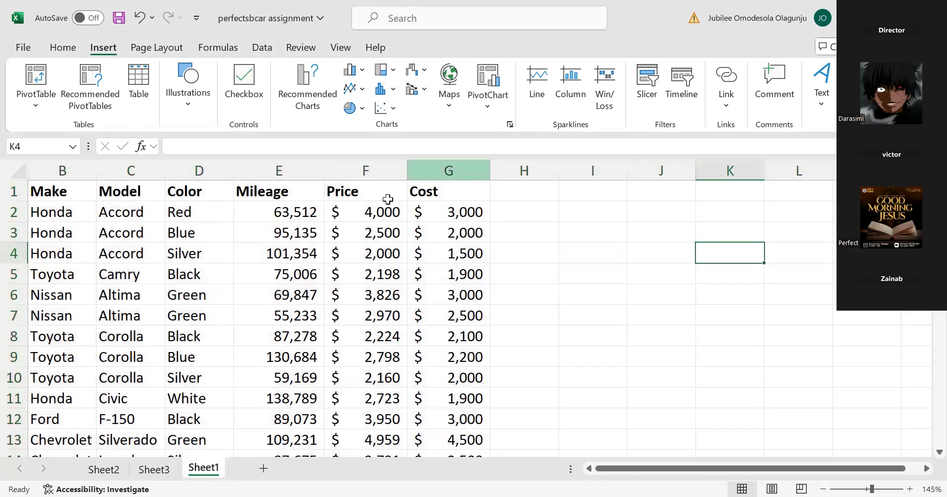
Step: Create a PivotTable on a new worksheet from the car data in Sheet1 range B1:G25
{"action": "left_click", "coordinate": [55, 192]}
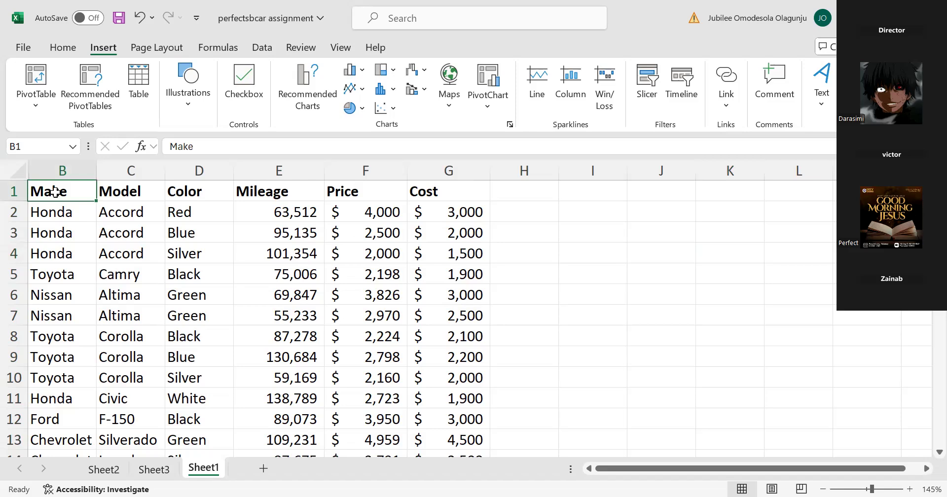
{"action": "key", "text": "ctrl+shift+End"}
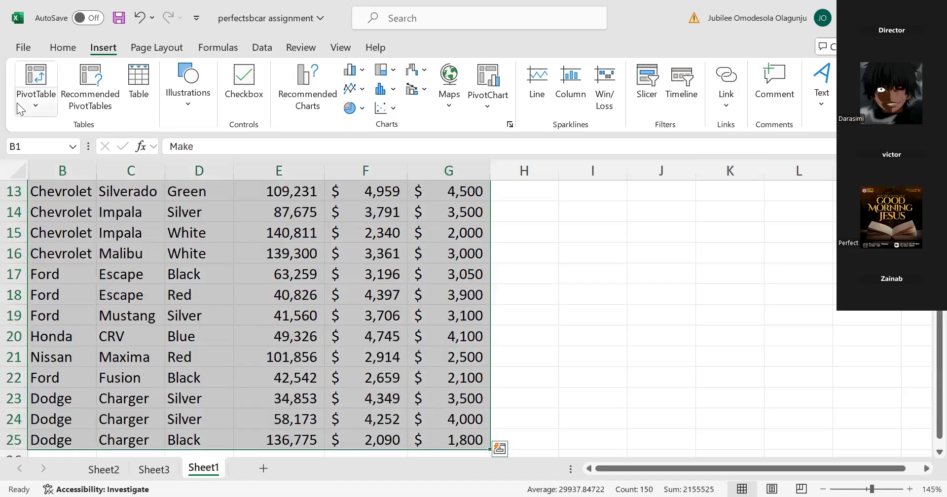
{"action": "left_click", "coordinate": [34, 88]}
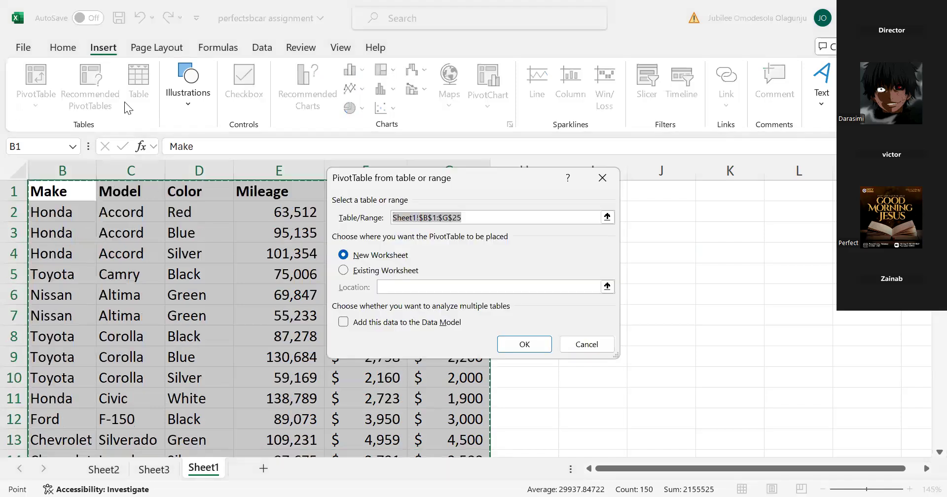
{"action": "left_click", "coordinate": [343, 271]}
{"action": "left_click", "coordinate": [524, 345]}
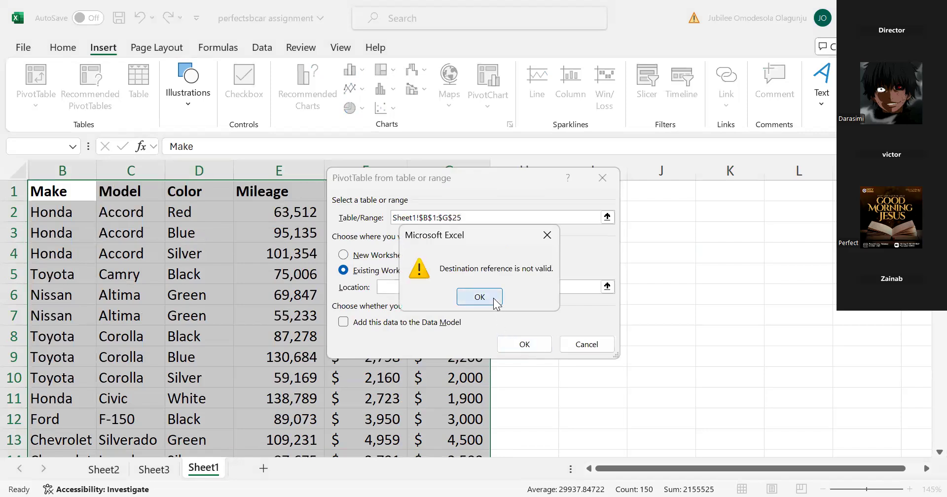
{"action": "left_click", "coordinate": [494, 300]}
{"action": "left_click", "coordinate": [344, 255]}
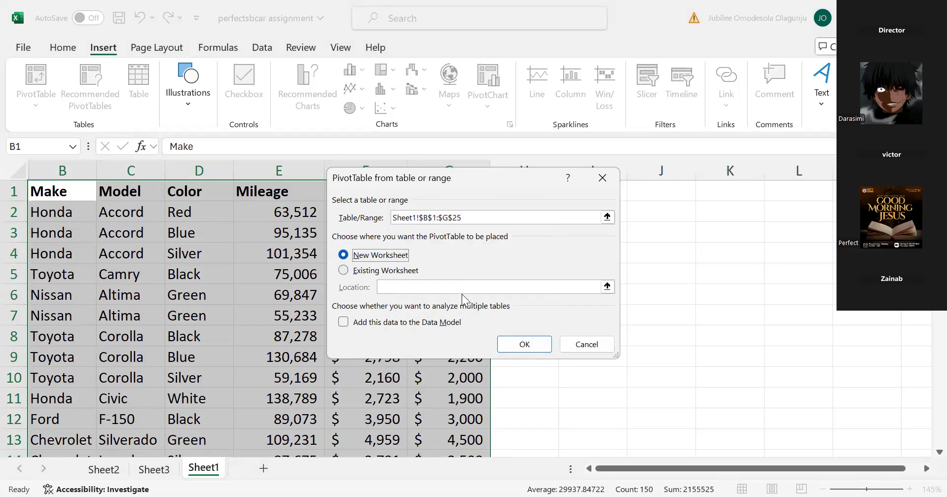
{"action": "left_click", "coordinate": [534, 343]}
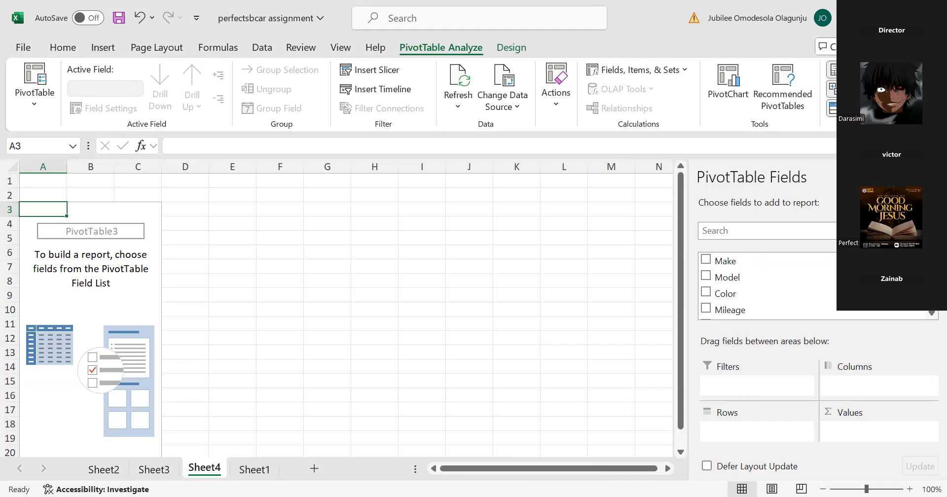
Step: Add Make to the PivotTable's rows, and Mileage and Price as summed values
{"action": "left_click", "coordinate": [704, 260]}
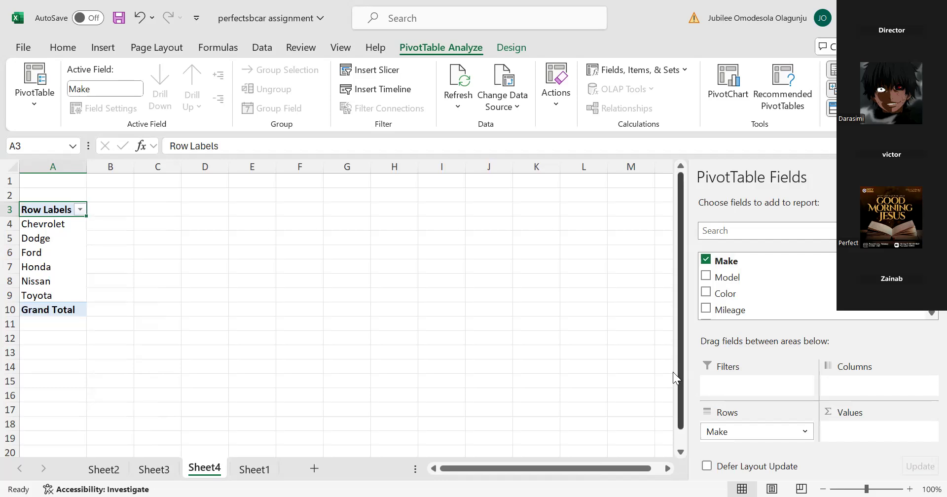
{"action": "left_click", "coordinate": [706, 308]}
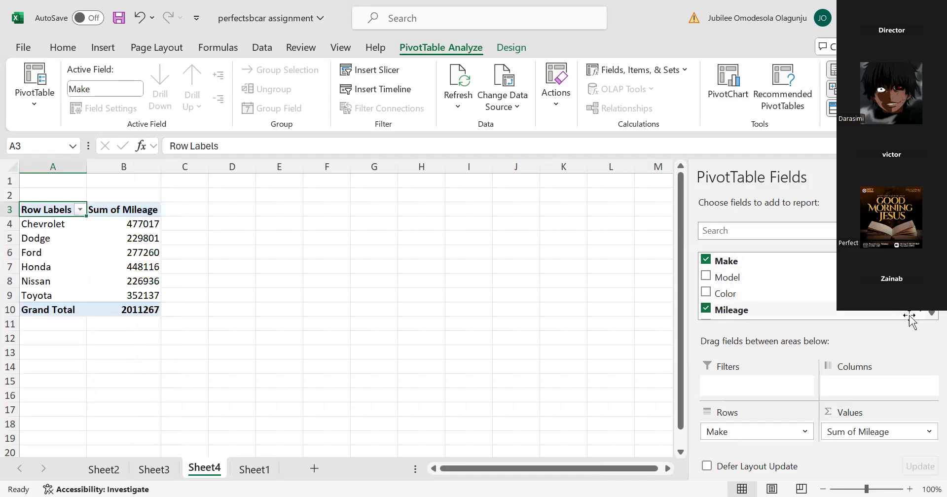
{"action": "scroll", "coordinate": [925, 318], "scroll_direction": "down", "scroll_amount": 1}
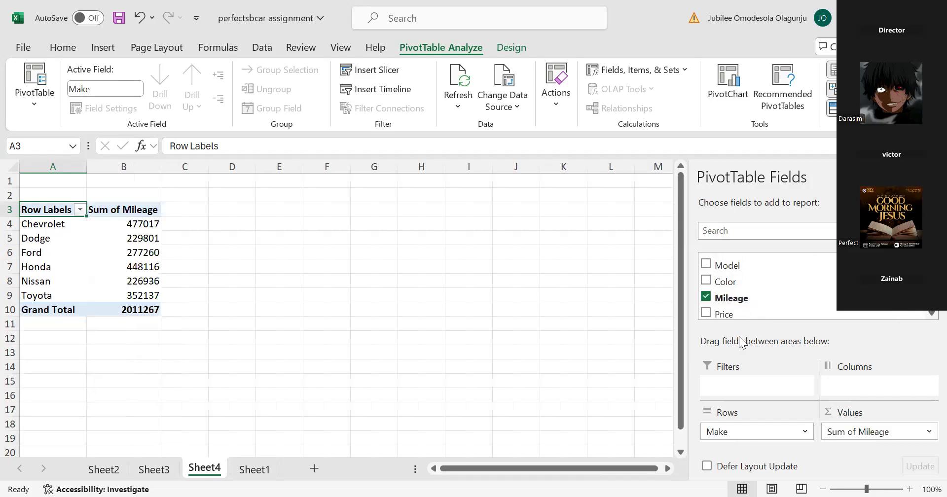
{"action": "left_click", "coordinate": [706, 313]}
{"action": "left_click", "coordinate": [706, 314]}
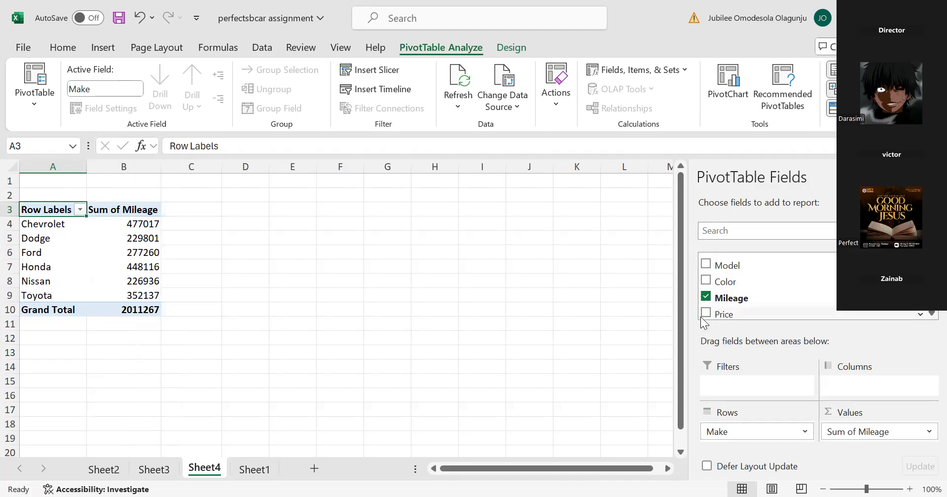
{"action": "left_click", "coordinate": [705, 313]}
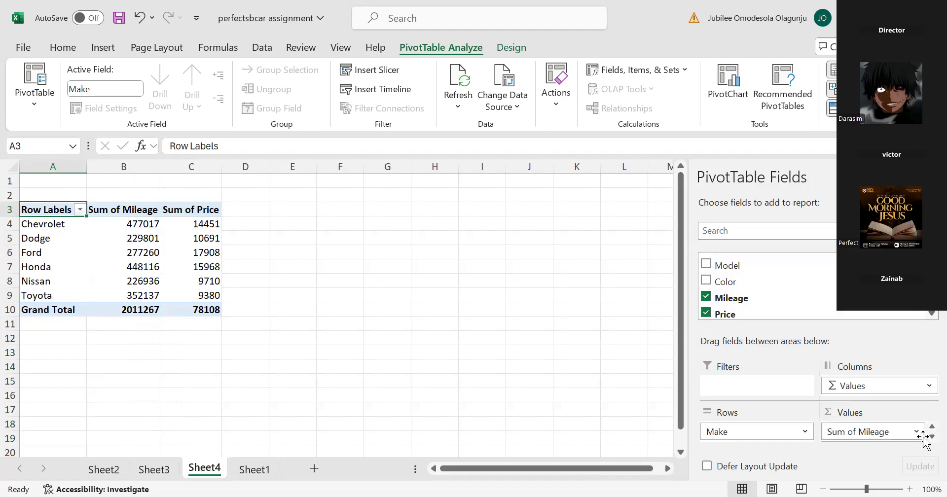
{"action": "scroll", "coordinate": [923, 436], "scroll_direction": "down", "scroll_amount": 1}
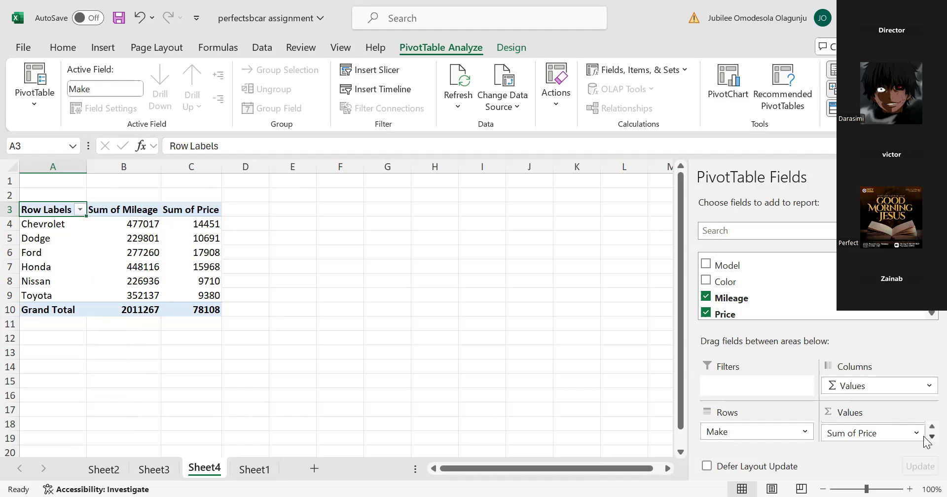
{"action": "left_click", "coordinate": [886, 432]}
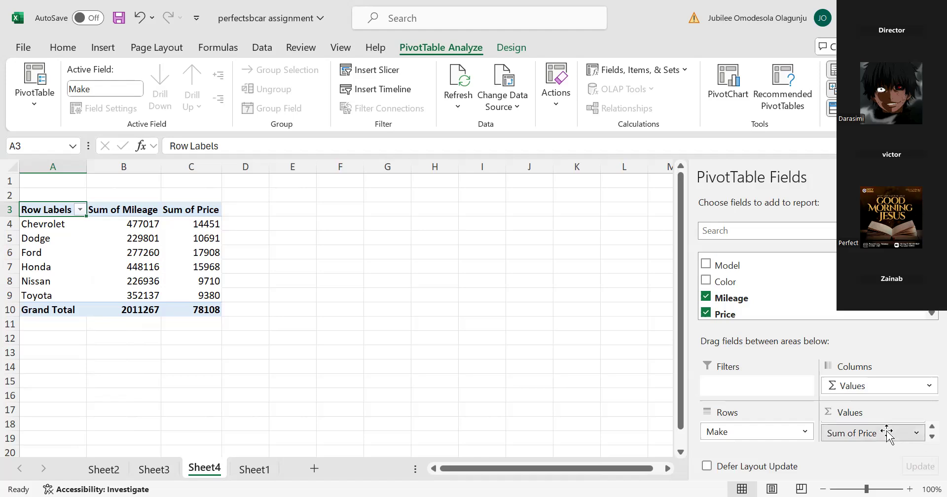
{"action": "left_click", "coordinate": [885, 431]}
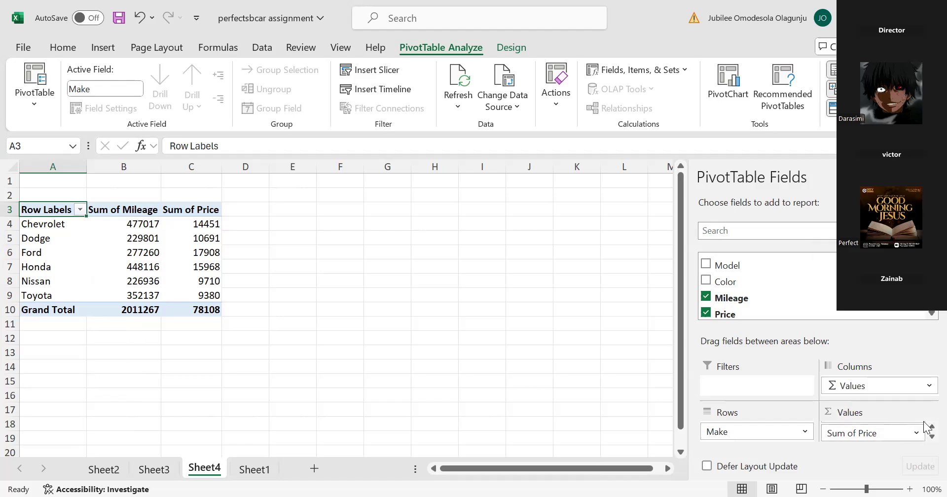
{"action": "scroll", "coordinate": [924, 432], "scroll_direction": "up", "scroll_amount": 2}
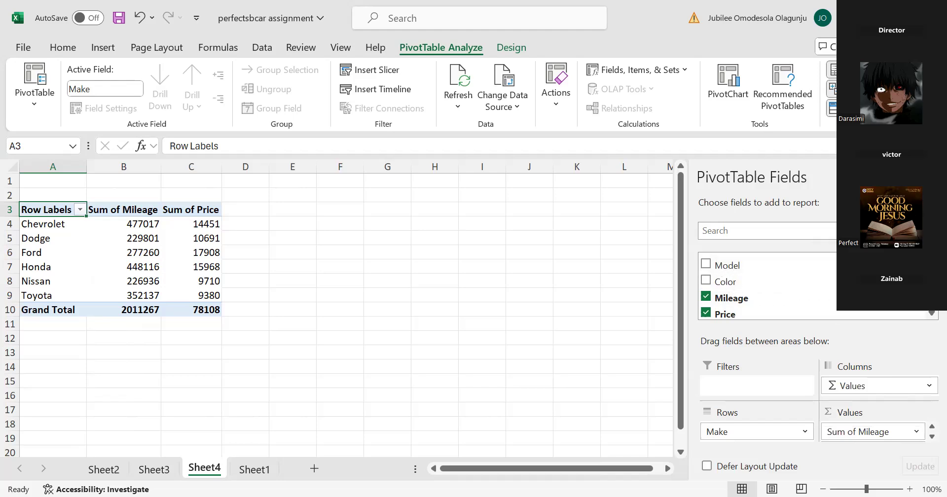
Step: Try breaking each make down by Color in the PivotTable's rows, and remove Color again
{"action": "scroll", "coordinate": [818, 286], "scroll_direction": "up", "scroll_amount": 1}
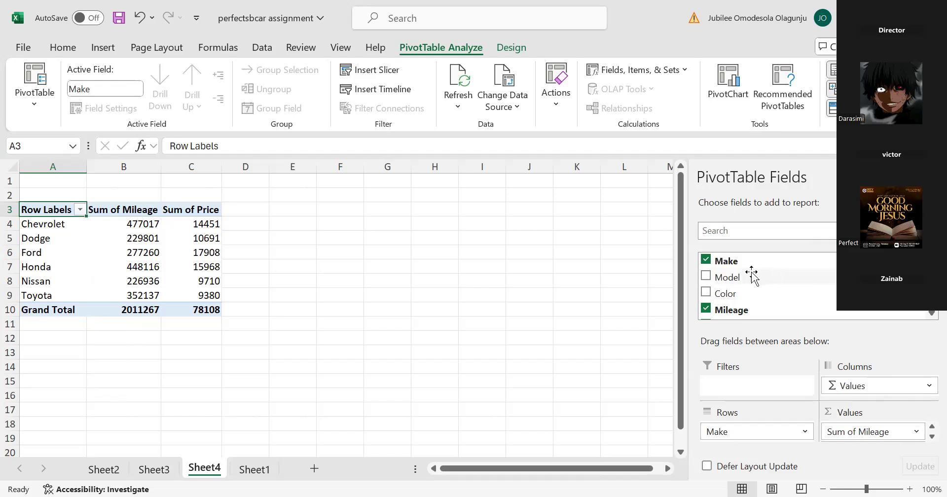
{"action": "left_click", "coordinate": [705, 277]}
{"action": "left_click", "coordinate": [705, 278]}
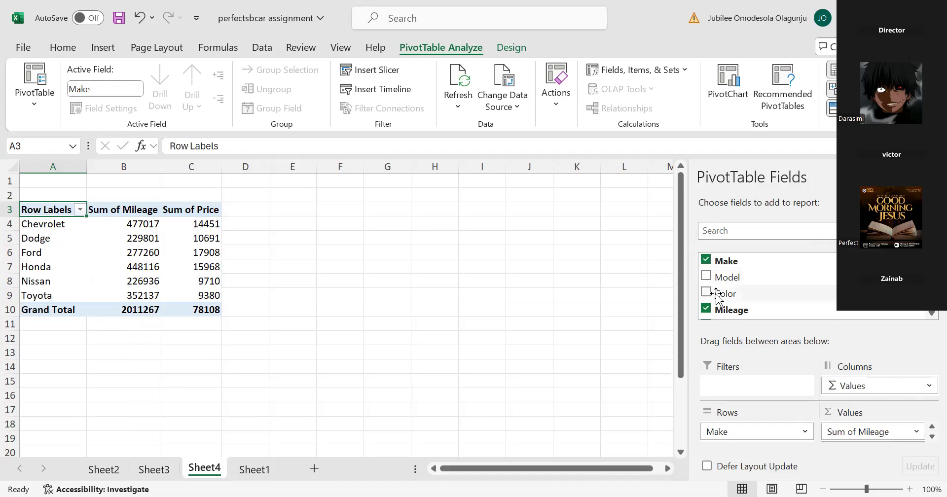
{"action": "left_click", "coordinate": [705, 294]}
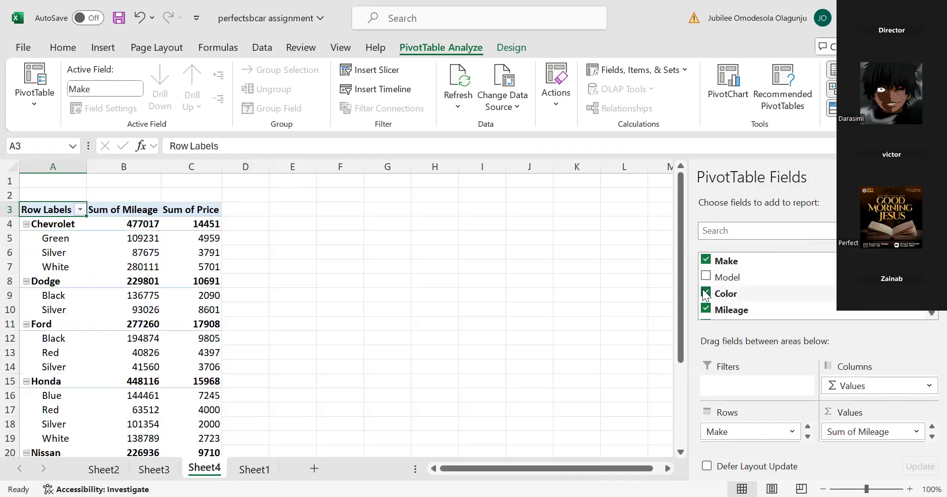
{"action": "left_click", "coordinate": [705, 293]}
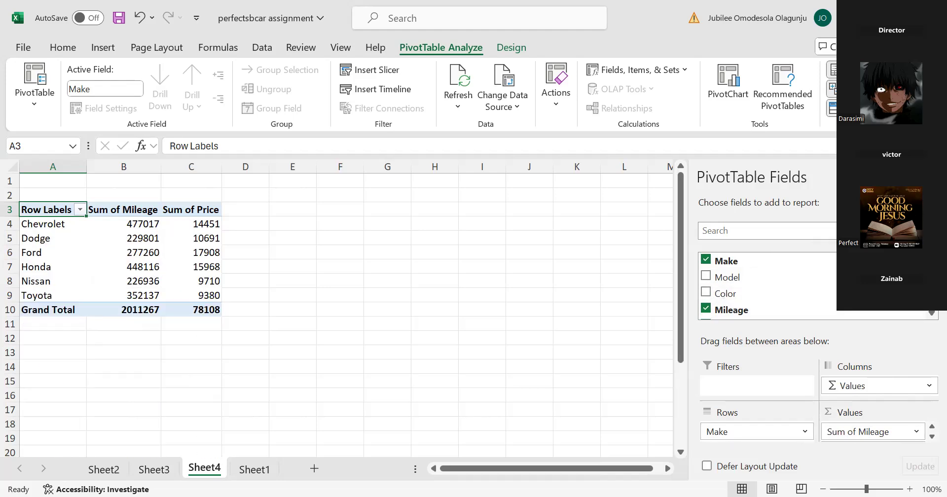
Step: Add Cost to the PivotTable's summed values and remove Price from it
{"action": "scroll", "coordinate": [721, 286], "scroll_direction": "down", "scroll_amount": 2}
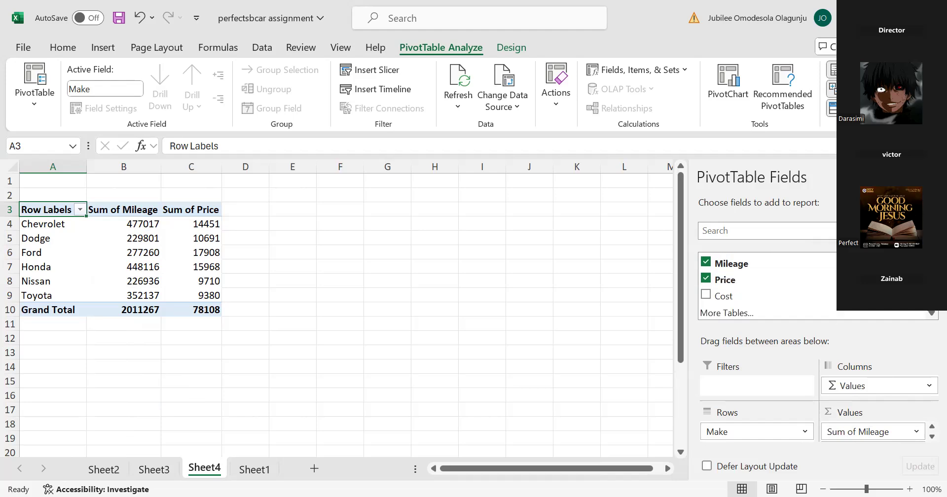
{"action": "left_click", "coordinate": [705, 294]}
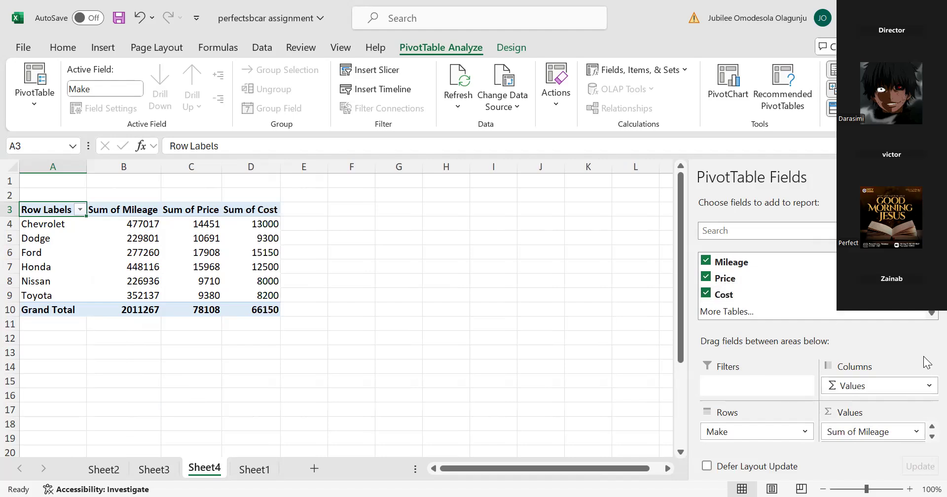
{"action": "left_click", "coordinate": [925, 436]}
{"action": "scroll", "coordinate": [924, 436], "scroll_direction": "down", "scroll_amount": 1}
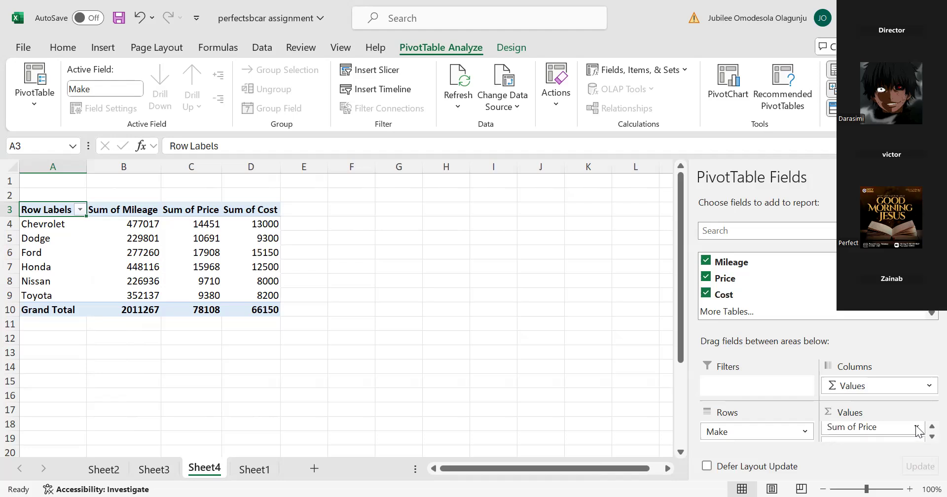
{"action": "left_click", "coordinate": [916, 427]}
{"action": "left_click", "coordinate": [916, 427]}
{"action": "left_click_drag", "start_coordinate": [891, 428], "coordinate": [739, 279]}
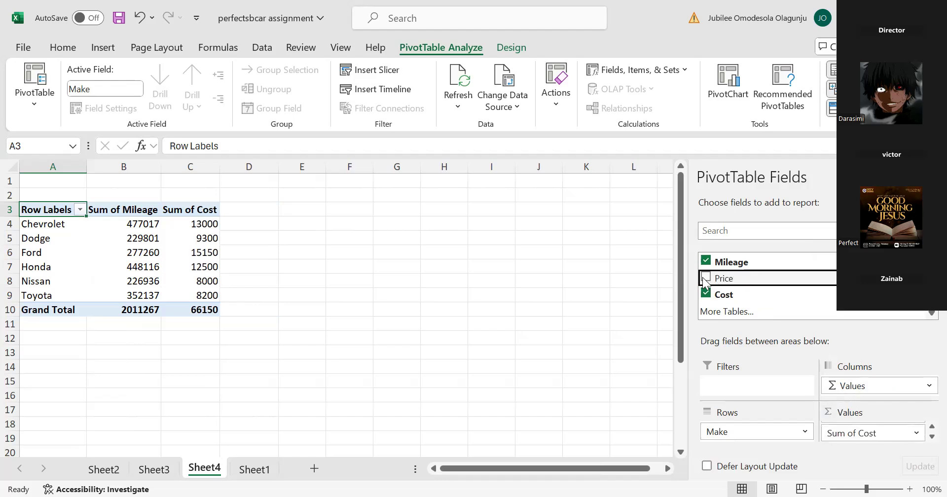
{"action": "left_click", "coordinate": [706, 277]}
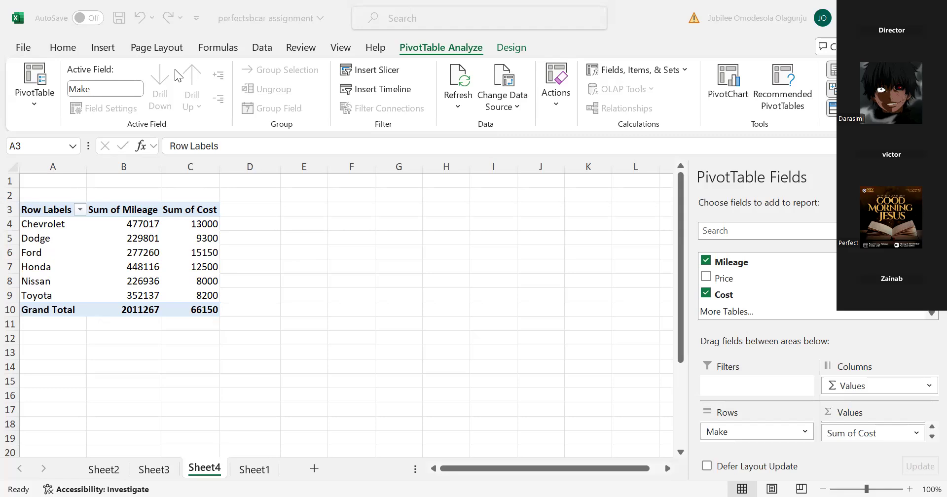
Step: Try to create a PivotTable from Sheet1!$B$1:$G$25 on the existing worksheet without a location, and cancel the setup
{"action": "left_click", "coordinate": [255, 467]}
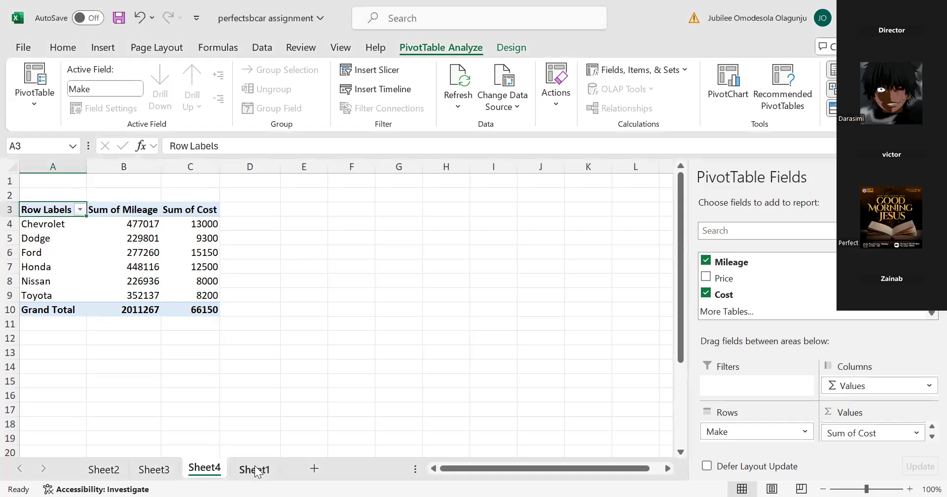
{"action": "left_click", "coordinate": [255, 469]}
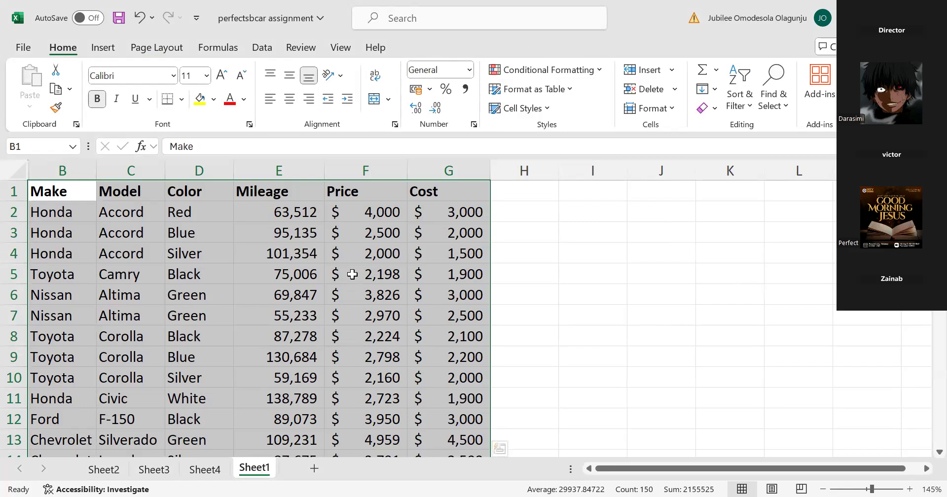
{"action": "left_click", "coordinate": [101, 44]}
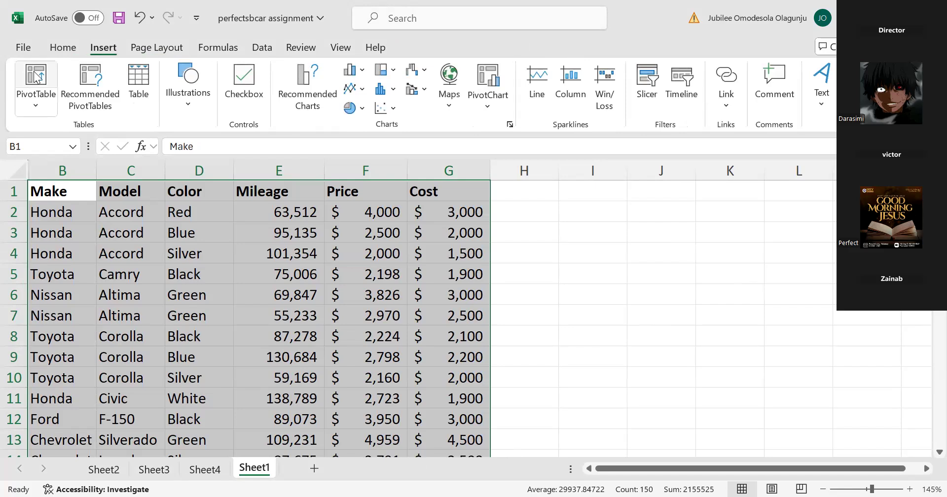
{"action": "left_click", "coordinate": [33, 73]}
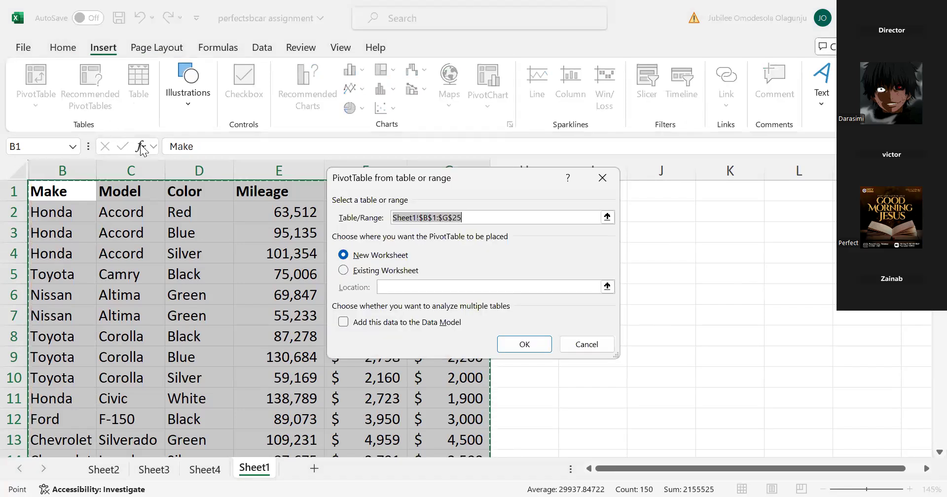
{"action": "left_click", "coordinate": [342, 271]}
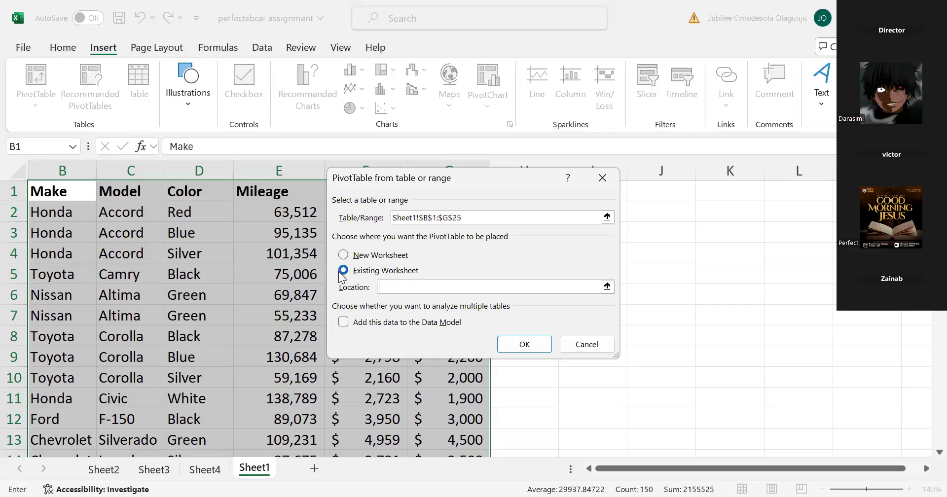
{"action": "left_click", "coordinate": [508, 346]}
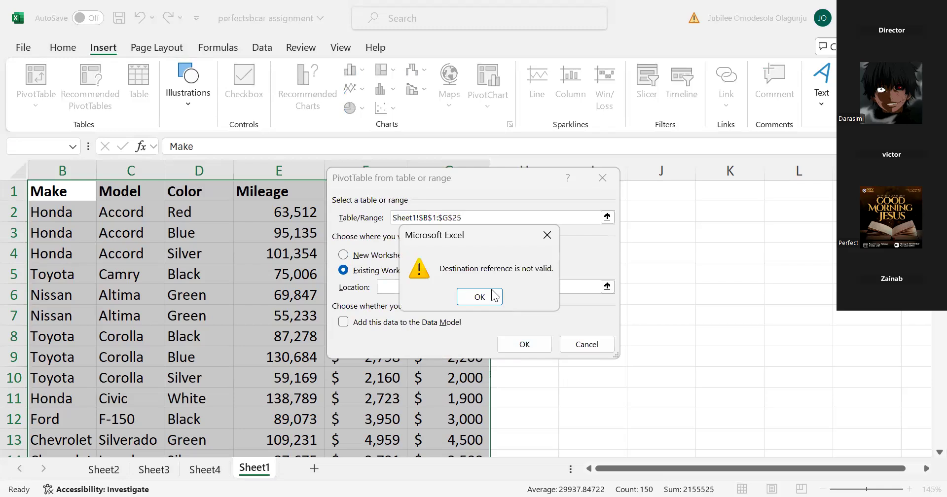
{"action": "left_click", "coordinate": [491, 296]}
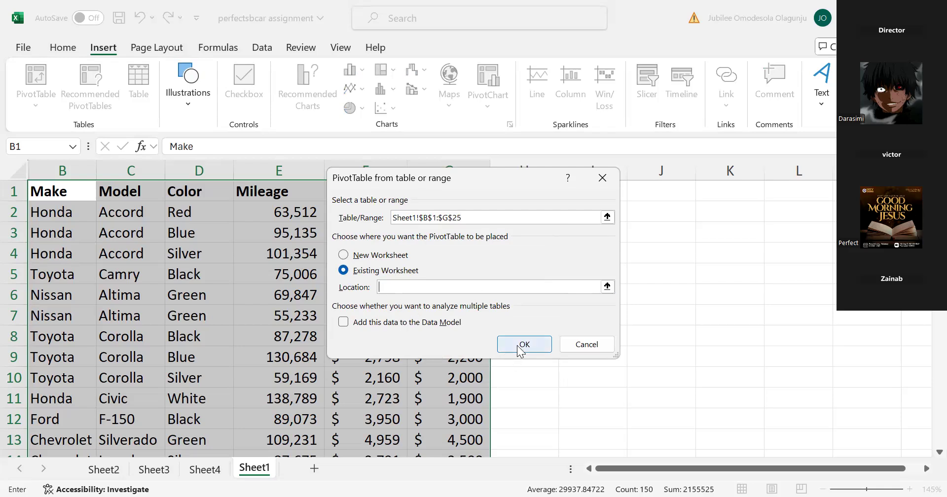
{"action": "left_click", "coordinate": [603, 177]}
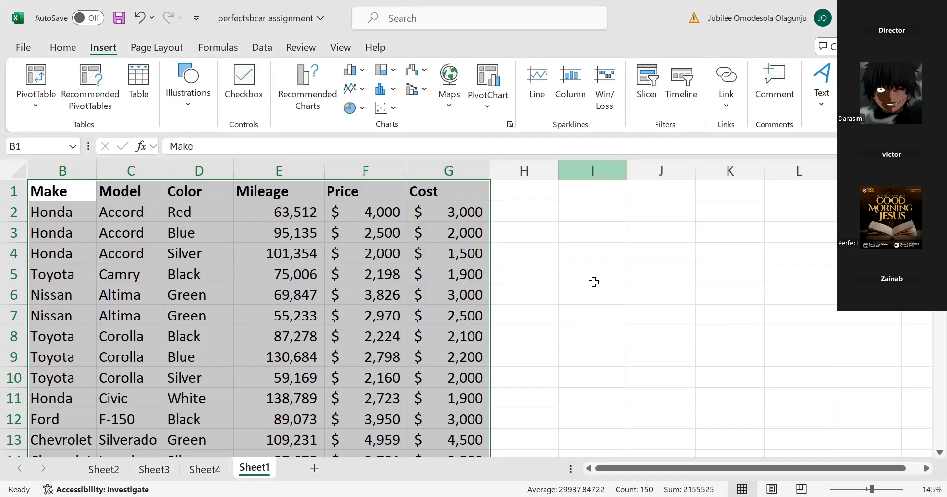
Step: Reselect Sheet1's data B1:G25, try to create a PivotTable with Sheet1!$J$2 as both source range and existing-worksheet location, and cancel the setup
{"action": "left_click", "coordinate": [657, 269]}
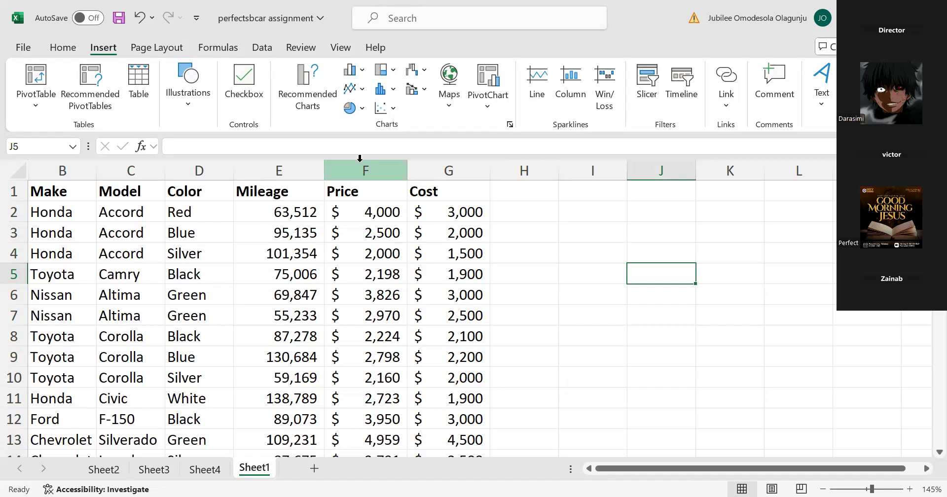
{"action": "key", "text": "ctrl+a"}
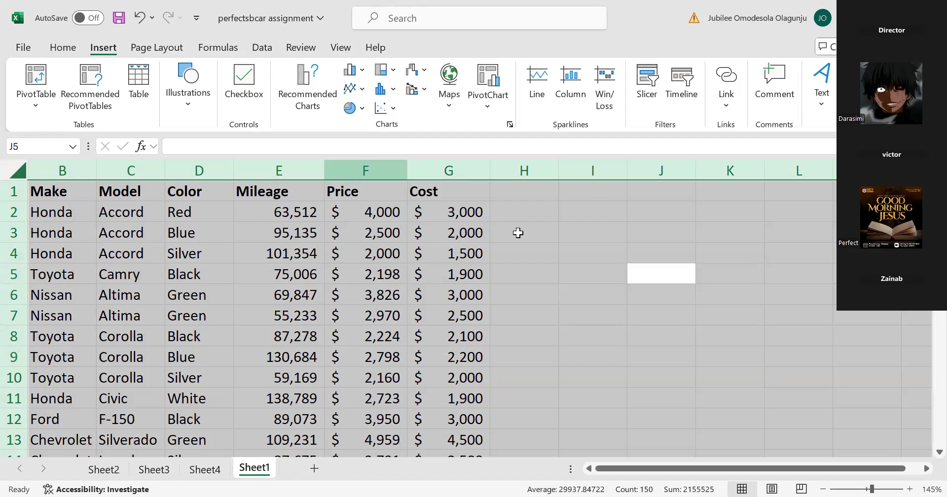
{"action": "left_click", "coordinate": [567, 224]}
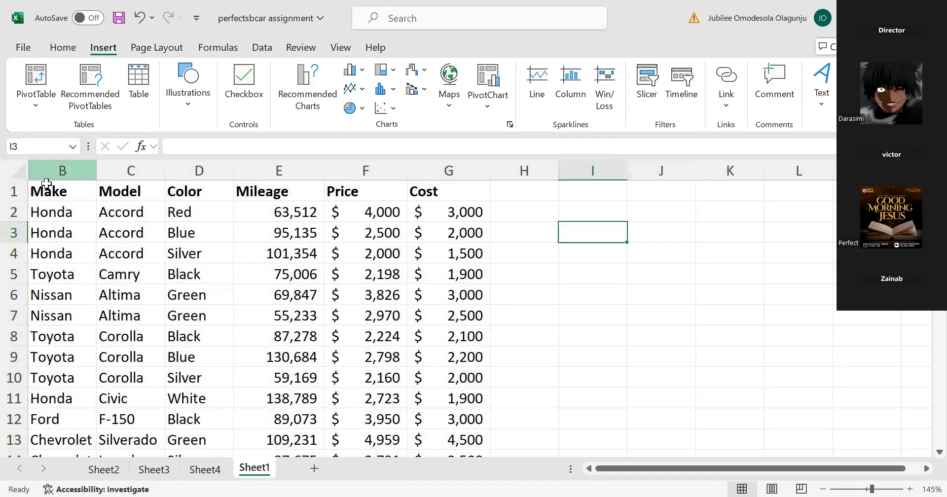
{"action": "left_click", "coordinate": [79, 171]}
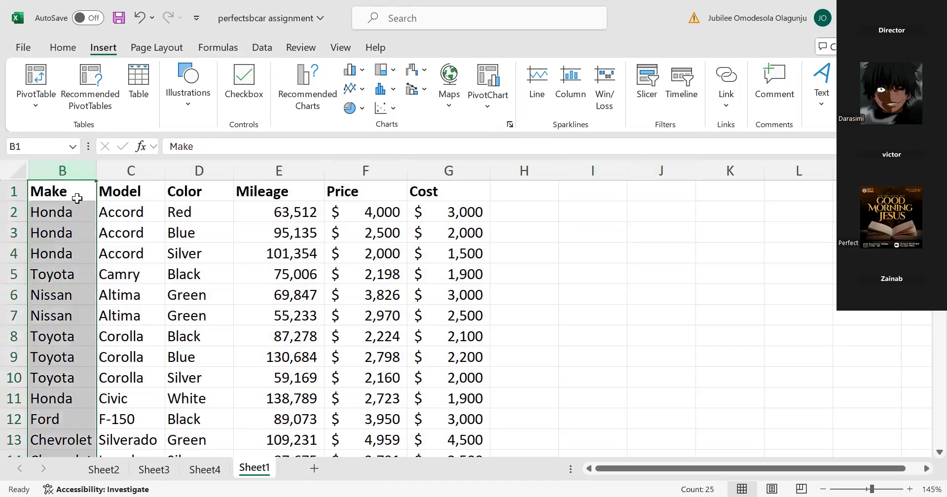
{"action": "left_click", "coordinate": [77, 198]}
{"action": "key", "text": "ctrl+shift+End"}
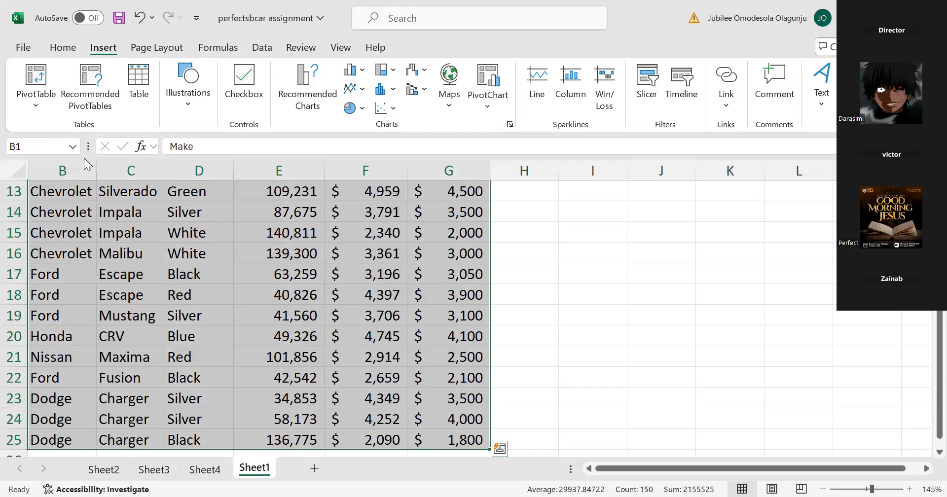
{"action": "left_click", "coordinate": [37, 80]}
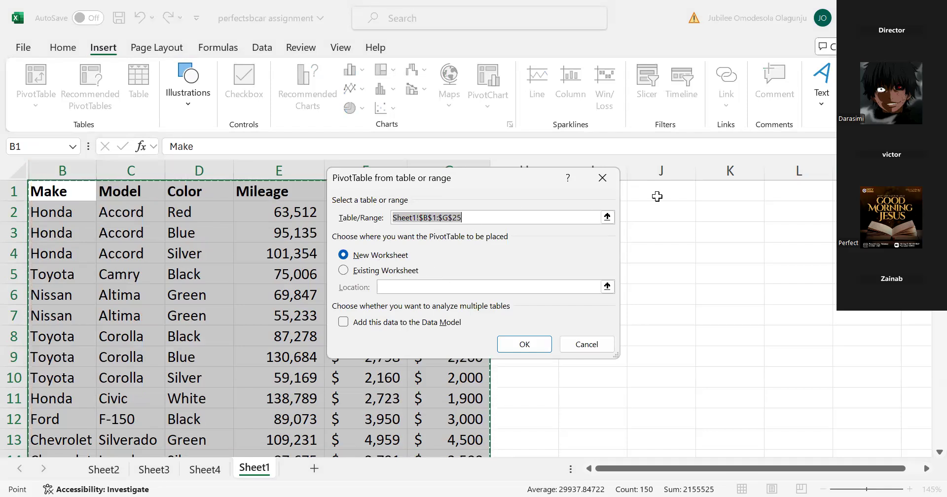
{"action": "left_click", "coordinate": [652, 215]}
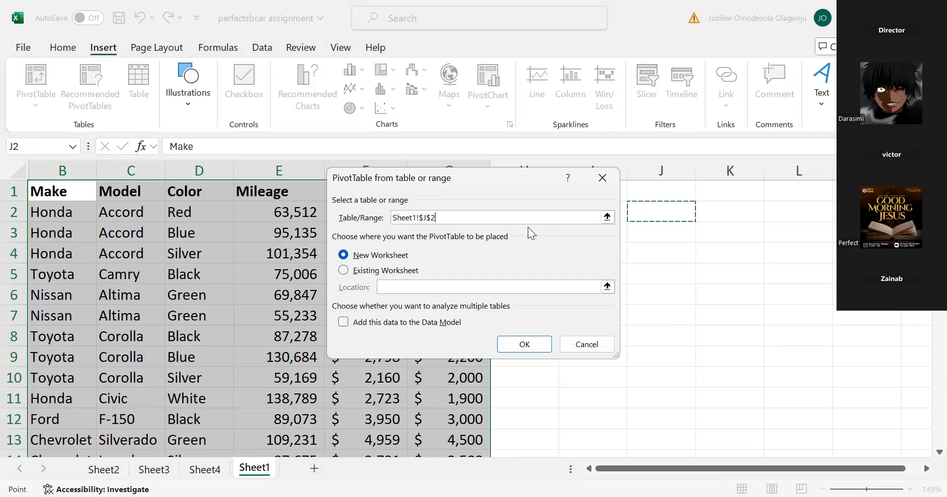
{"action": "left_click", "coordinate": [342, 271]}
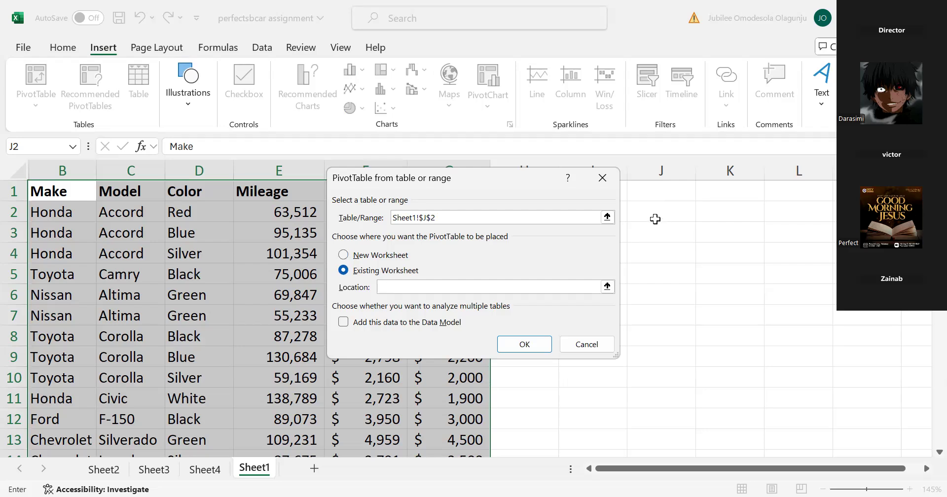
{"action": "left_click", "coordinate": [655, 219]}
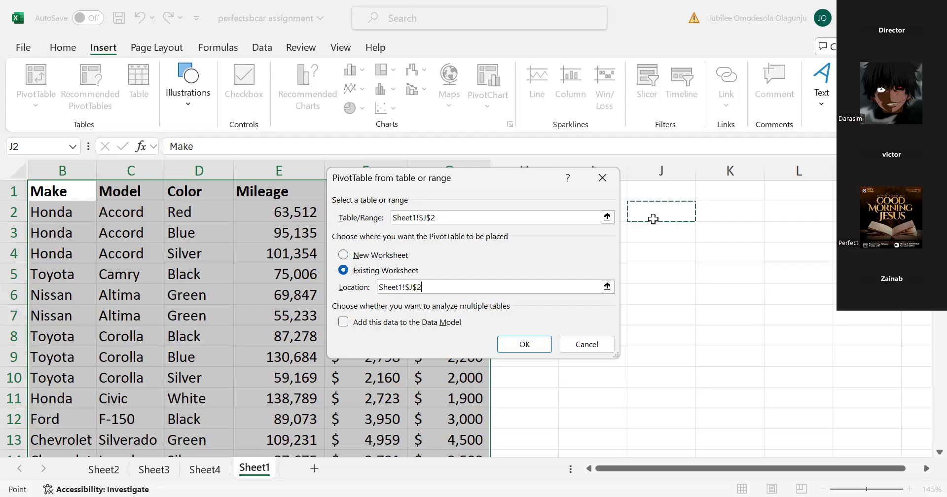
{"action": "left_click", "coordinate": [527, 344]}
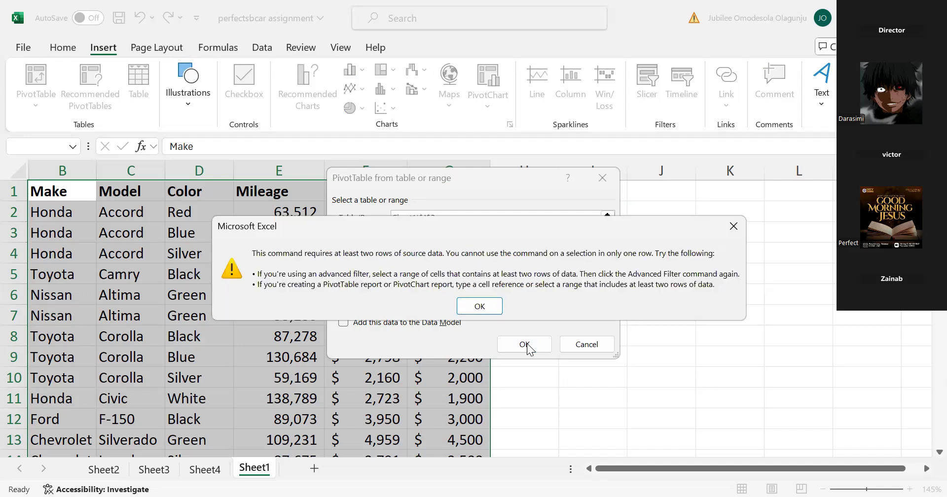
{"action": "left_click", "coordinate": [477, 307]}
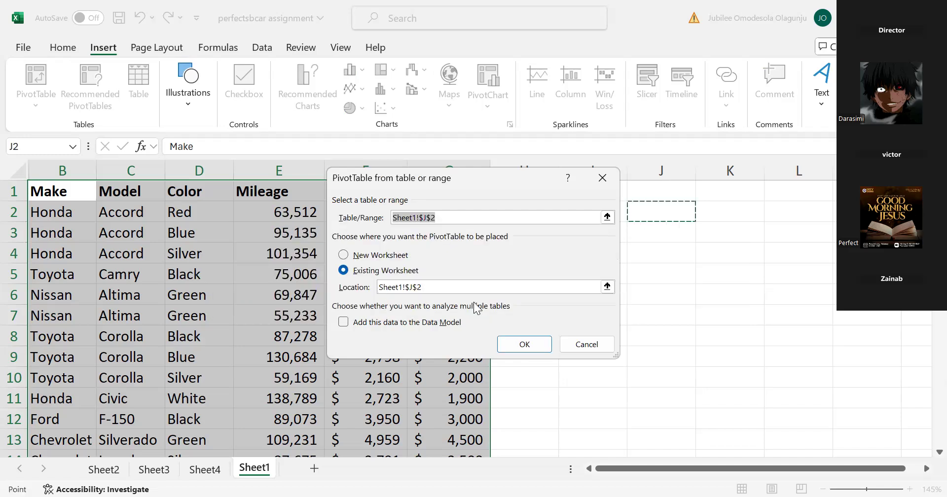
{"action": "left_click", "coordinate": [520, 348]}
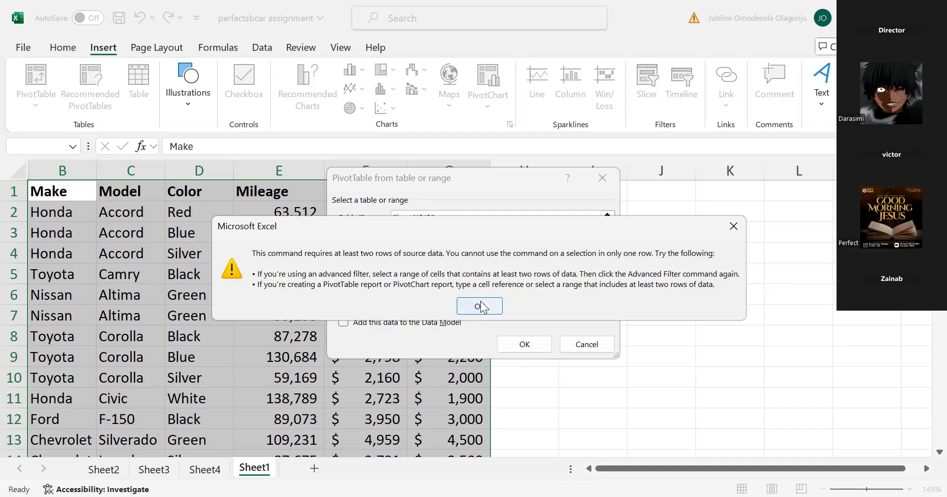
{"action": "key", "text": "Return"}
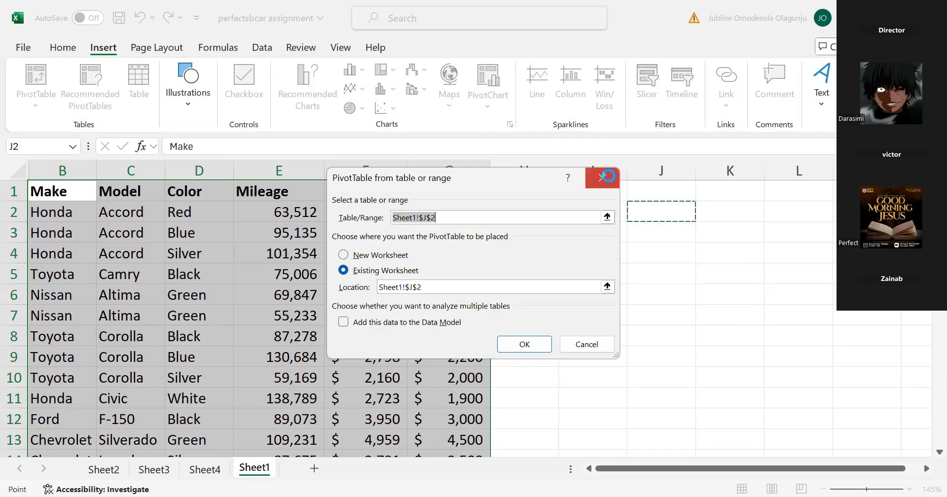
{"action": "left_click", "coordinate": [607, 176]}
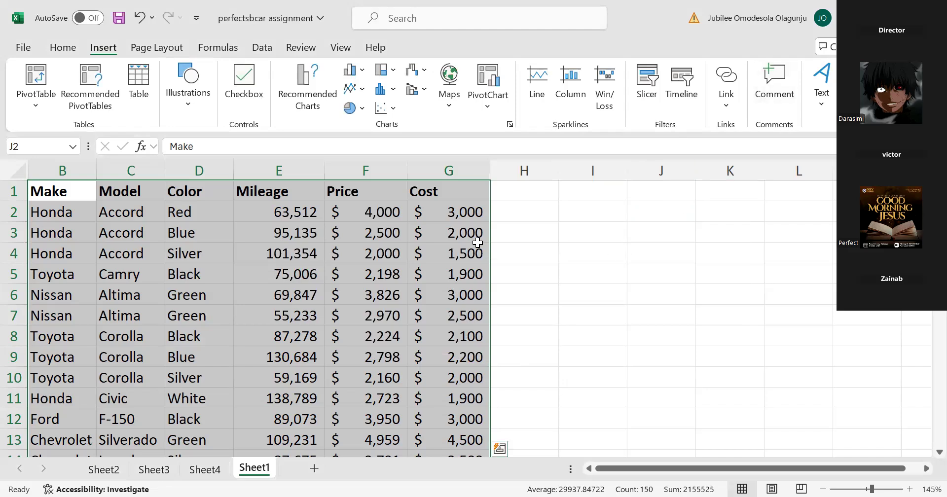
Step: Review the PivotTables on Sheet4, Sheet3 and Sheet2 and the car data on Sheet1
{"action": "left_click", "coordinate": [208, 469]}
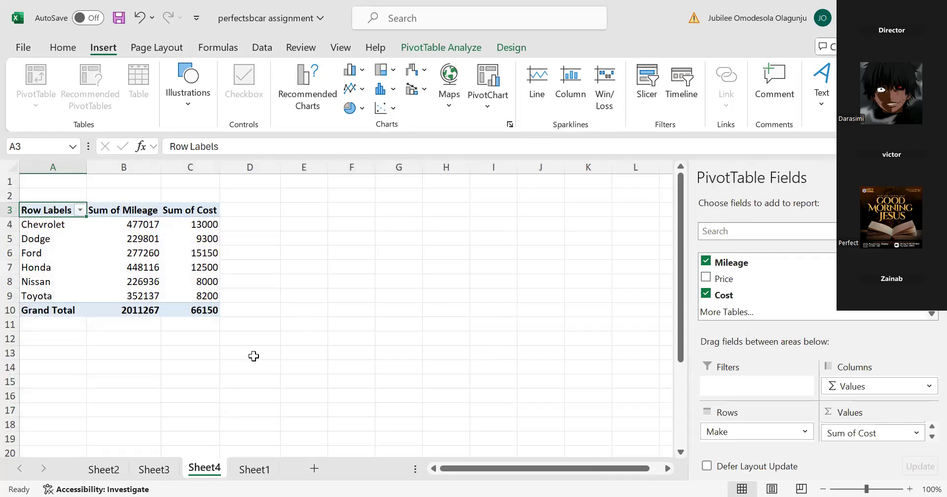
{"action": "left_click", "coordinate": [155, 469]}
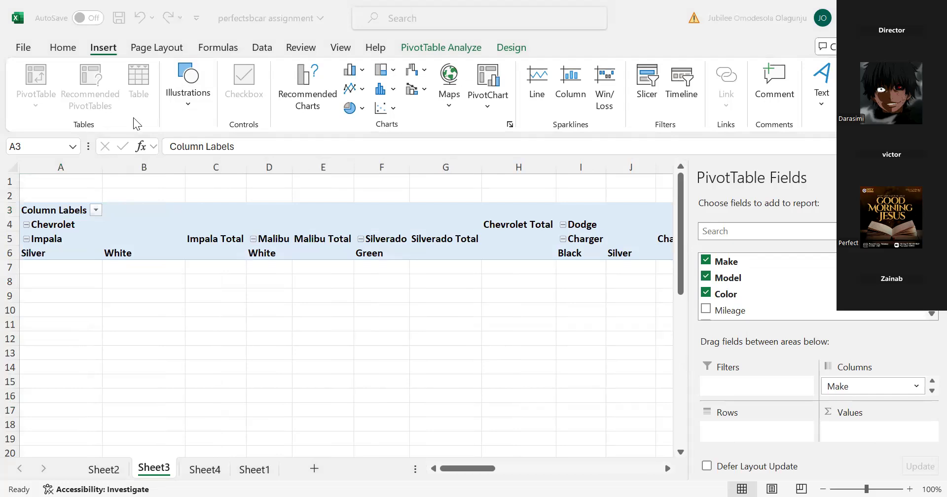
{"action": "left_click", "coordinate": [106, 471]}
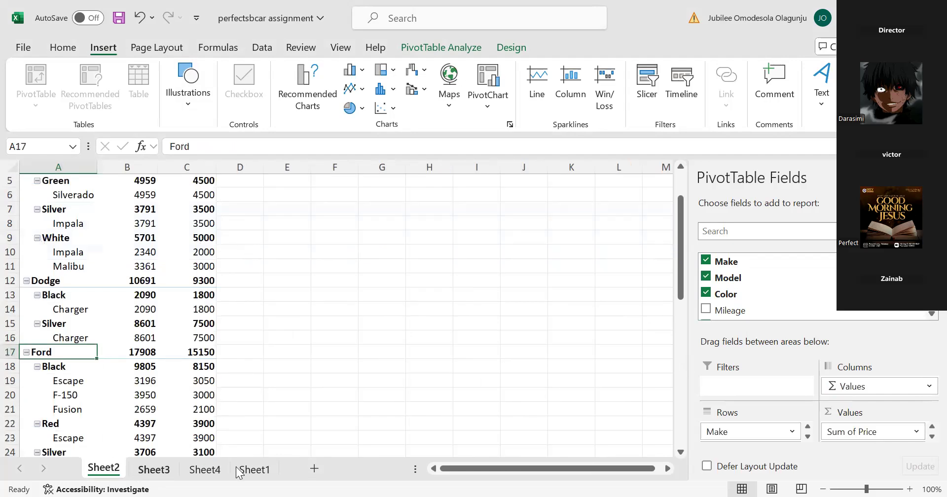
{"action": "left_click", "coordinate": [254, 470]}
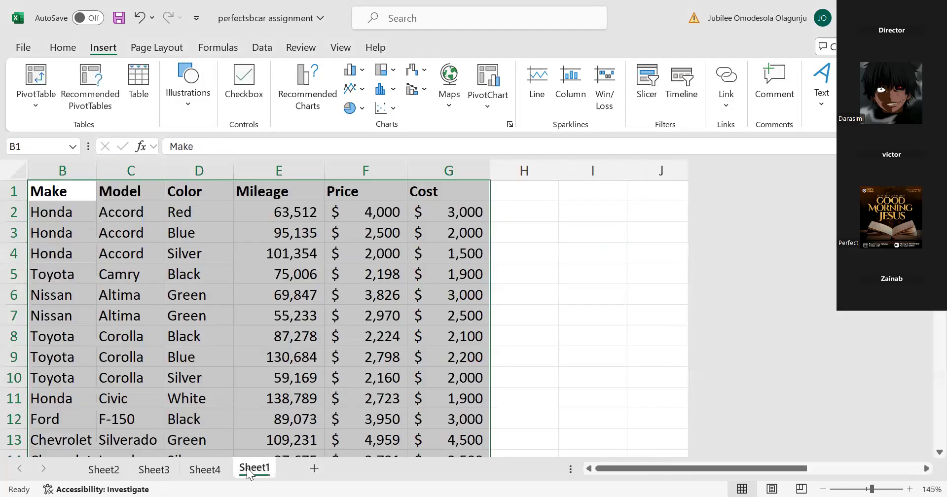
Step: Try to delete the PivotTable on Sheet4 with only its Row Labels cell A3 selected
{"action": "left_click", "coordinate": [208, 469]}
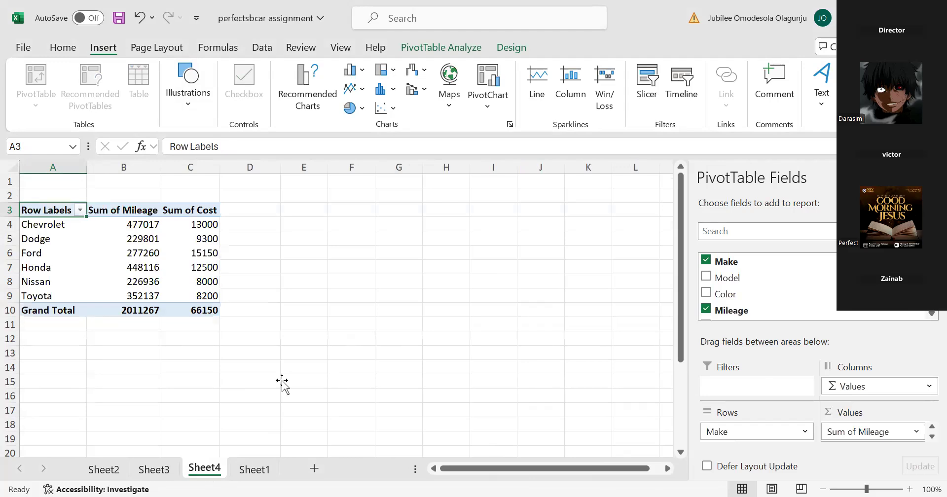
{"action": "left_click", "coordinate": [281, 383]}
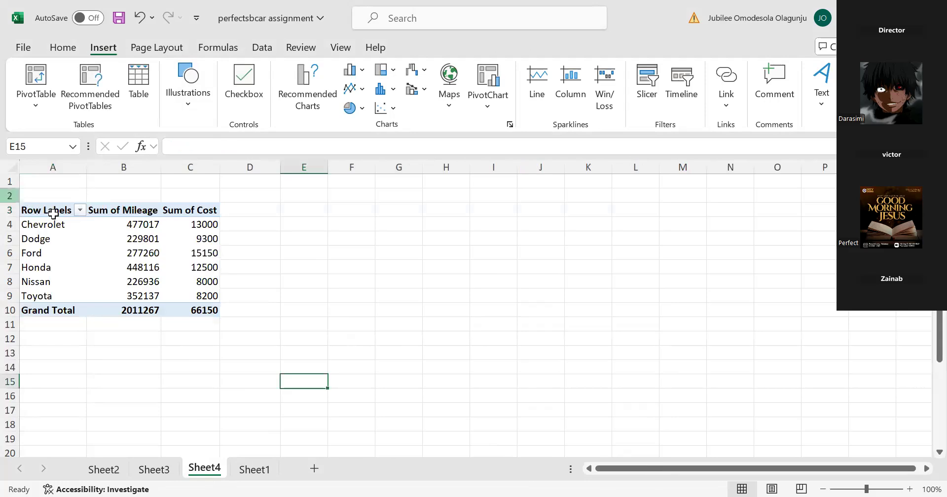
{"action": "left_click", "coordinate": [77, 214]}
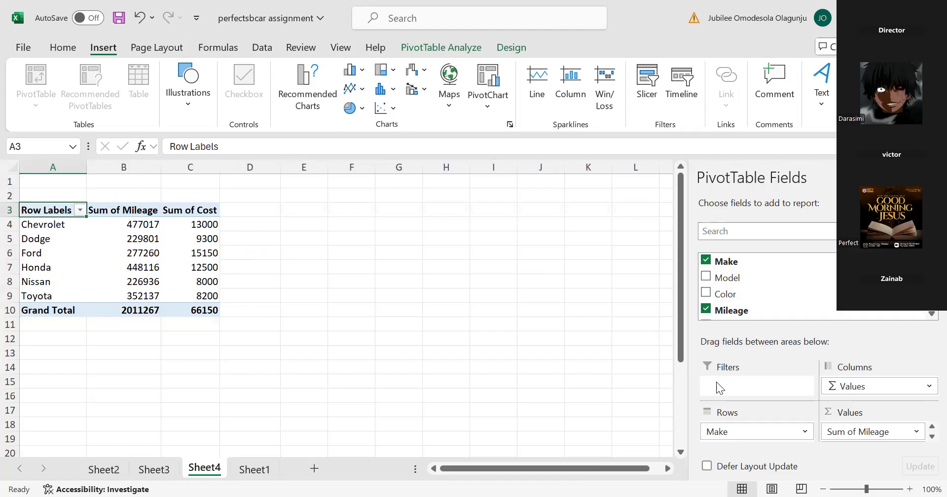
{"action": "key", "text": "Delete"}
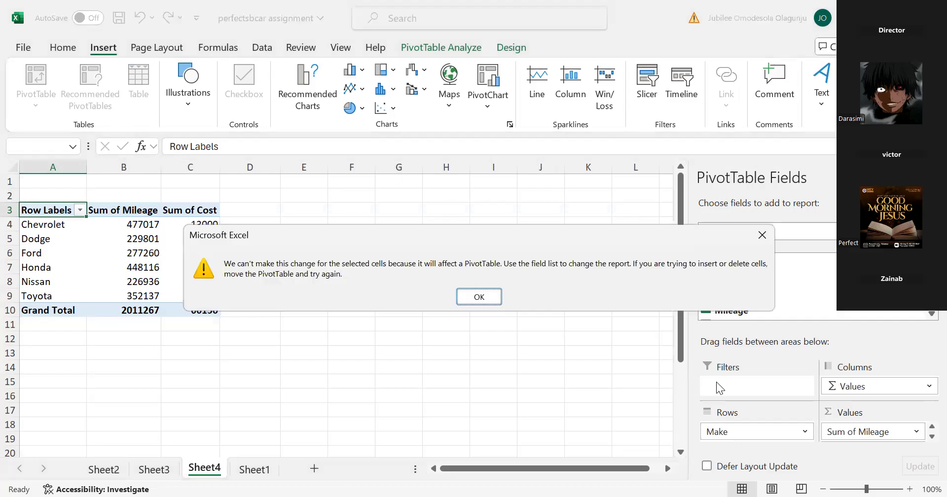
{"action": "left_click", "coordinate": [469, 296]}
{"action": "key", "text": "Delete"}
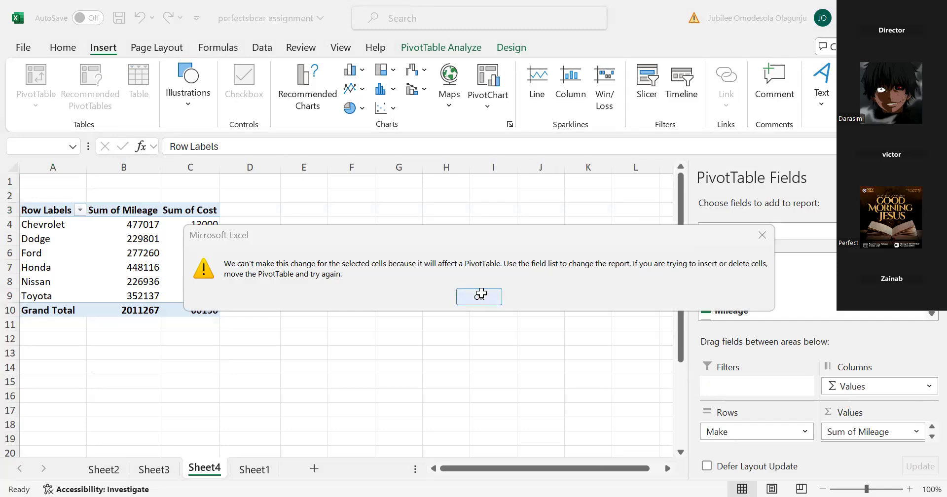
{"action": "key", "text": "Return"}
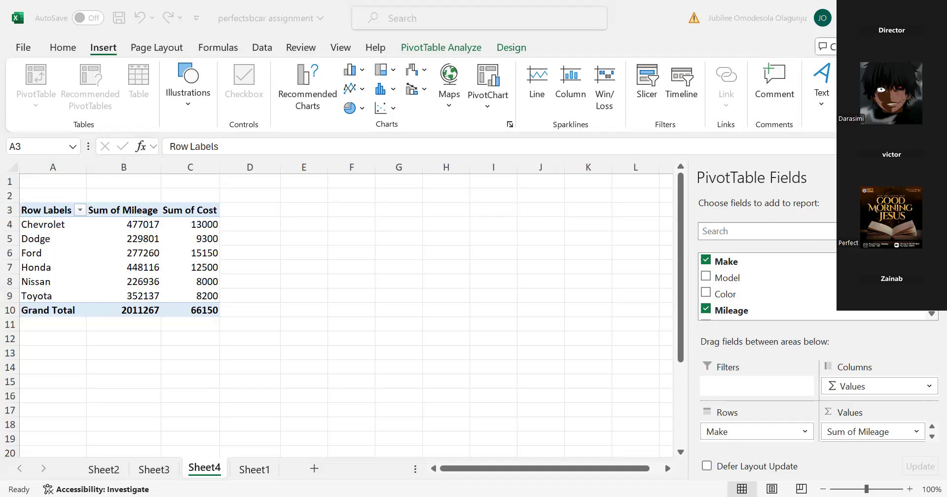
Step: Delete the entire PivotTable in A3:C10 on Sheet4
{"action": "left_click", "coordinate": [929, 178]}
{"action": "left_click_drag", "start_coordinate": [929, 178], "coordinate": [732, 281]}
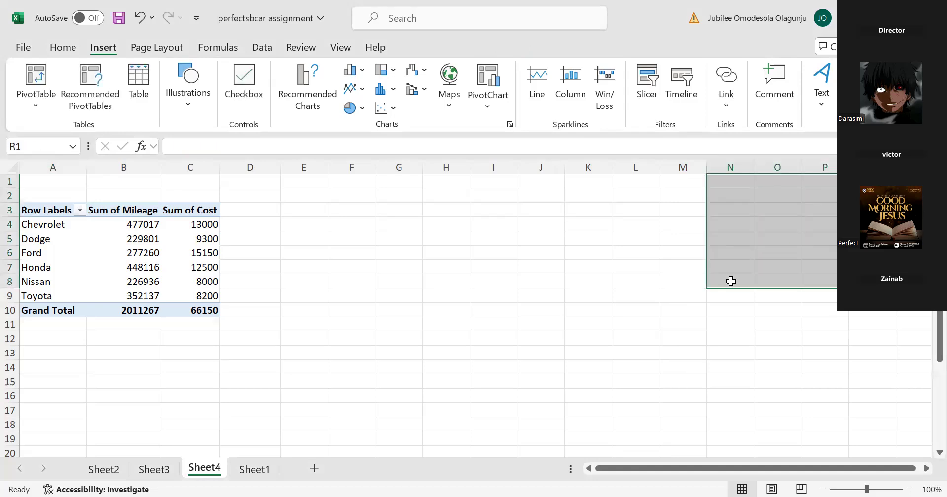
{"action": "left_click", "coordinate": [649, 330]}
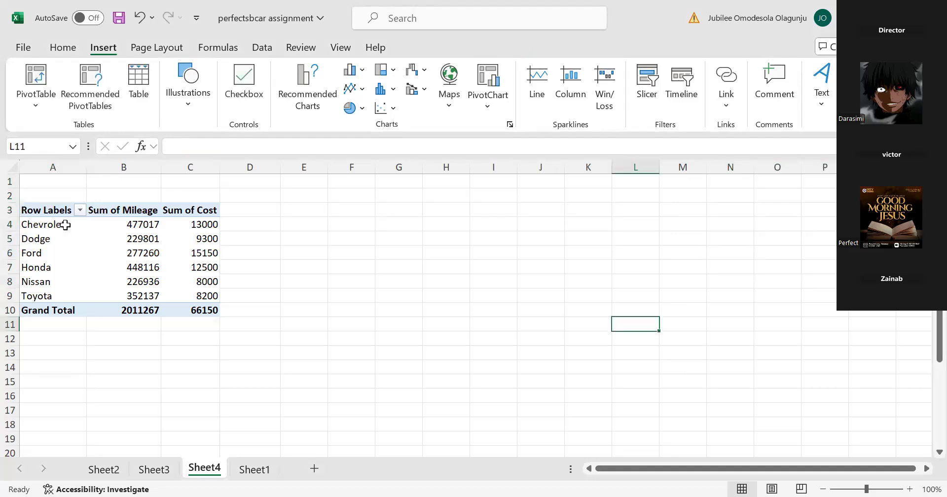
{"action": "left_click_drag", "start_coordinate": [28, 207], "coordinate": [200, 306]}
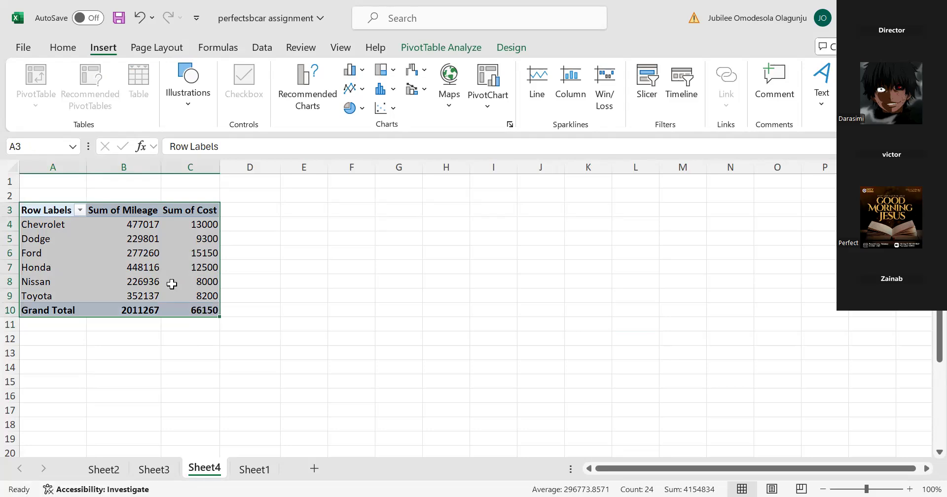
{"action": "key", "text": "Delete"}
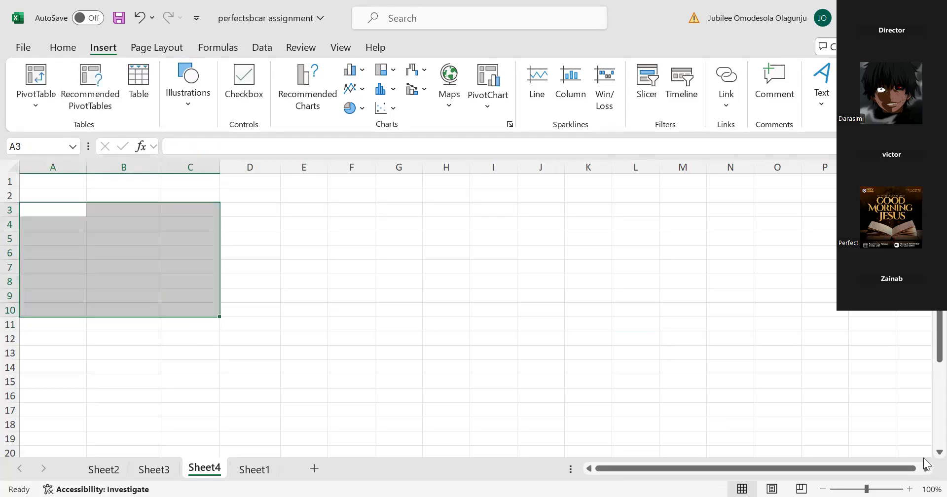
{"action": "left_click", "coordinate": [653, 342]}
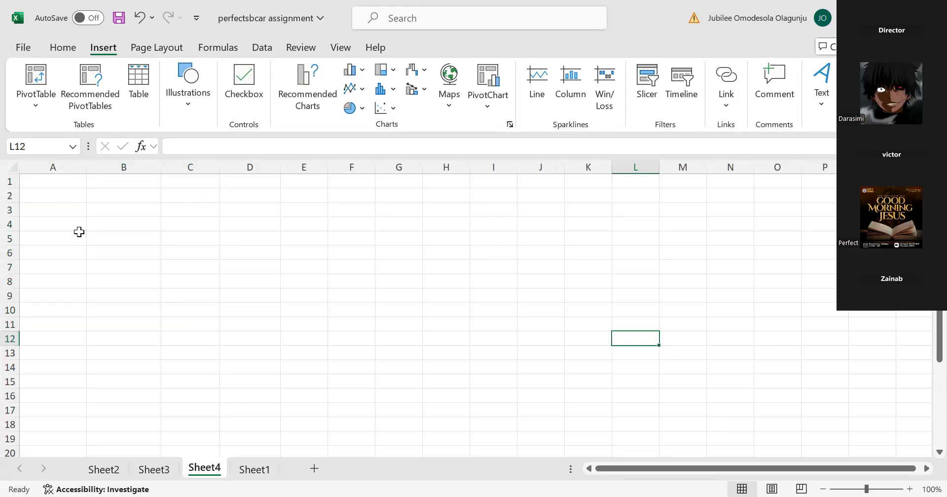
Step: Create a PivotTable from Sheet1!$B$1:$G$25 on the existing worksheet at location Sheet1!$J$2
{"action": "left_click", "coordinate": [253, 471]}
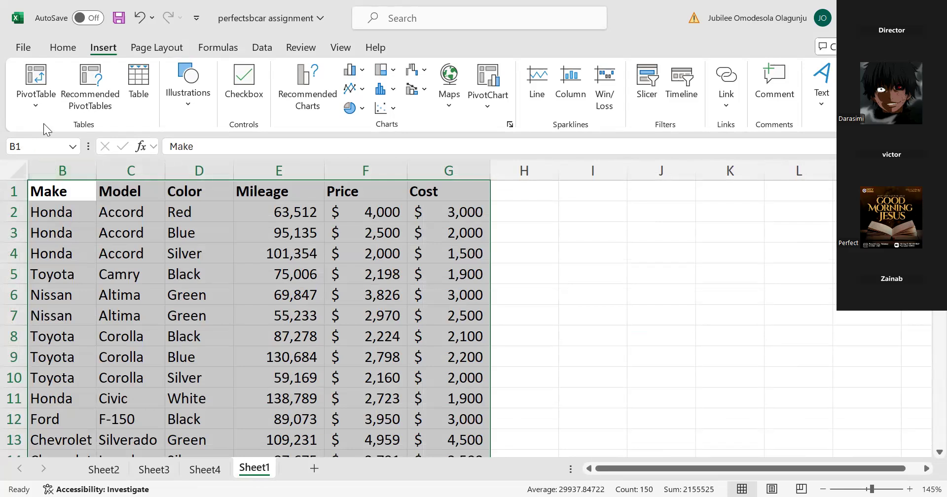
{"action": "left_click", "coordinate": [35, 96]}
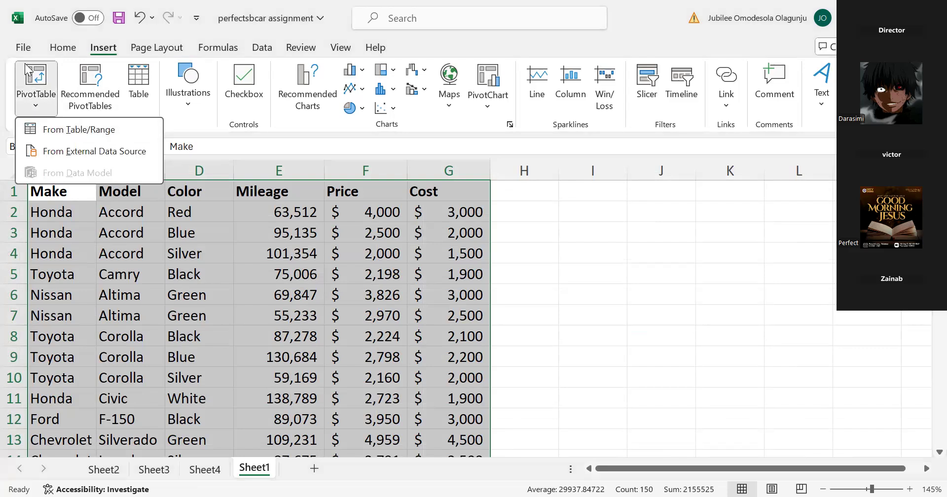
{"action": "key", "text": "t"}
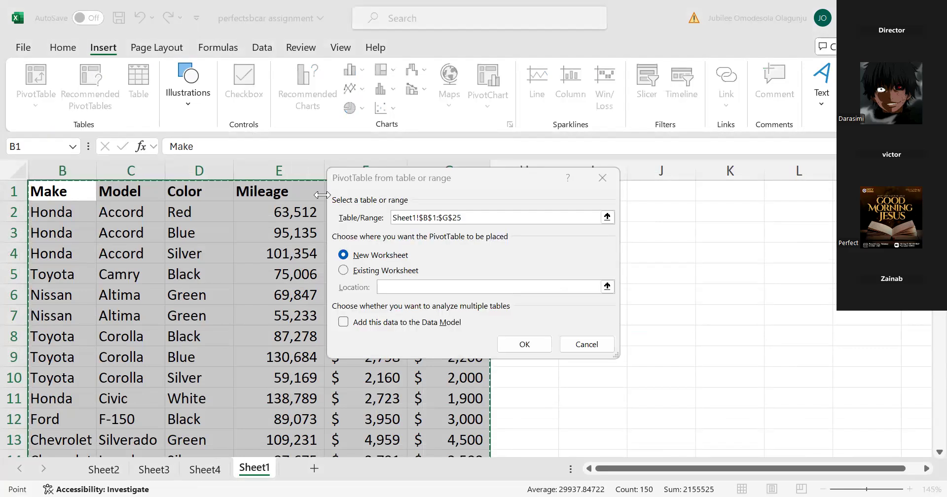
{"action": "left_click", "coordinate": [344, 270]}
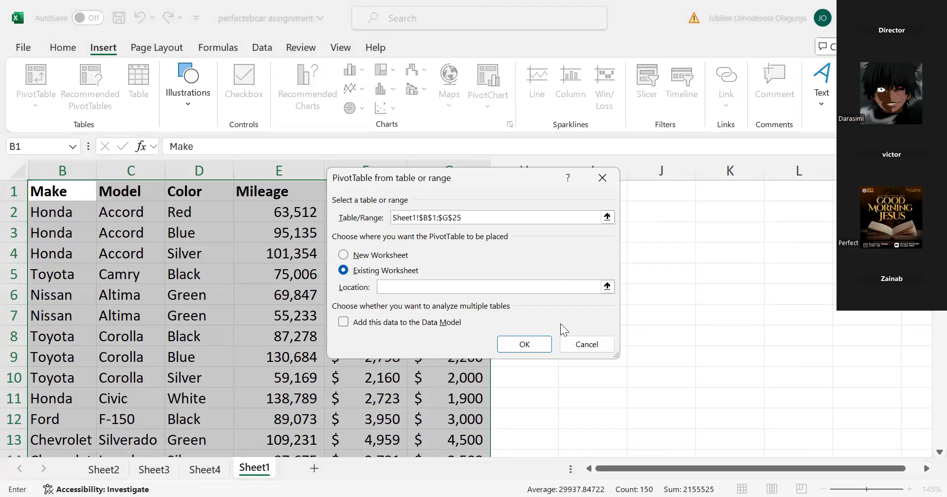
{"action": "left_click", "coordinate": [654, 211]}
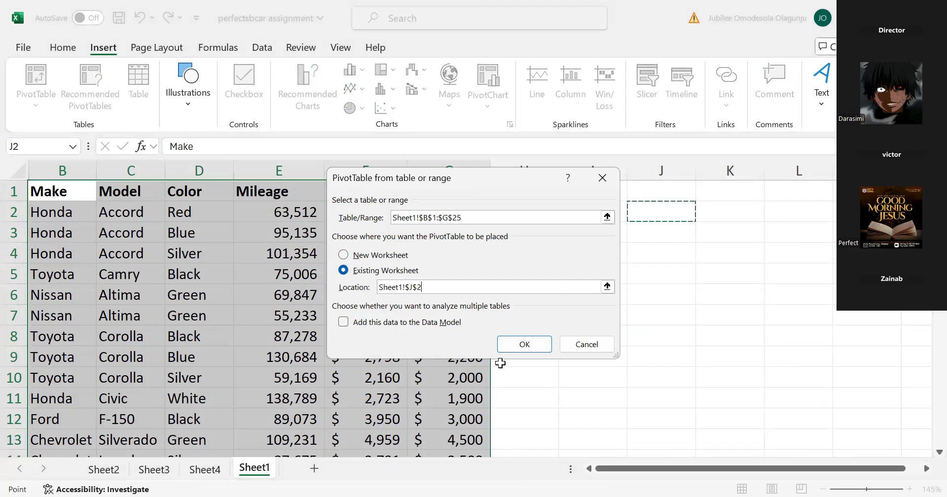
{"action": "left_click", "coordinate": [529, 346]}
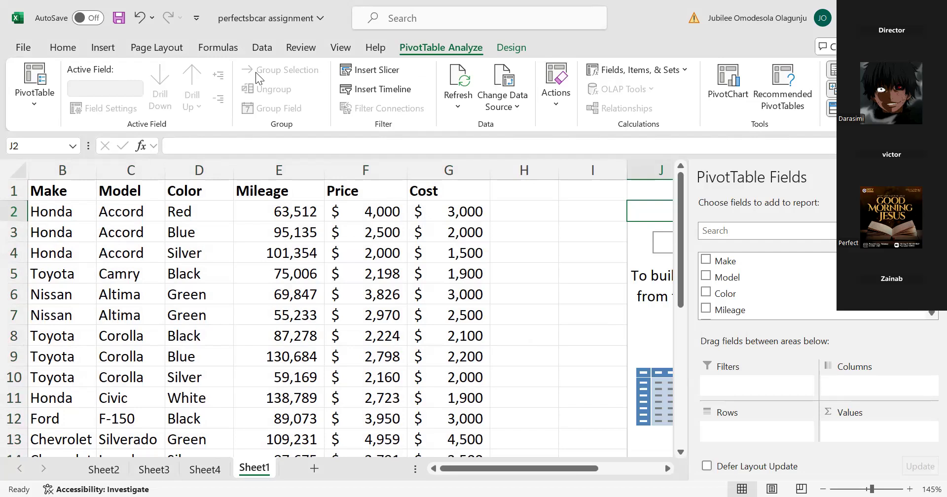
{"action": "key", "text": "alt+Tab"}
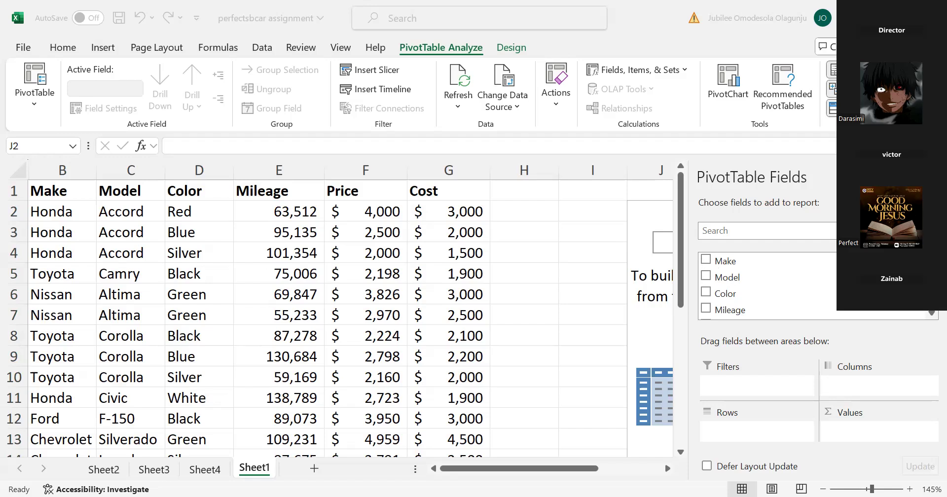
{"action": "left_click", "coordinate": [928, 316]}
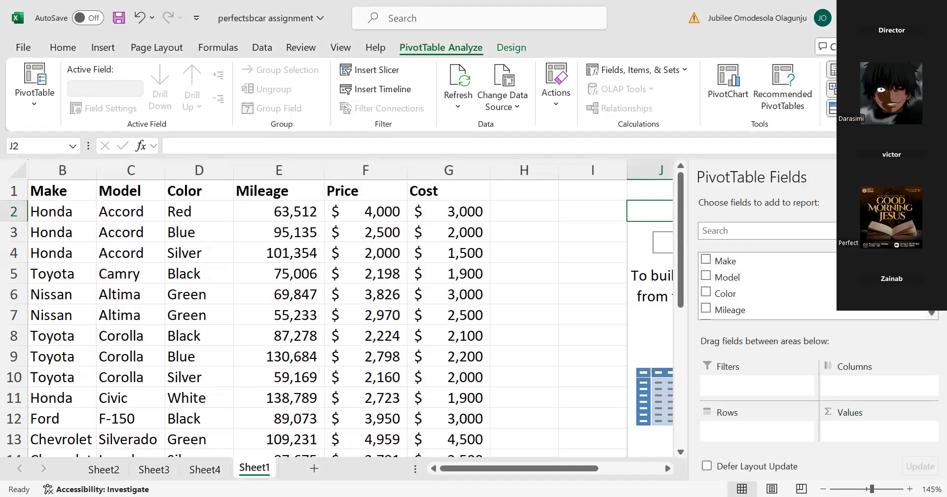
{"action": "left_click", "coordinate": [795, 145]}
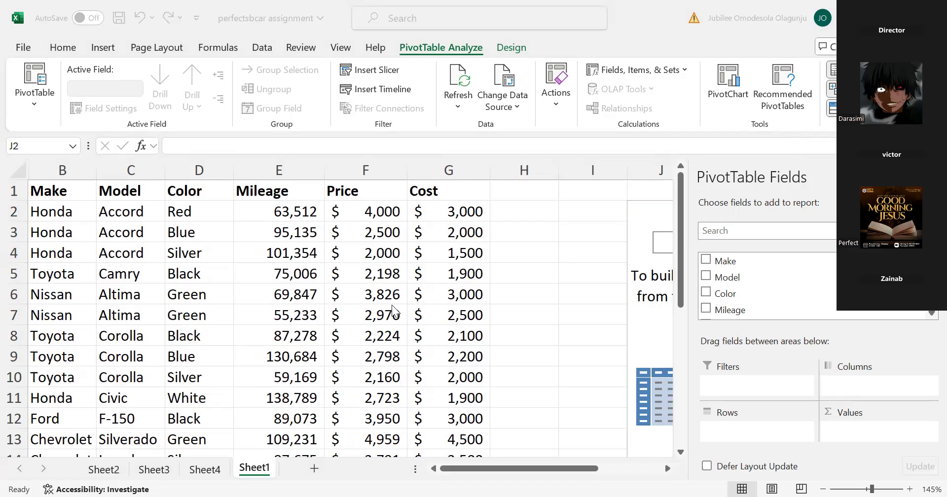
Step: Add Make and Model as rows and Mileage as a summed value to the PivotTable at J2
{"action": "scroll", "coordinate": [393, 306], "scroll_direction": "down", "scroll_amount": 5, "text": "ctrl"}
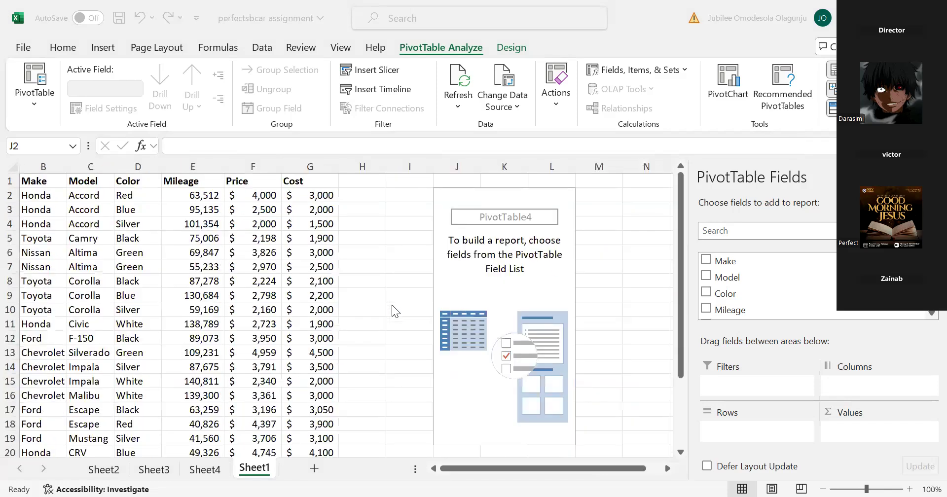
{"action": "scroll", "coordinate": [392, 304], "scroll_direction": "up", "scroll_amount": 1, "text": "ctrl"}
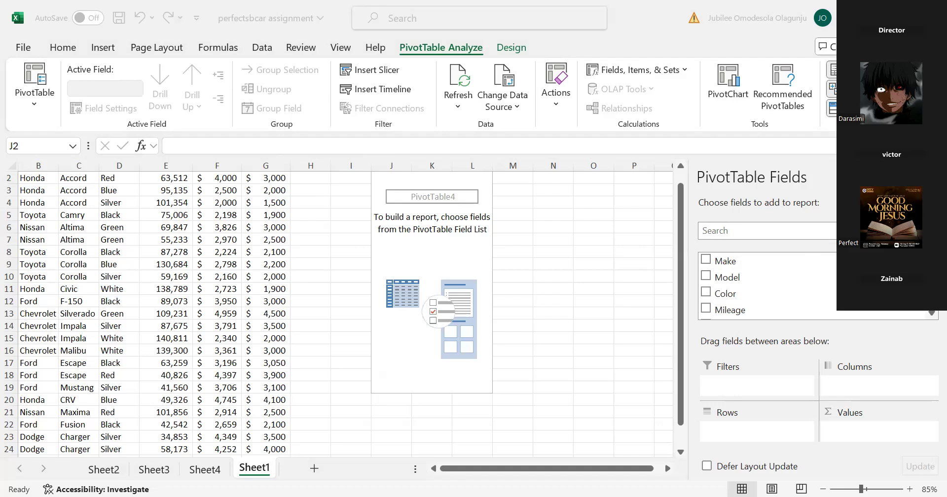
{"action": "left_click", "coordinate": [356, 97]}
{"action": "left_click", "coordinate": [705, 261]}
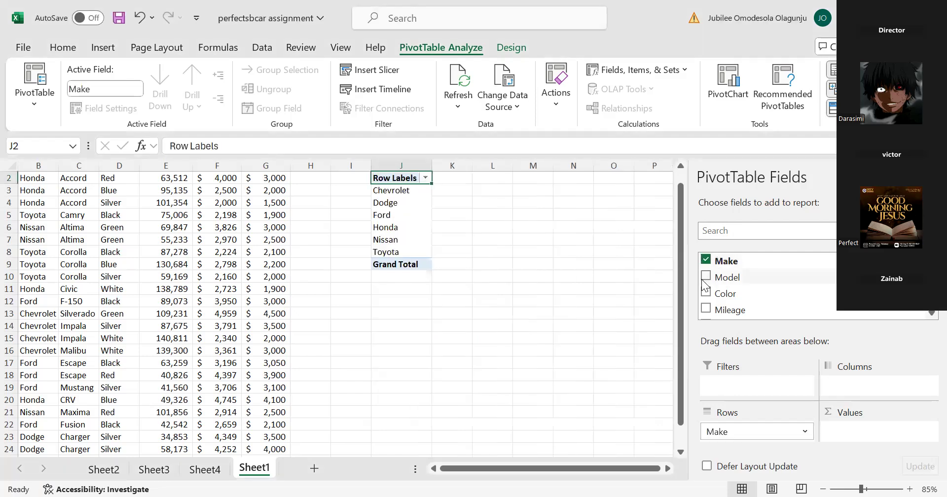
{"action": "left_click", "coordinate": [704, 278]}
{"action": "left_click", "coordinate": [706, 309]}
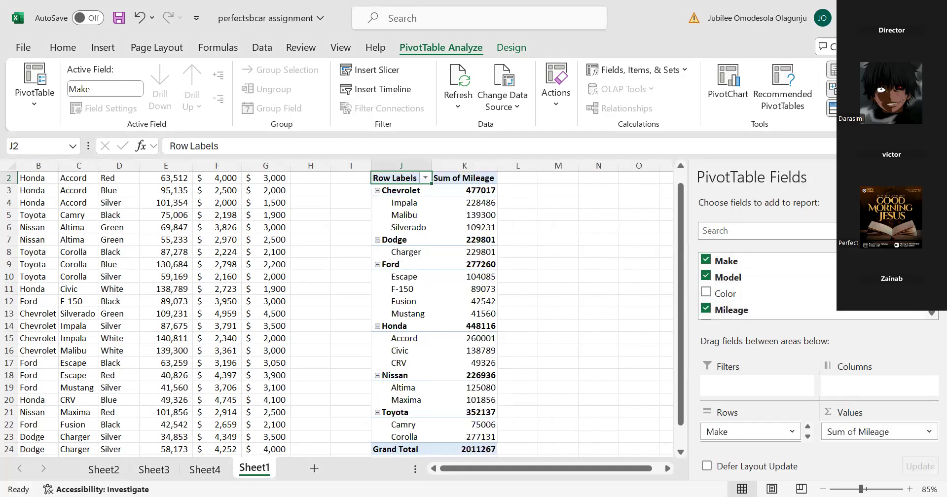
{"action": "left_click", "coordinate": [930, 314]}
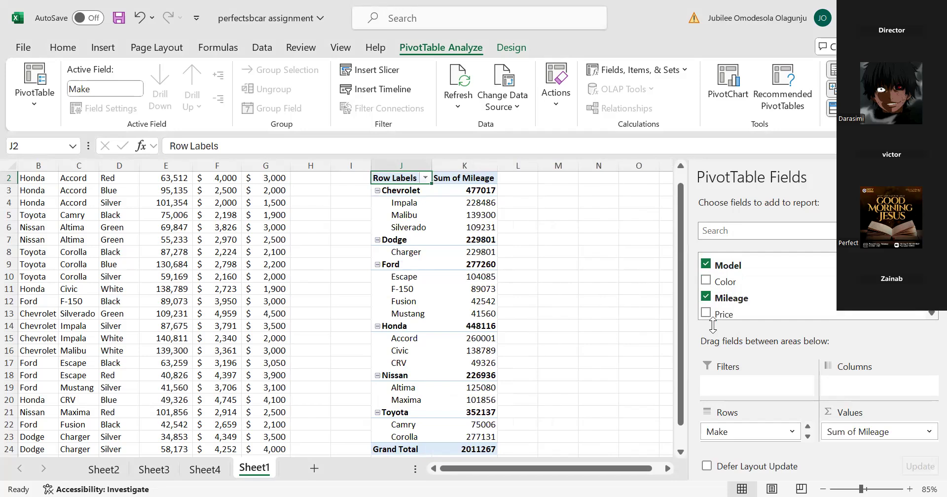
Step: Add the Price and Cost fields to the PivotTable as summed values beside Mileage
{"action": "left_click", "coordinate": [735, 312]}
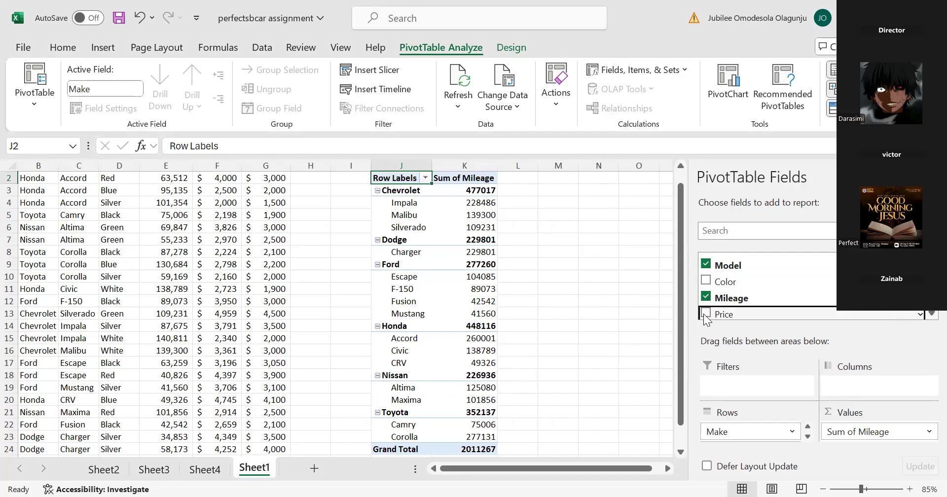
{"action": "left_click", "coordinate": [930, 313]}
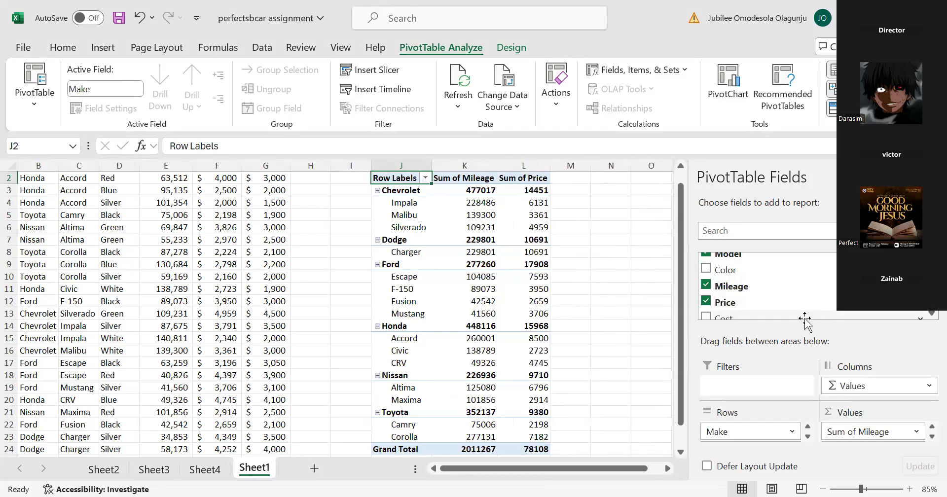
{"action": "scroll", "coordinate": [923, 317], "scroll_direction": "down", "scroll_amount": 1}
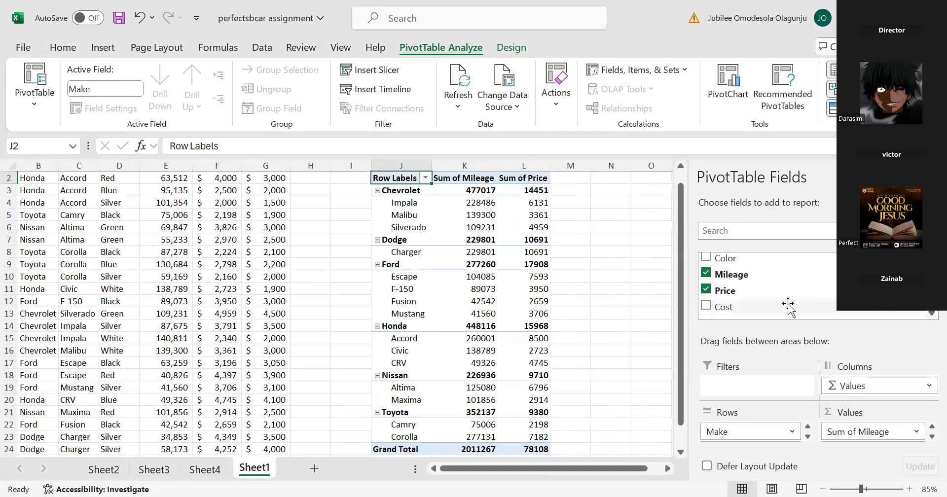
{"action": "left_click", "coordinate": [706, 306]}
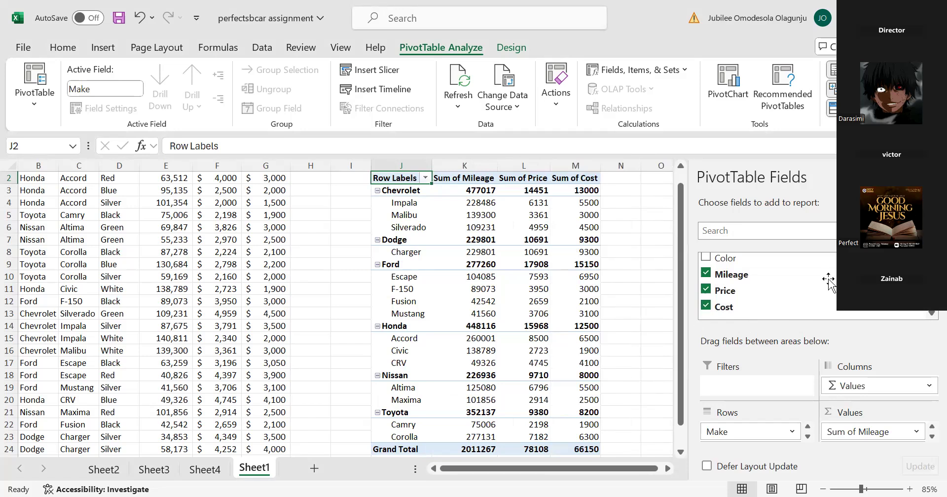
Step: Remove the Model field from the PivotTable so that it summarises by Make only
{"action": "scroll", "coordinate": [823, 284], "scroll_direction": "up", "scroll_amount": 1}
{"action": "scroll", "coordinate": [766, 286], "scroll_direction": "up", "scroll_amount": 1}
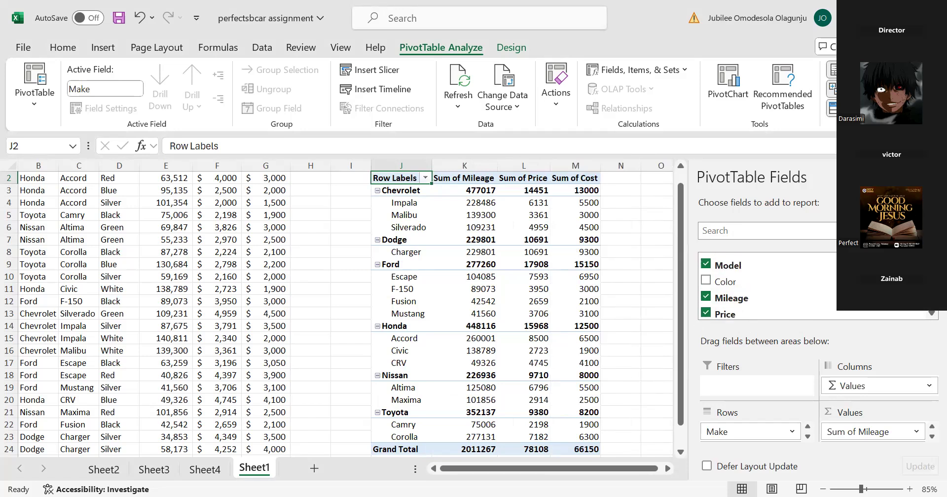
{"action": "left_click", "coordinate": [705, 265]}
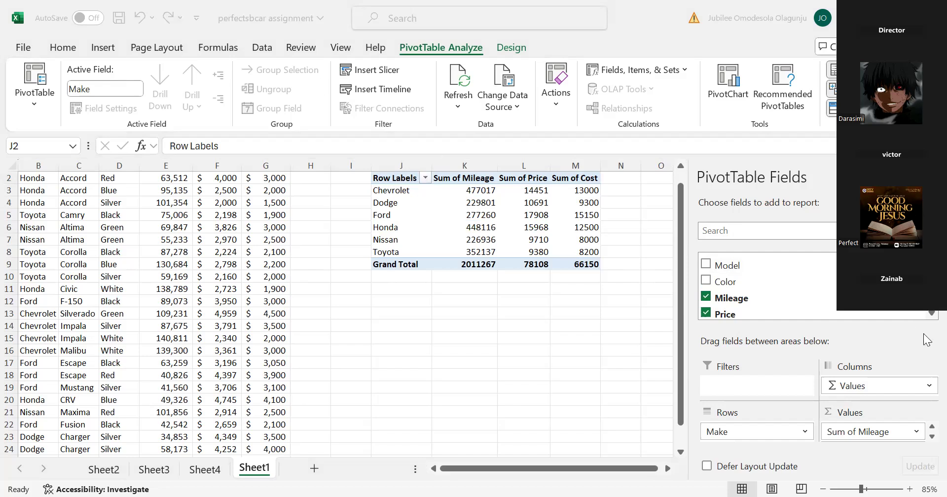
Step: Examine the PivotTable's field list and compare its summary by Make with the source data beside it
{"action": "left_click", "coordinate": [929, 315]}
{"action": "left_click", "coordinate": [932, 259]}
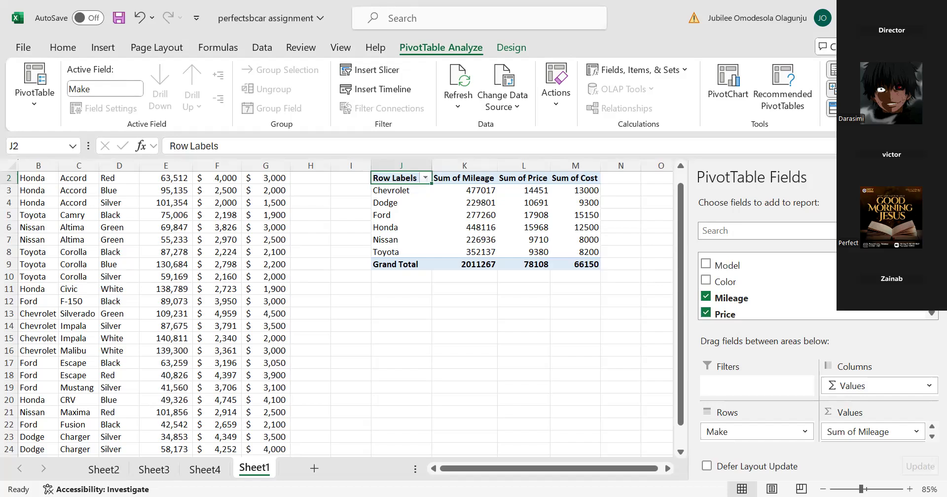
{"action": "left_click", "coordinate": [929, 314]}
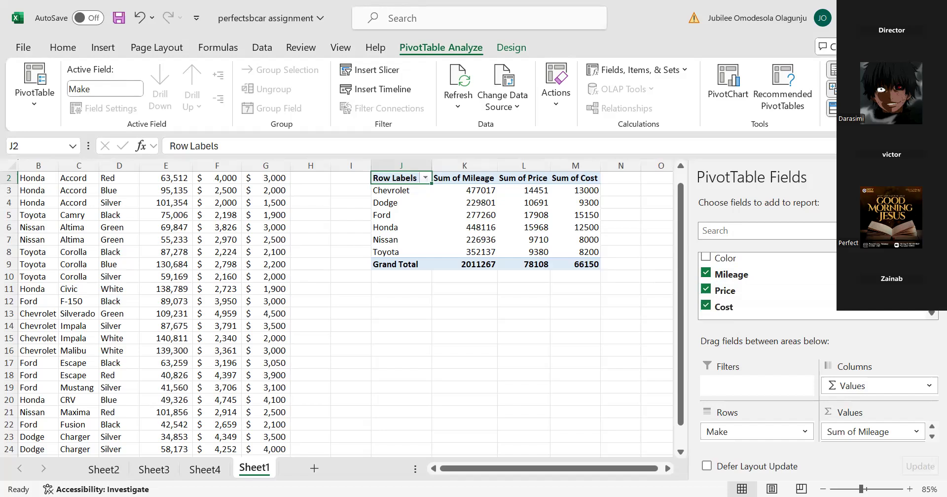
{"action": "left_click", "coordinate": [927, 314]}
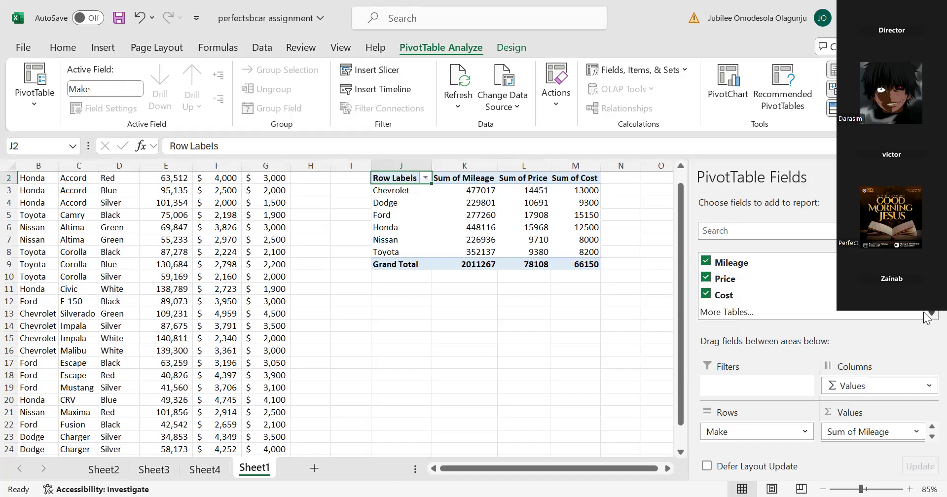
{"action": "scroll", "coordinate": [765, 286], "scroll_direction": "up", "scroll_amount": 2}
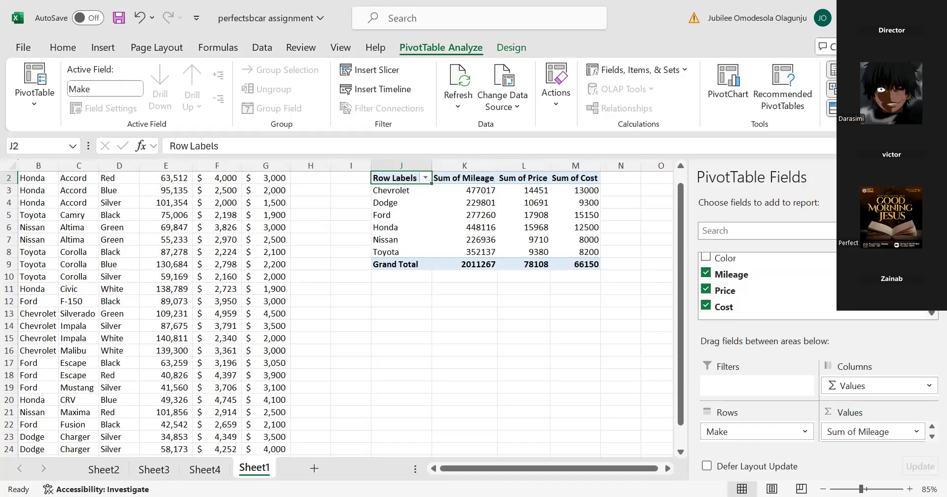
{"action": "scroll", "coordinate": [764, 286], "scroll_direction": "up", "scroll_amount": 1}
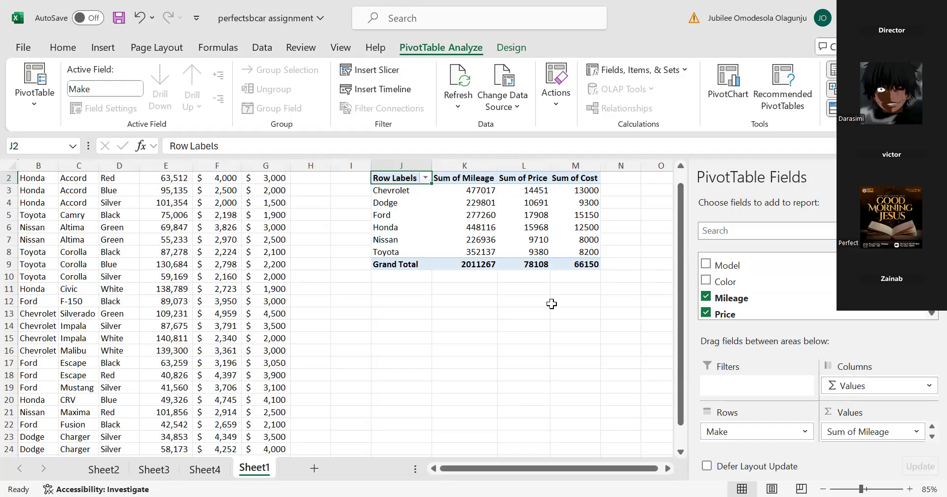
{"action": "scroll", "coordinate": [551, 304], "scroll_direction": "up", "scroll_amount": 2}
{"action": "scroll", "coordinate": [551, 304], "scroll_direction": "down", "scroll_amount": 1}
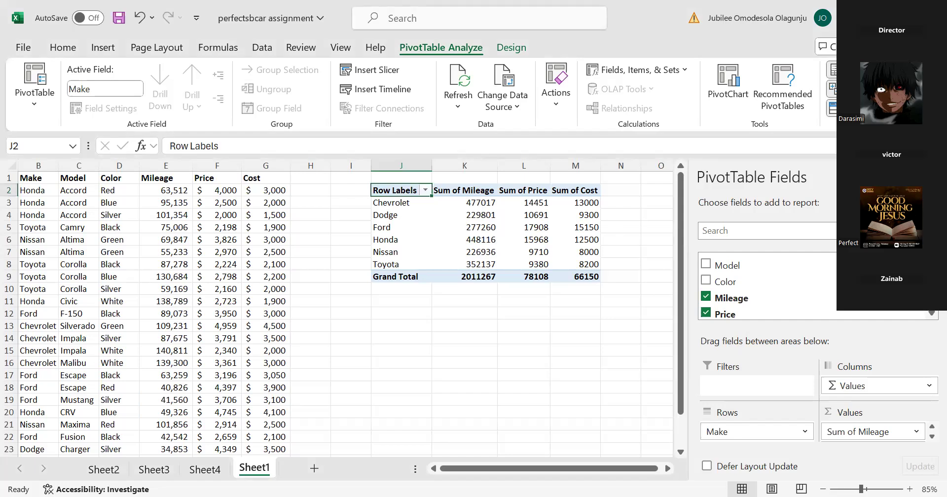
{"action": "scroll", "coordinate": [765, 286], "scroll_direction": "up", "scroll_amount": 1}
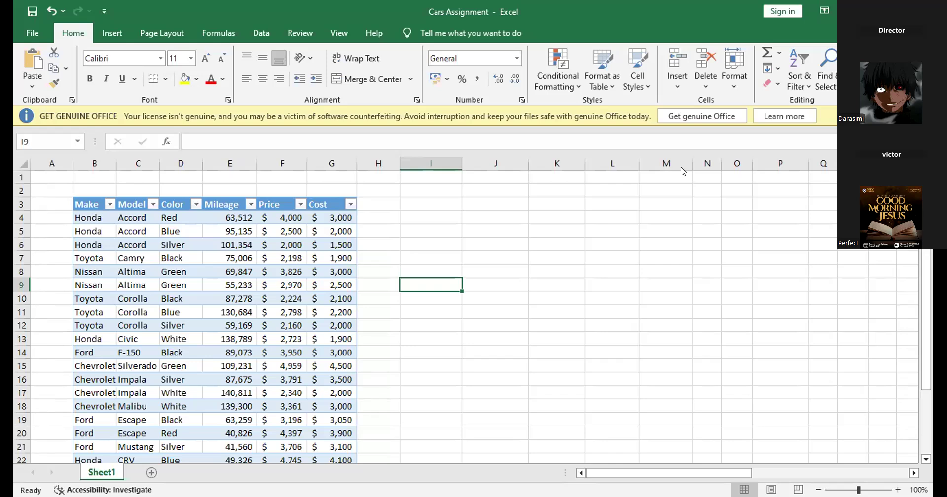
{"action": "left_click", "coordinate": [101, 216]}
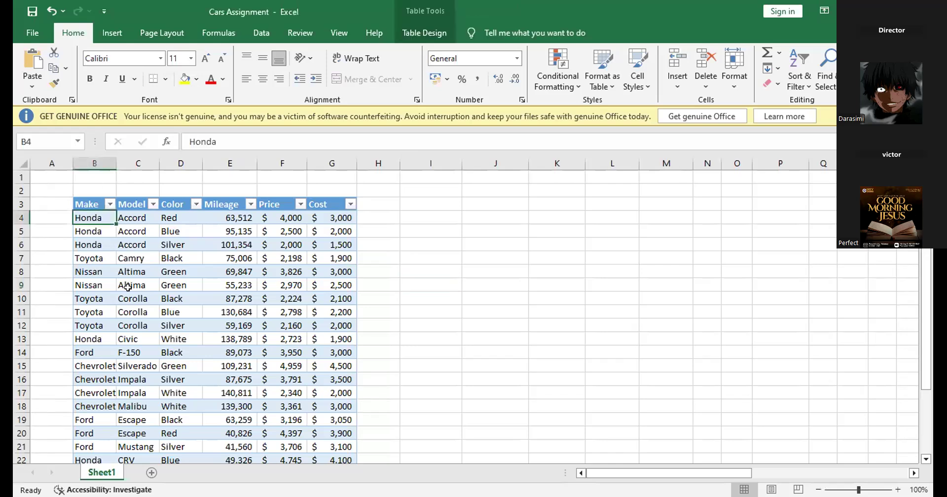
{"action": "left_click", "coordinate": [111, 39]}
{"action": "left_click", "coordinate": [119, 281]}
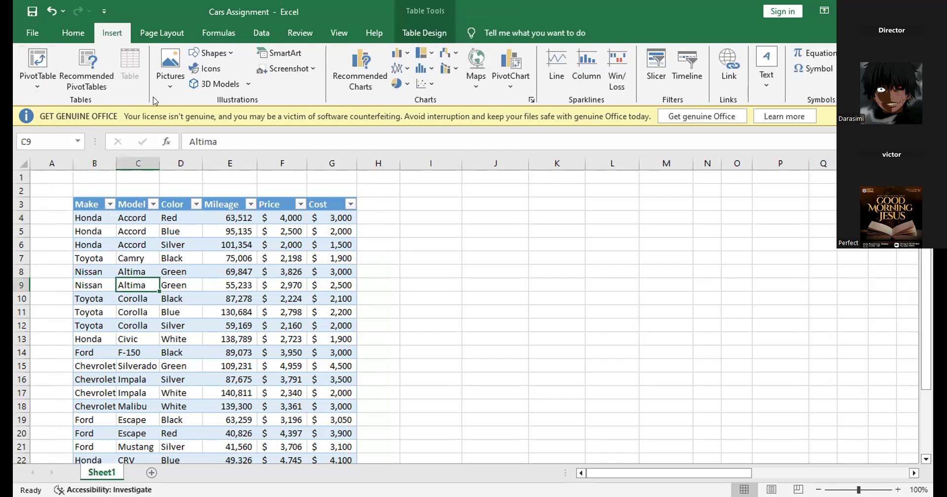
{"action": "left_click", "coordinate": [539, 191]}
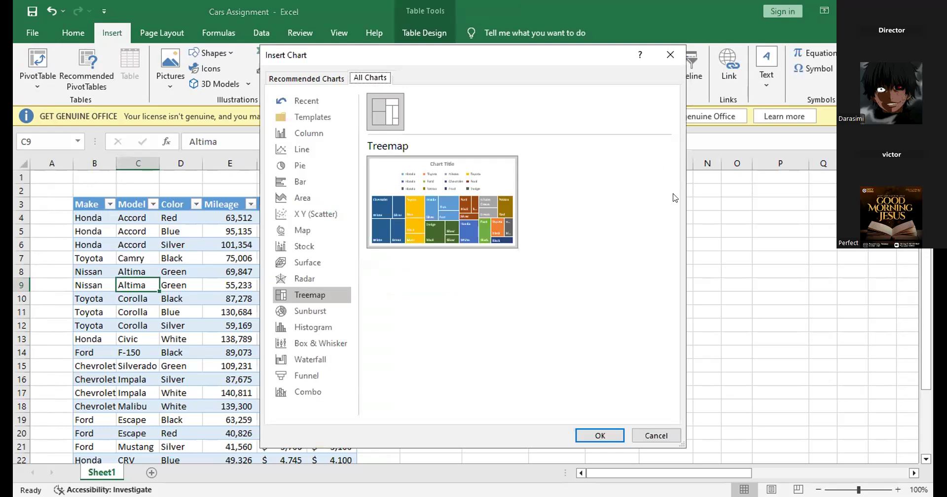
{"action": "key", "text": "Escape"}
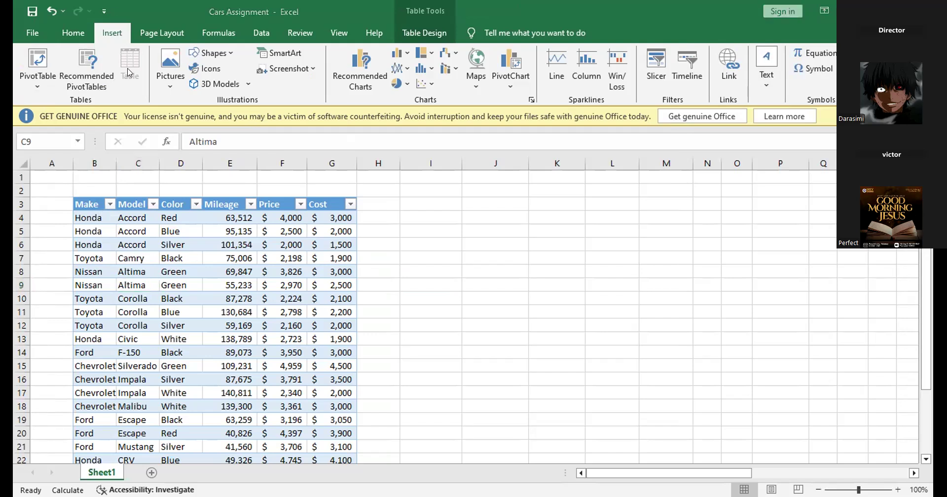
{"action": "left_click", "coordinate": [475, 260]}
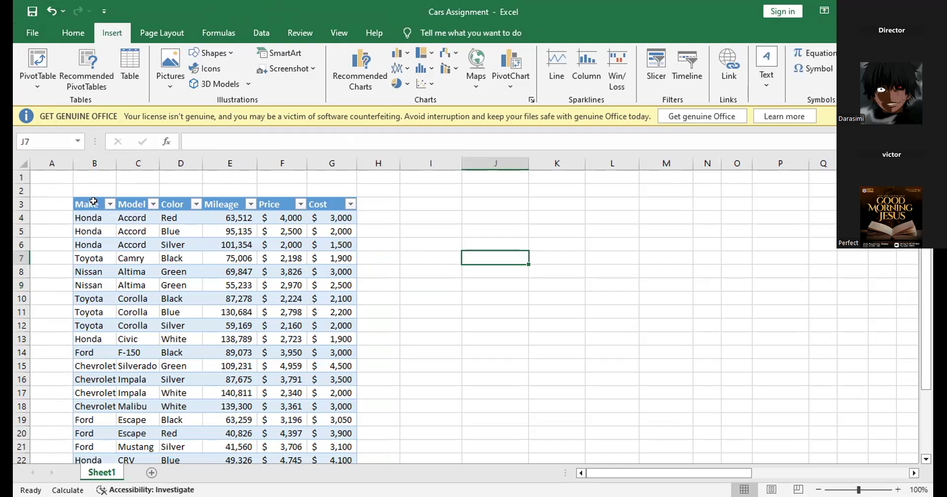
{"action": "left_click", "coordinate": [105, 257]}
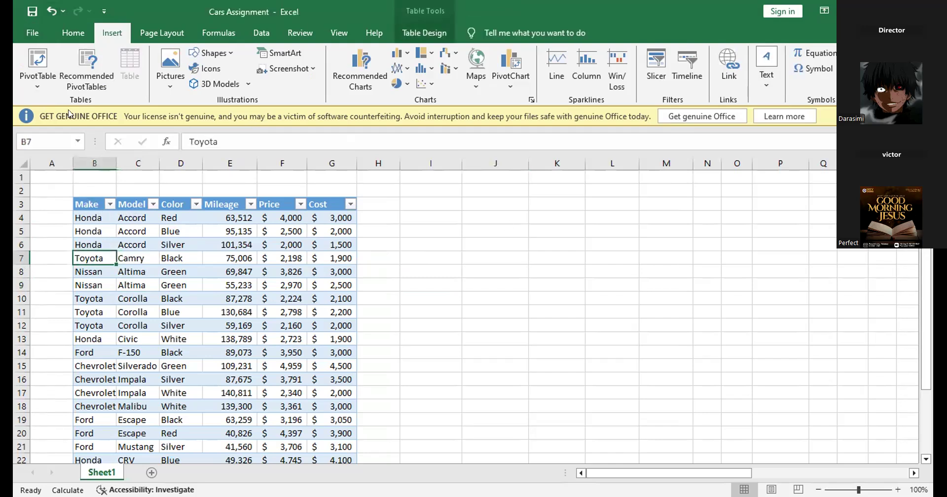
{"action": "left_click", "coordinate": [38, 60]}
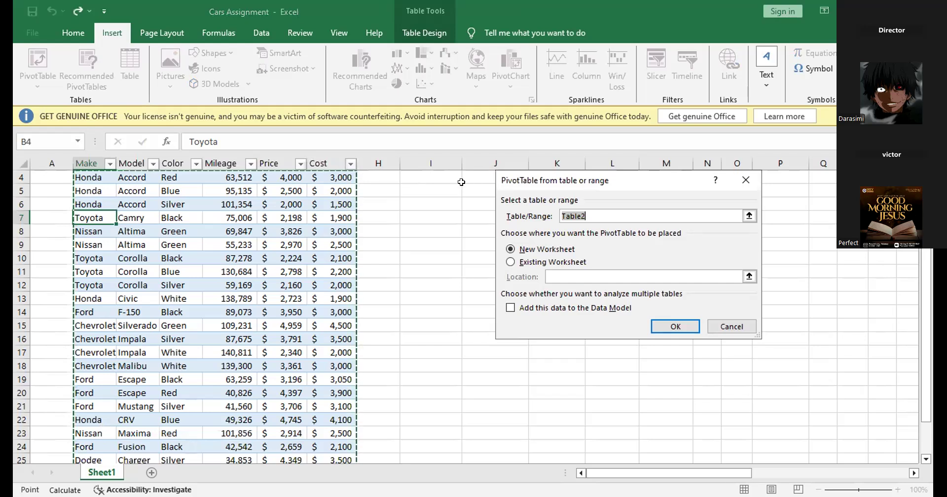
{"action": "left_click", "coordinate": [746, 179]}
{"action": "left_click", "coordinate": [443, 283]}
{"action": "scroll", "coordinate": [441, 282], "scroll_direction": "up", "scroll_amount": 1}
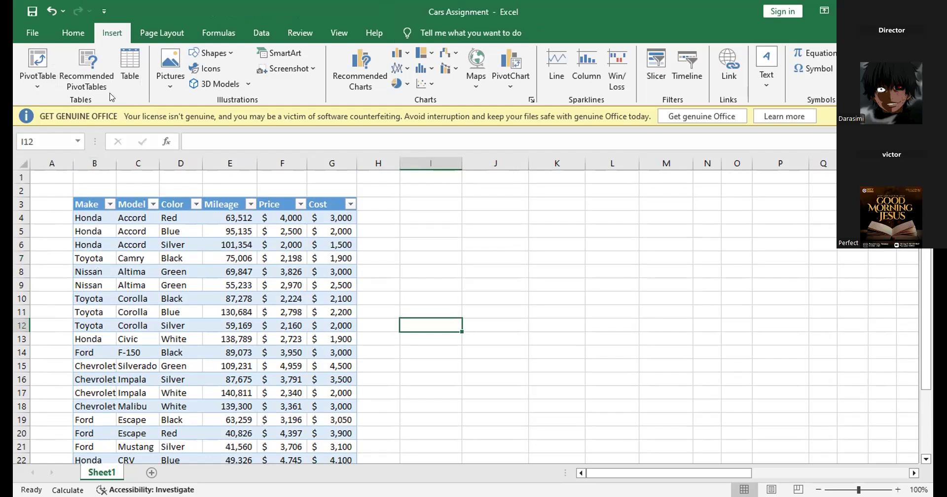
Step: Close the Cars Assignment workbook without saving its changes
{"action": "left_click", "coordinate": [917, 11]}
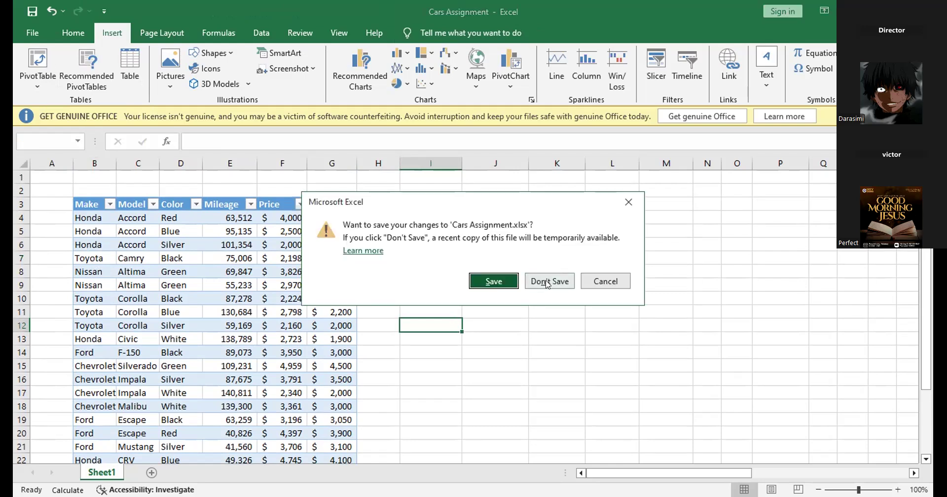
{"action": "left_click", "coordinate": [547, 284]}
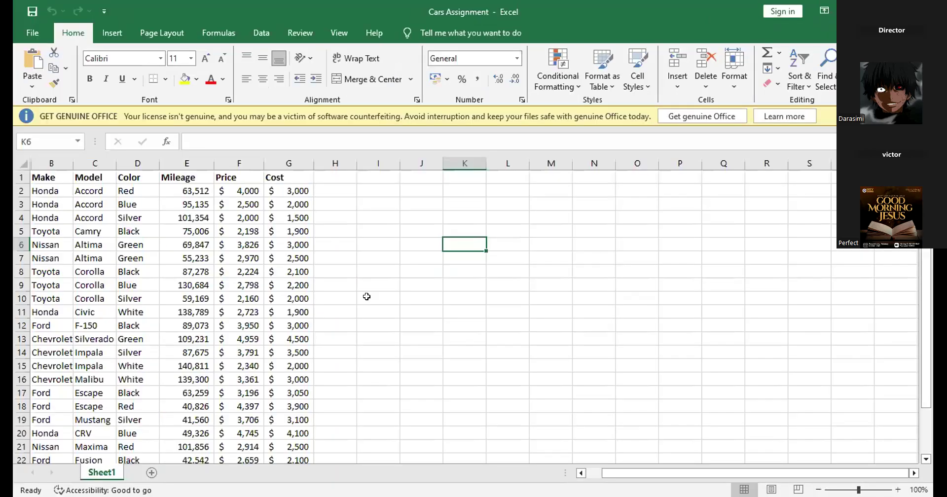
Step: Set up a PivotTable on the existing worksheet at I4 with the source range Sheet1!$B$1:$G$25
{"action": "left_click", "coordinate": [374, 216]}
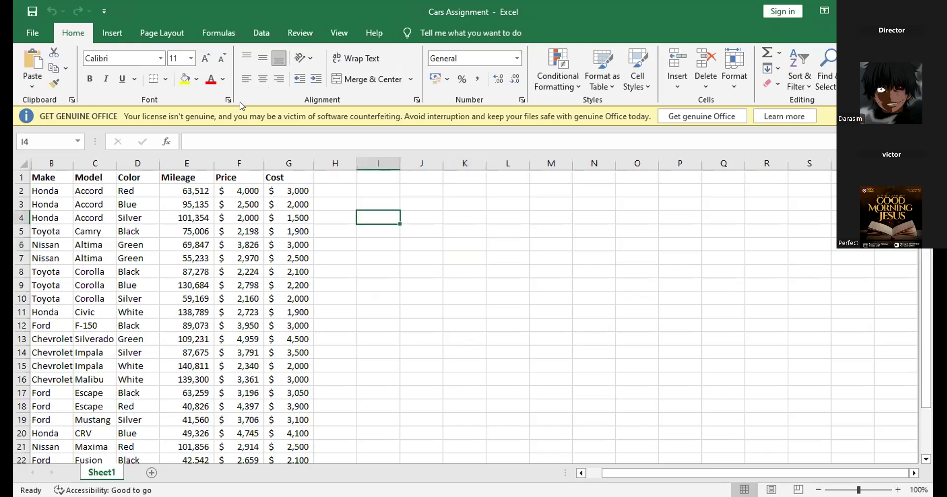
{"action": "left_click", "coordinate": [112, 31]}
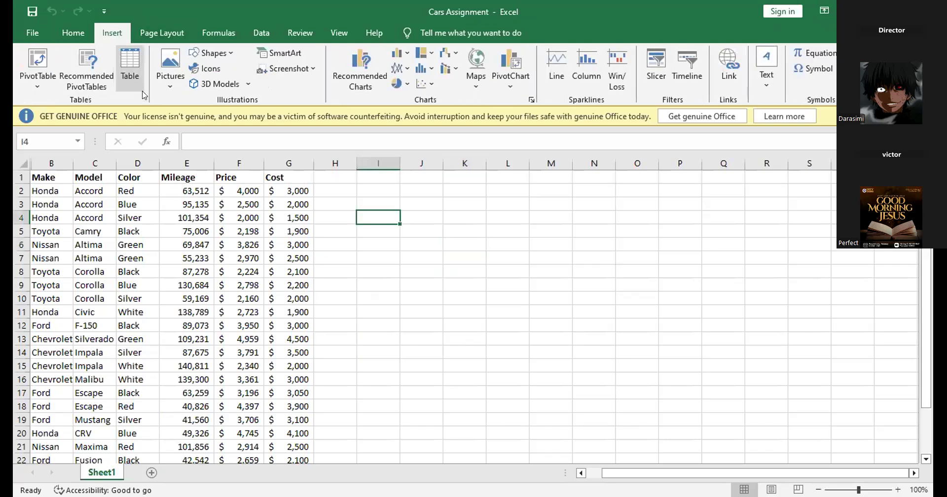
{"action": "left_click", "coordinate": [40, 68]}
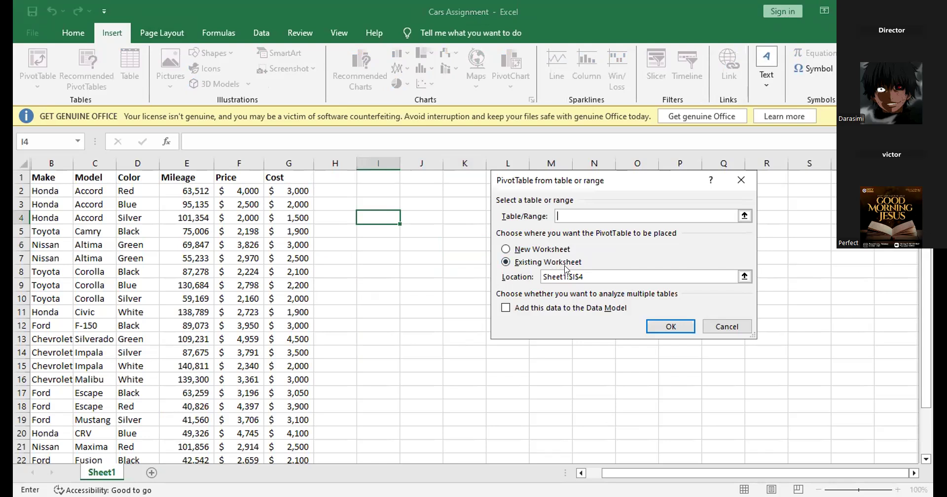
{"action": "left_click", "coordinate": [37, 170]}
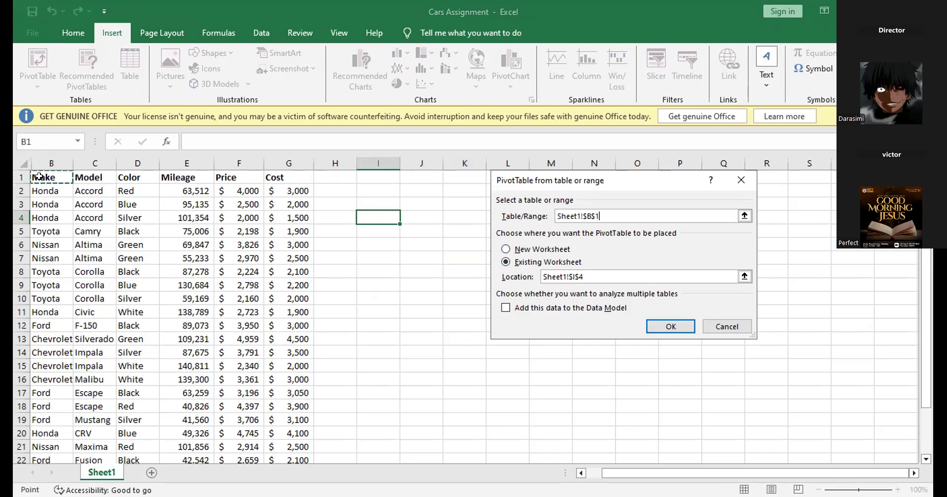
{"action": "left_click_drag", "start_coordinate": [260, 429], "coordinate": [292, 405]}
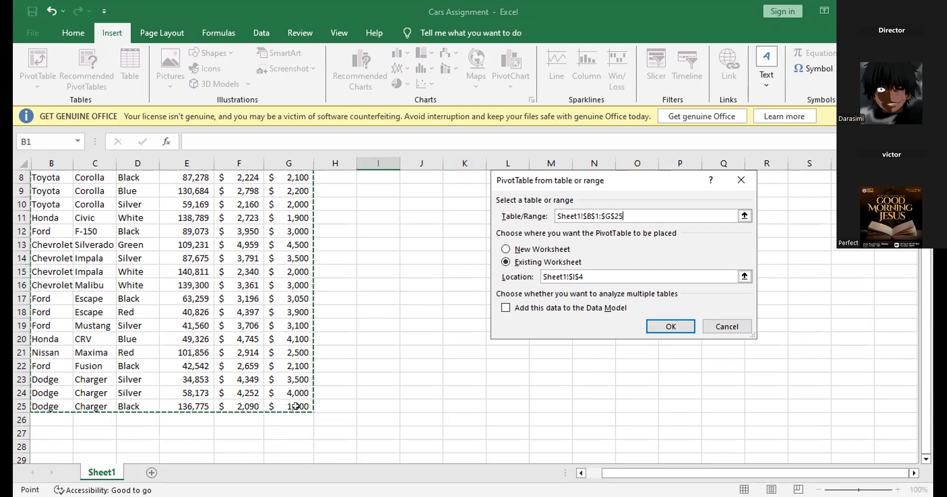
{"action": "scroll", "coordinate": [295, 406], "scroll_direction": "up", "scroll_amount": 3}
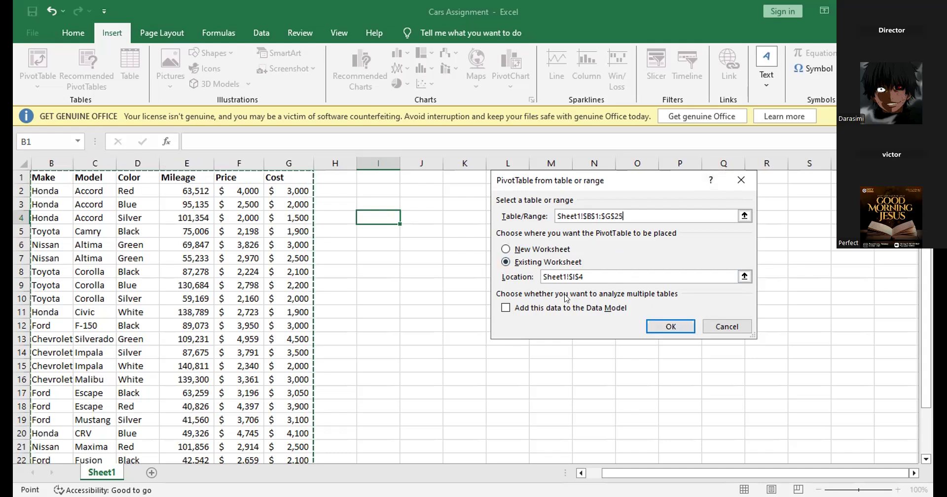
Step: Try to create the PivotTable with cell I2 picked in the source range, and cancel the setup
{"action": "left_click", "coordinate": [376, 191]}
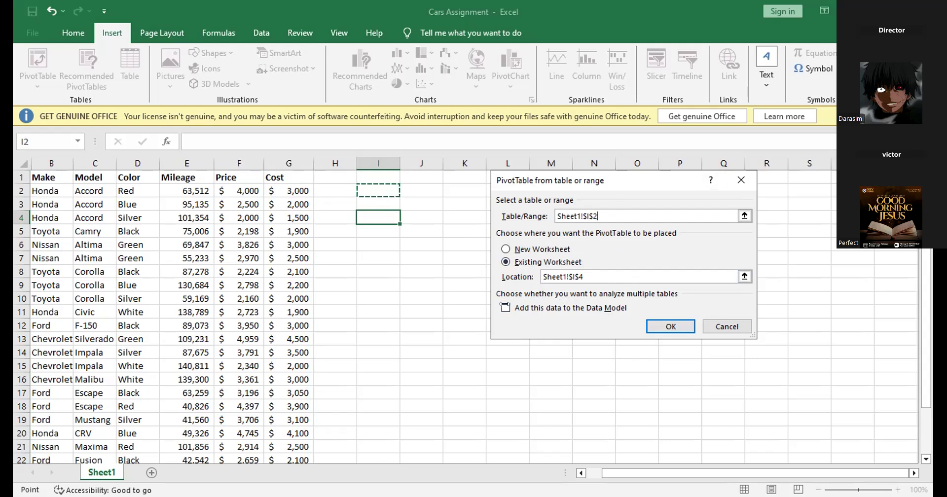
{"action": "left_click", "coordinate": [670, 325]}
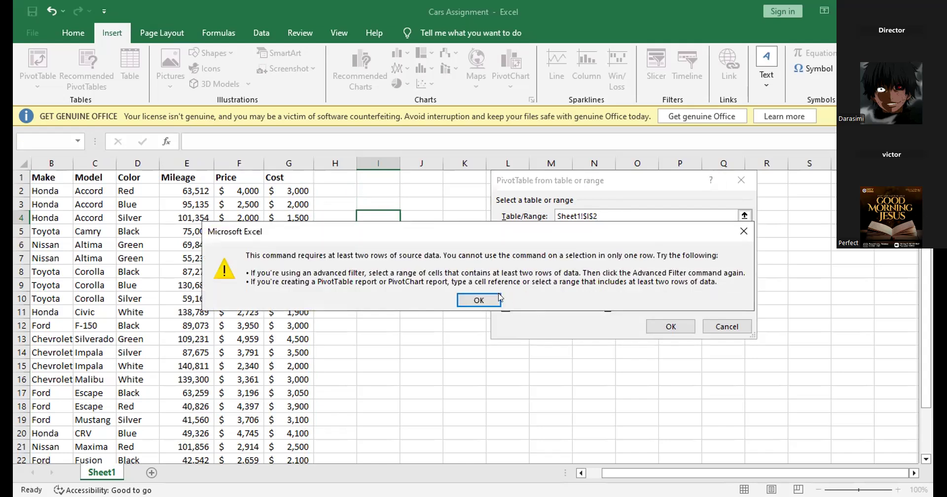
{"action": "left_click", "coordinate": [479, 300]}
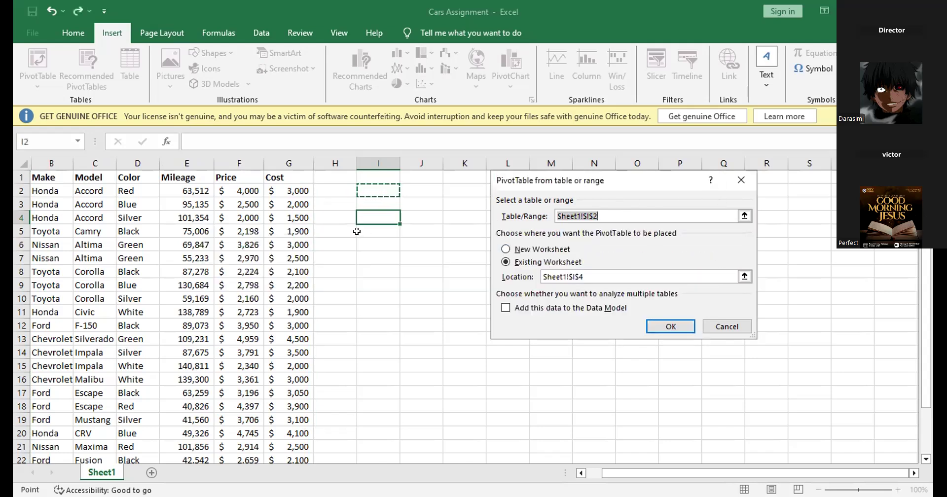
{"action": "key", "text": "Escape"}
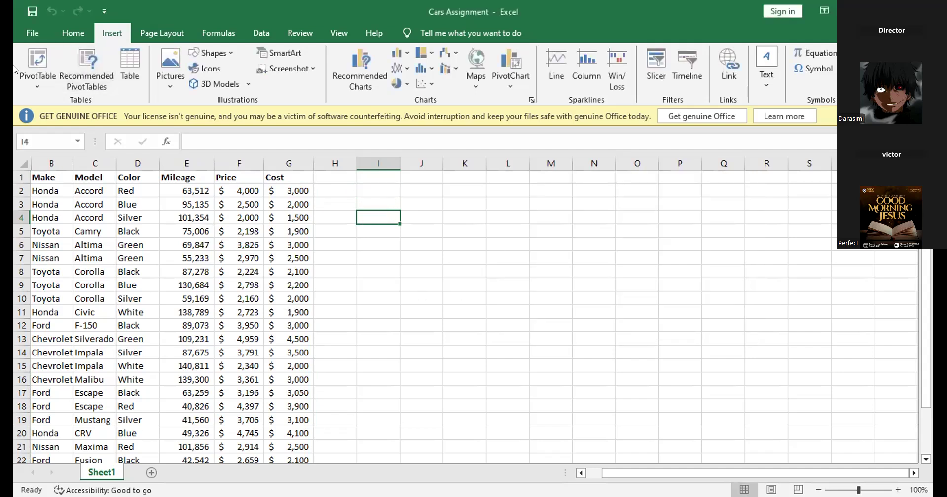
Step: Select the empty cell I3 beside the car data, leaving the PivotTable setup without creating anything
{"action": "left_click", "coordinate": [29, 71]}
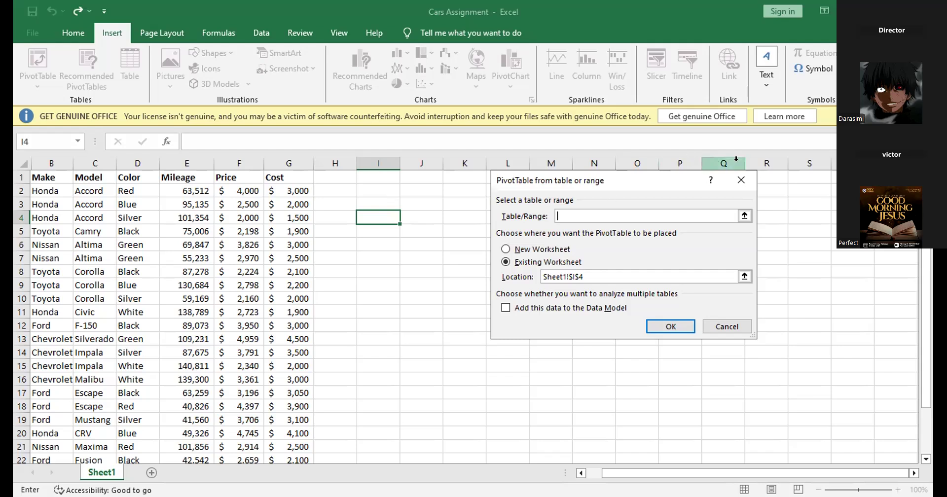
{"action": "left_click", "coordinate": [738, 179]}
{"action": "left_click", "coordinate": [372, 199]}
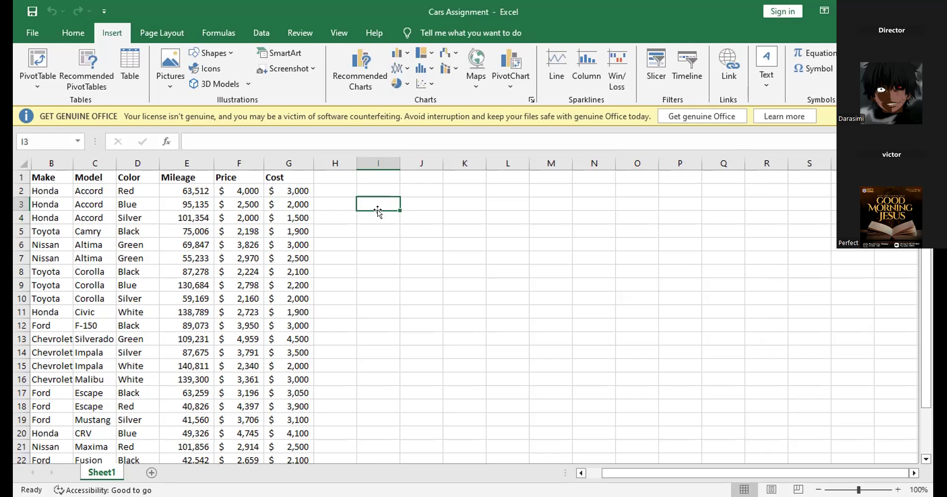
Step: Create a PivotTable from Sheet1!$B$1:$G$25 on the existing worksheet at cell I3
{"action": "left_click", "coordinate": [40, 69]}
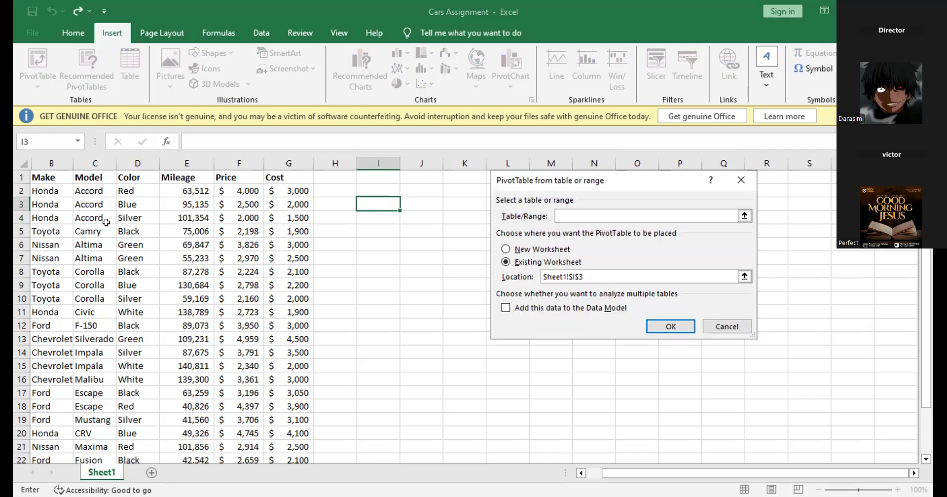
{"action": "left_click", "coordinate": [61, 177]}
{"action": "left_click_drag", "start_coordinate": [211, 447], "coordinate": [295, 434]}
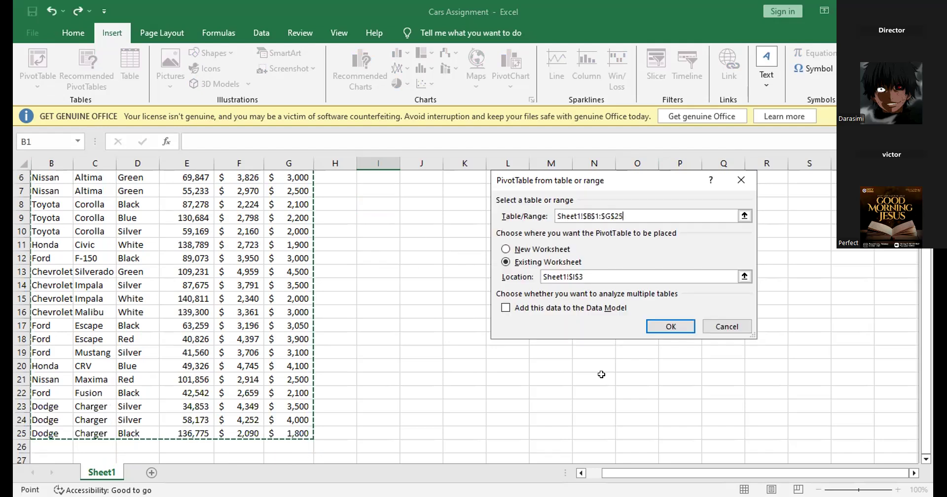
{"action": "key", "text": "Return"}
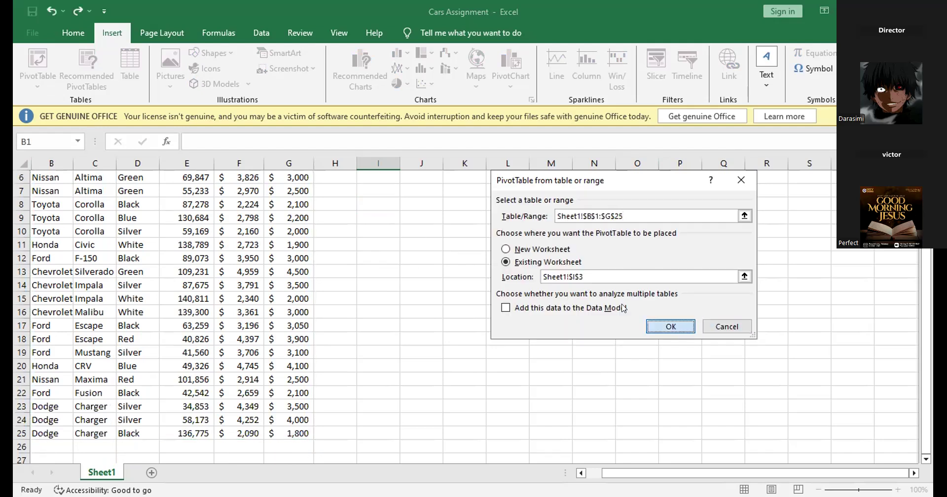
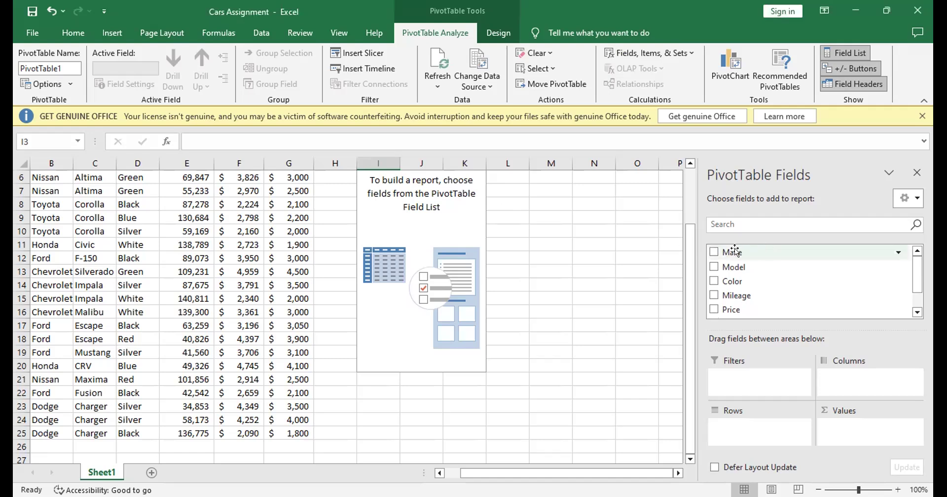
Step: Lay out the PivotTable with Make as rows and the sums of Price and Cost as values
{"action": "left_click_drag", "start_coordinate": [734, 250], "coordinate": [734, 428]}
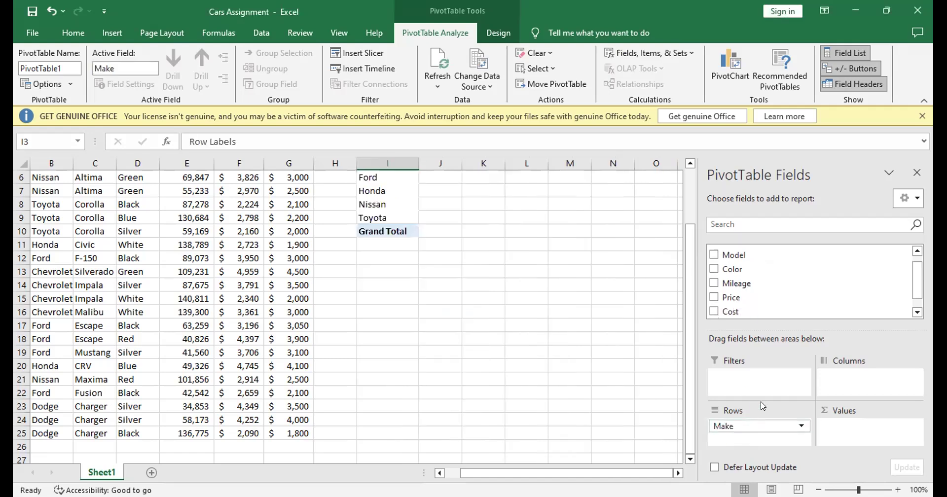
{"action": "scroll", "coordinate": [437, 255], "scroll_direction": "up", "scroll_amount": 2}
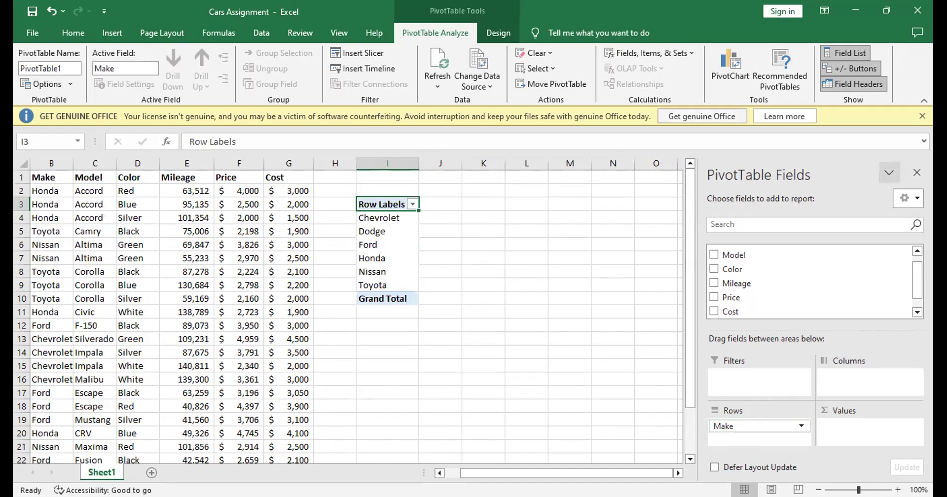
{"action": "scroll", "coordinate": [745, 286], "scroll_direction": "down", "scroll_amount": 1}
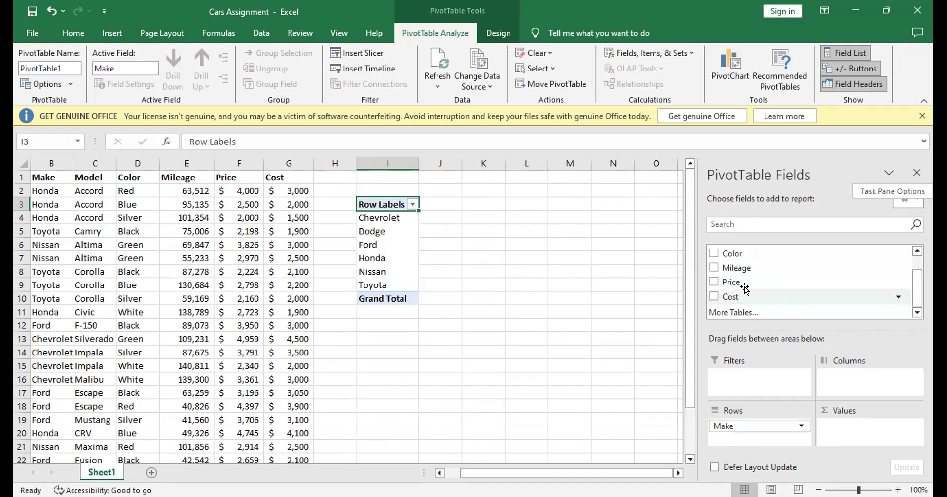
{"action": "left_click_drag", "start_coordinate": [729, 282], "coordinate": [852, 425]}
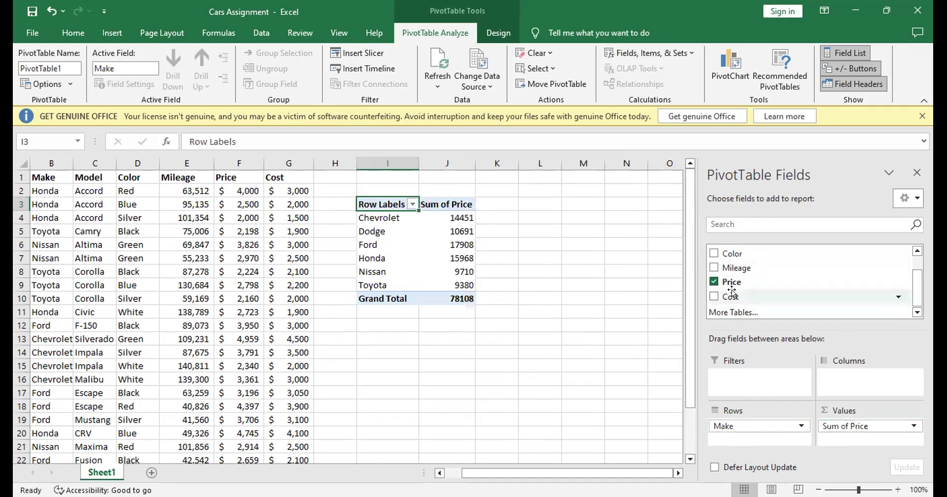
{"action": "left_click_drag", "start_coordinate": [732, 295], "coordinate": [838, 435]}
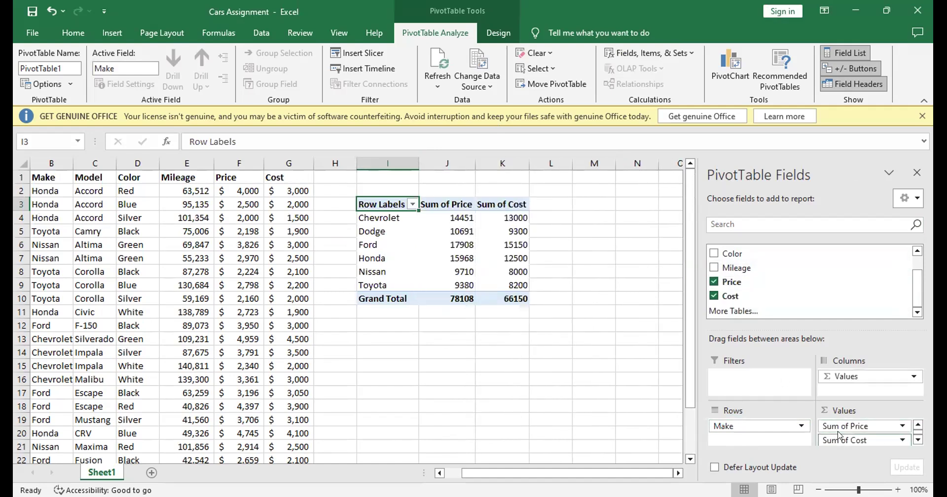
Step: Add Make to the PivotTable values as a count and place it ahead of Sum of Price
{"action": "scroll", "coordinate": [737, 259], "scroll_direction": "up", "scroll_amount": 2}
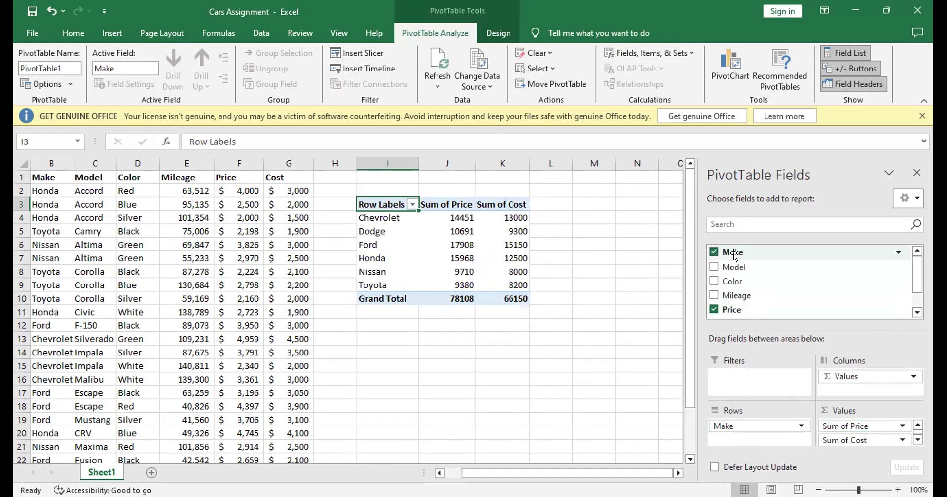
{"action": "left_click_drag", "start_coordinate": [732, 247], "coordinate": [859, 437]}
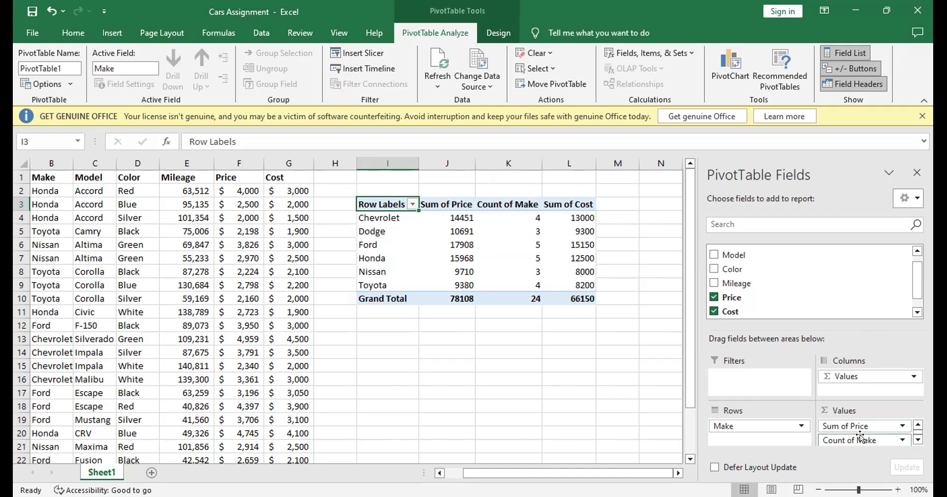
{"action": "scroll", "coordinate": [868, 437], "scroll_direction": "down", "scroll_amount": 1}
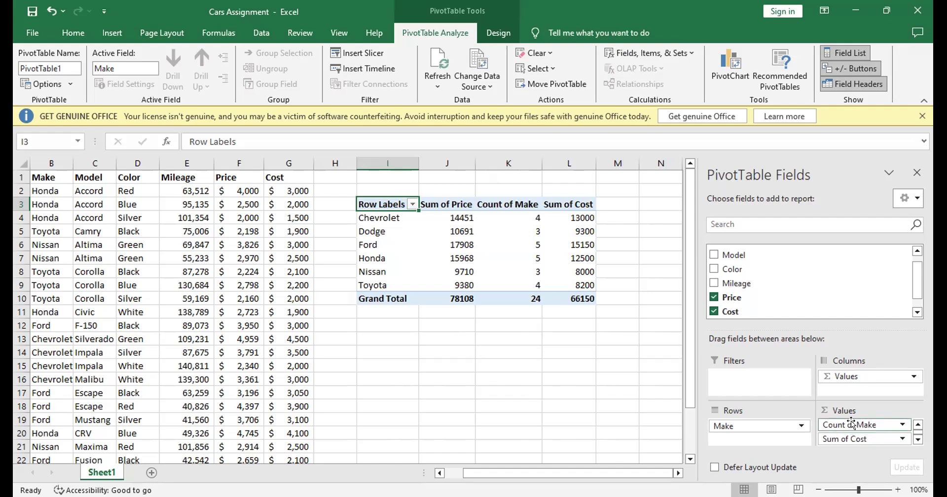
{"action": "mouse_move", "coordinate": [851, 421]}
{"action": "left_mouse_down"}
{"action": "mouse_move", "coordinate": [850, 410]}
{"action": "mouse_move", "coordinate": [844, 432]}
{"action": "mouse_move", "coordinate": [843, 420]}
{"action": "left_mouse_up"}
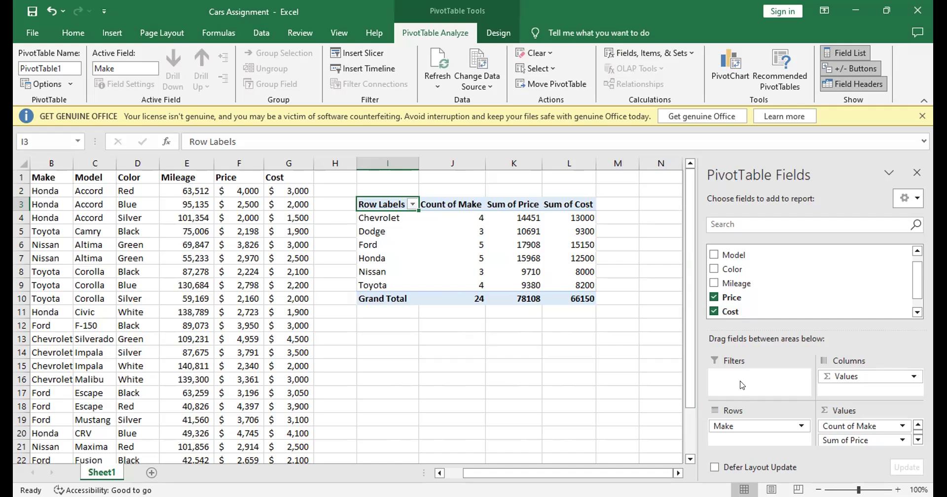
Step: Add the Color field to the PivotTable as a report filter
{"action": "scroll", "coordinate": [735, 291], "scroll_direction": "up", "scroll_amount": 1}
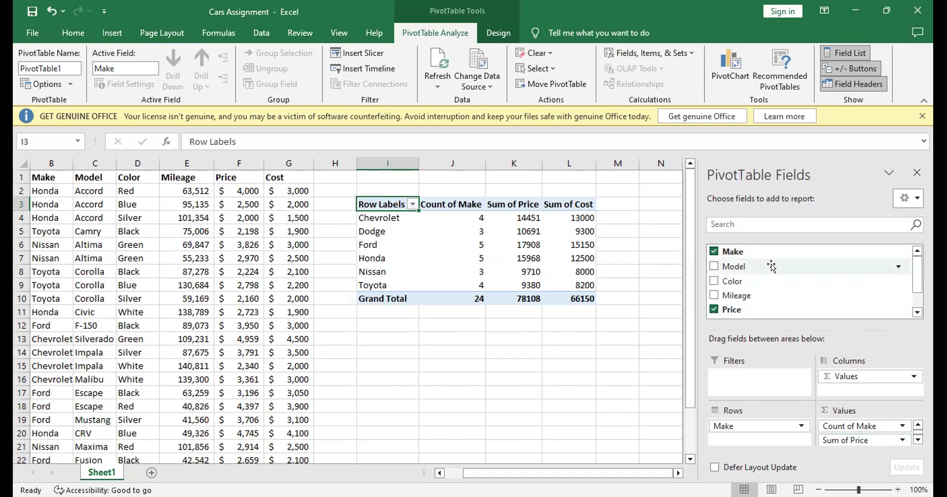
{"action": "scroll", "coordinate": [882, 270], "scroll_direction": "down", "scroll_amount": 1}
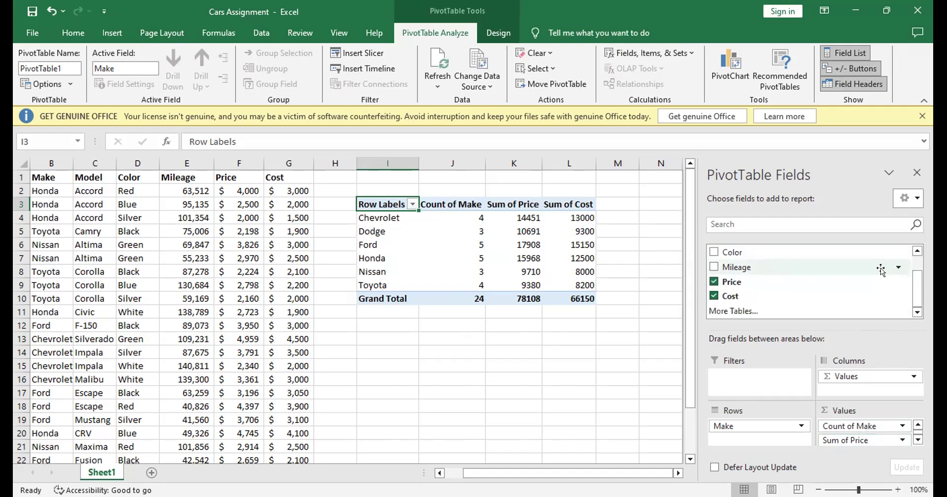
{"action": "scroll", "coordinate": [881, 270], "scroll_direction": "up", "scroll_amount": 1}
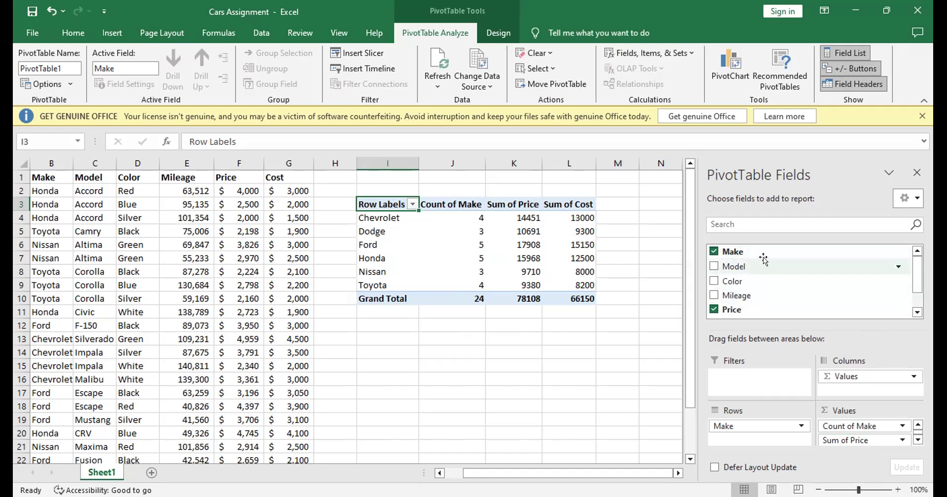
{"action": "left_click", "coordinate": [442, 213]}
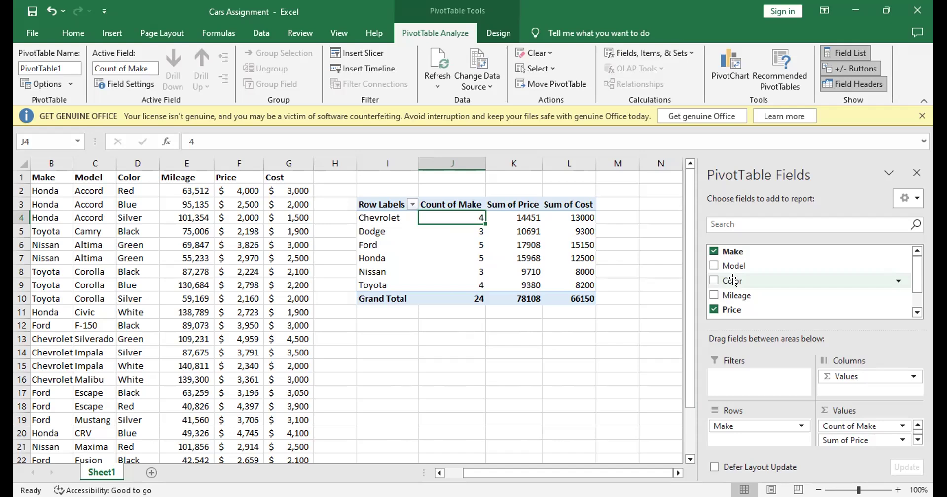
{"action": "left_click_drag", "start_coordinate": [733, 277], "coordinate": [760, 387]}
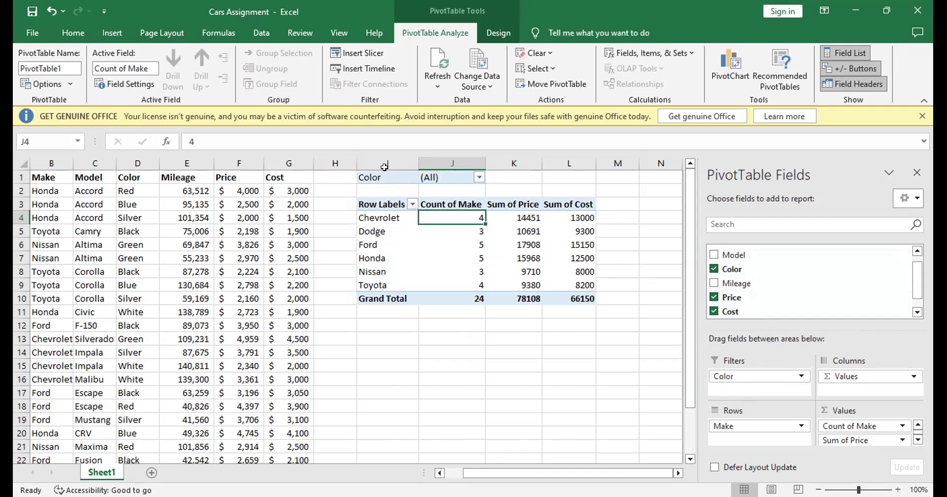
Step: Filter the PivotTable to show only Black cars
{"action": "left_click", "coordinate": [479, 178]}
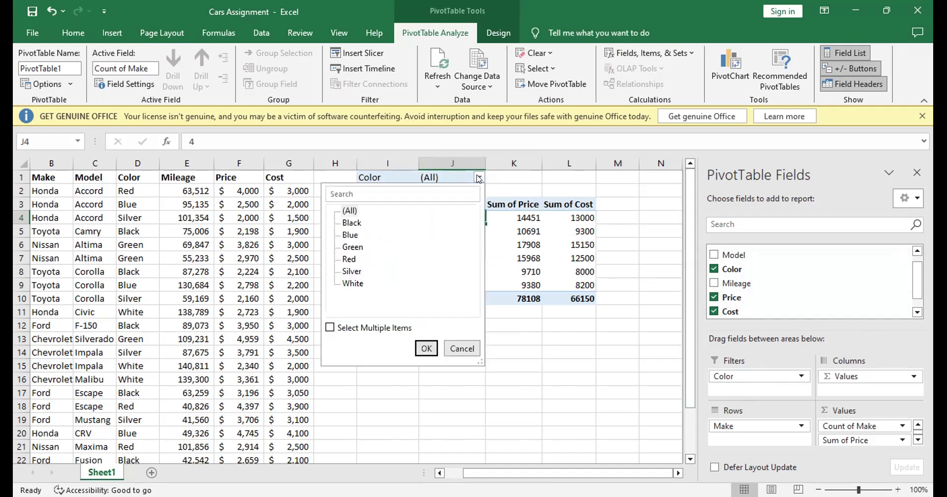
{"action": "left_click", "coordinate": [351, 226]}
{"action": "left_click", "coordinate": [427, 349]}
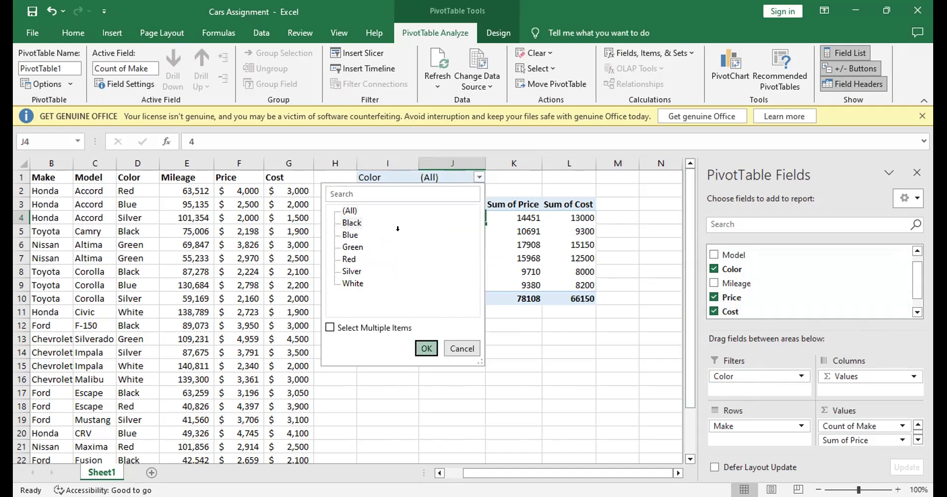
{"action": "key", "text": "Return"}
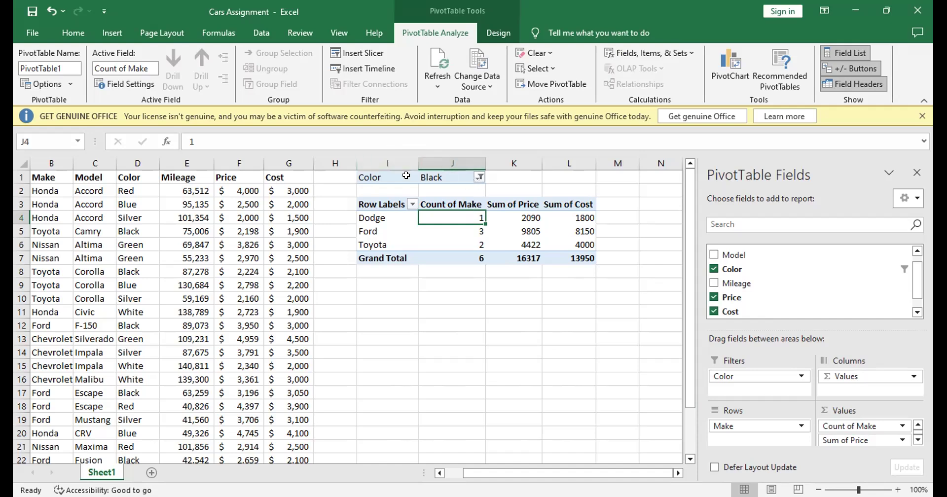
Step: Switch the PivotTable's Color filter to Silver
{"action": "left_click", "coordinate": [481, 179]}
{"action": "left_click", "coordinate": [349, 236]}
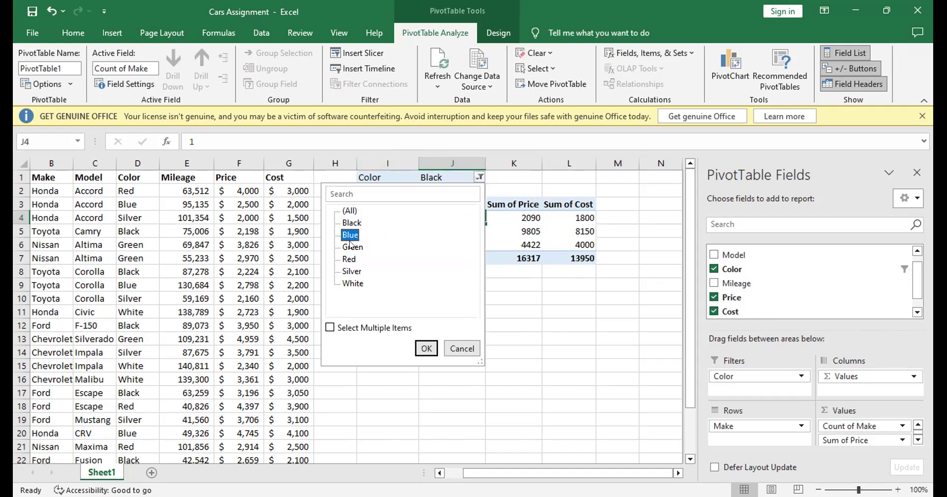
{"action": "left_click", "coordinate": [352, 247]}
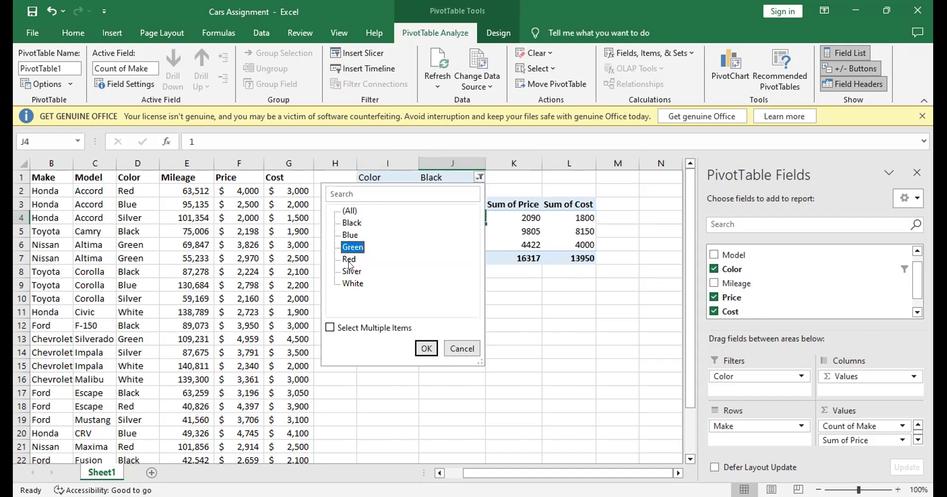
{"action": "left_click", "coordinate": [349, 258]}
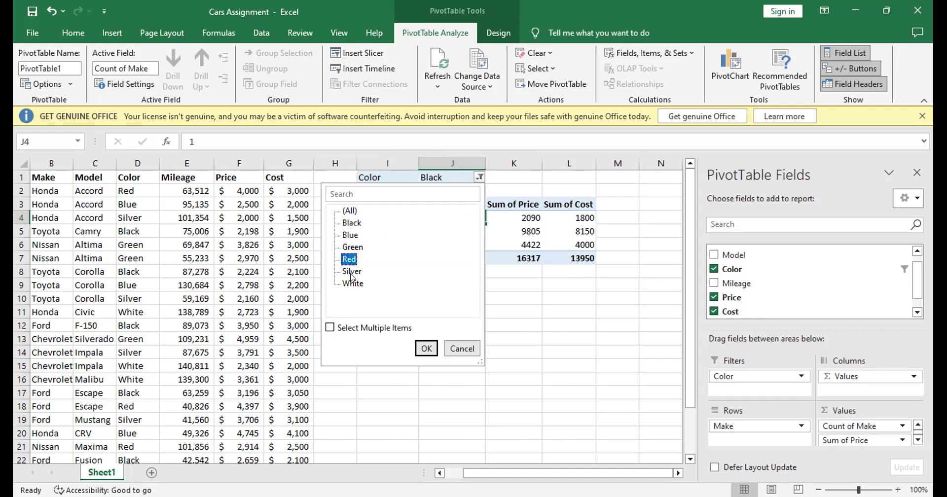
{"action": "left_click", "coordinate": [352, 283]}
{"action": "left_click", "coordinate": [351, 271]}
{"action": "left_click", "coordinate": [427, 346]}
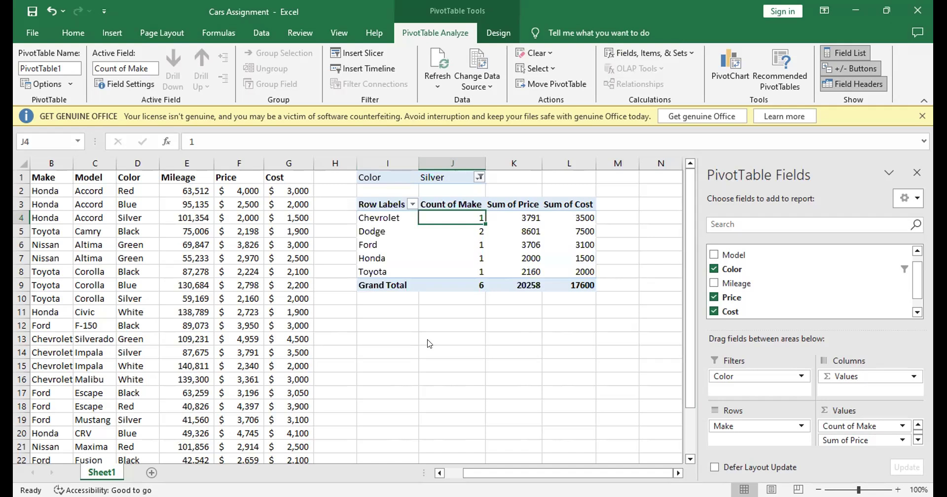
Step: Allow multiple items in the Color filter and include Red and Green along with Silver
{"action": "left_click", "coordinate": [479, 177]}
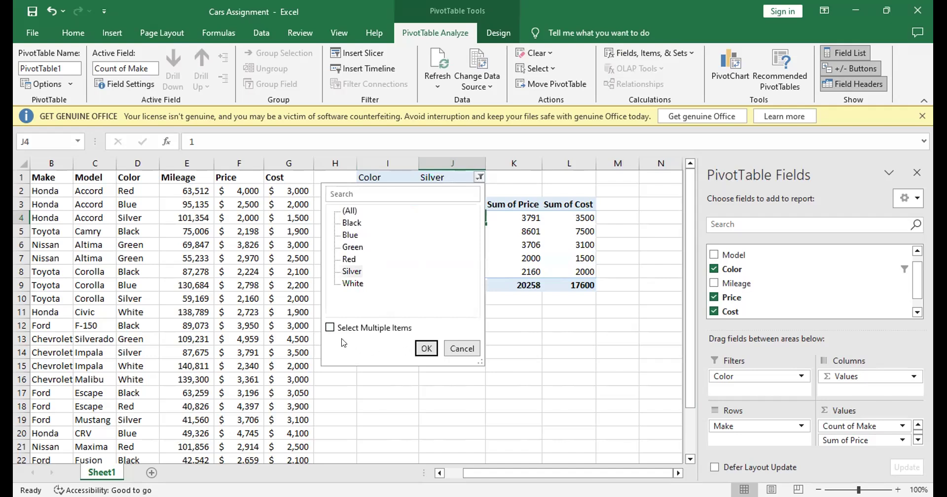
{"action": "left_click", "coordinate": [330, 328]}
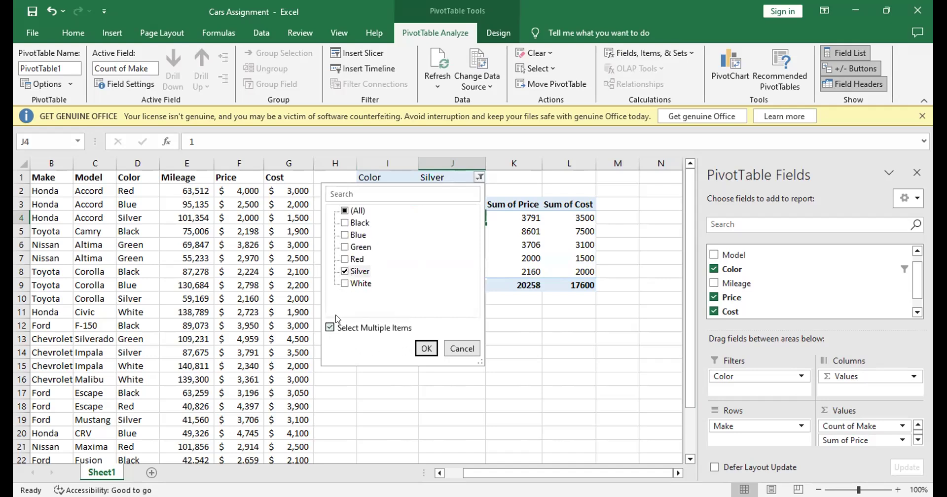
{"action": "left_click", "coordinate": [345, 260]}
{"action": "left_click", "coordinate": [427, 349]}
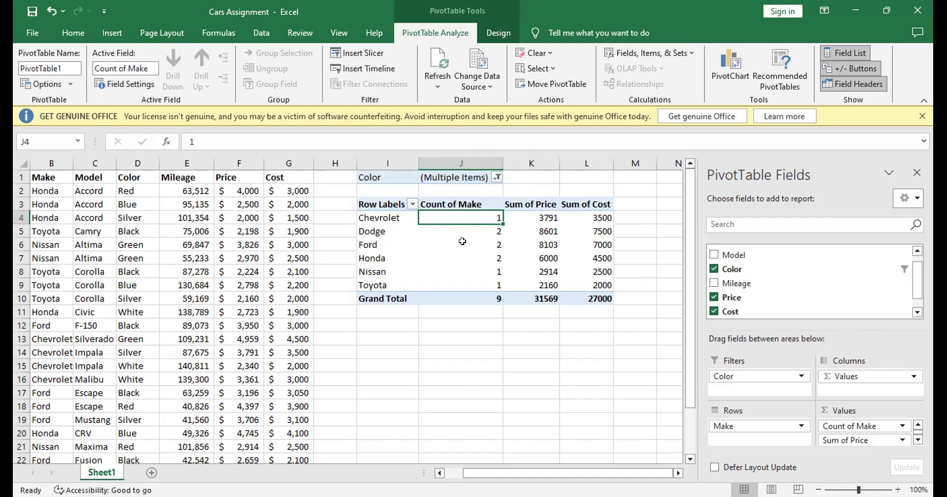
{"action": "left_click", "coordinate": [496, 177]}
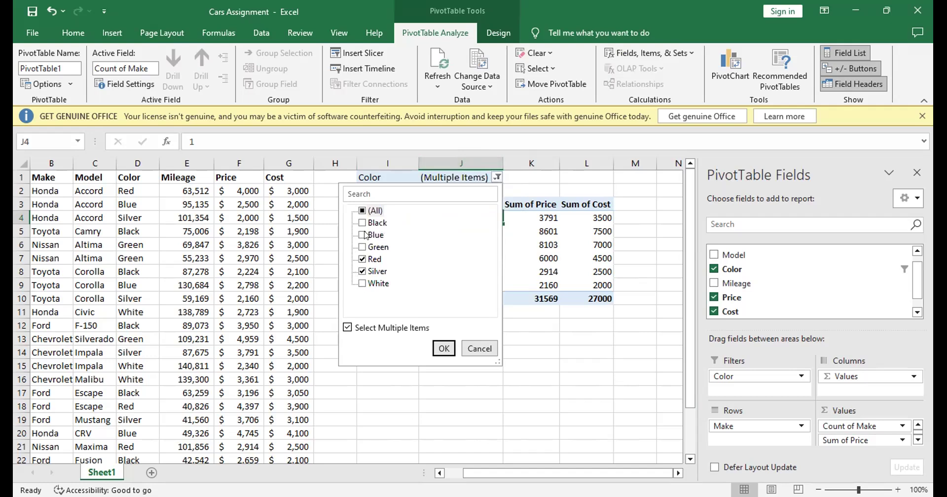
{"action": "left_click", "coordinate": [362, 247]}
{"action": "left_click", "coordinate": [445, 349]}
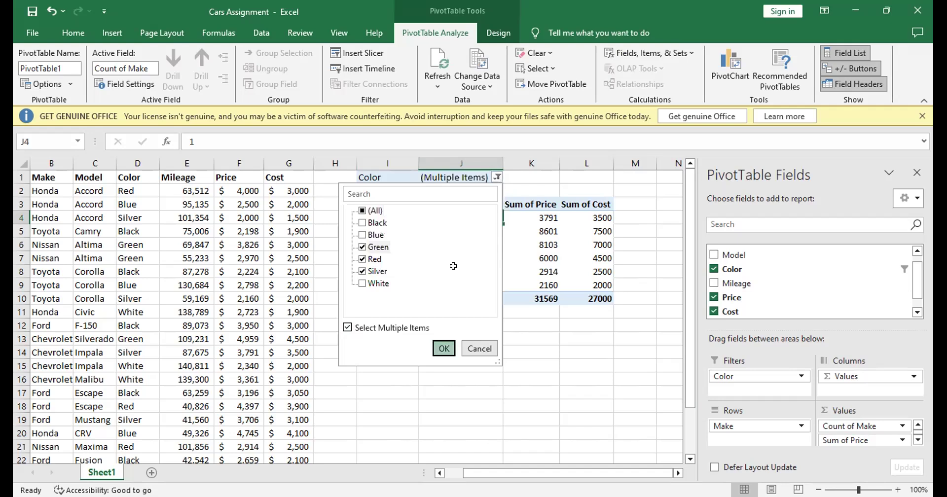
Step: Try summarising the Count of Make values by Max, and undo the change
{"action": "right_click", "coordinate": [466, 254]}
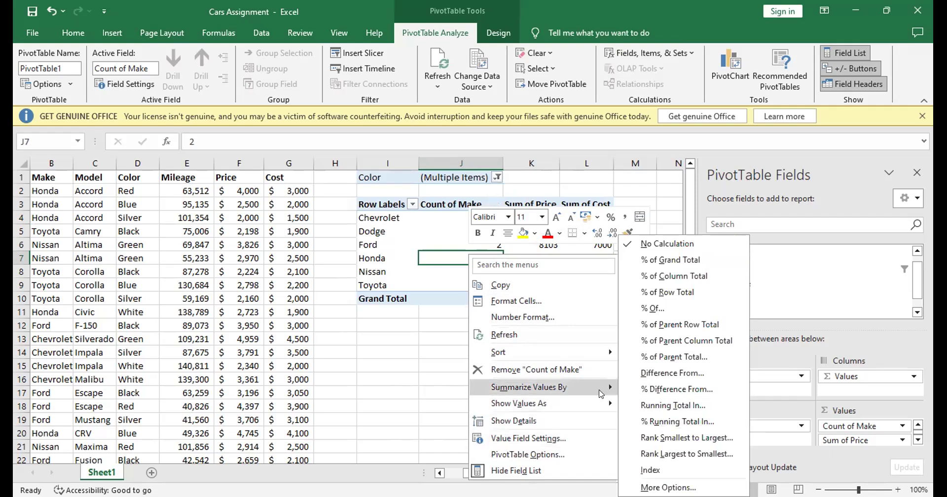
{"action": "mouse_move", "coordinate": [600, 388]}
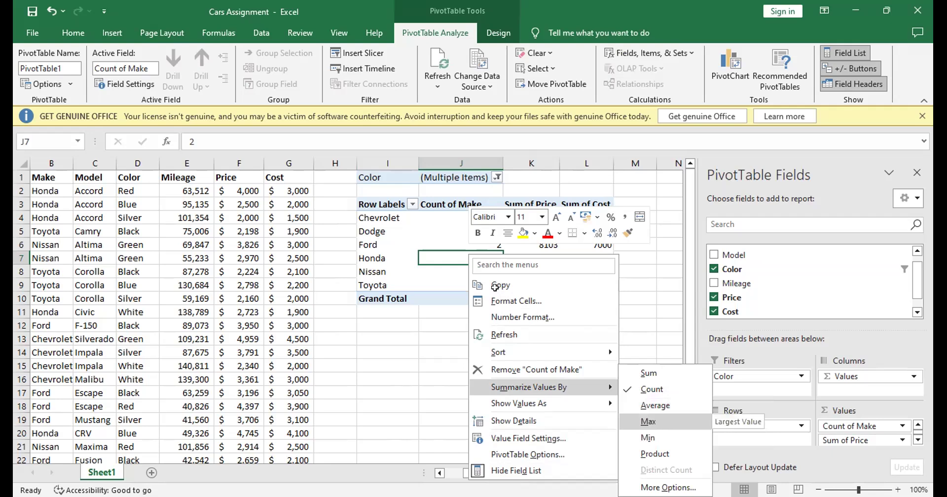
{"action": "key", "text": "Return"}
{"action": "key", "text": "ctrl+z"}
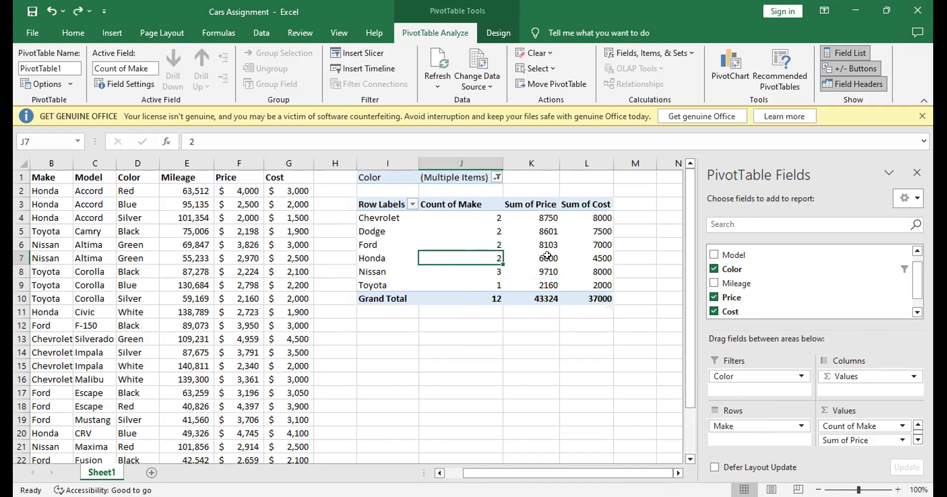
Step: Try summarising the Sum of Cost values by Average, and undo the change
{"action": "right_click", "coordinate": [584, 217]}
{"action": "left_click", "coordinate": [578, 221]}
{"action": "left_click_drag", "start_coordinate": [571, 211], "coordinate": [576, 277]}
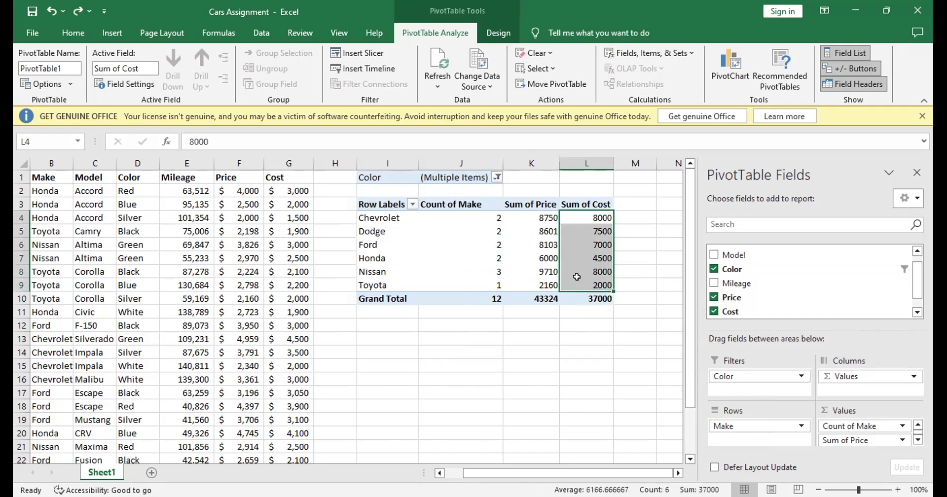
{"action": "right_click", "coordinate": [577, 279]}
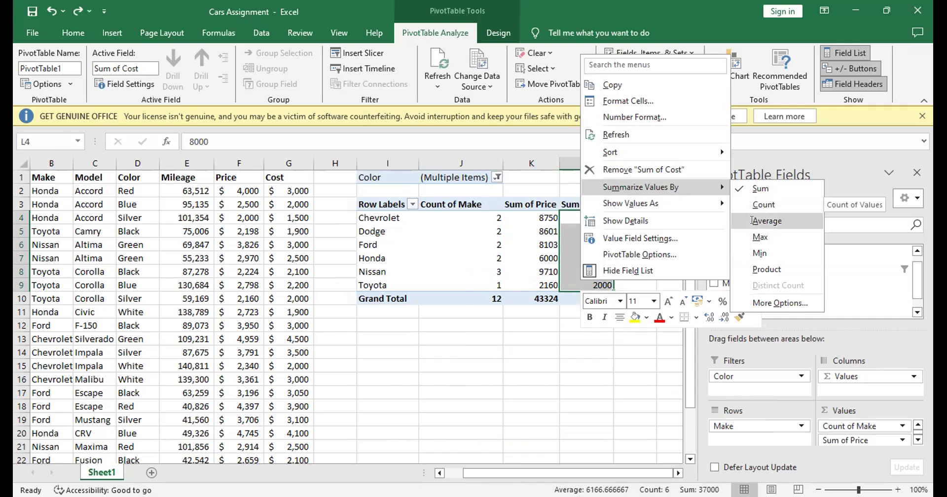
{"action": "left_click", "coordinate": [757, 222]}
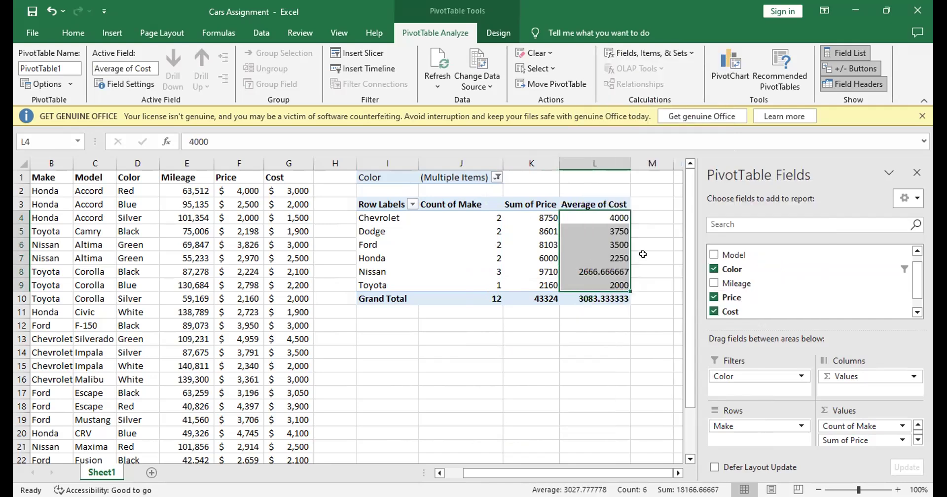
{"action": "left_click", "coordinate": [643, 255]}
{"action": "left_click", "coordinate": [602, 218]}
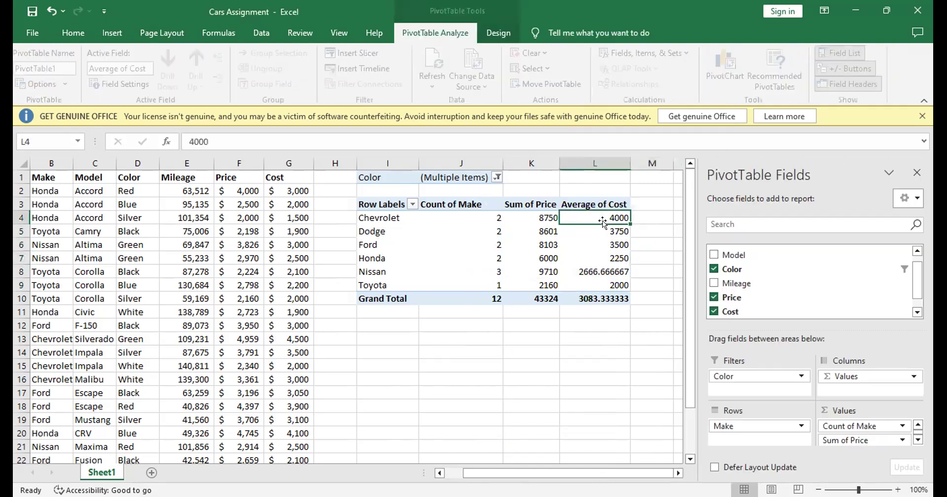
{"action": "key", "text": "ctrl+z"}
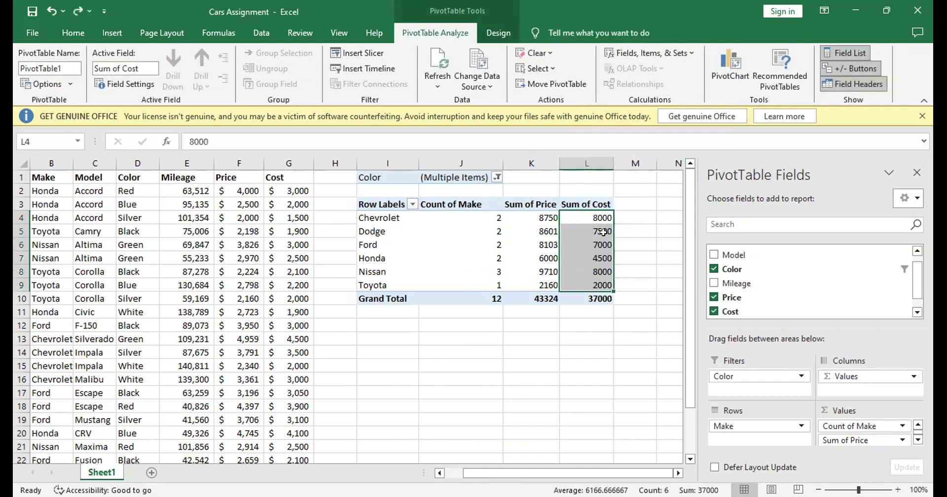
{"action": "left_click", "coordinate": [633, 252]}
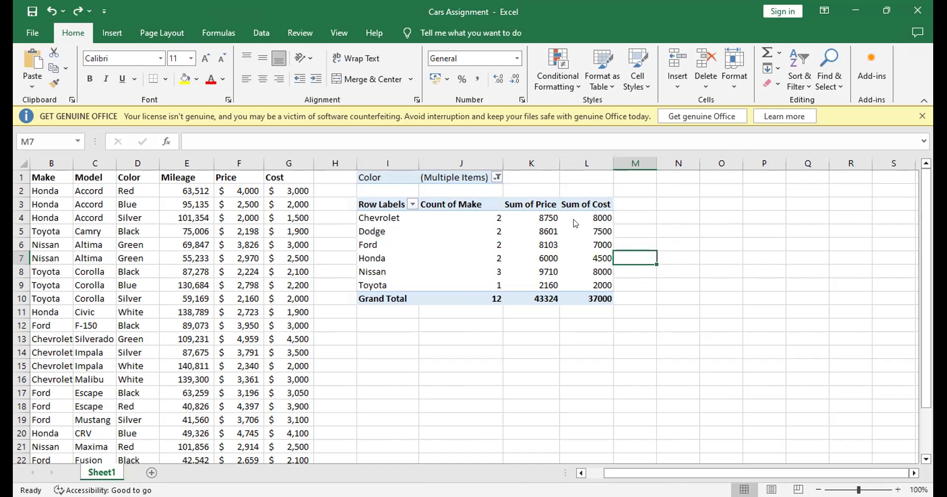
Step: Summarise the PivotTable's Price values by Max instead of Sum
{"action": "left_click", "coordinate": [526, 214]}
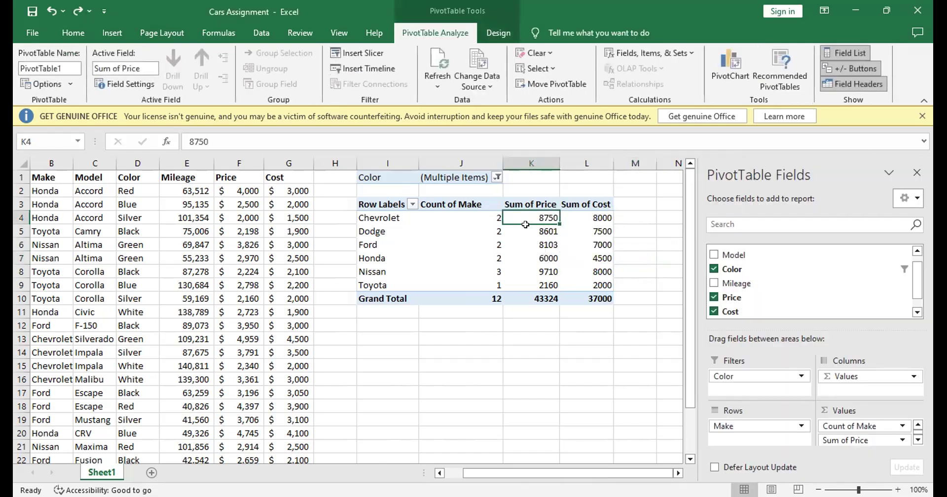
{"action": "right_click", "coordinate": [527, 213]}
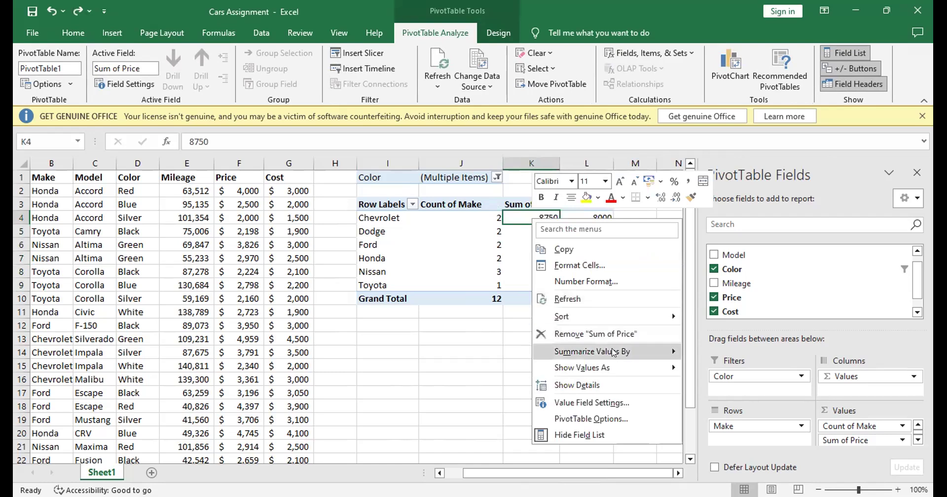
{"action": "mouse_move", "coordinate": [612, 352]}
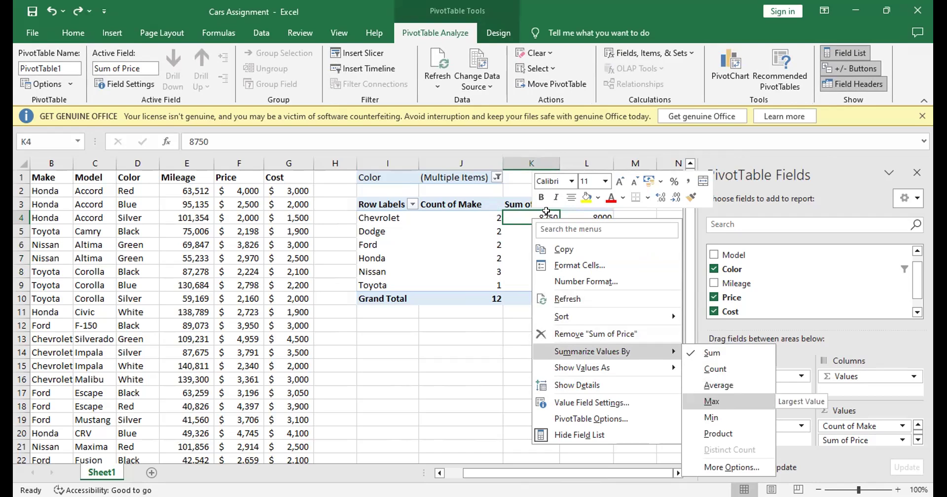
{"action": "key", "text": "Return"}
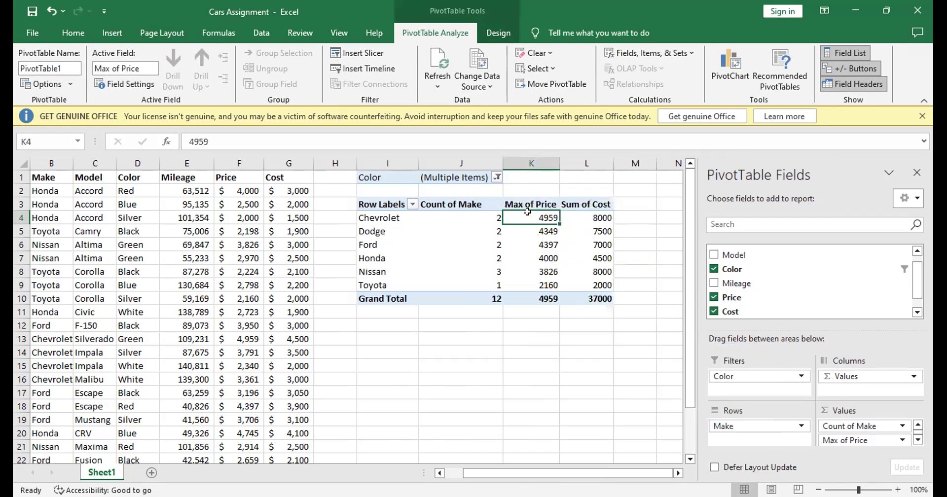
{"action": "mouse_move", "coordinate": [540, 296]}
{"action": "left_click_drag", "start_coordinate": [493, 475], "coordinate": [400, 466]}
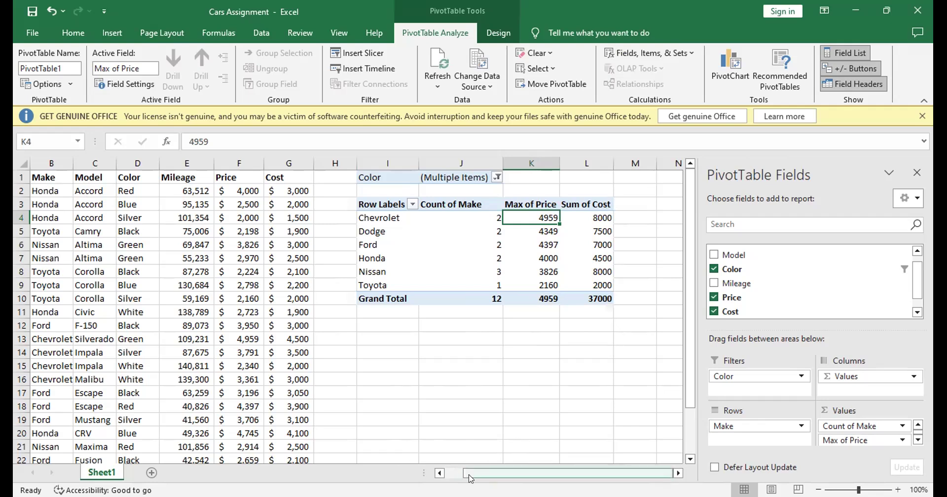
Step: Check the individual Honda prices in the source data against the PivotTable's Max of Price column
{"action": "left_click", "coordinate": [72, 192]}
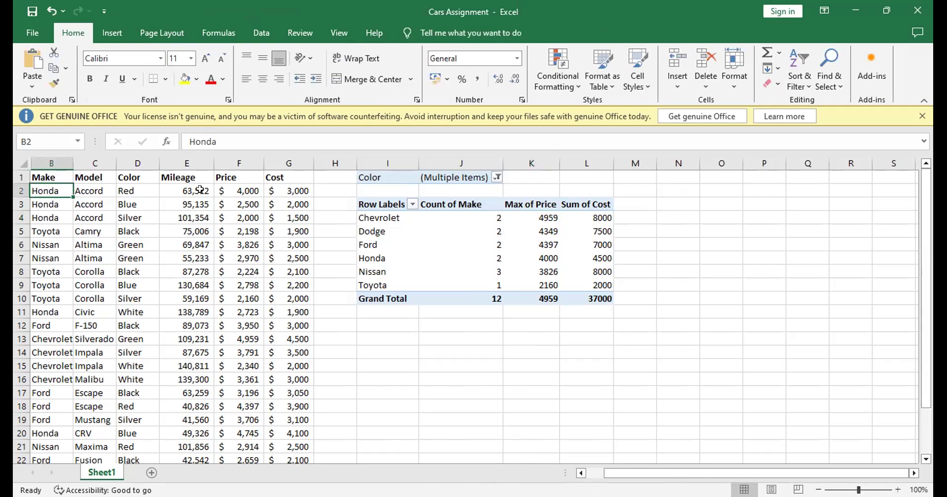
{"action": "left_click", "coordinate": [245, 190]}
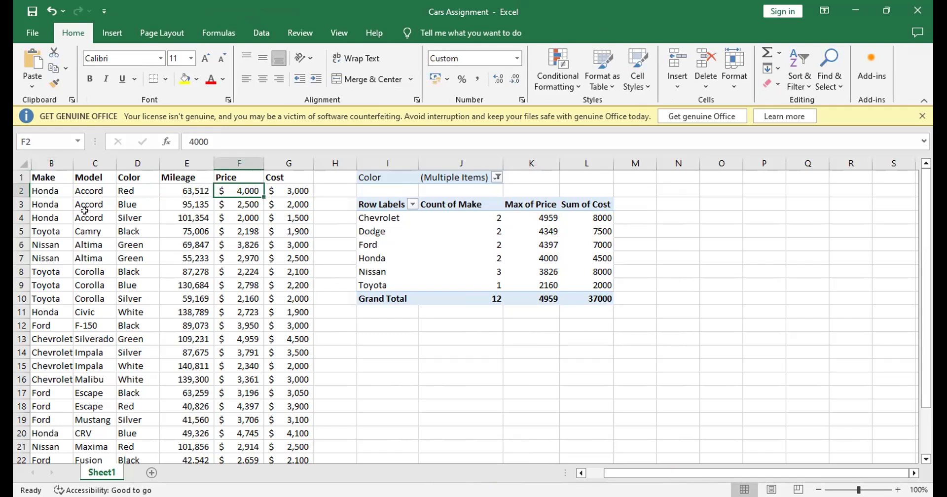
{"action": "left_click", "coordinate": [129, 203]}
{"action": "left_click", "coordinate": [247, 202]}
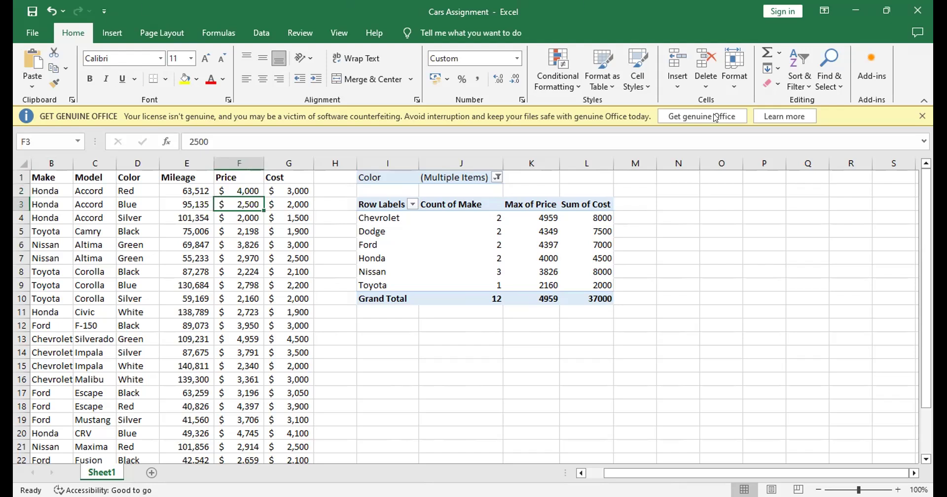
{"action": "left_click", "coordinate": [525, 214]}
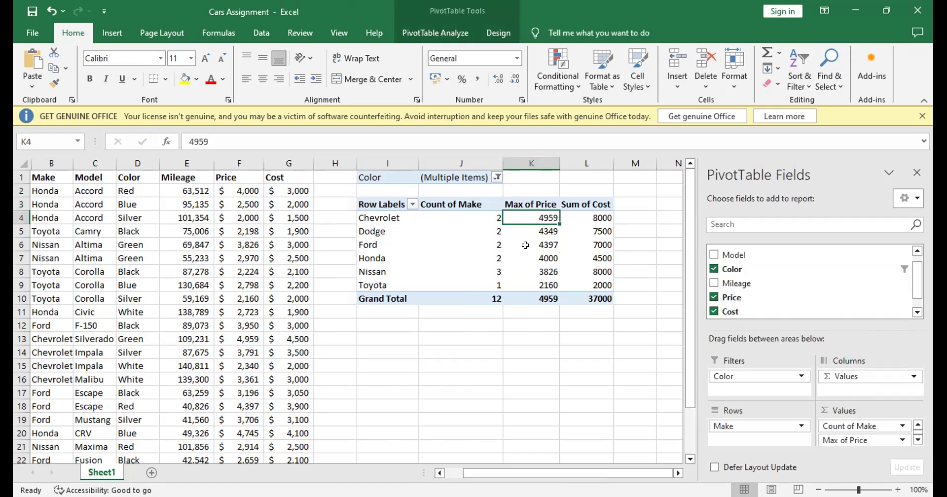
{"action": "mouse_move", "coordinate": [525, 245]}
Step: Include all colours in the PivotTable's Color filter
{"action": "left_click", "coordinate": [495, 177]}
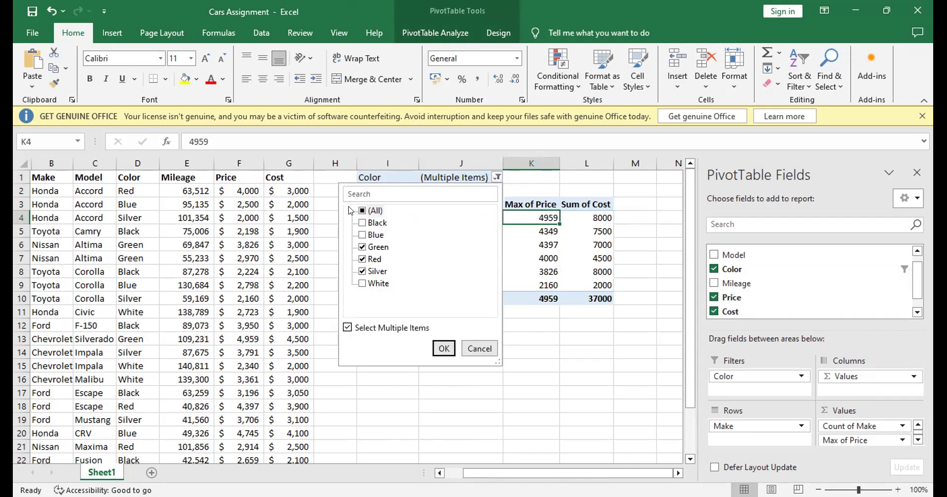
{"action": "left_click", "coordinate": [362, 211]}
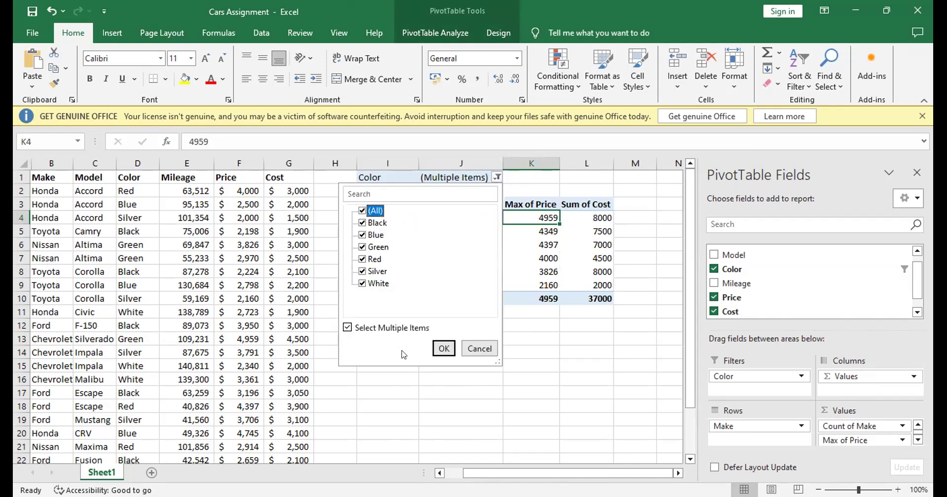
{"action": "left_click", "coordinate": [441, 346]}
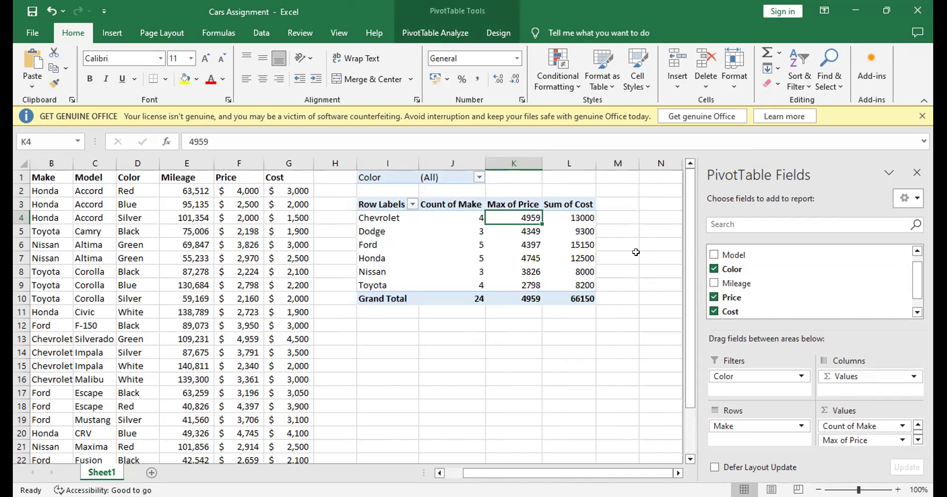
{"action": "left_click", "coordinate": [646, 256]}
{"action": "mouse_move", "coordinate": [515, 214]}
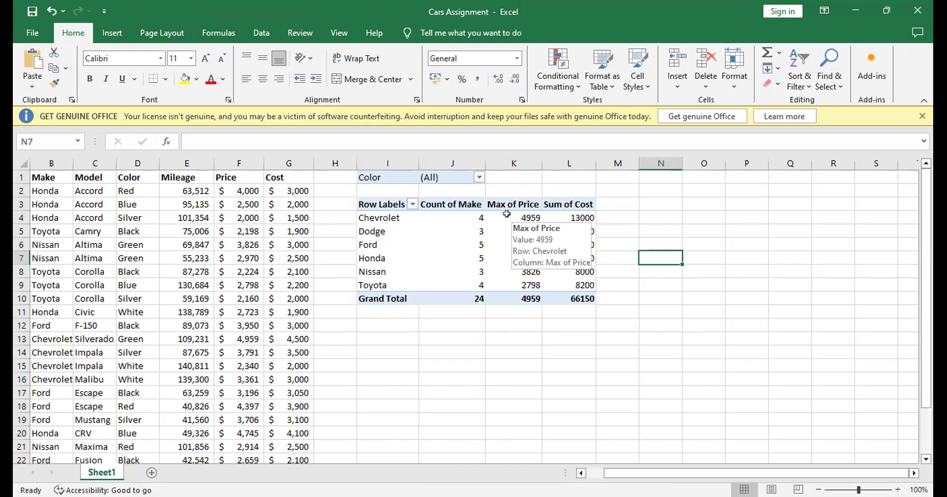
{"action": "mouse_move", "coordinate": [460, 213]}
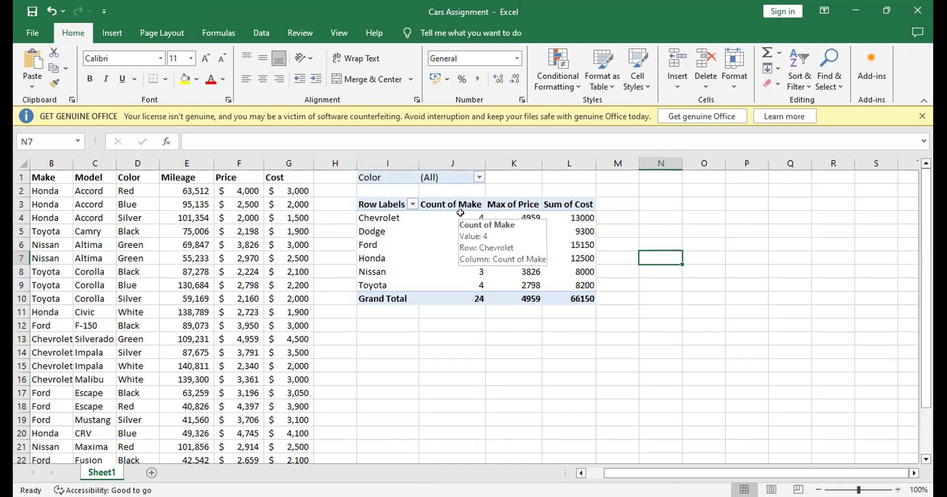
Step: Switch the PivotTable's Price values back to being summarised by Sum
{"action": "left_click", "coordinate": [524, 216]}
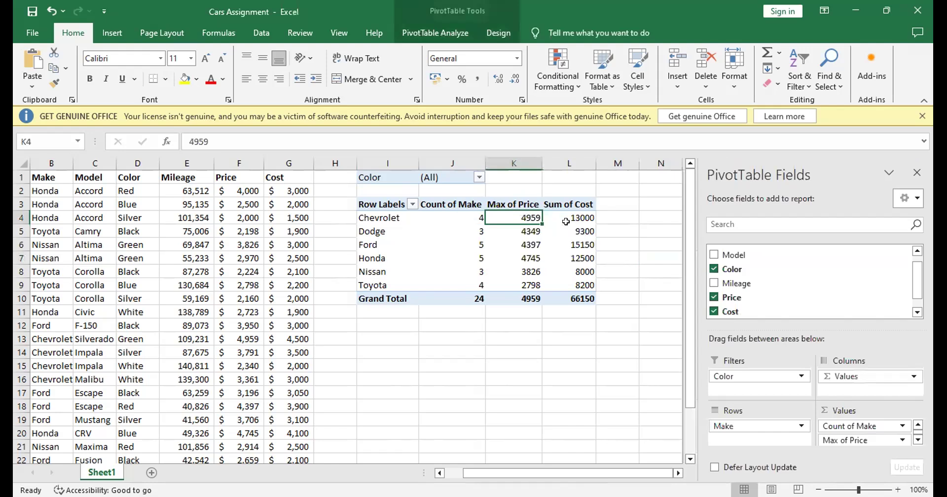
{"action": "right_click", "coordinate": [508, 215]}
{"action": "mouse_move", "coordinate": [585, 352]}
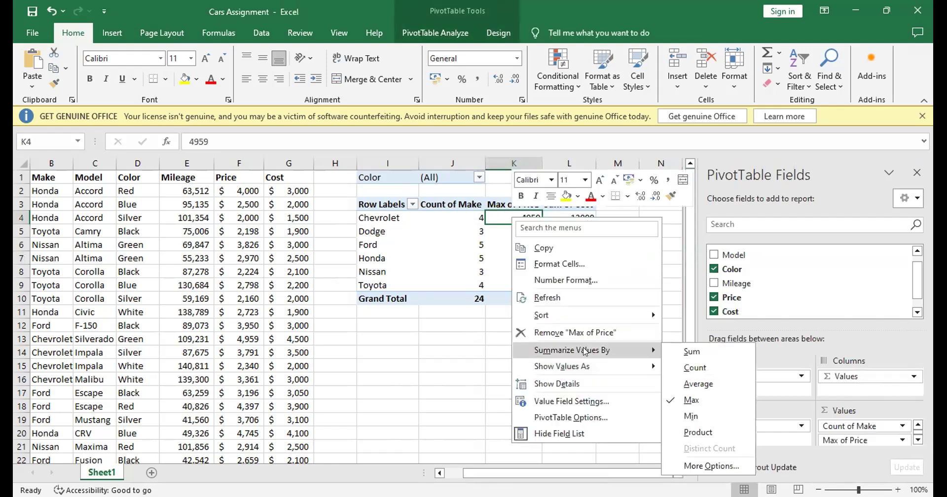
{"action": "left_click", "coordinate": [684, 352]}
{"action": "left_click", "coordinate": [643, 227]}
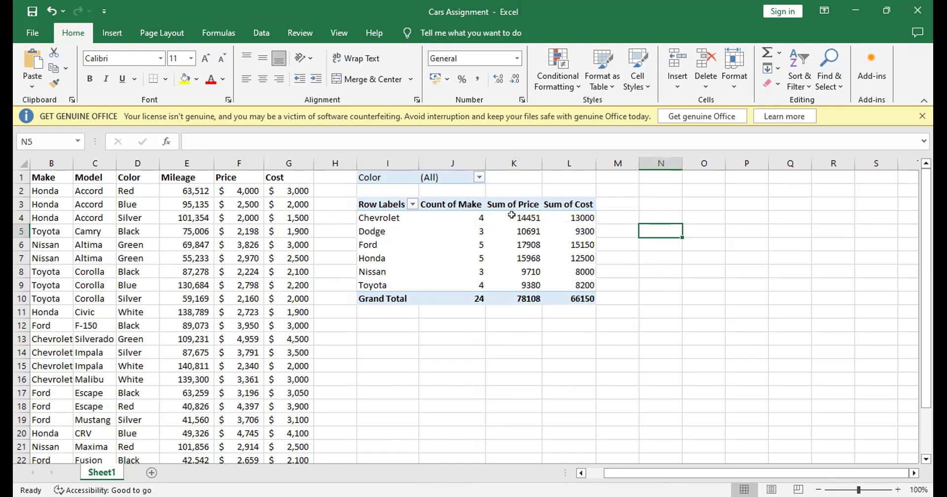
{"action": "mouse_move", "coordinate": [512, 215]}
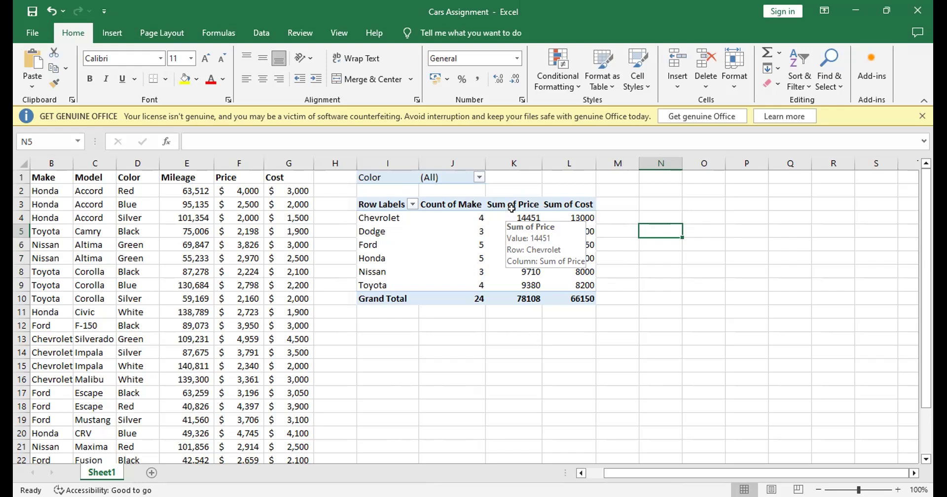
{"action": "left_click", "coordinate": [504, 220]}
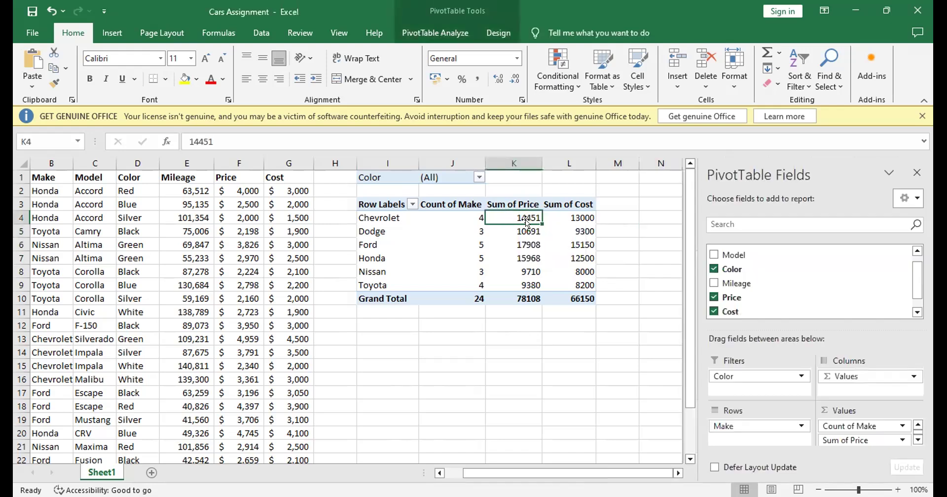
{"action": "mouse_move", "coordinate": [527, 215]}
{"action": "key", "text": "alt+Tab"}
{"action": "left_click", "coordinate": [392, 352]}
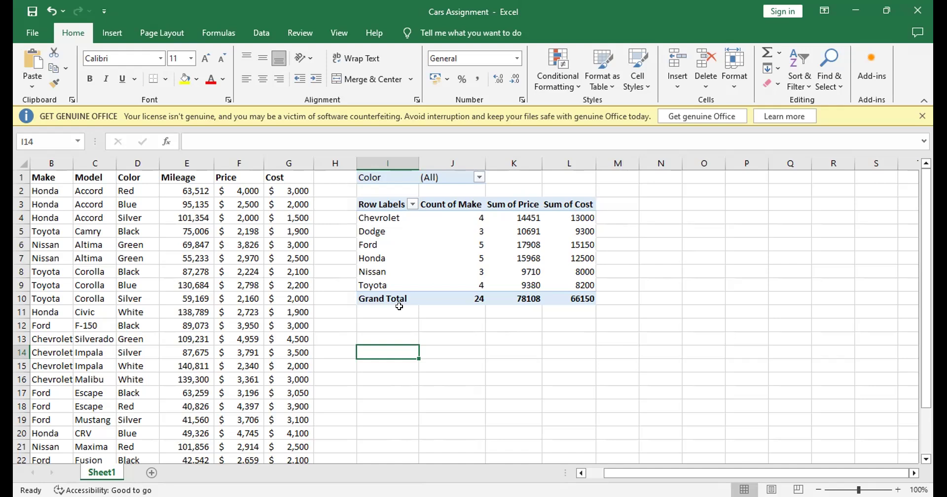
{"action": "mouse_move", "coordinate": [460, 276]}
{"action": "mouse_move", "coordinate": [588, 212]}
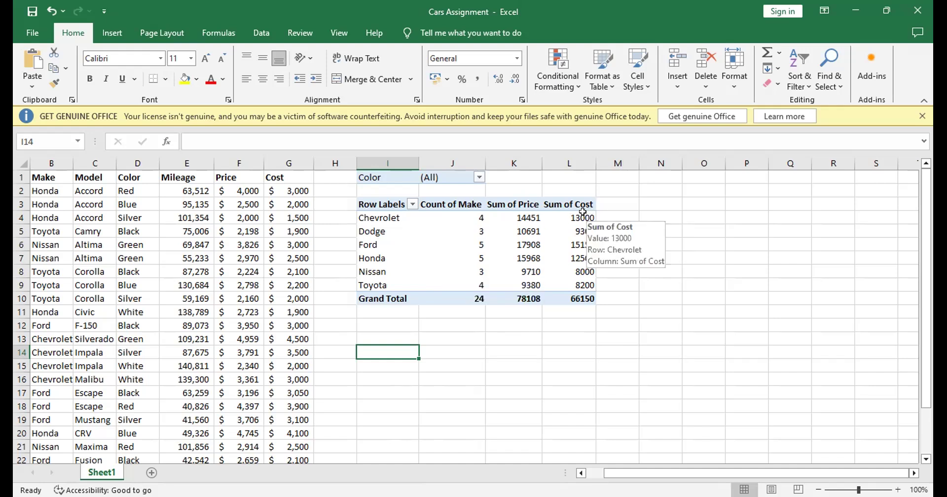
{"action": "mouse_move", "coordinate": [518, 219]}
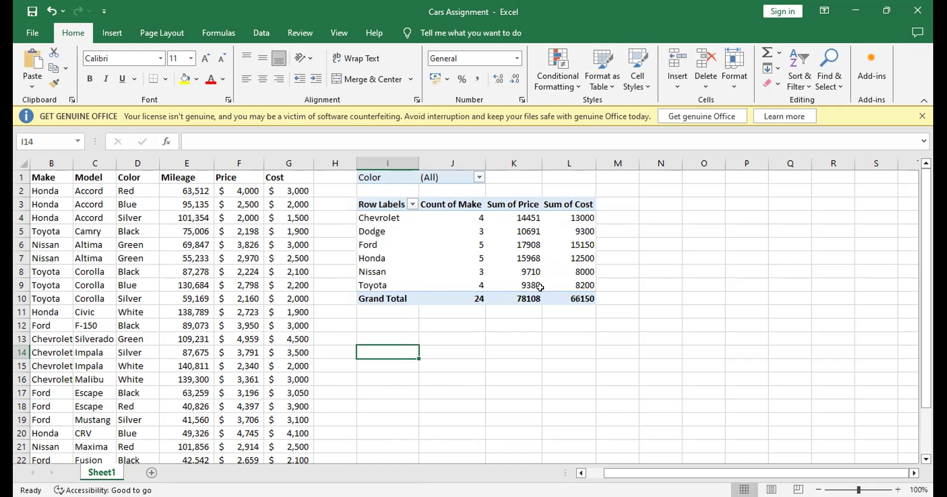
Step: Clear all colours in the Color filter and include only Black
{"action": "mouse_move", "coordinate": [525, 254]}
{"action": "mouse_move", "coordinate": [495, 297]}
{"action": "left_click", "coordinate": [478, 177]}
{"action": "left_click", "coordinate": [344, 211]}
{"action": "left_click", "coordinate": [345, 223]}
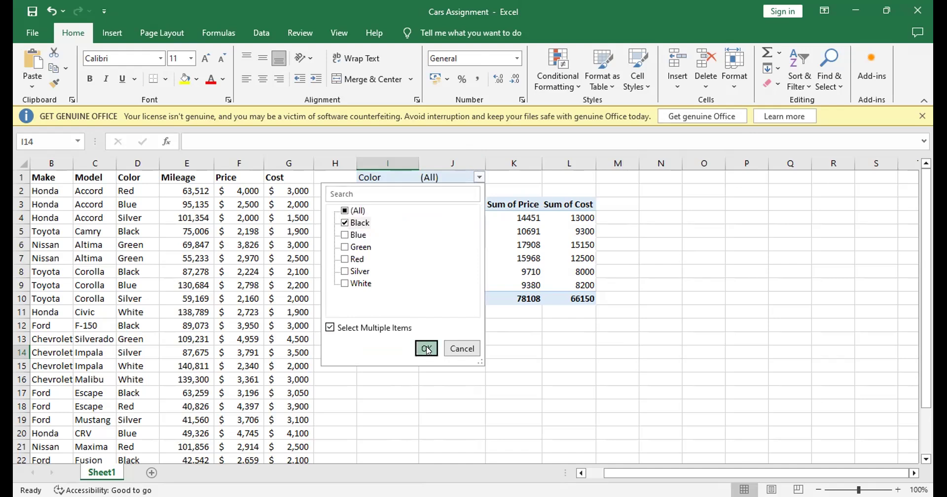
{"action": "left_click", "coordinate": [427, 349]}
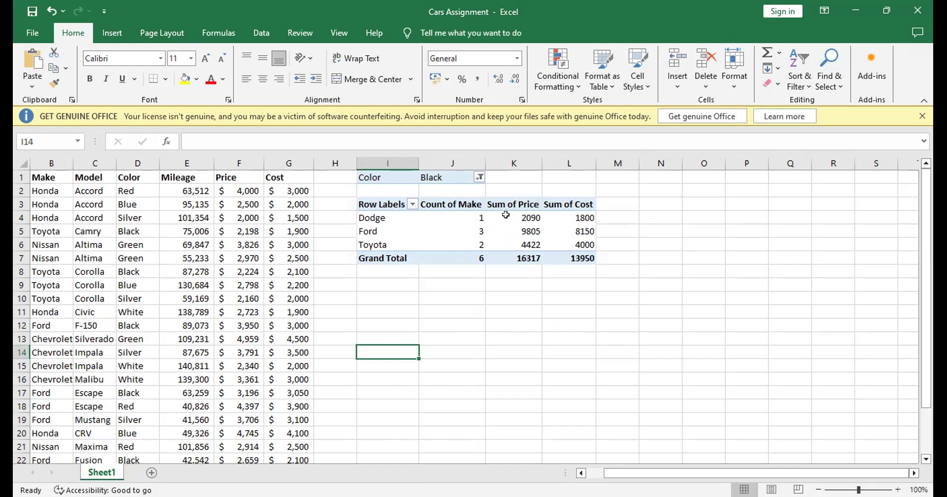
{"action": "left_click", "coordinate": [523, 217]}
{"action": "right_click", "coordinate": [531, 221]}
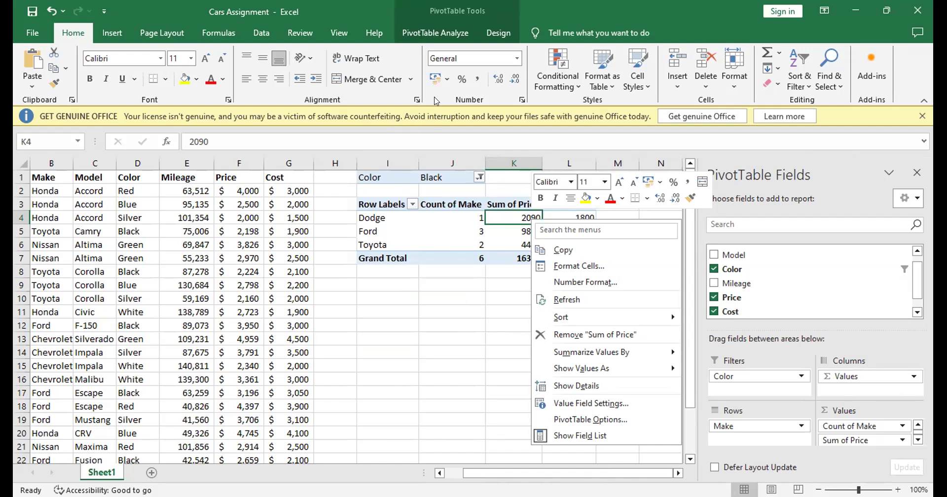
{"action": "left_click", "coordinate": [503, 307]}
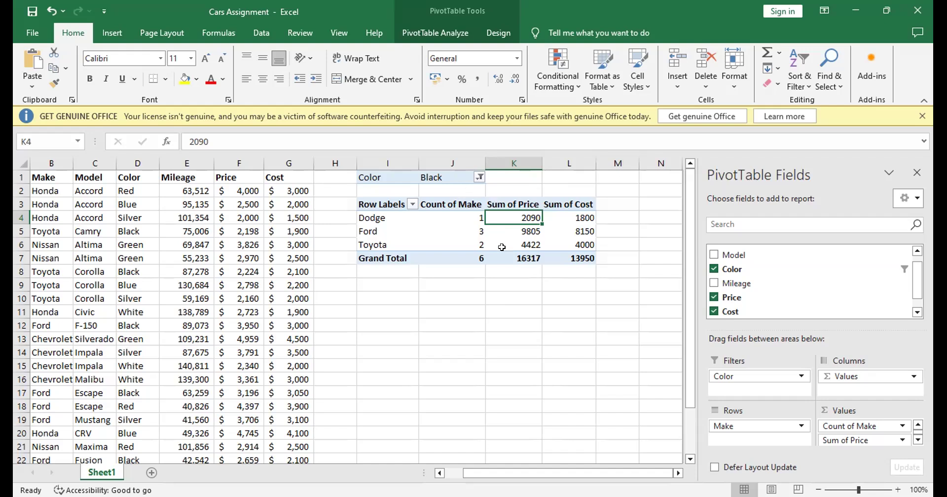
Step: Turn off multiple-item selection in the Color filter and reset it to (All)
{"action": "left_click", "coordinate": [479, 177]}
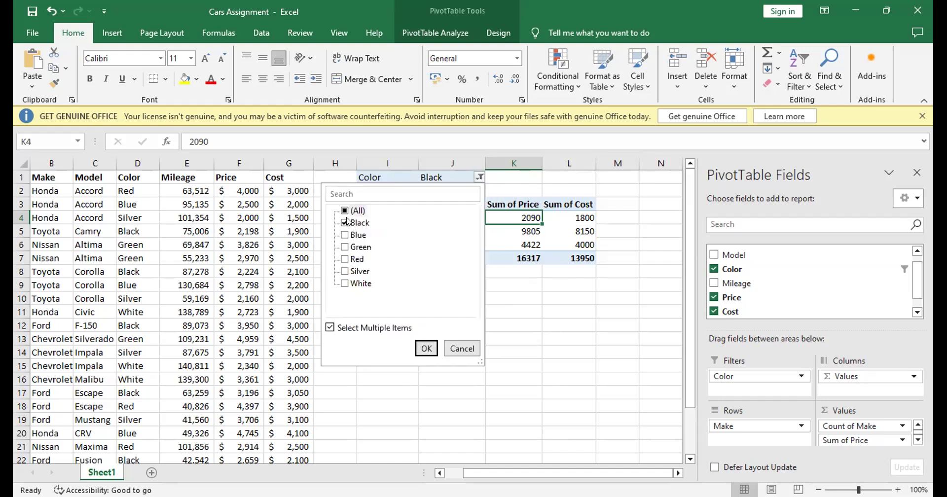
{"action": "left_click", "coordinate": [330, 328]}
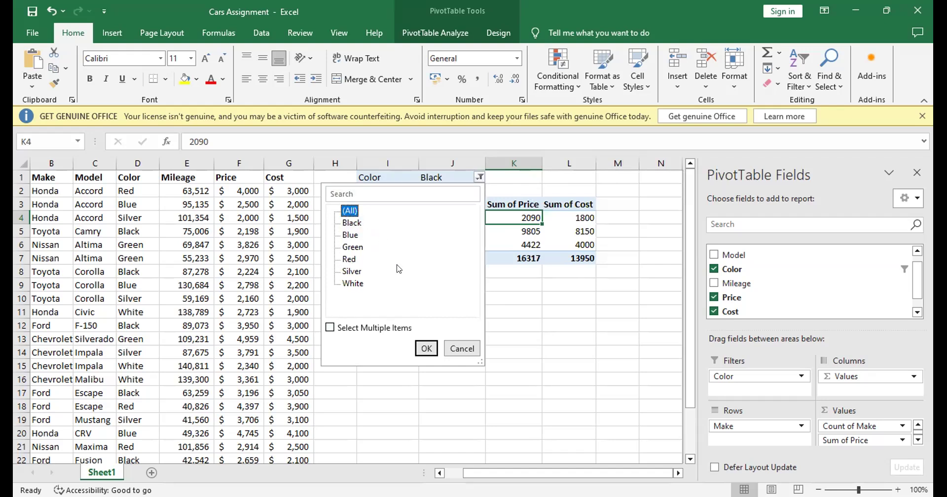
{"action": "left_click", "coordinate": [426, 350]}
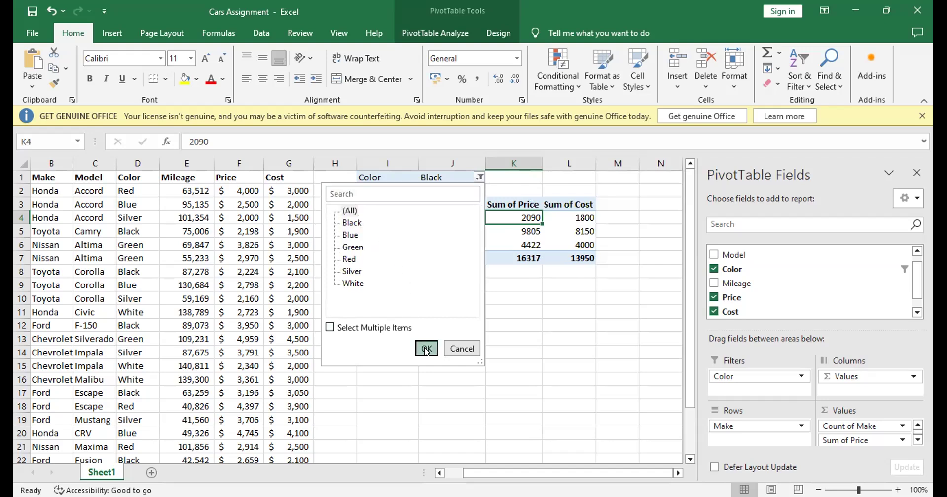
Step: Remove the Cost field from the PivotTable
{"action": "left_click", "coordinate": [416, 341]}
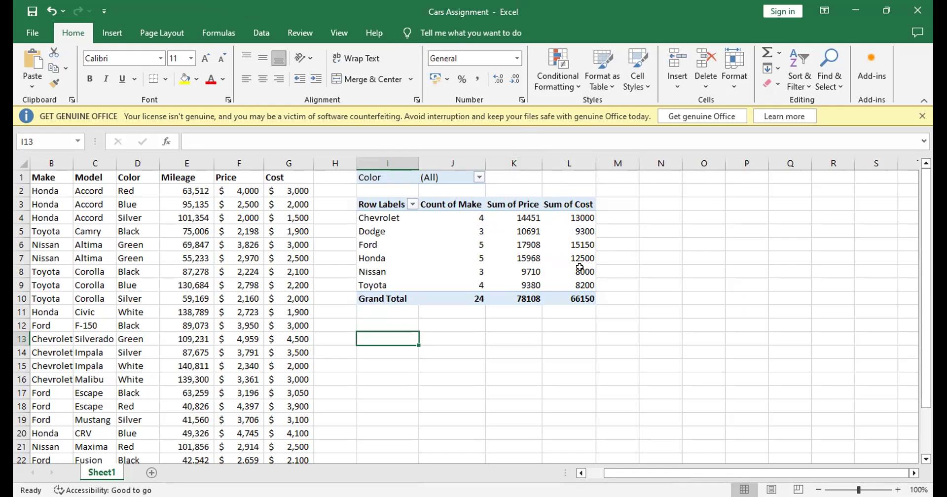
{"action": "left_click", "coordinate": [567, 231]}
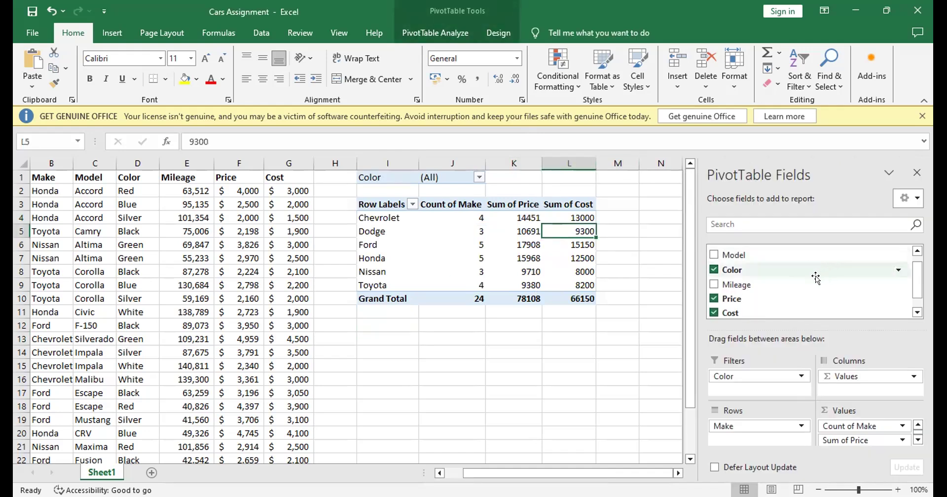
{"action": "left_click", "coordinate": [713, 311]}
{"action": "left_click", "coordinate": [622, 271]}
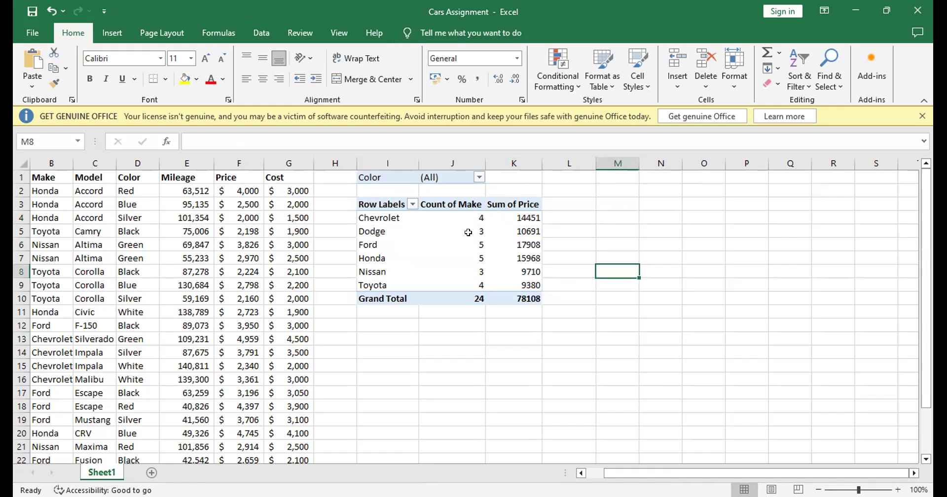
Step: Try placing the Price field in the PivotTable's Columns area, and undo that change
{"action": "mouse_move", "coordinate": [514, 212]}
{"action": "left_click", "coordinate": [512, 219]}
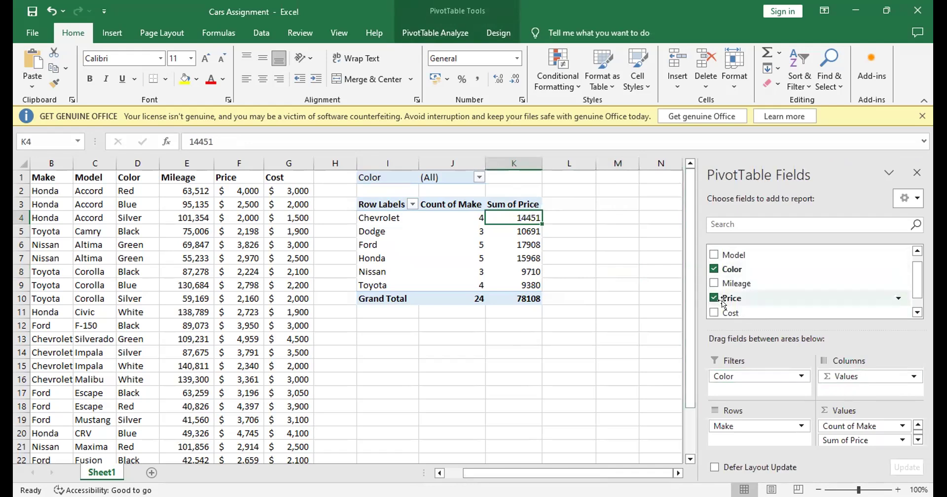
{"action": "scroll", "coordinate": [723, 268], "scroll_direction": "up", "scroll_amount": 1}
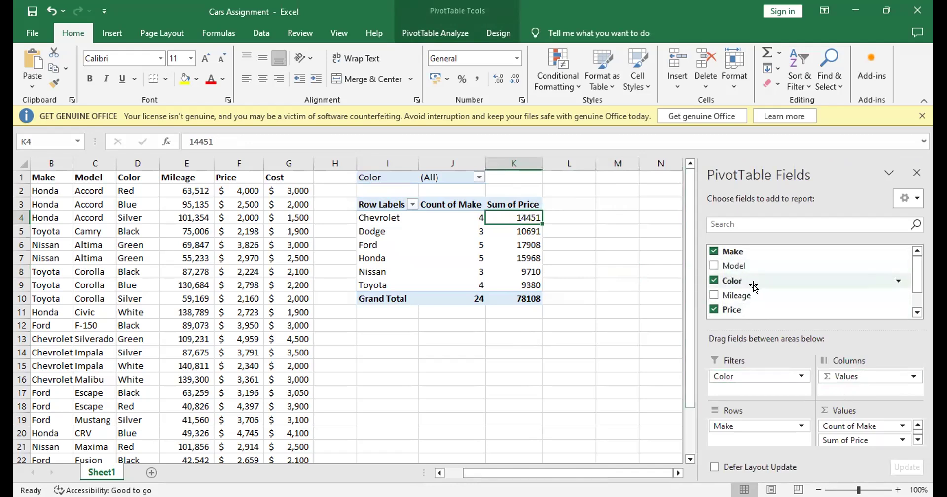
{"action": "scroll", "coordinate": [745, 274], "scroll_direction": "down", "scroll_amount": 2}
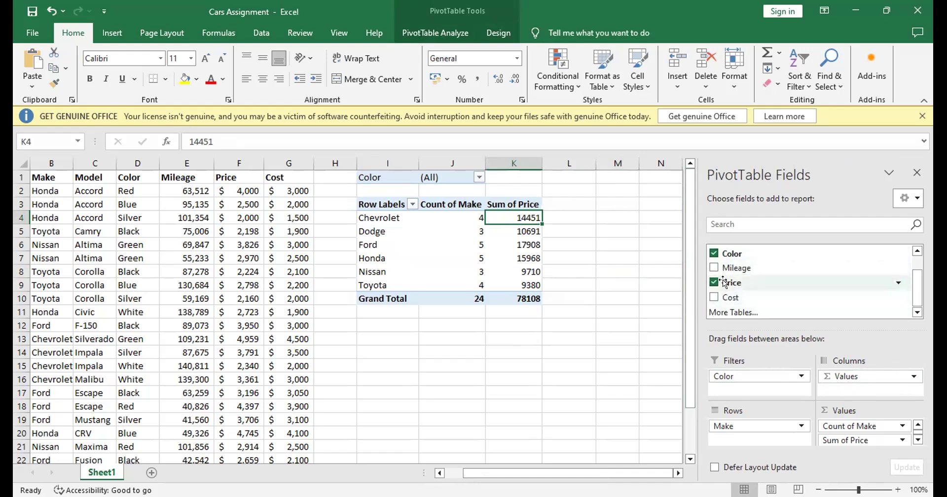
{"action": "left_click_drag", "start_coordinate": [723, 283], "coordinate": [849, 389]}
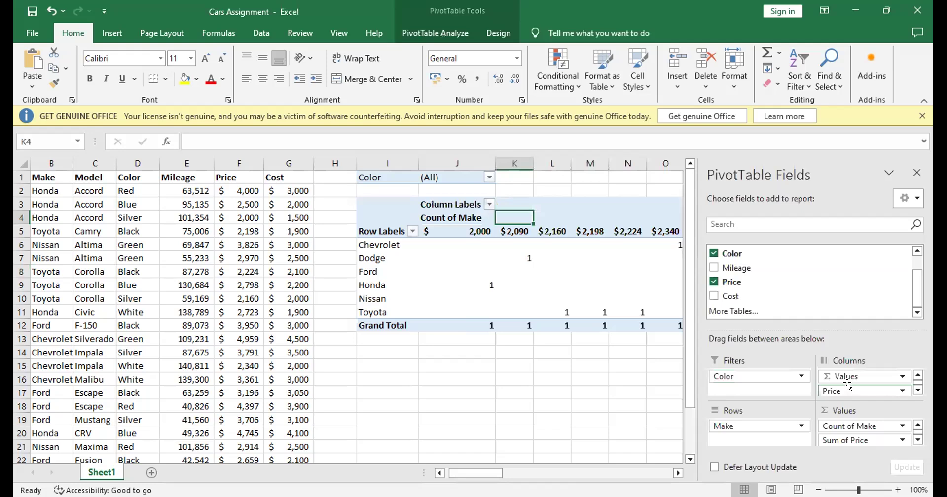
{"action": "key", "text": "ctrl+z"}
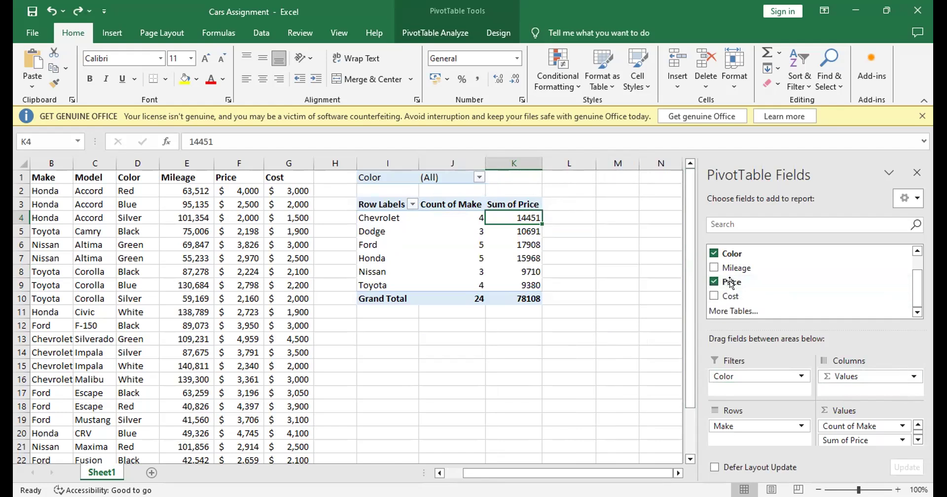
{"action": "left_click", "coordinate": [915, 440]}
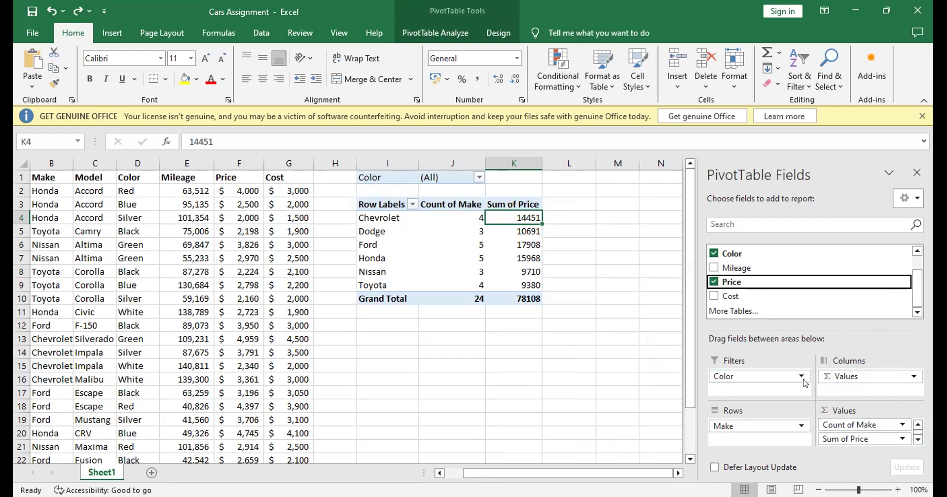
{"action": "left_click", "coordinate": [587, 246]}
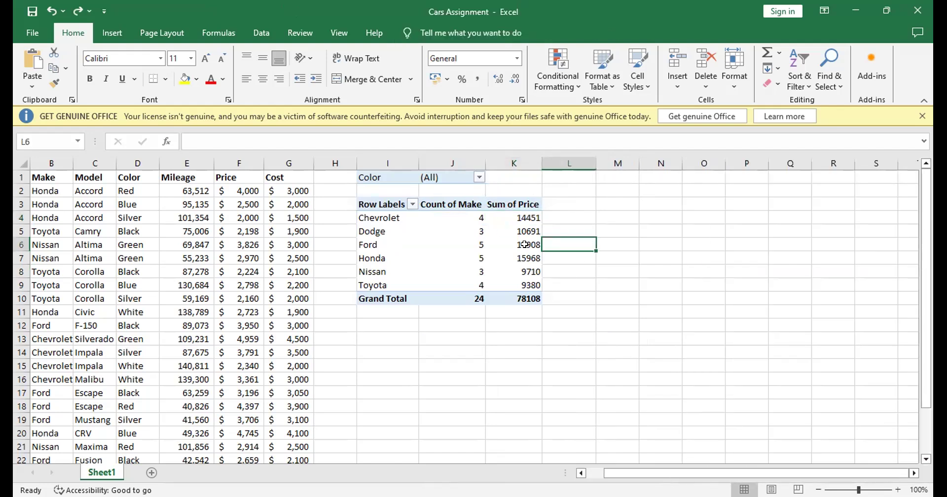
Step: Summarise the PivotTable's Price values by Max for each make
{"action": "left_click", "coordinate": [505, 212]}
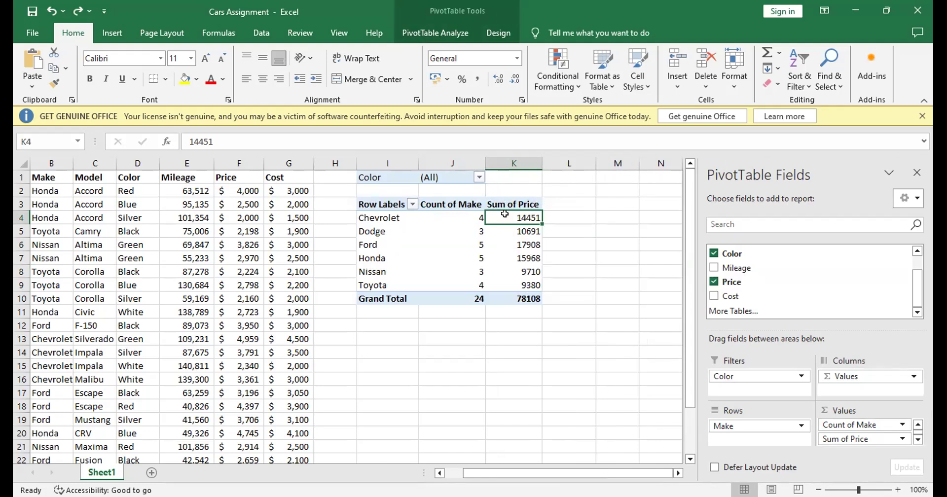
{"action": "right_click", "coordinate": [506, 216]}
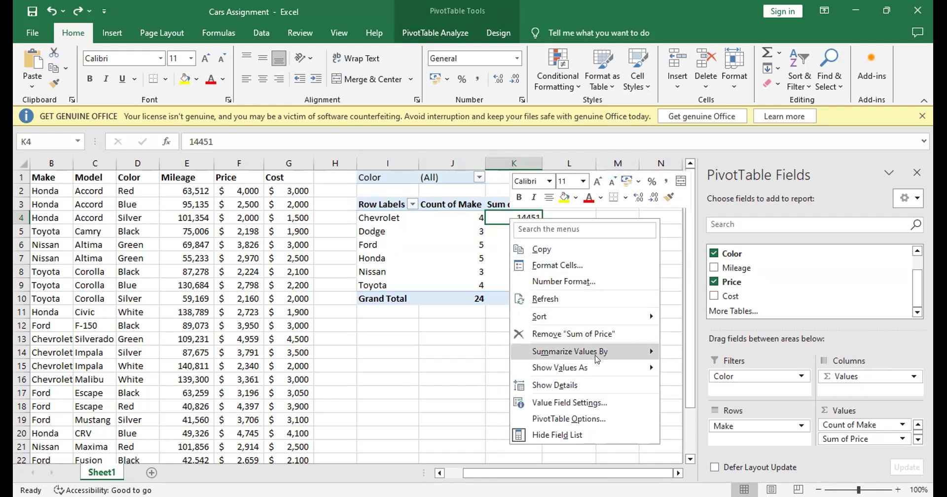
{"action": "mouse_move", "coordinate": [600, 360]}
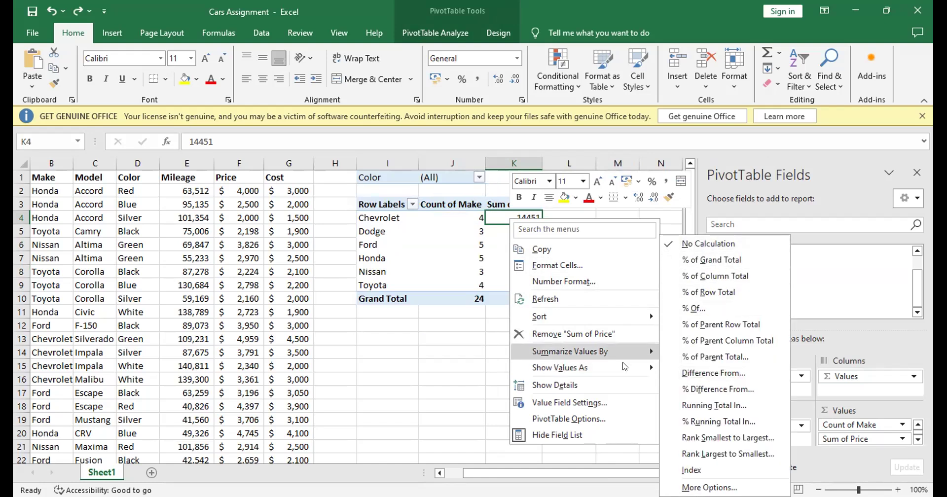
{"action": "mouse_move", "coordinate": [629, 352]}
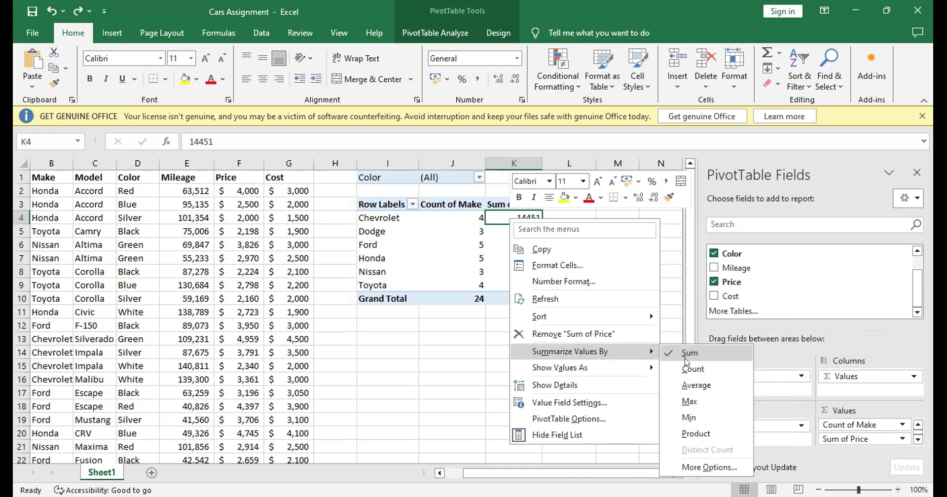
{"action": "left_click", "coordinate": [689, 401]}
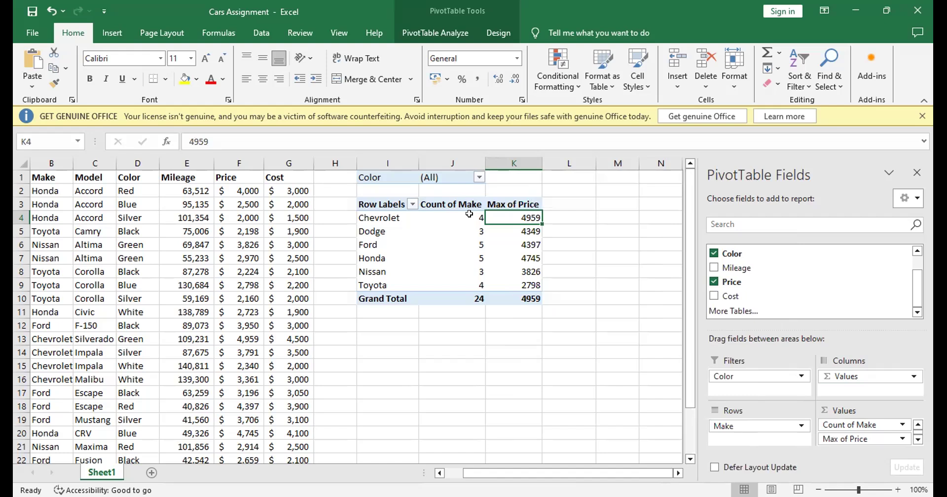
Step: Change the Price summary calculation to Min, and switch it from there to Average
{"action": "mouse_move", "coordinate": [516, 218]}
{"action": "right_click", "coordinate": [500, 214]}
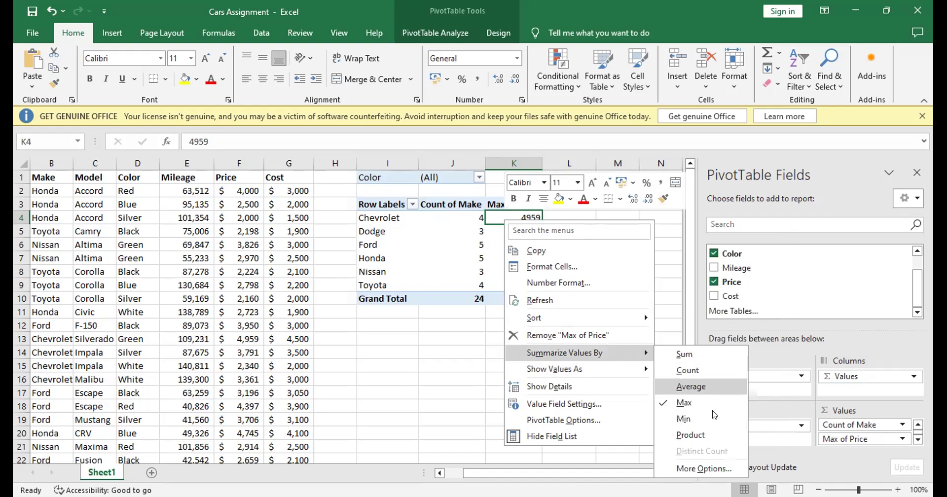
{"action": "left_click", "coordinate": [683, 418]}
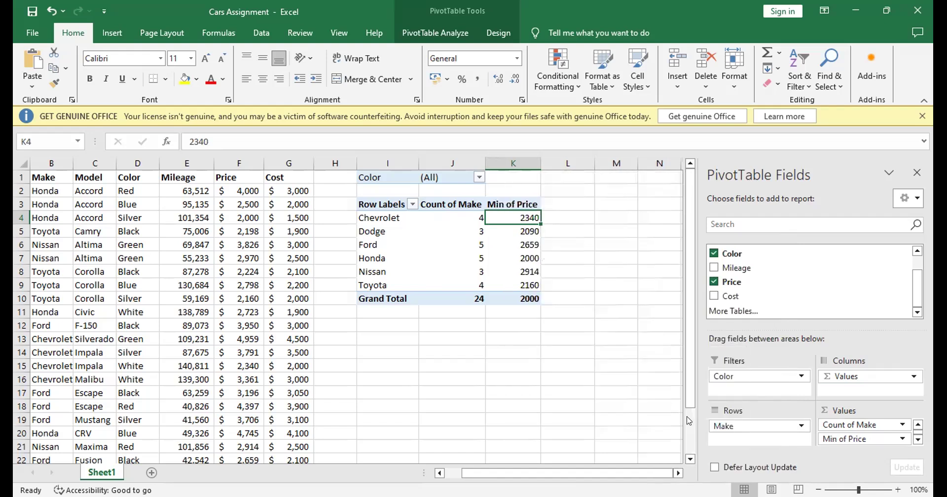
{"action": "right_click", "coordinate": [507, 212]}
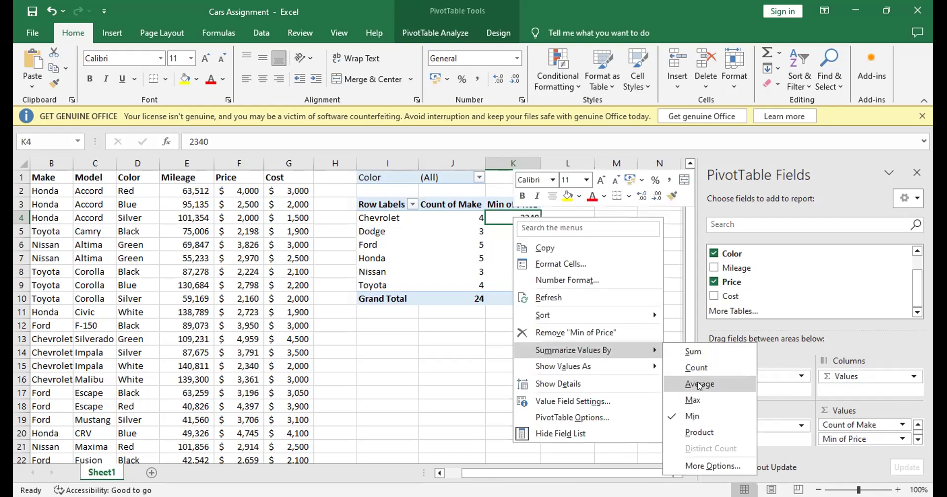
{"action": "left_click", "coordinate": [699, 386]}
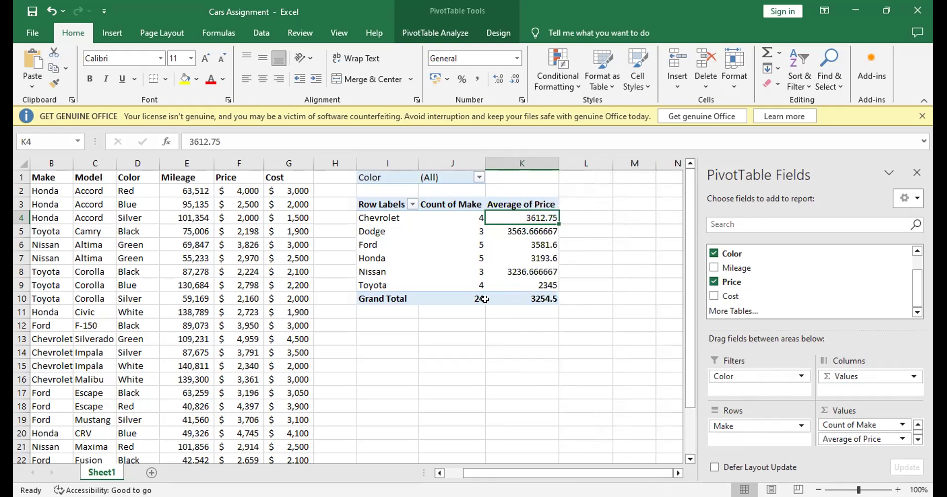
Step: Set the PivotTable's Price values back to being summarised by Sum
{"action": "mouse_move", "coordinate": [536, 298]}
{"action": "right_click", "coordinate": [506, 211]}
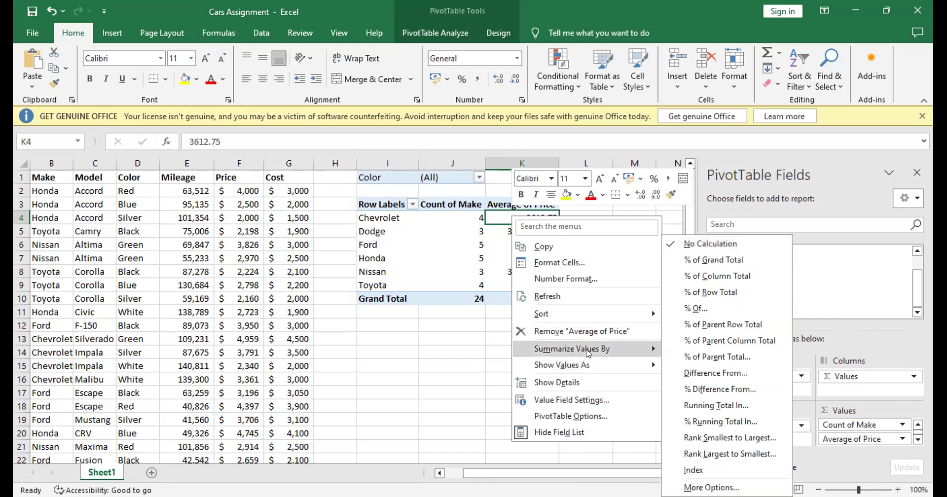
{"action": "mouse_move", "coordinate": [588, 354]}
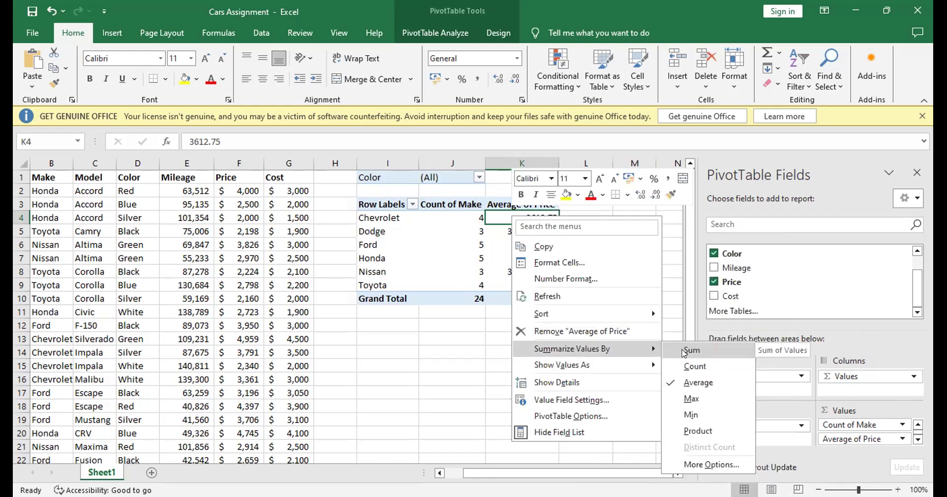
{"action": "left_click", "coordinate": [684, 352]}
{"action": "left_click", "coordinate": [562, 269]}
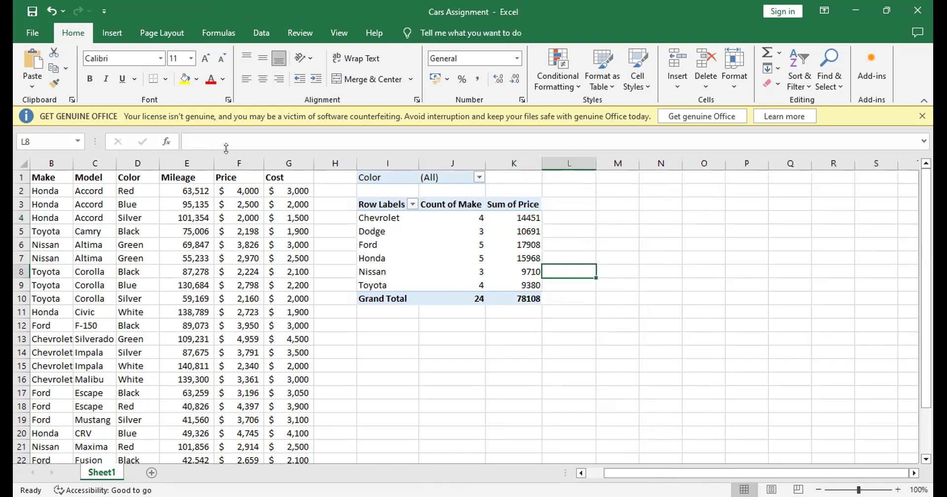
Step: Show the summed Price values as % of Grand Total
{"action": "left_click", "coordinate": [514, 219]}
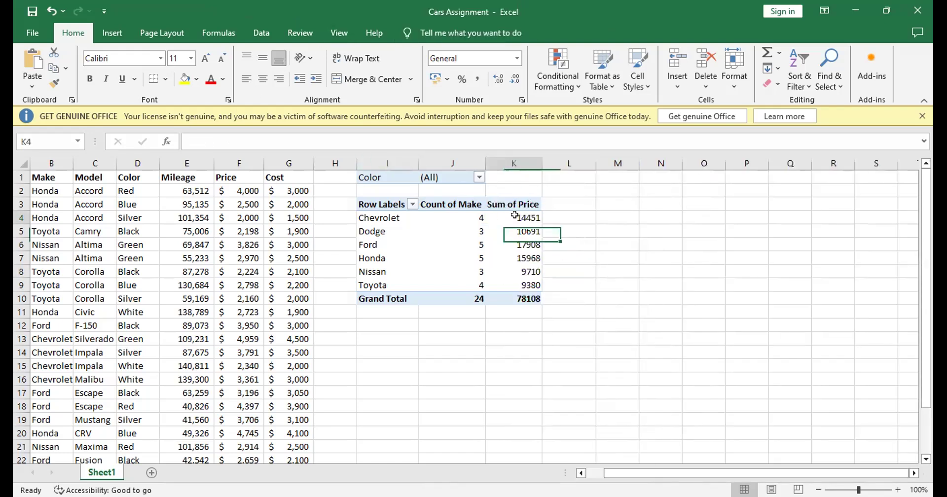
{"action": "right_click", "coordinate": [519, 221]}
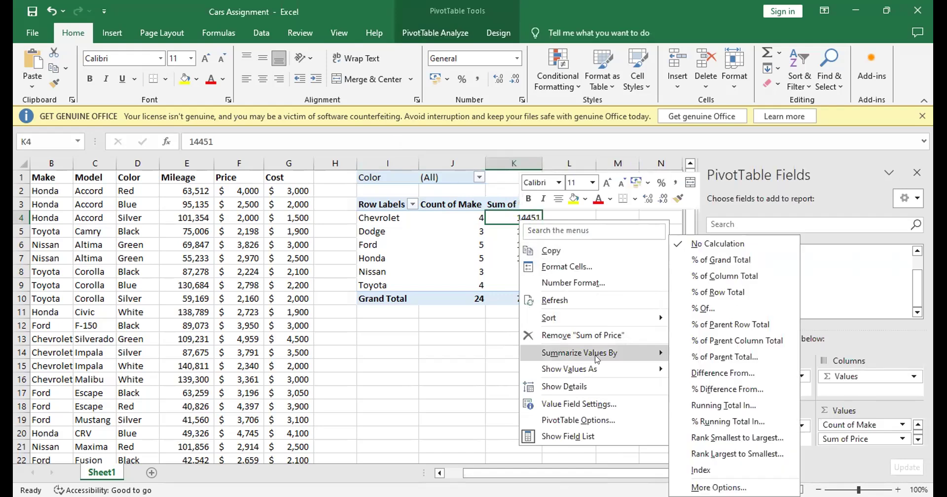
{"action": "mouse_move", "coordinate": [597, 359]}
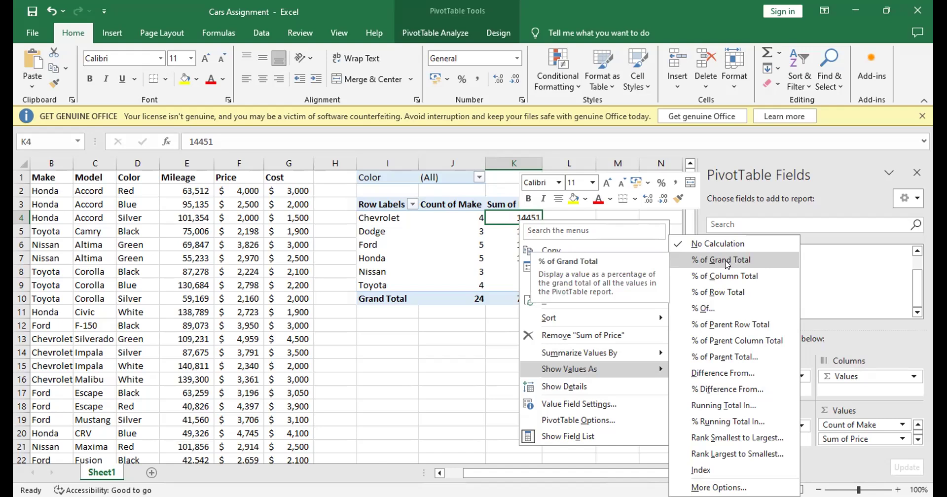
{"action": "left_click", "coordinate": [727, 264]}
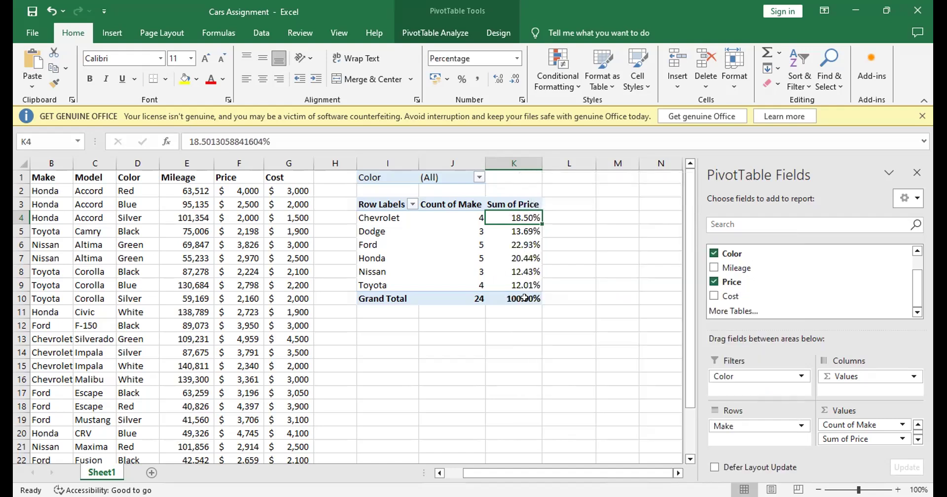
{"action": "mouse_move", "coordinate": [529, 296]}
{"action": "left_click", "coordinate": [513, 243]}
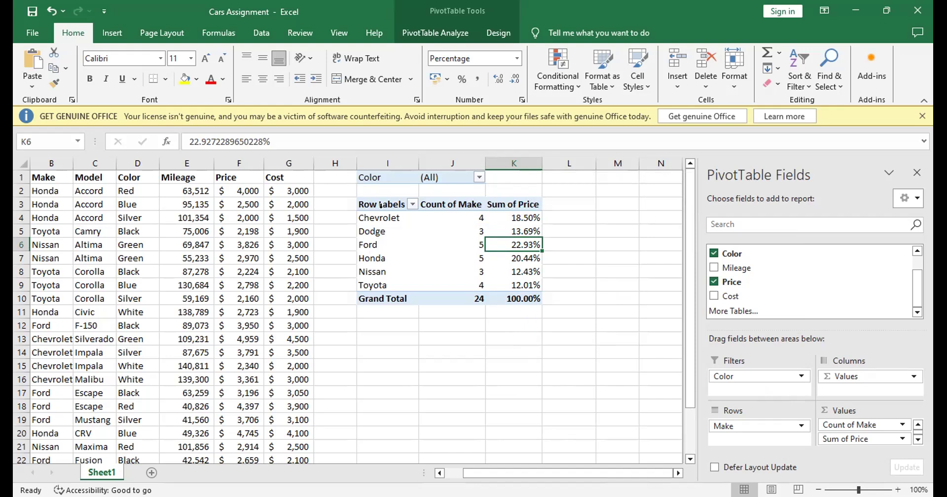
{"action": "key", "text": "alt+Tab"}
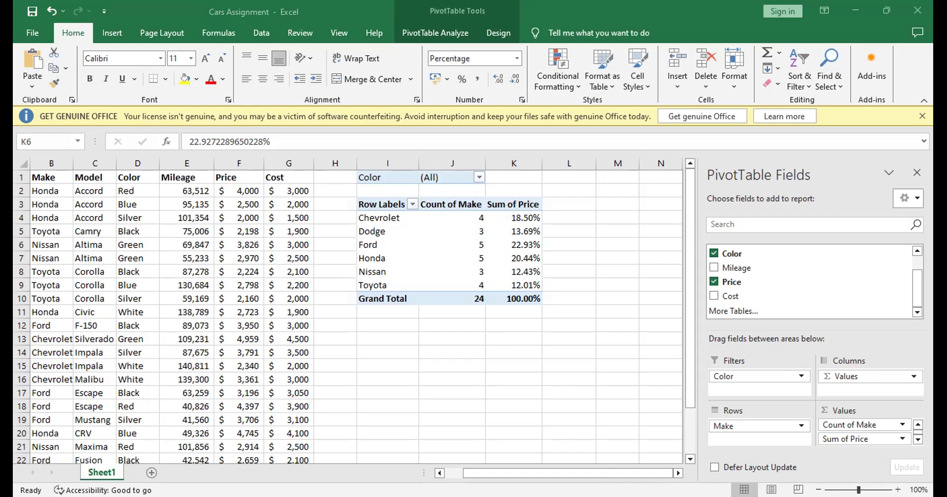
{"action": "left_click", "coordinate": [570, 230]}
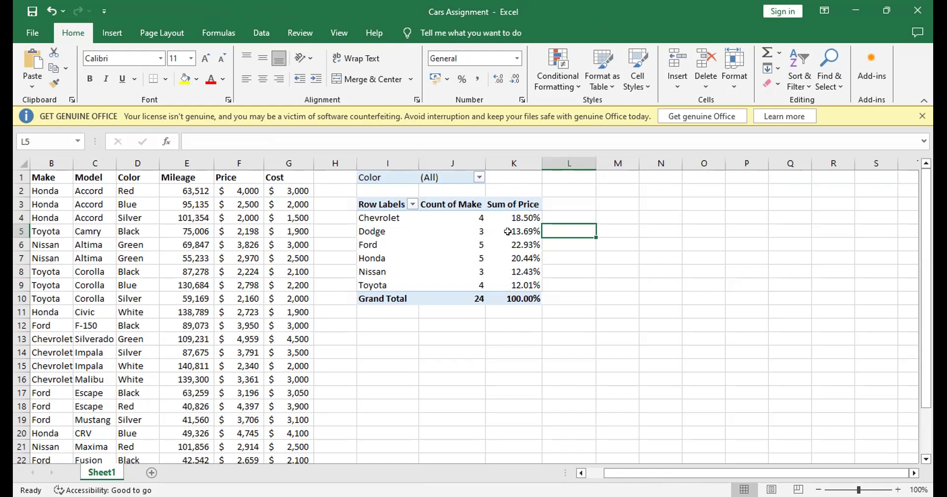
{"action": "mouse_move", "coordinate": [507, 231]}
{"action": "left_click", "coordinate": [500, 280]}
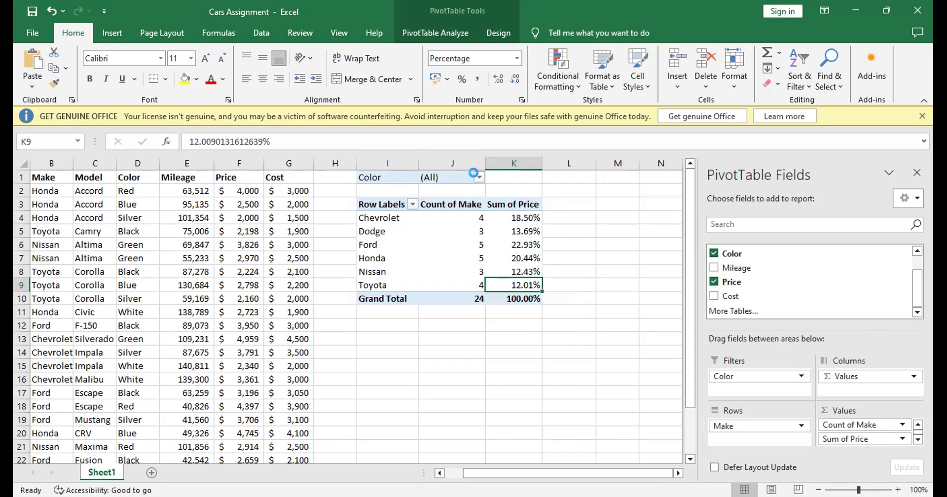
Step: Filter the PivotTable by Color to show only Black cars
{"action": "left_click", "coordinate": [478, 176]}
{"action": "left_click", "coordinate": [349, 226]}
{"action": "left_click", "coordinate": [427, 350]}
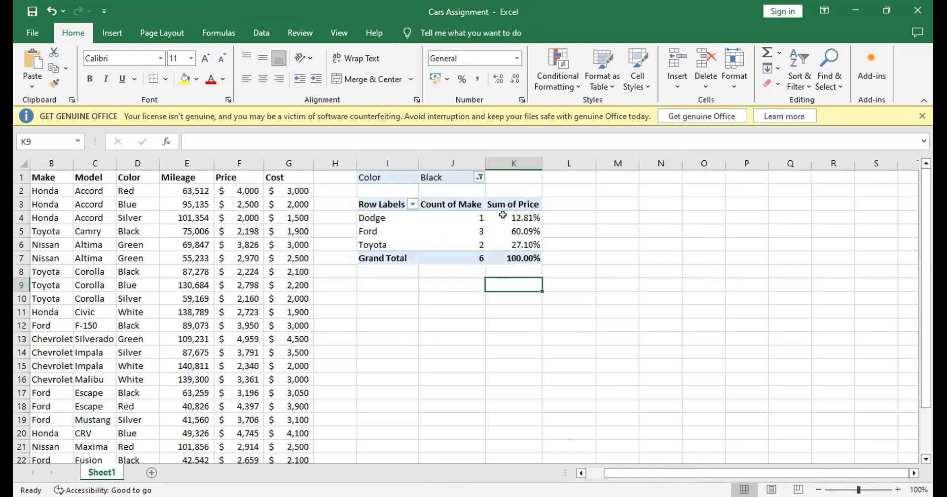
{"action": "mouse_move", "coordinate": [493, 245]}
{"action": "mouse_move", "coordinate": [528, 257]}
Step: Enable multiple-item selection in the Color filter and include White along with Black
{"action": "left_click", "coordinate": [477, 176]}
{"action": "left_click", "coordinate": [330, 327]}
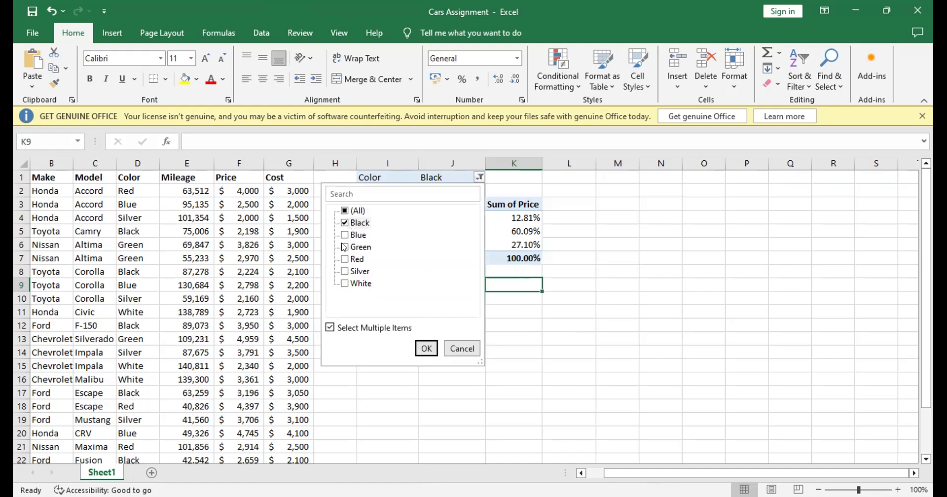
{"action": "left_click", "coordinate": [345, 283]}
{"action": "left_click", "coordinate": [425, 349]}
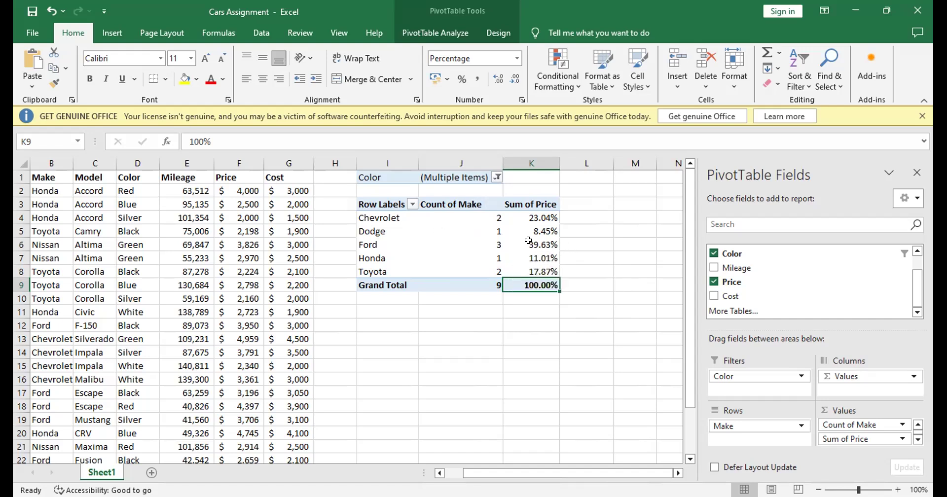
{"action": "mouse_move", "coordinate": [549, 232]}
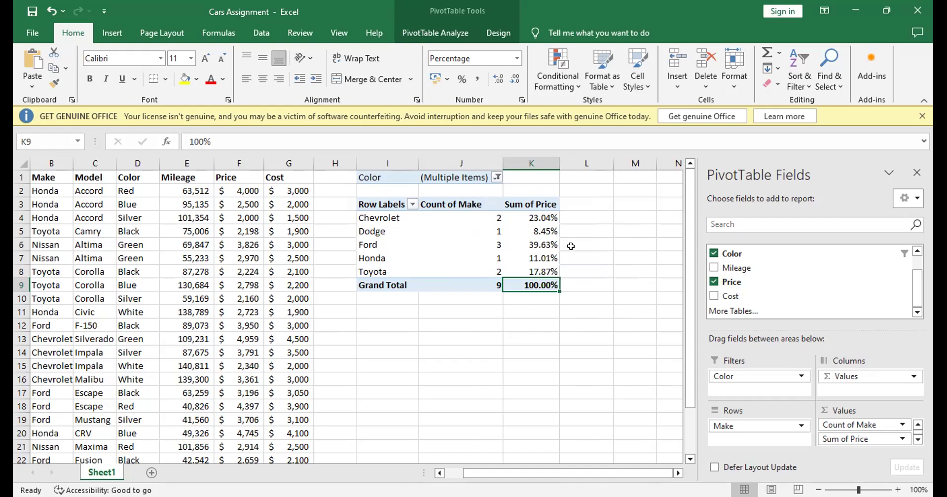
{"action": "left_click", "coordinate": [525, 260]}
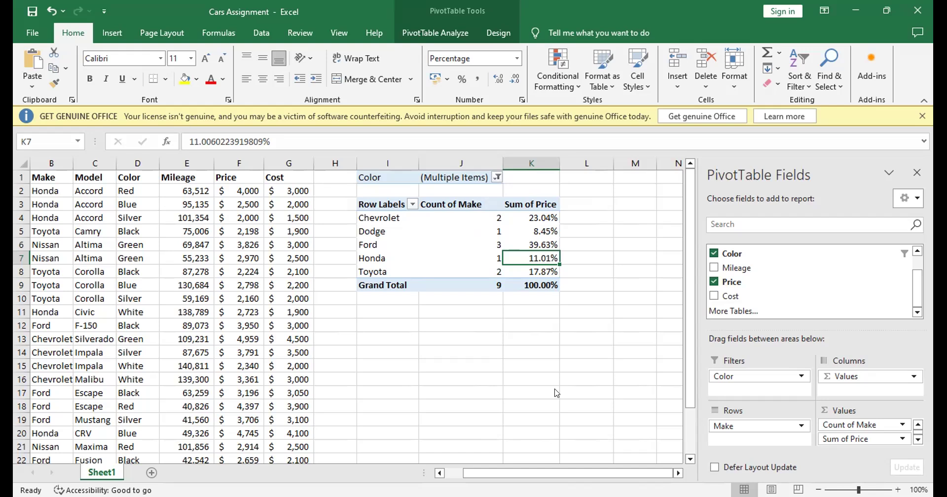
{"action": "key", "text": "alt+Tab"}
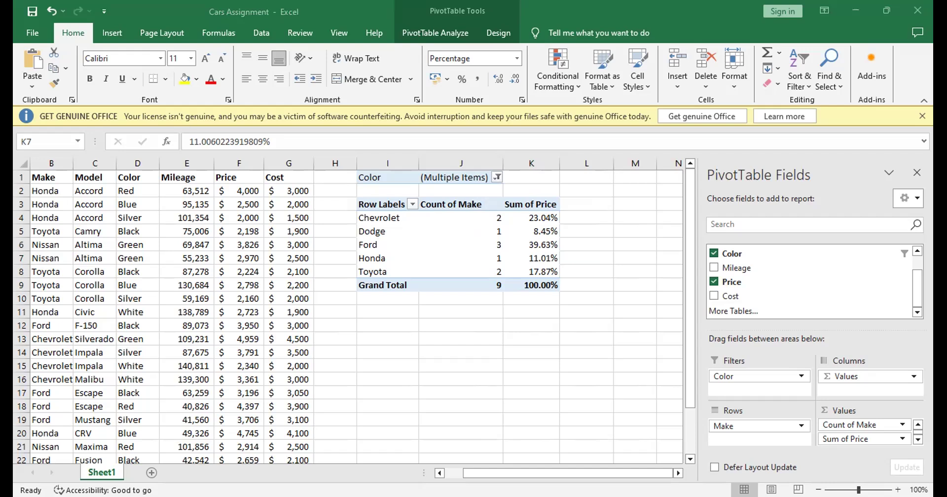
{"action": "scroll", "coordinate": [786, 271], "scroll_direction": "up", "scroll_amount": 1}
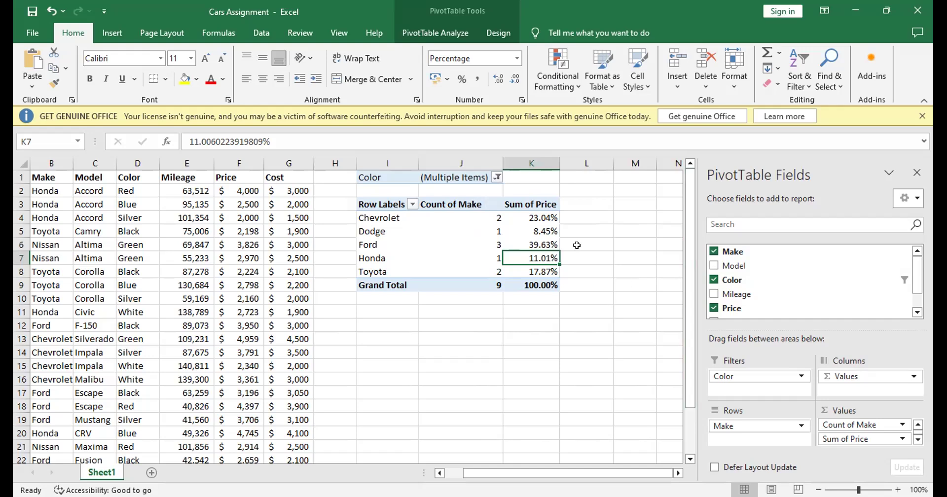
Step: In the WPS Spreadsheets workbook, add Price to the PivotTable's values and remove the percentage display so plain sums are shown
{"action": "left_click_drag", "start_coordinate": [741, 247], "coordinate": [835, 438]}
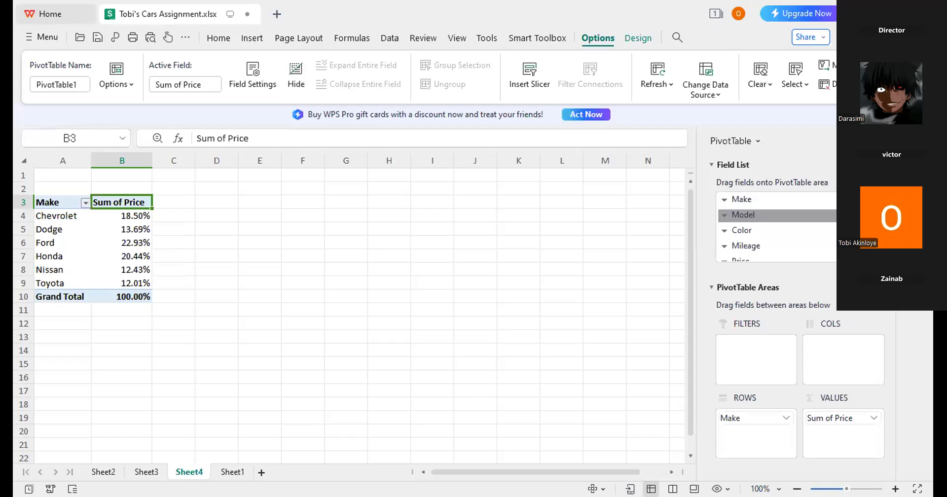
{"action": "right_click", "coordinate": [134, 202]}
{"action": "key", "text": "ctrl+z"}
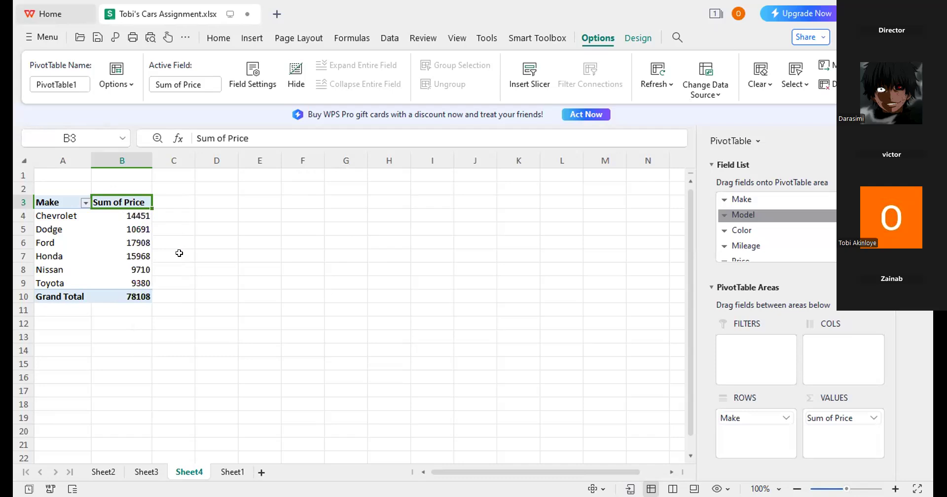
{"action": "left_click", "coordinate": [216, 210]}
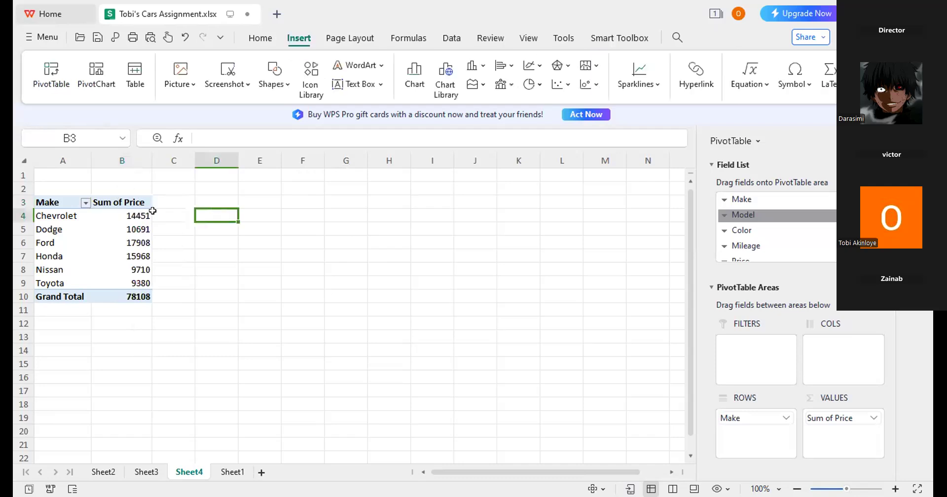
Step: Summarise the PivotTable's Price values by Max and by Min instead of Sum
{"action": "left_click", "coordinate": [126, 199]}
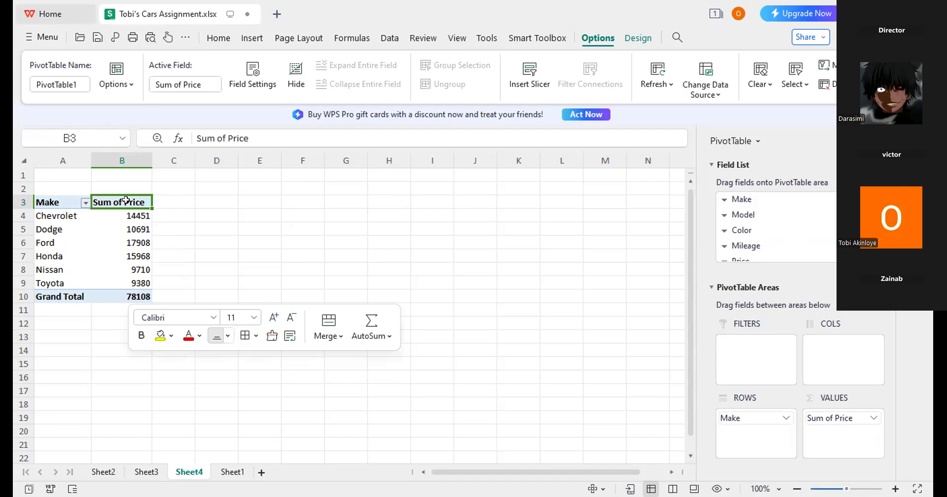
{"action": "left_click", "coordinate": [333, 256]}
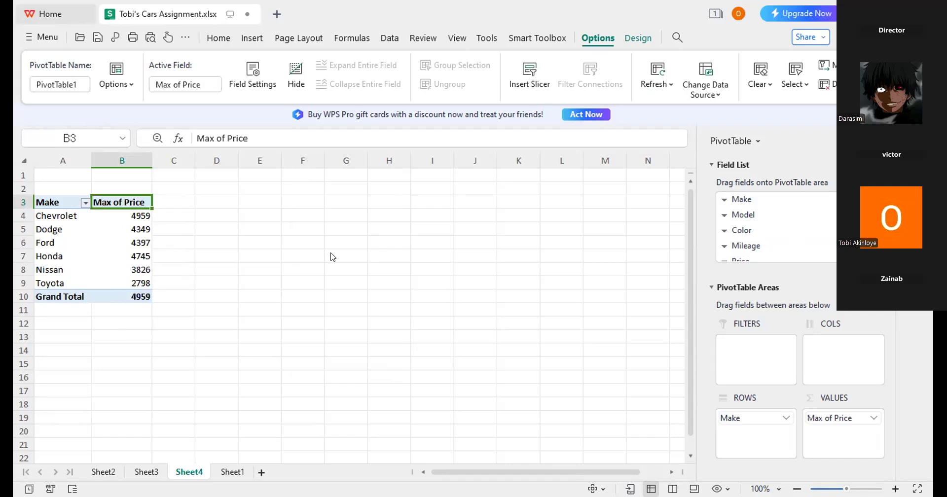
{"action": "left_click", "coordinate": [124, 200]}
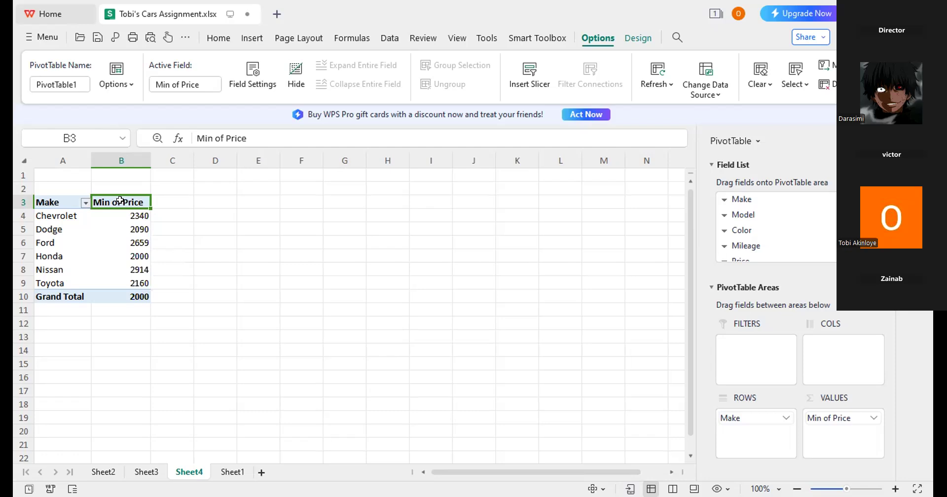
Step: Summarise the PivotTable's Price values by Average, and return them to Sum
{"action": "right_click", "coordinate": [120, 200]}
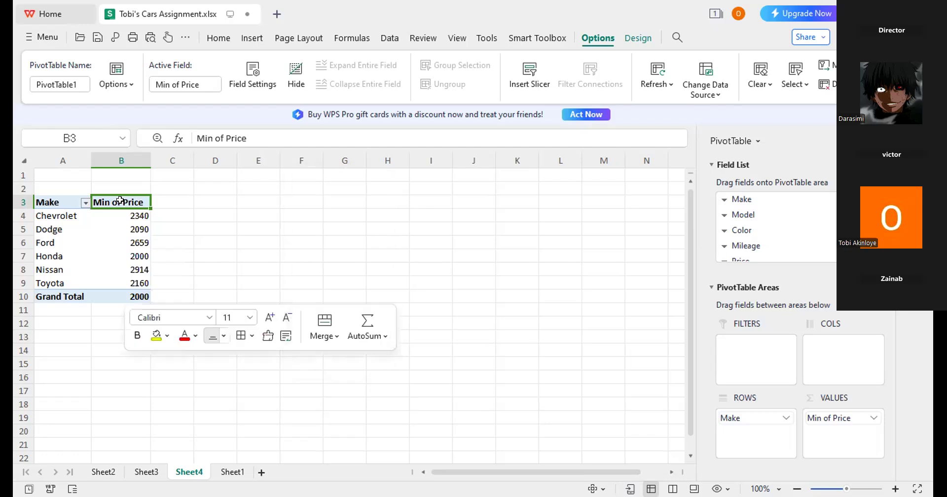
{"action": "left_click", "coordinate": [318, 225]}
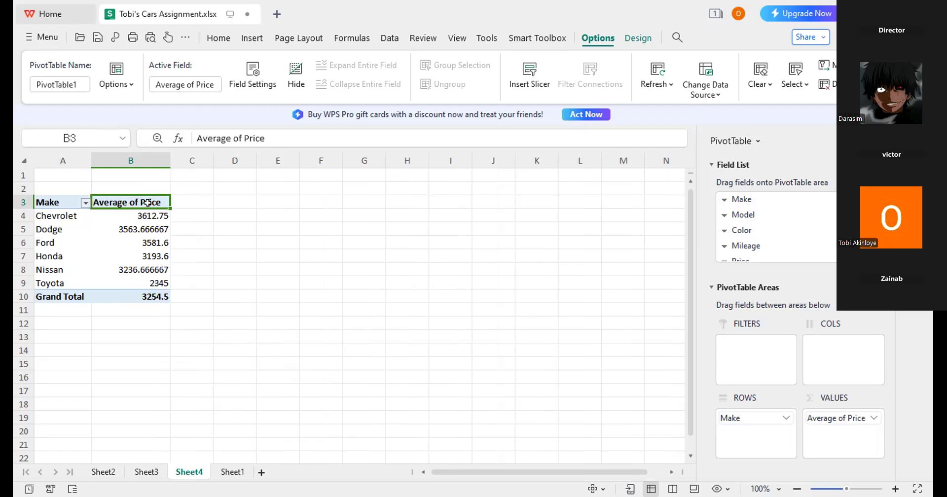
{"action": "left_click", "coordinate": [148, 202]}
{"action": "key", "text": "ctrl+z"}
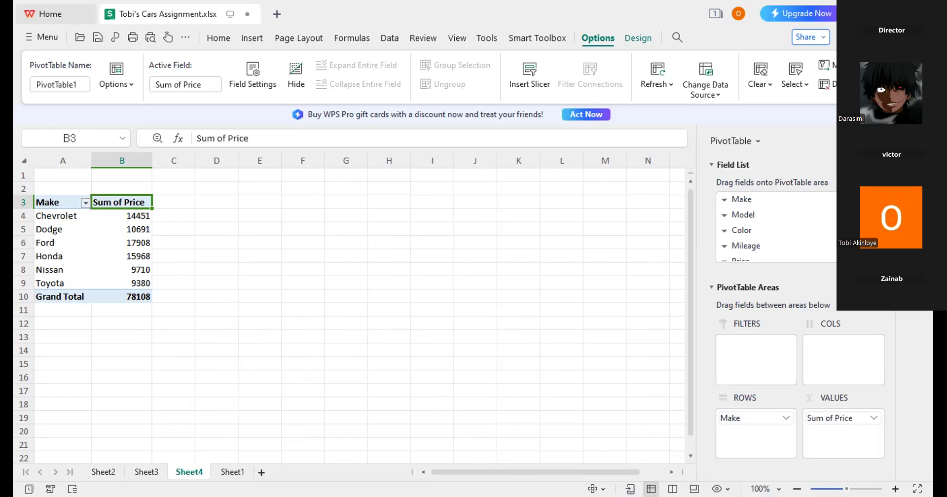
Step: Add the Price field to the PivotTable's values a second time
{"action": "scroll", "coordinate": [743, 247], "scroll_direction": "down", "scroll_amount": 1}
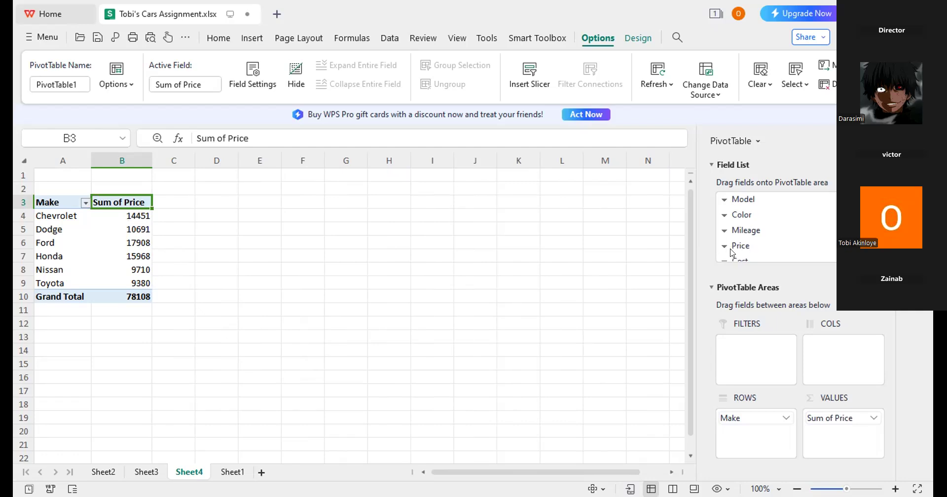
{"action": "left_click_drag", "start_coordinate": [739, 247], "coordinate": [826, 434]}
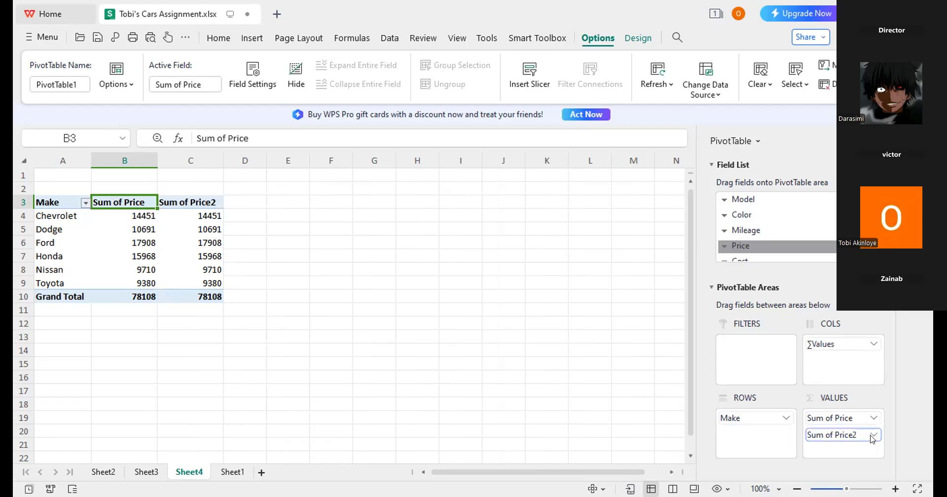
{"action": "left_click", "coordinate": [561, 360]}
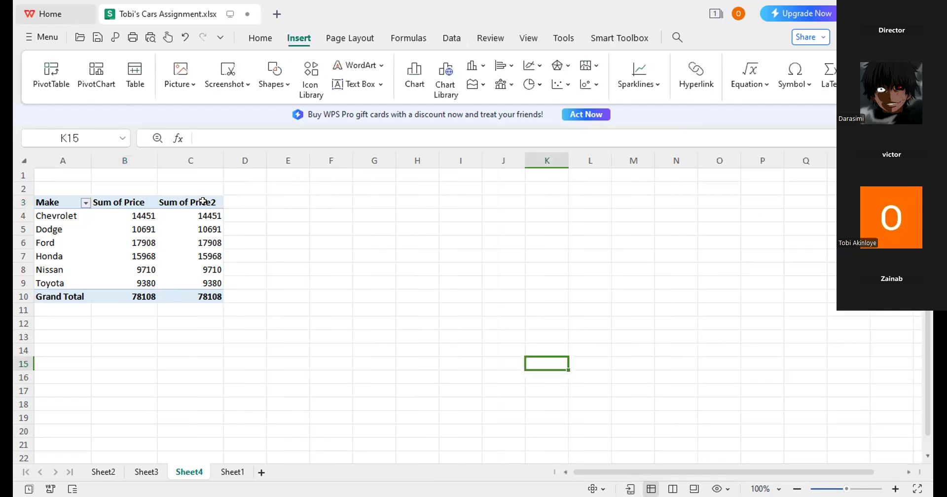
Step: Try Max for the second Price column, and show the column as a percentage of the total summarised by Sum
{"action": "left_click", "coordinate": [203, 201]}
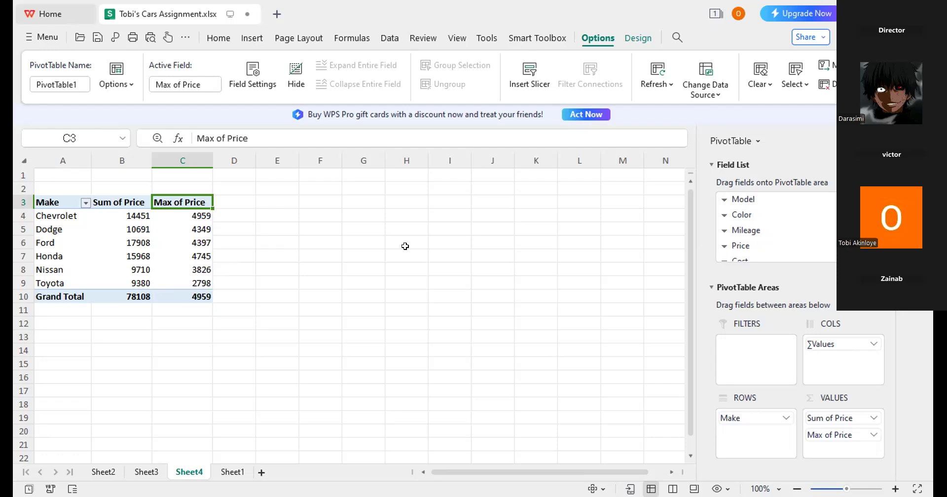
{"action": "left_click", "coordinate": [172, 202]}
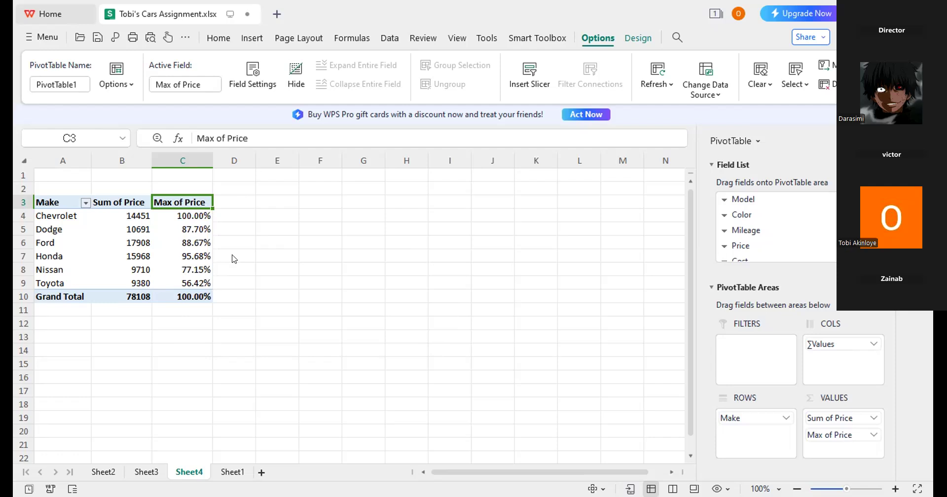
{"action": "left_click", "coordinate": [189, 201]}
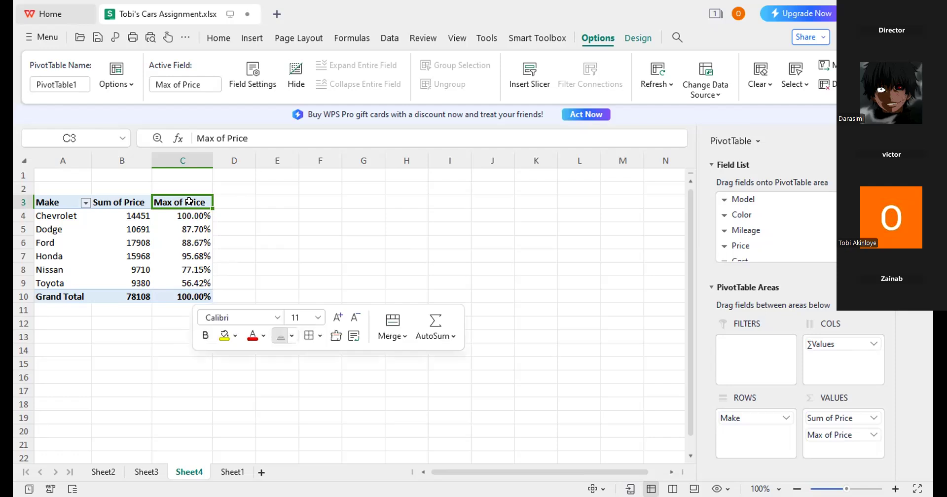
{"action": "left_click", "coordinate": [386, 177]}
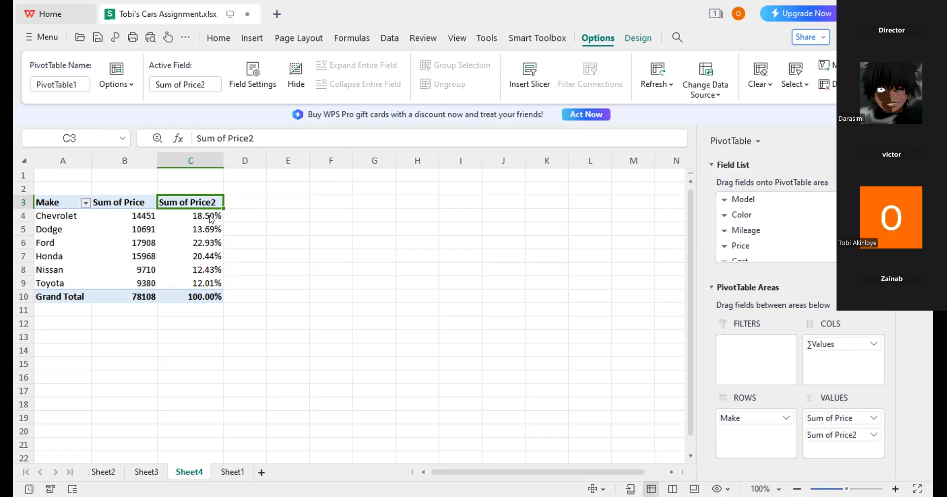
Step: Add Price to the PivotTable a third time and summarise that column by Average
{"action": "left_click_drag", "start_coordinate": [749, 247], "coordinate": [249, 169]}
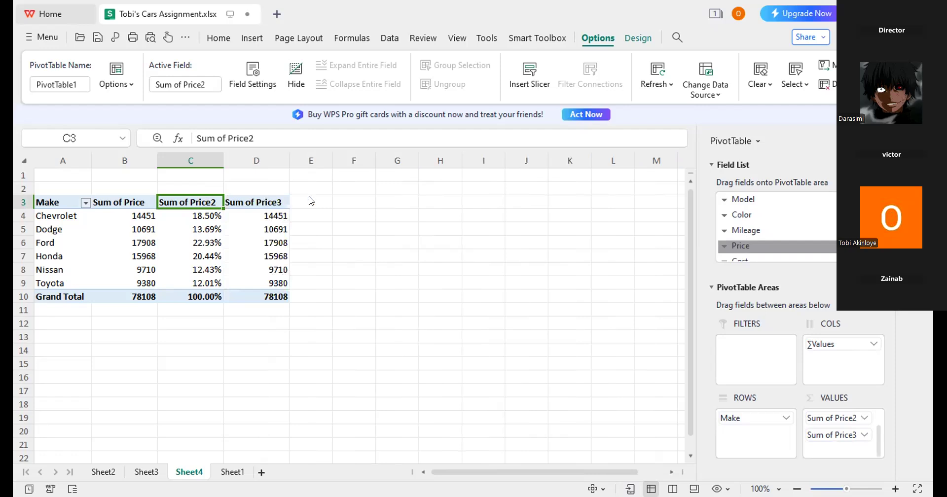
{"action": "key", "text": "Right"}
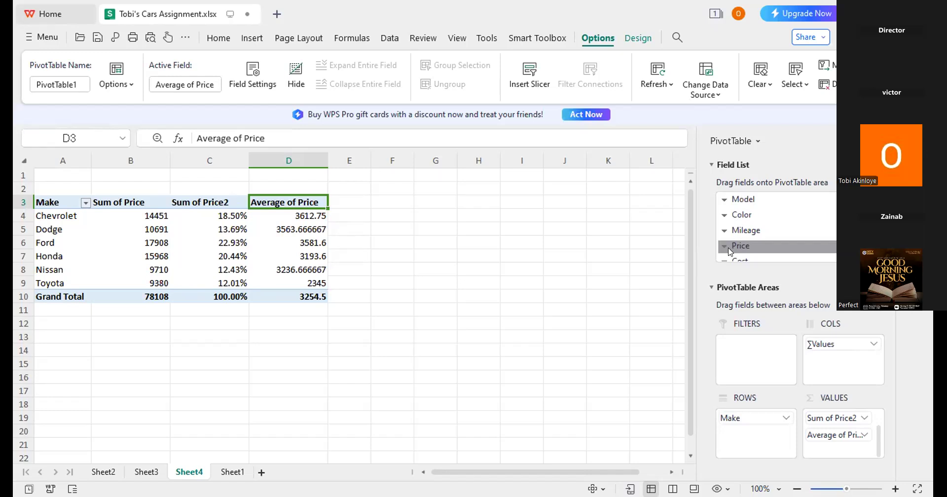
Step: Add the Model field and the Color field to the PivotTable's report filters
{"action": "left_click", "coordinate": [749, 200]}
{"action": "left_click_drag", "start_coordinate": [741, 217], "coordinate": [737, 342]}
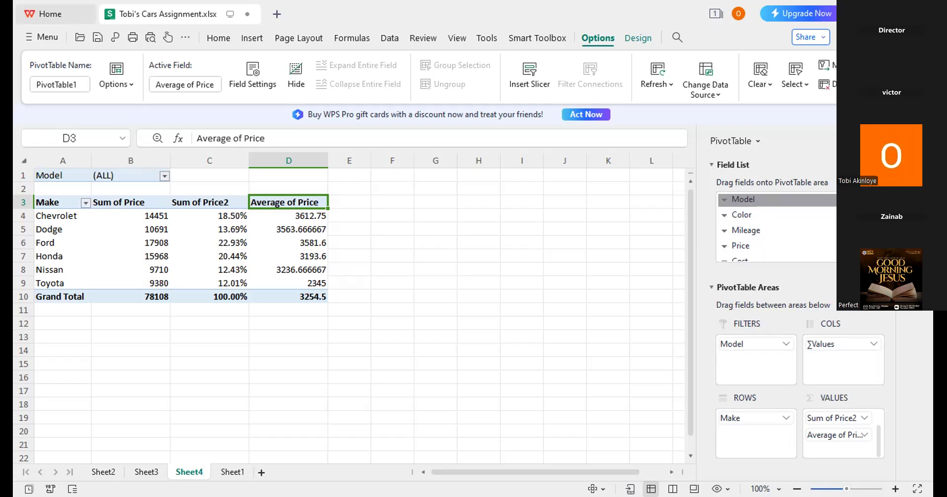
{"action": "scroll", "coordinate": [763, 225], "scroll_direction": "up", "scroll_amount": 1}
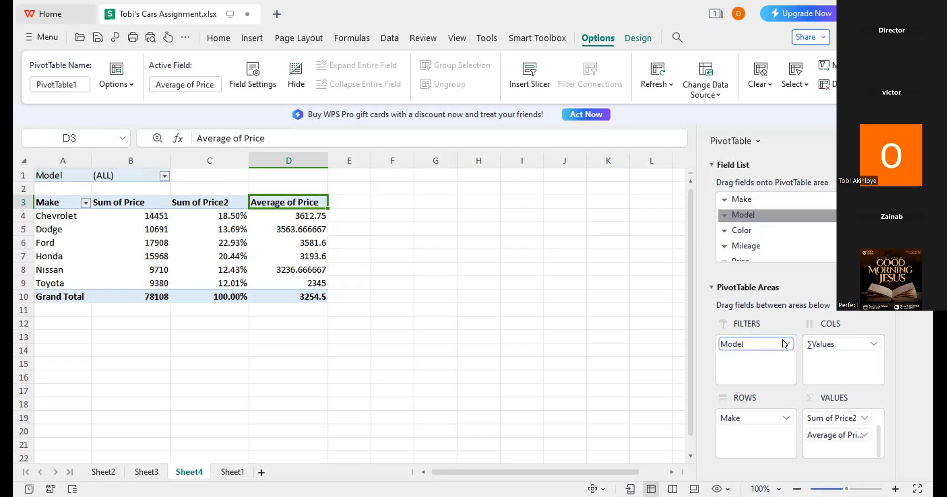
{"action": "left_click_drag", "start_coordinate": [785, 343], "coordinate": [758, 352]}
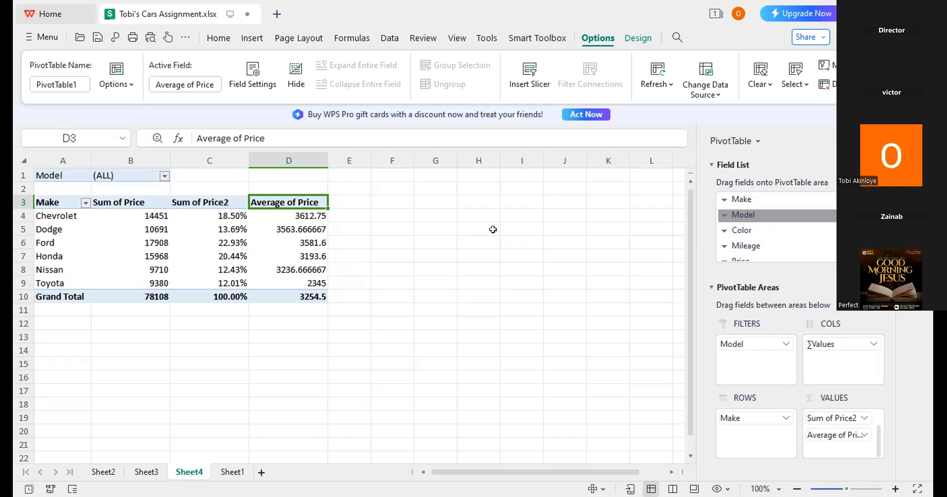
{"action": "left_click_drag", "start_coordinate": [753, 231], "coordinate": [752, 361]}
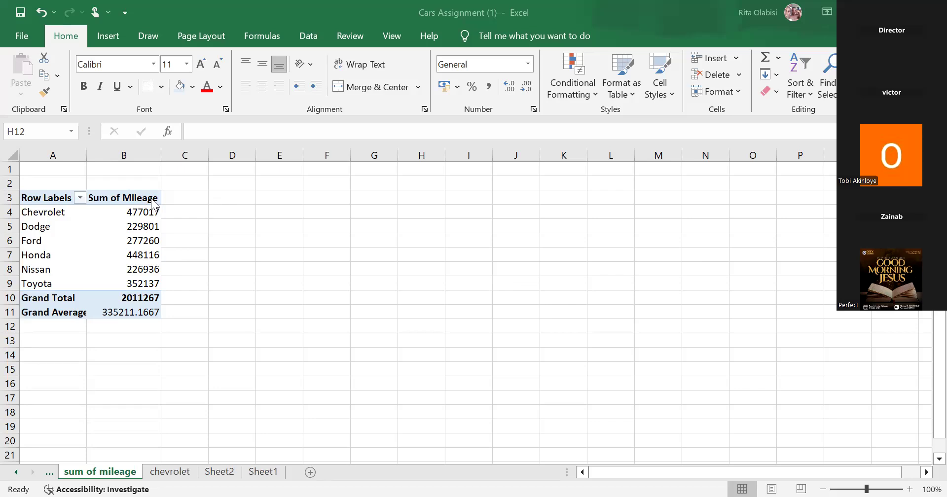
{"action": "left_click", "coordinate": [60, 213]}
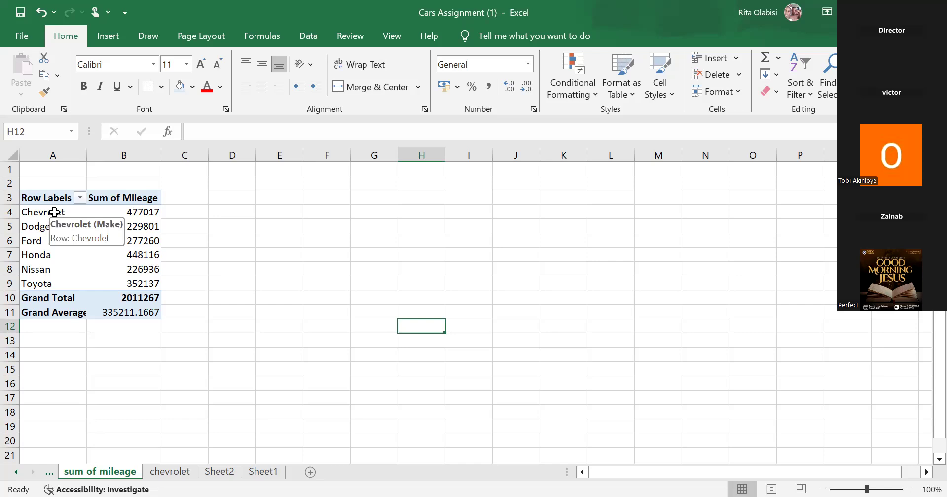
{"action": "left_click", "coordinate": [98, 36]}
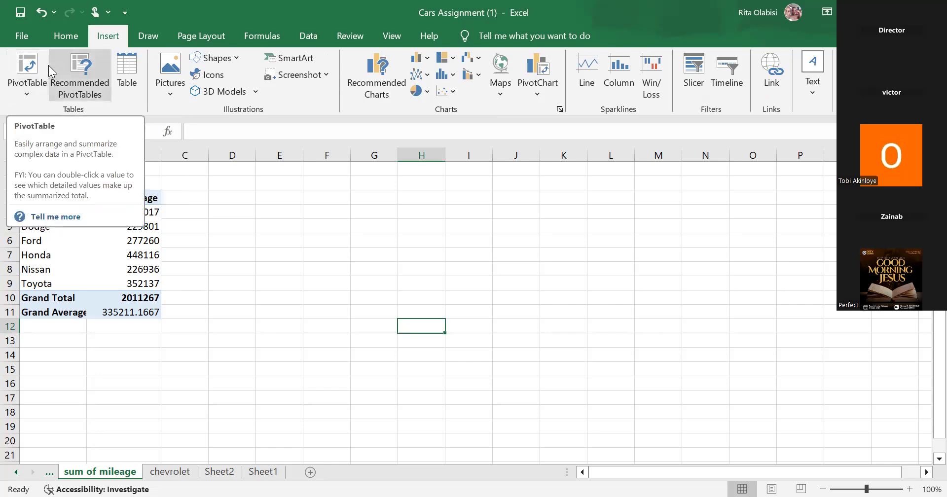
{"action": "left_click", "coordinate": [31, 68]}
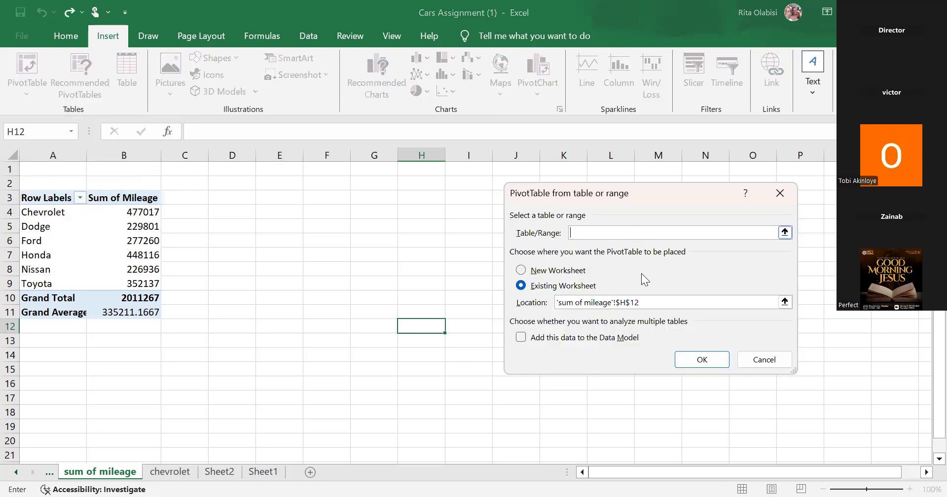
{"action": "left_click", "coordinate": [700, 364]}
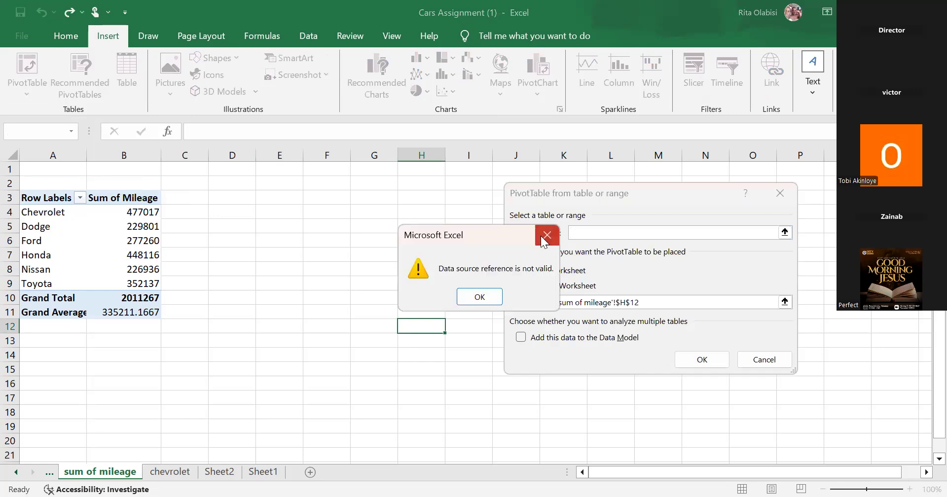
{"action": "left_click", "coordinate": [545, 236]}
{"action": "left_click", "coordinate": [234, 202]}
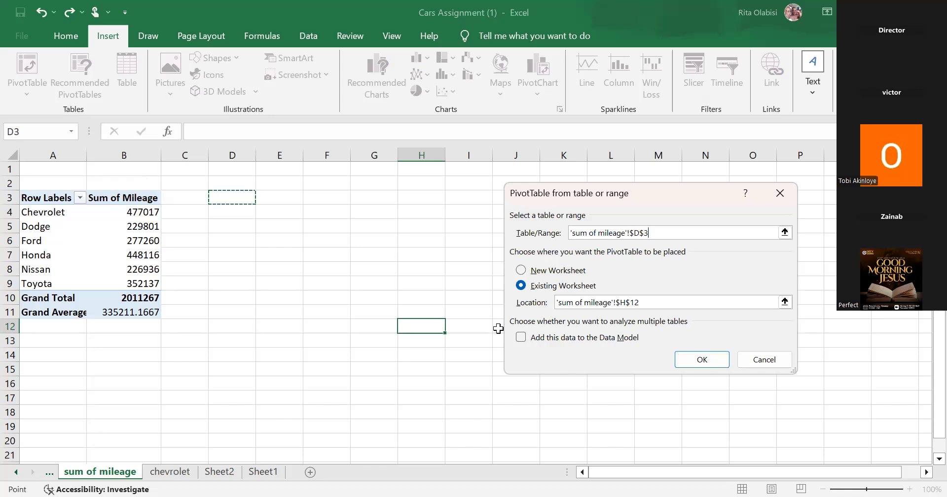
{"action": "left_click", "coordinate": [120, 191]}
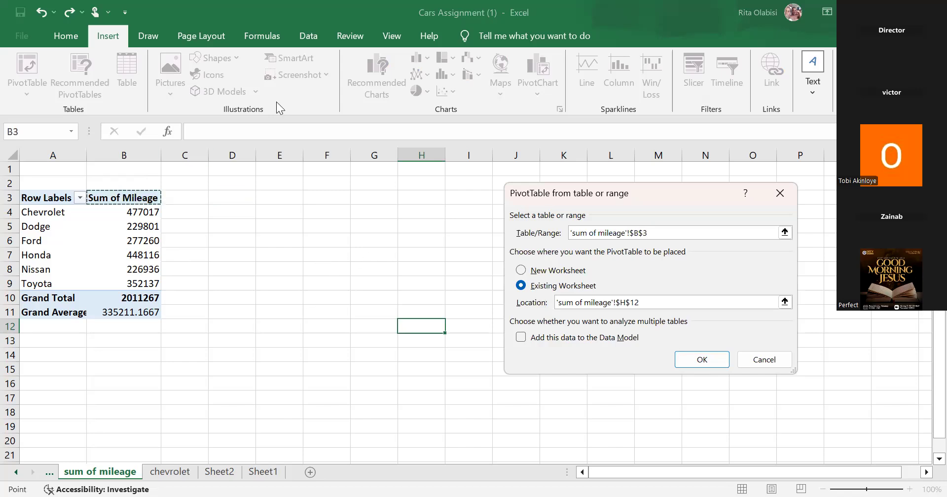
{"action": "left_click", "coordinate": [779, 193]}
Step: In the Excel workbook's sum of mileage sheet, try to add the Model field to the rows of the PivotTable
{"action": "left_click", "coordinate": [70, 239]}
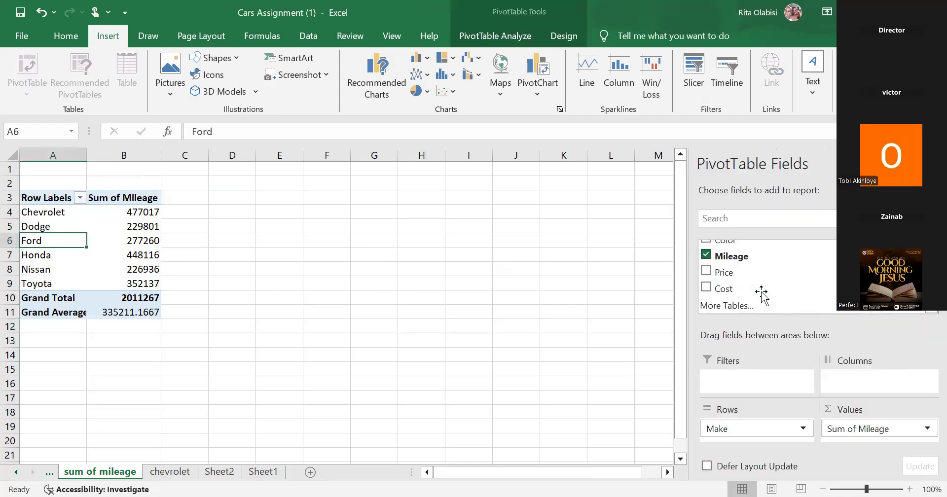
{"action": "scroll", "coordinate": [763, 296], "scroll_direction": "up", "scroll_amount": 2}
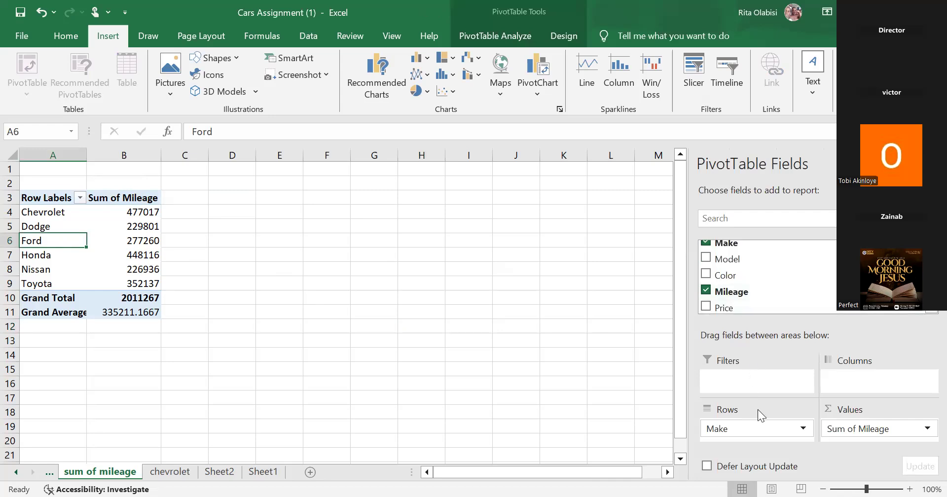
{"action": "scroll", "coordinate": [759, 277], "scroll_direction": "up", "scroll_amount": 1}
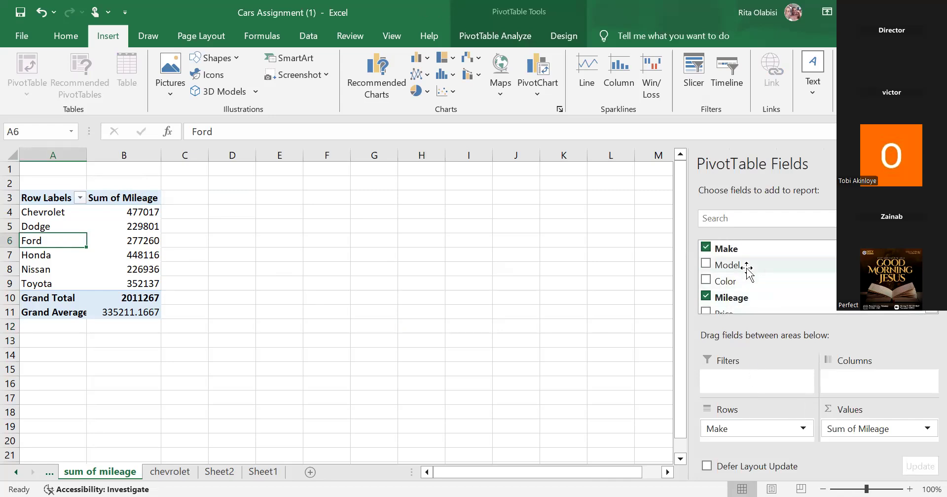
{"action": "left_click_drag", "start_coordinate": [746, 270], "coordinate": [735, 441]}
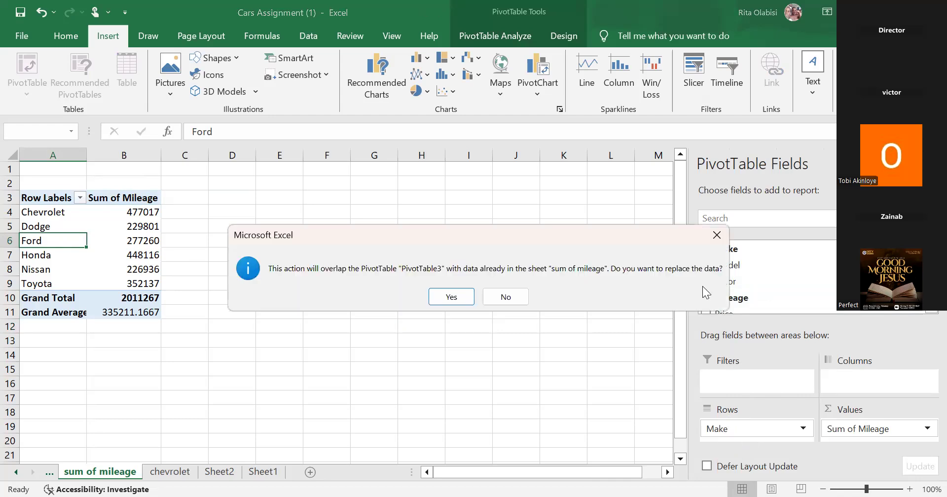
{"action": "left_click", "coordinate": [712, 237]}
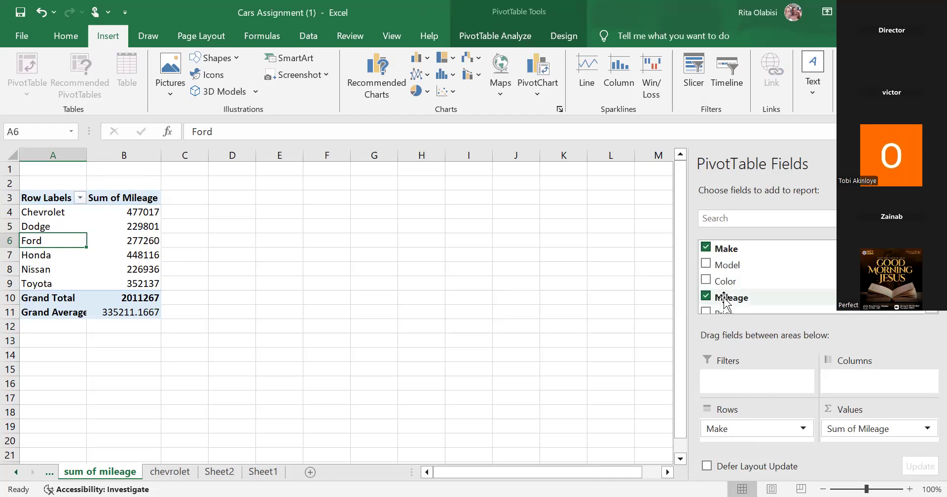
Step: Add the Mileage field to the PivotTable values a second time
{"action": "left_click_drag", "start_coordinate": [724, 300], "coordinate": [842, 433]}
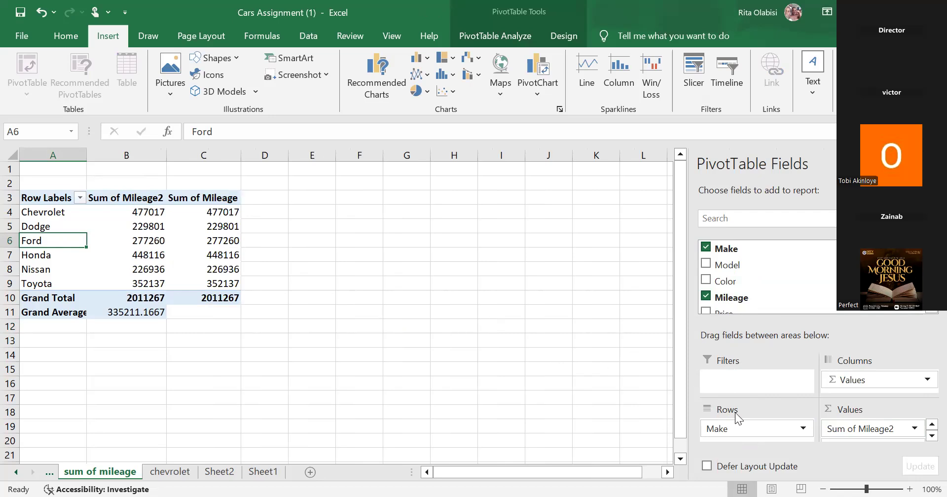
{"action": "left_click", "coordinate": [210, 212]}
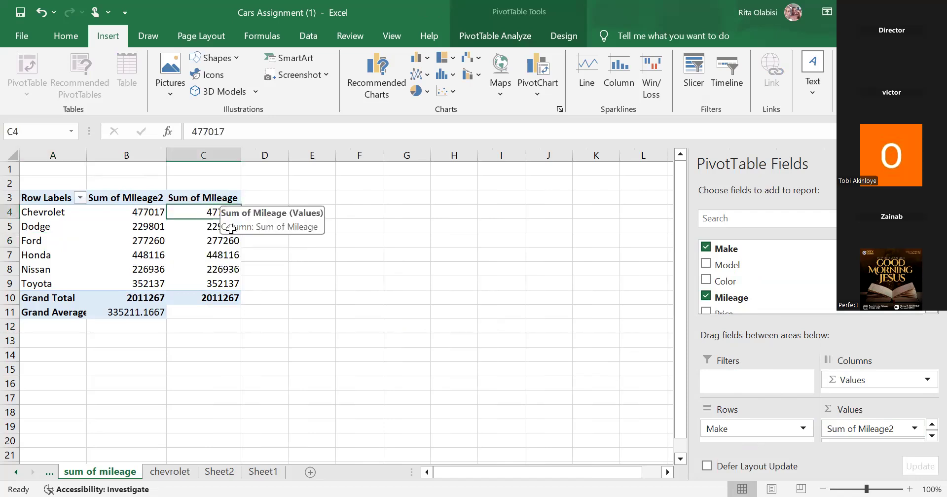
Step: Examine the summary functions offered in the value field settings of the second Mileage column
{"action": "right_click", "coordinate": [213, 211]}
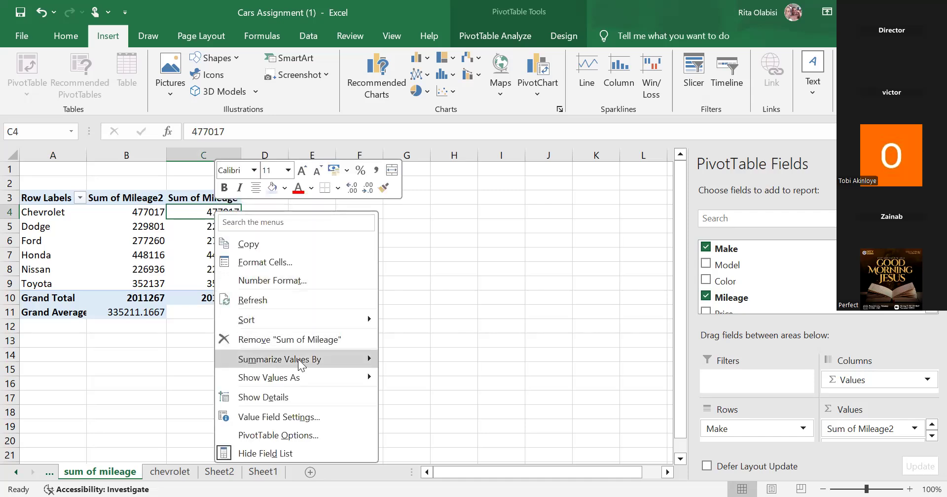
{"action": "mouse_move", "coordinate": [314, 364]}
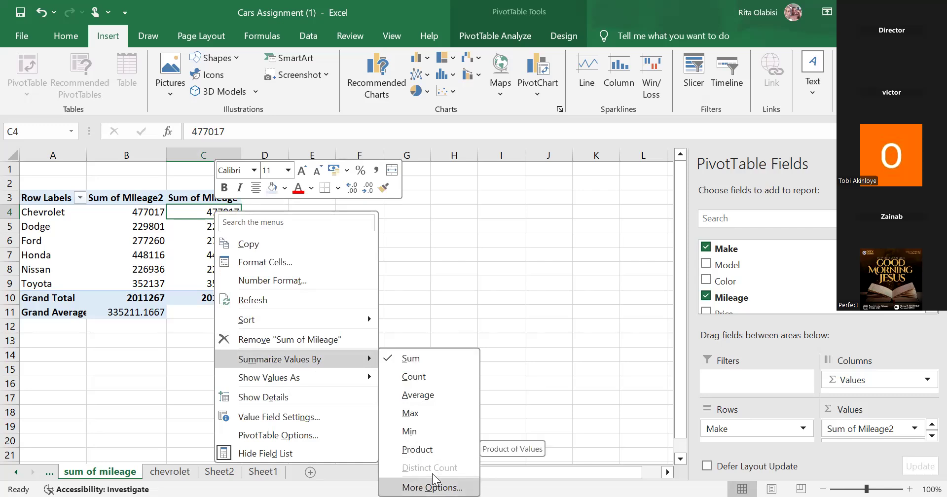
{"action": "left_click", "coordinate": [432, 486]}
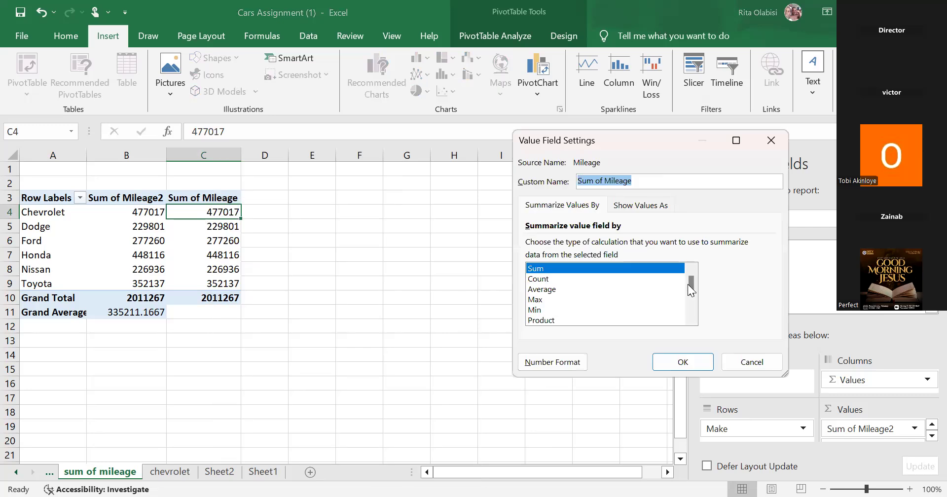
{"action": "mouse_move", "coordinate": [693, 282]}
{"action": "left_mouse_down"}
{"action": "mouse_move", "coordinate": [693, 301]}
{"action": "mouse_move", "coordinate": [690, 272]}
{"action": "left_mouse_up"}
{"action": "mouse_move", "coordinate": [692, 284]}
{"action": "left_mouse_down"}
{"action": "mouse_move", "coordinate": [691, 293]}
{"action": "mouse_move", "coordinate": [690, 280]}
{"action": "left_mouse_up"}
{"action": "left_click", "coordinate": [764, 370]}
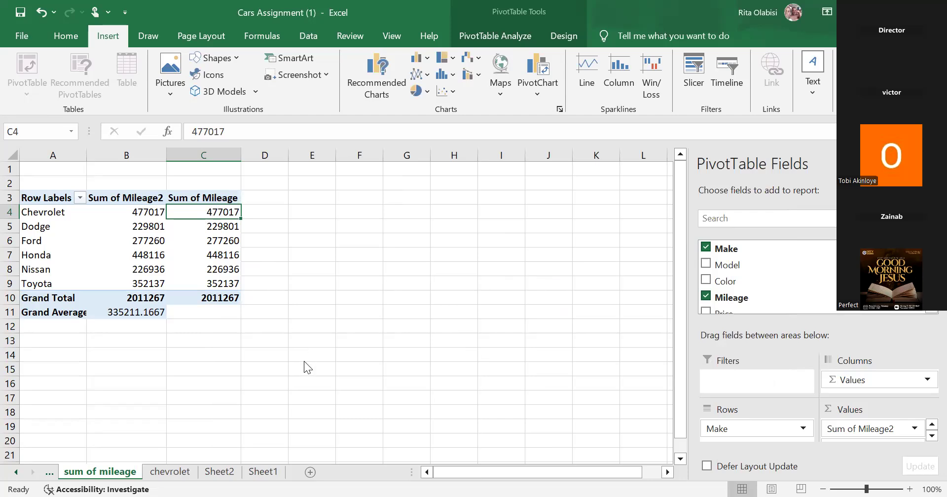
Step: Summarise the second Mileage column of the PivotTable by Max
{"action": "right_click", "coordinate": [217, 213]}
{"action": "mouse_move", "coordinate": [372, 365]}
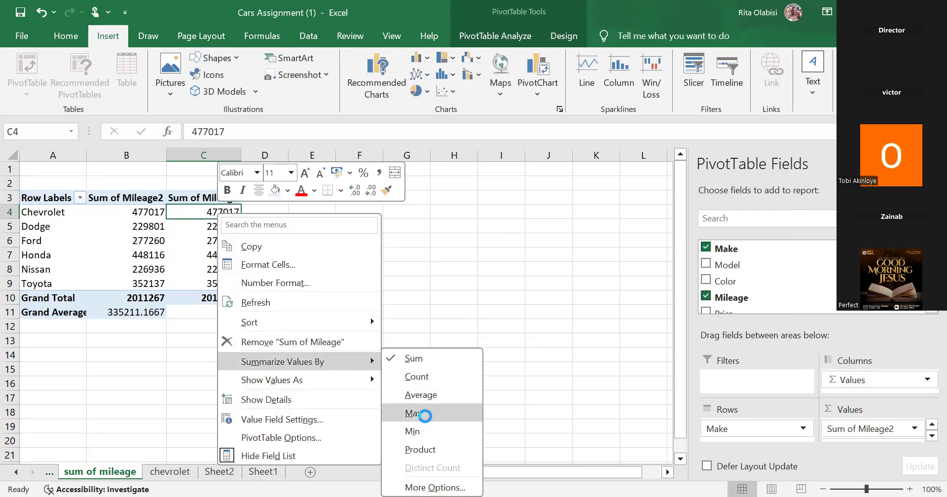
{"action": "left_click", "coordinate": [425, 415]}
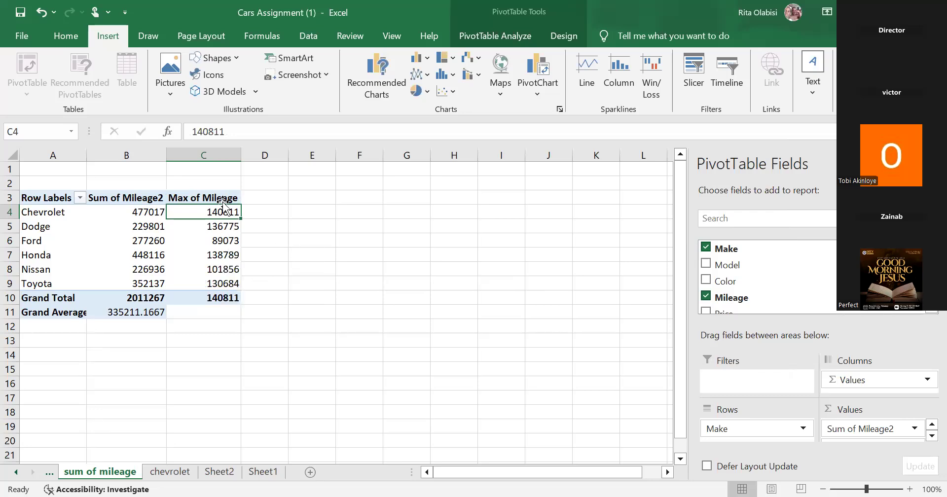
{"action": "mouse_move", "coordinate": [236, 225]}
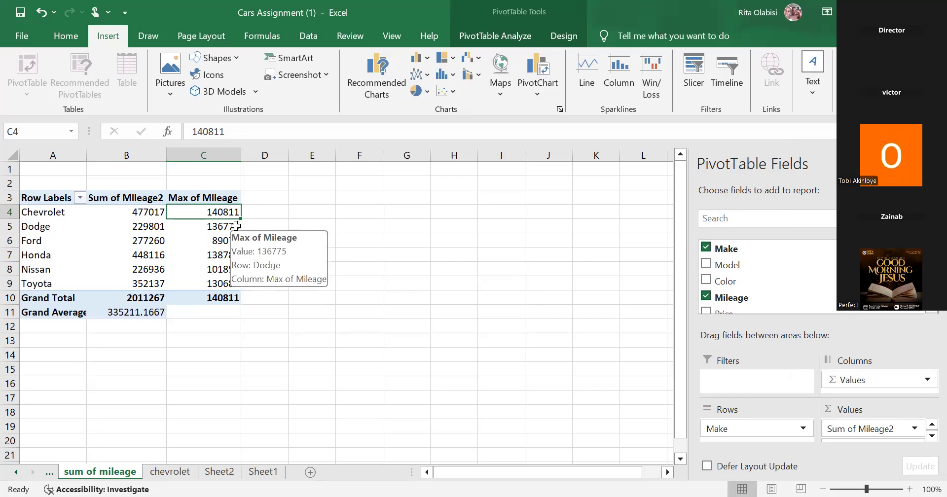
{"action": "mouse_move", "coordinate": [214, 212]}
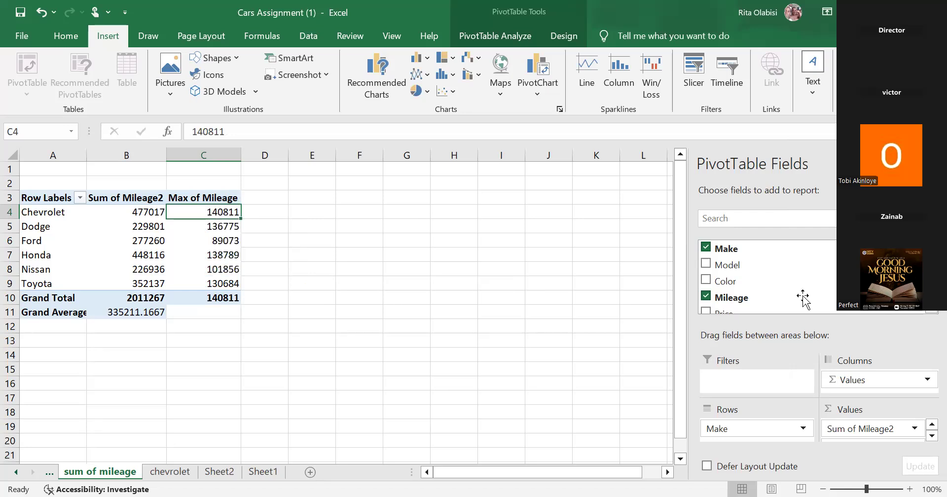
Step: Add the Model field to the report filters and filter the PivotTable to the F-150 model
{"action": "left_click_drag", "start_coordinate": [735, 267], "coordinate": [718, 376]}
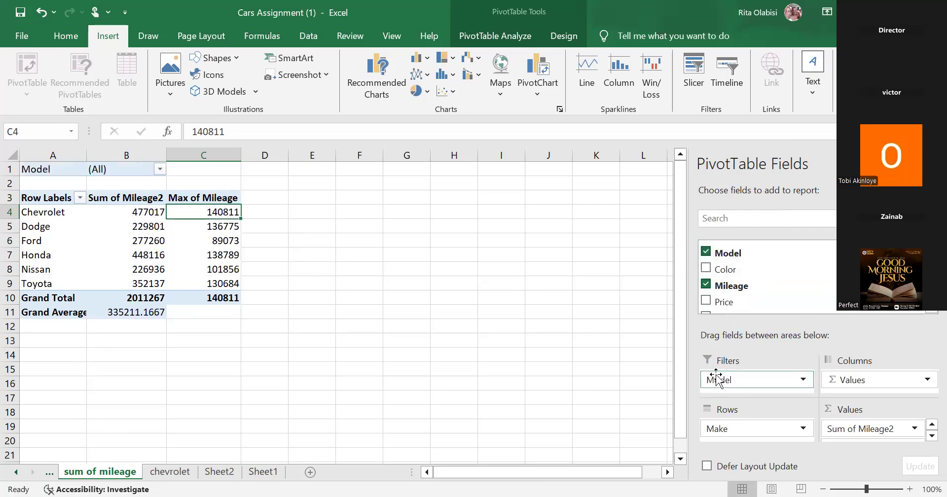
{"action": "left_click", "coordinate": [159, 170]}
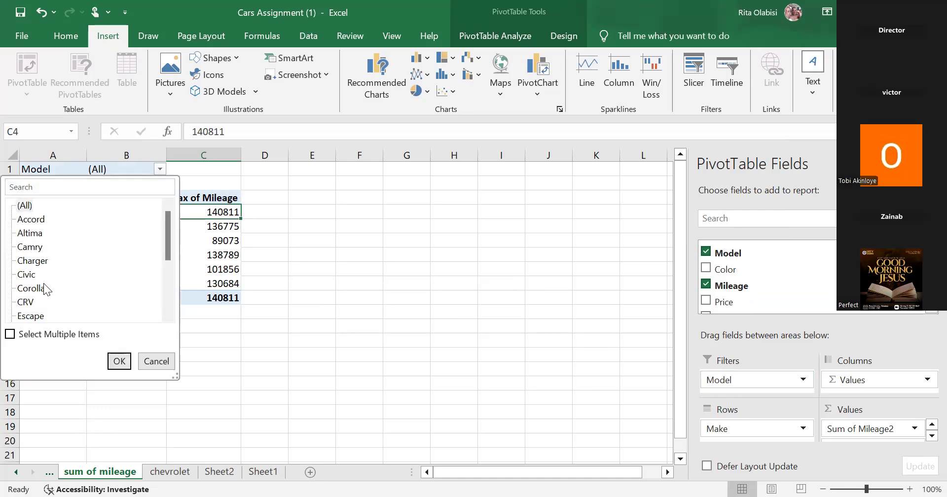
{"action": "scroll", "coordinate": [43, 284], "scroll_direction": "down", "scroll_amount": 1}
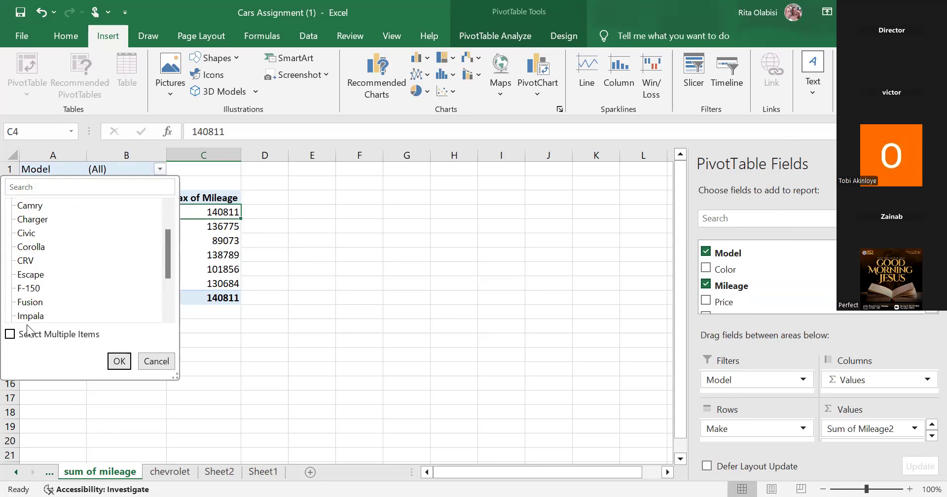
{"action": "left_click", "coordinate": [30, 289]}
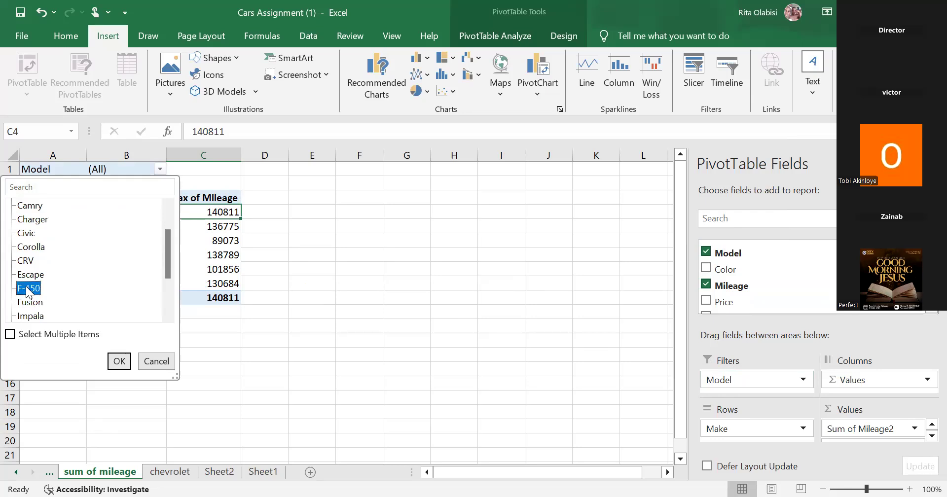
{"action": "left_click", "coordinate": [119, 361]}
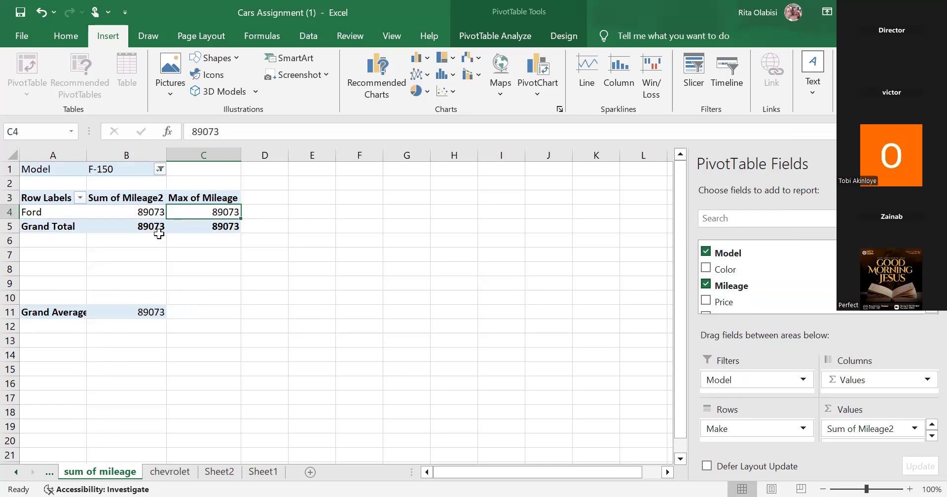
Step: Switch the PivotTable's Model filter to Malibu
{"action": "left_click", "coordinate": [161, 170]}
{"action": "scroll", "coordinate": [78, 260], "scroll_direction": "down", "scroll_amount": 2}
{"action": "scroll", "coordinate": [78, 266], "scroll_direction": "down", "scroll_amount": 1}
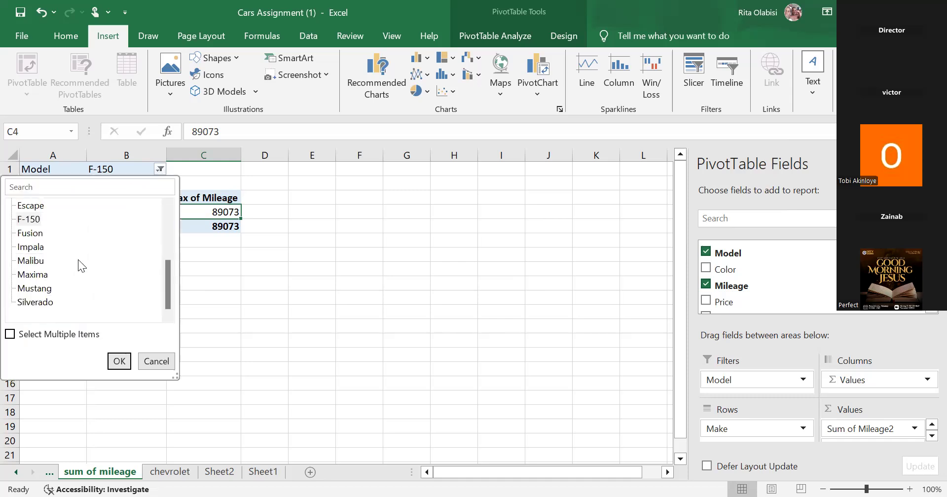
{"action": "scroll", "coordinate": [78, 259], "scroll_direction": "up", "scroll_amount": 3}
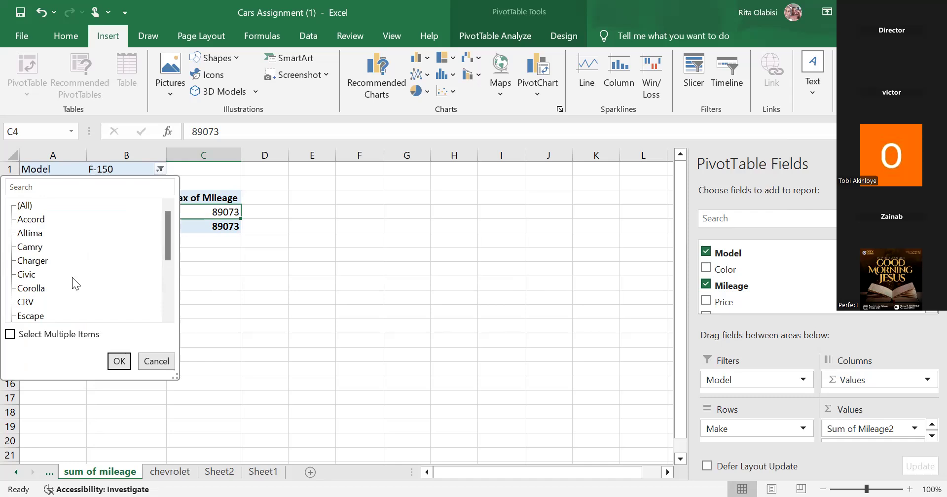
{"action": "scroll", "coordinate": [73, 279], "scroll_direction": "down", "scroll_amount": 1}
{"action": "scroll", "coordinate": [72, 282], "scroll_direction": "down", "scroll_amount": 2}
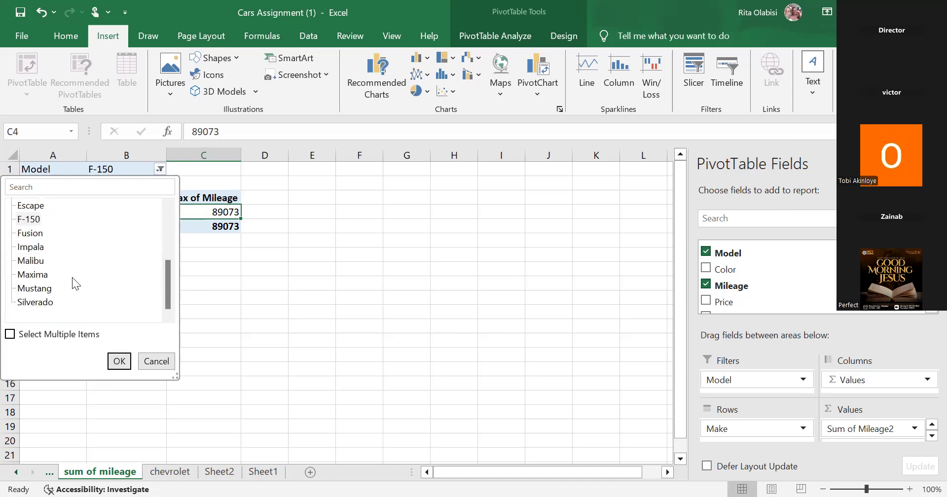
{"action": "left_click", "coordinate": [41, 260]}
{"action": "left_click", "coordinate": [119, 359]}
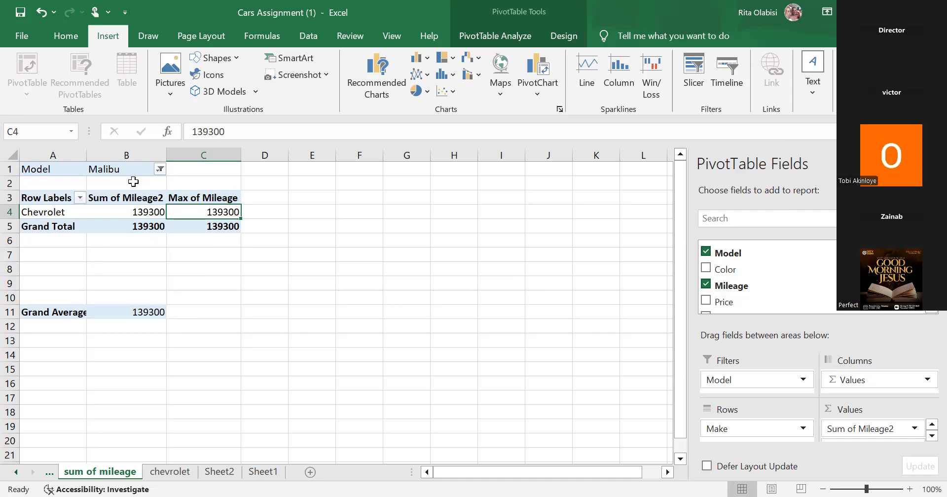
{"action": "left_click", "coordinate": [159, 168]}
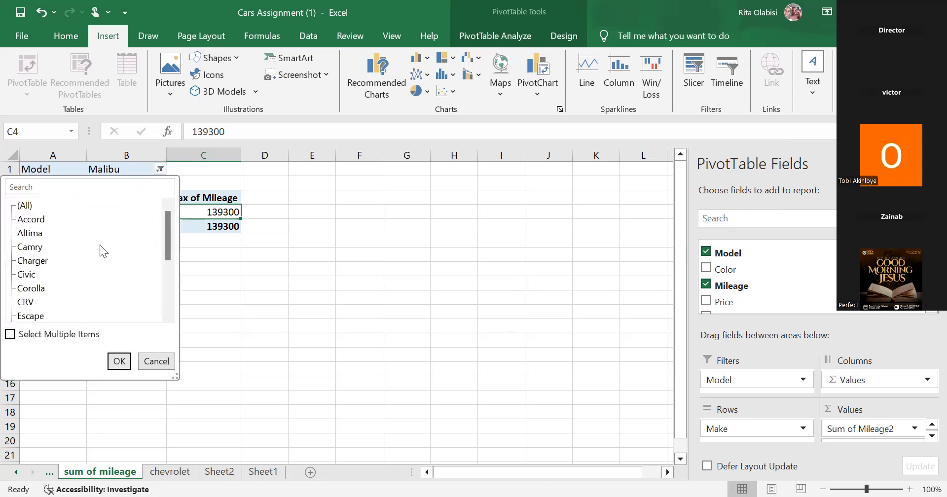
{"action": "scroll", "coordinate": [62, 299], "scroll_direction": "down", "scroll_amount": 1}
{"action": "scroll", "coordinate": [63, 298], "scroll_direction": "up", "scroll_amount": 1}
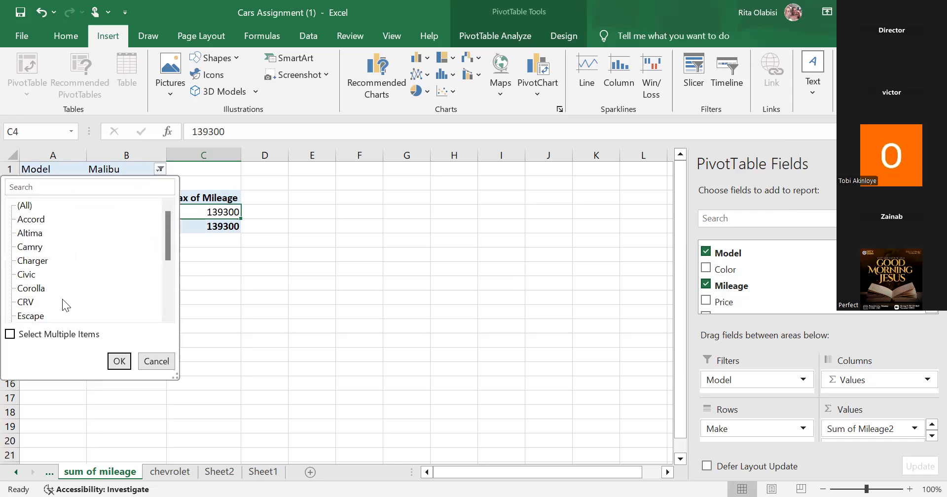
{"action": "left_click", "coordinate": [145, 363]}
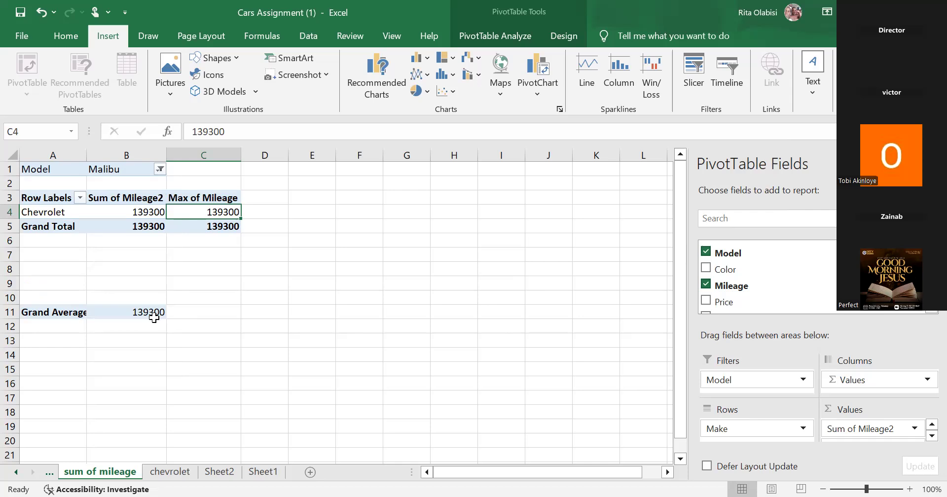
Step: Show the Max of Mileage column as % of Grand Total
{"action": "right_click", "coordinate": [198, 198]}
{"action": "mouse_move", "coordinate": [303, 369]}
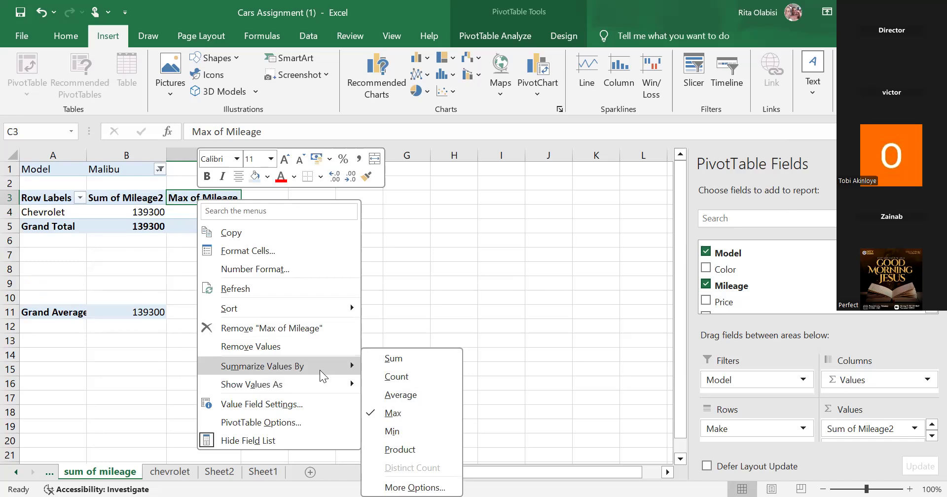
{"action": "mouse_move", "coordinate": [311, 388]}
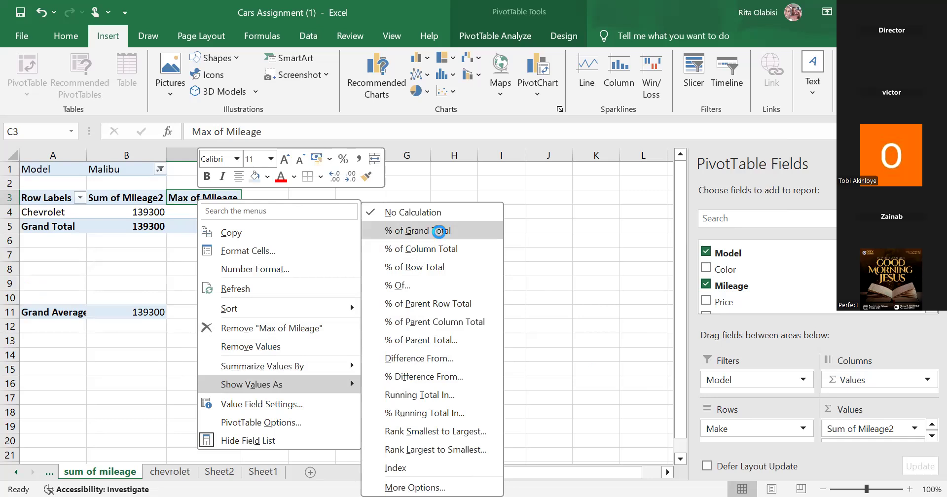
{"action": "left_click", "coordinate": [439, 231]}
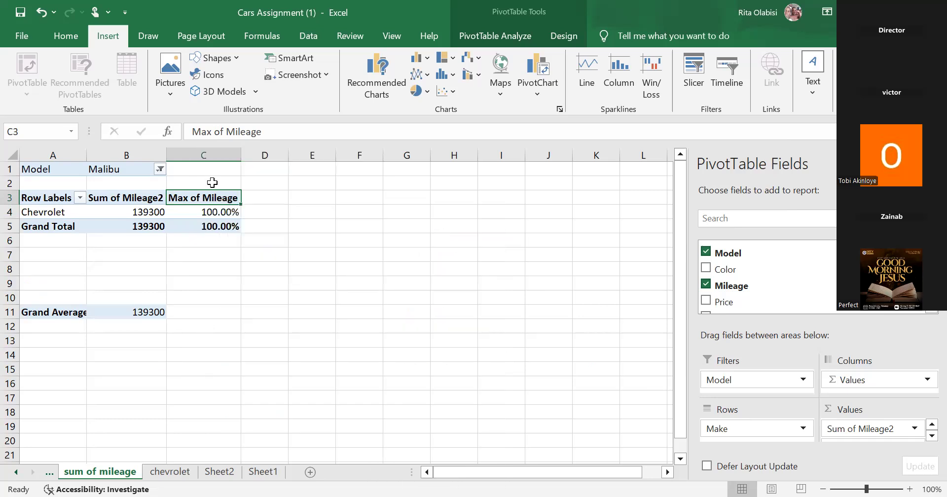
Step: Allow multiple items in the Model filter and select all models
{"action": "left_click", "coordinate": [160, 170]}
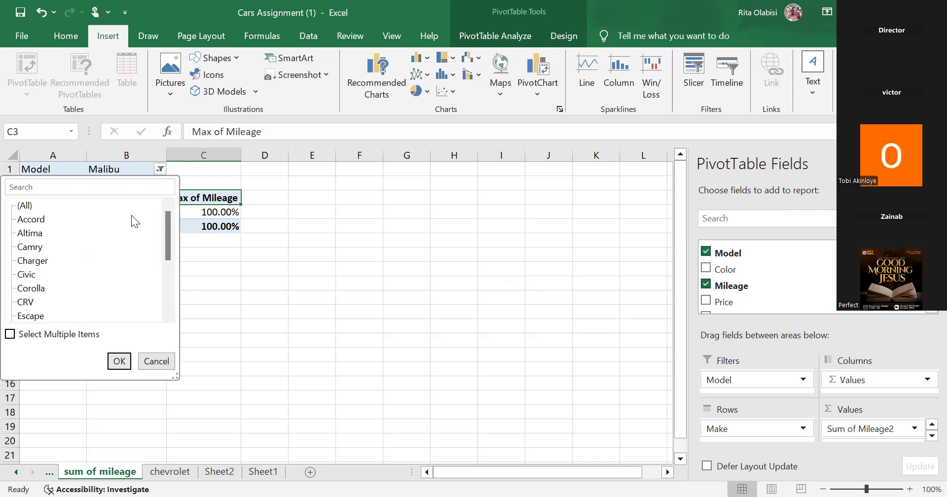
{"action": "left_click", "coordinate": [140, 365]}
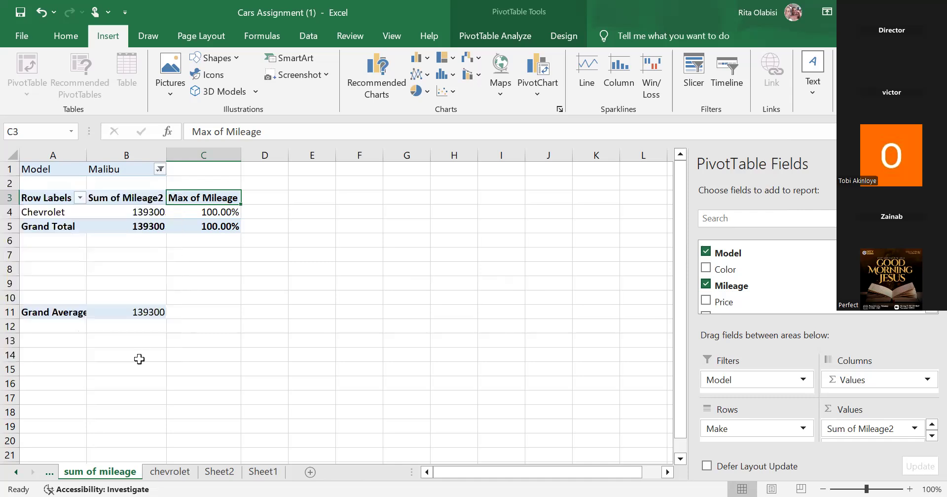
{"action": "left_click", "coordinate": [159, 170]}
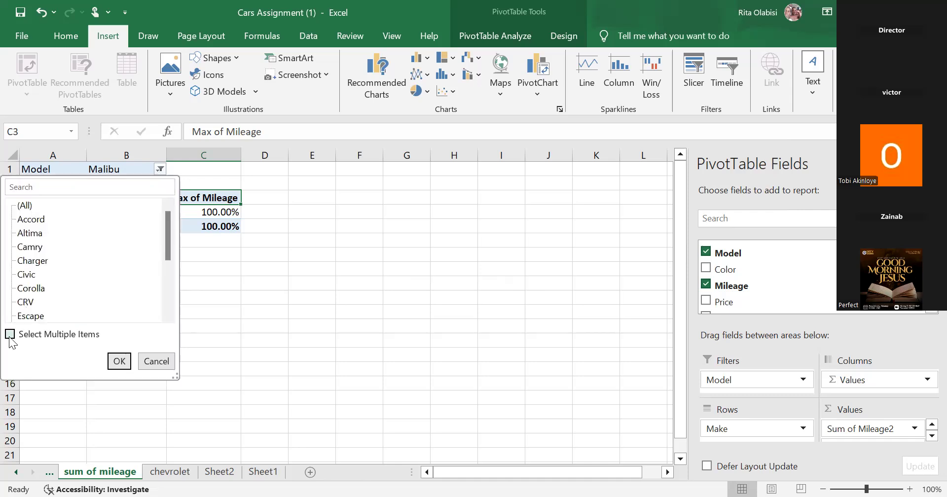
{"action": "left_click", "coordinate": [10, 335]}
{"action": "left_click", "coordinate": [21, 205]}
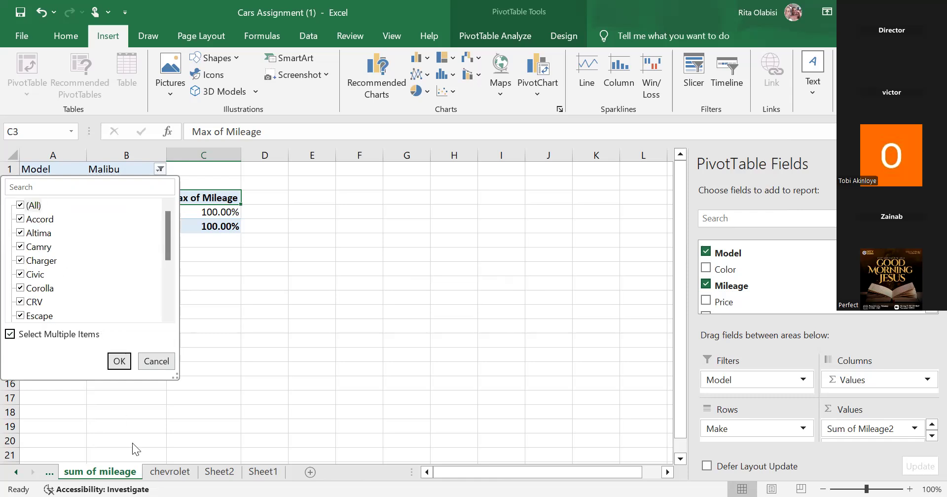
{"action": "left_click", "coordinate": [117, 362]}
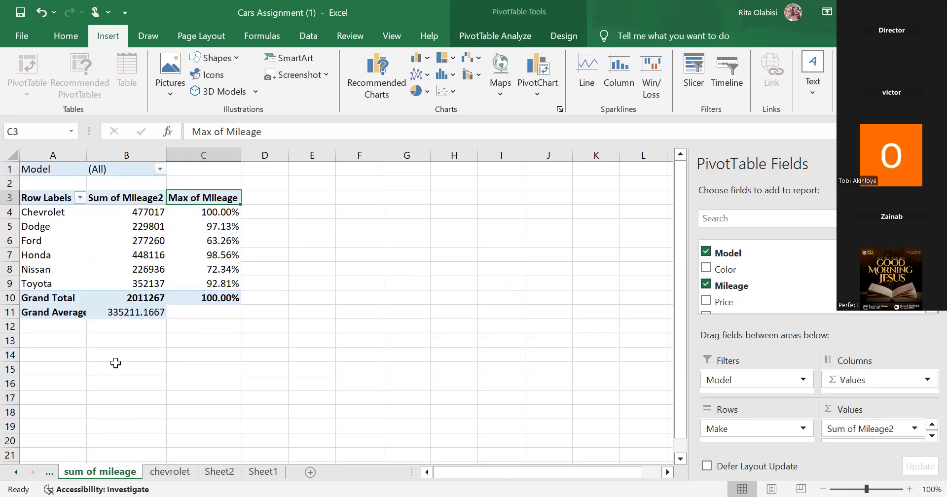
Step: Try removing the Max of Mileage column from the PivotTable, and undo the removal
{"action": "right_click", "coordinate": [212, 198]}
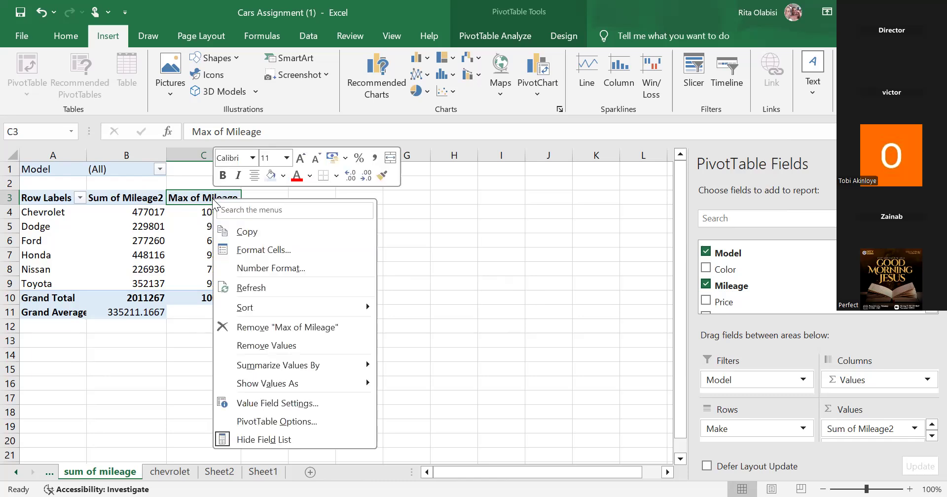
{"action": "left_click", "coordinate": [284, 329]}
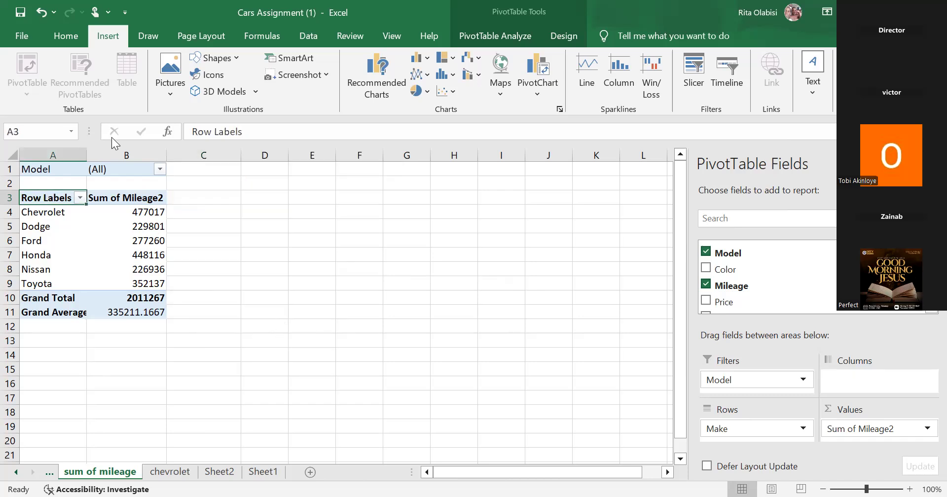
{"action": "left_click", "coordinate": [43, 15]}
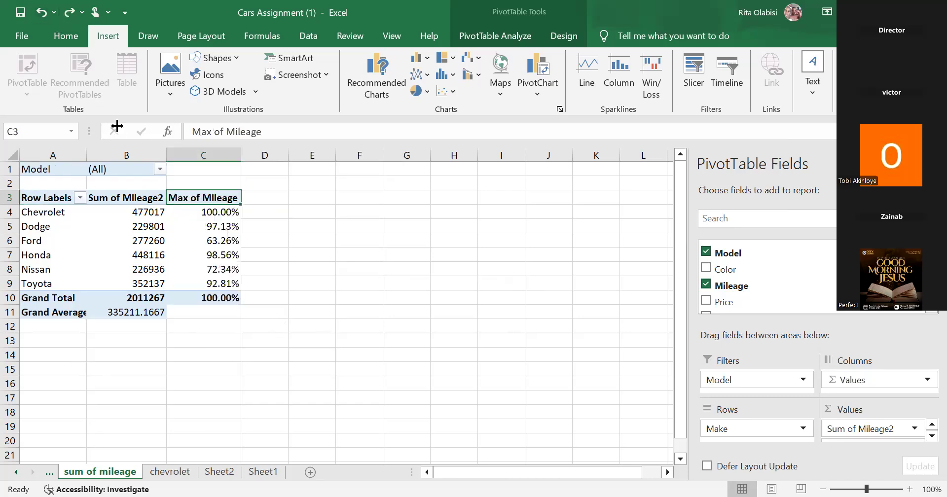
Step: Reapply % of Grand Total to the Max of Mileage column and summarize that column by Sum
{"action": "right_click", "coordinate": [187, 202]}
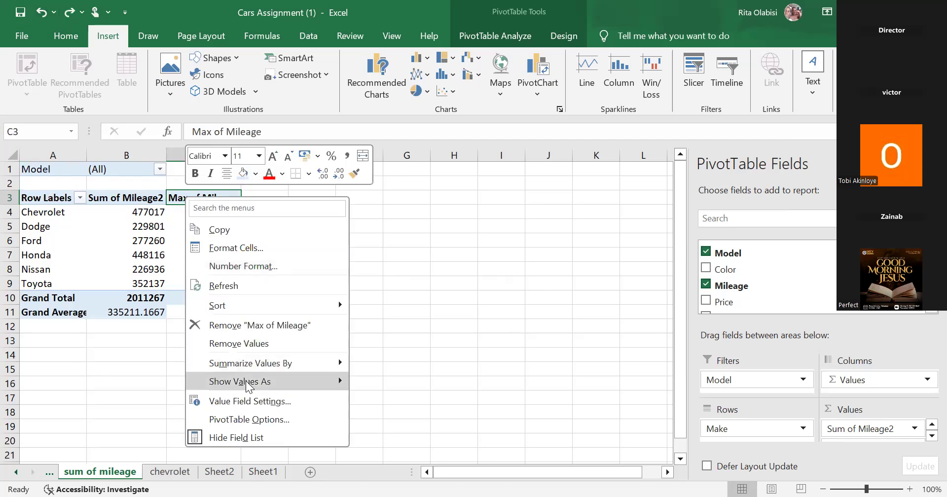
{"action": "mouse_move", "coordinate": [295, 381]}
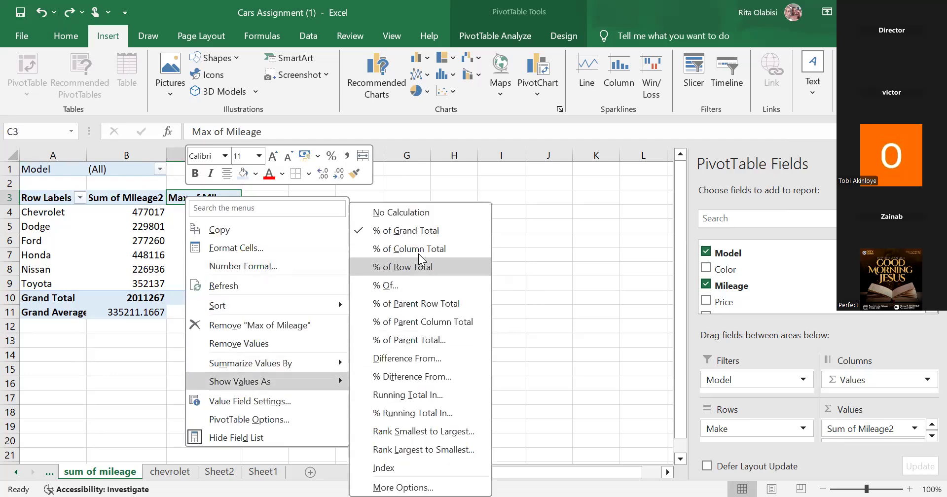
{"action": "left_click", "coordinate": [424, 232]}
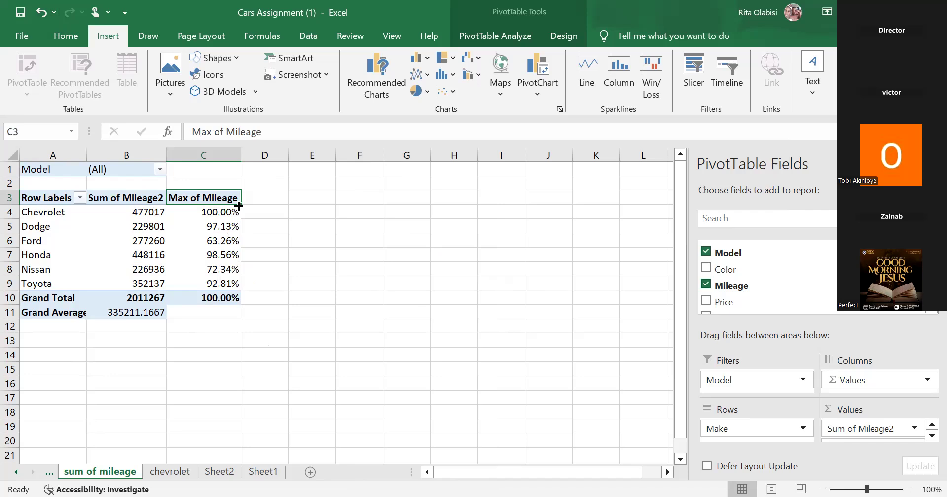
{"action": "right_click", "coordinate": [207, 198]}
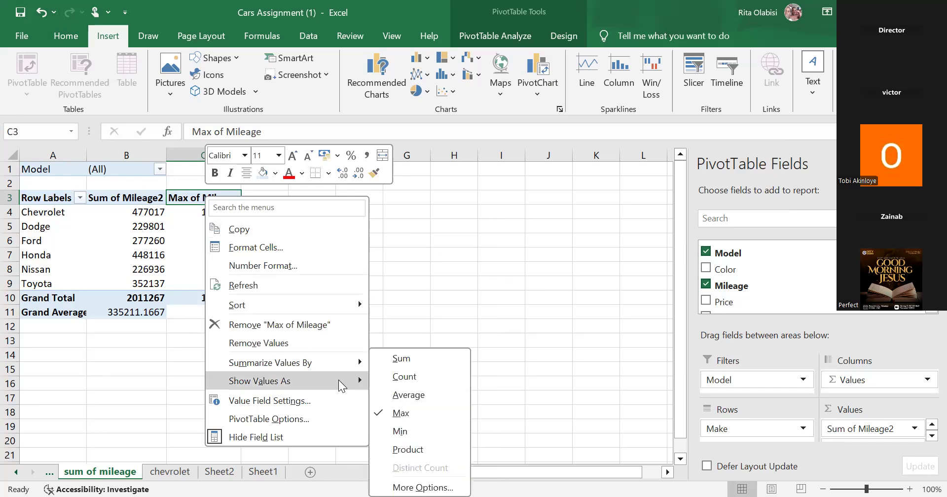
{"action": "left_click", "coordinate": [400, 360]}
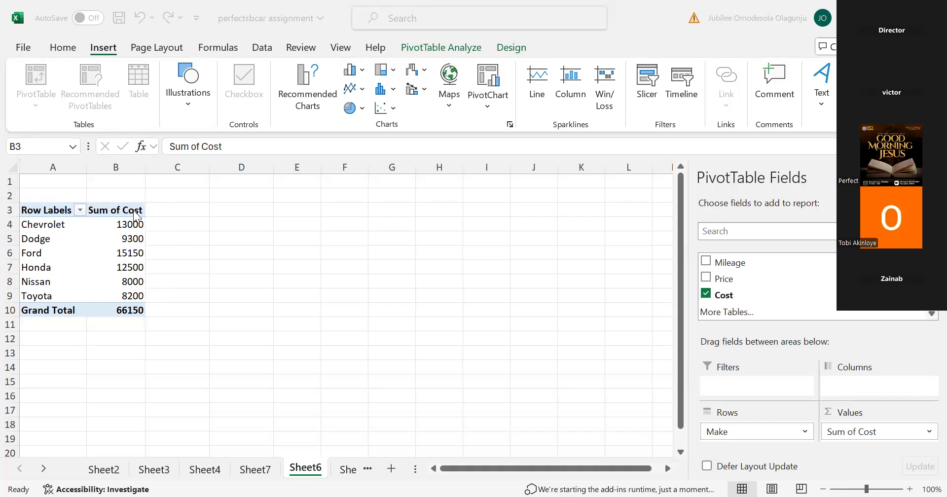
Step: In the perfectsbcar assignment workbook, add Cost to the PivotTable values again as % of Grand Total, and add Cost a third time
{"action": "left_click_drag", "start_coordinate": [711, 297], "coordinate": [849, 434]}
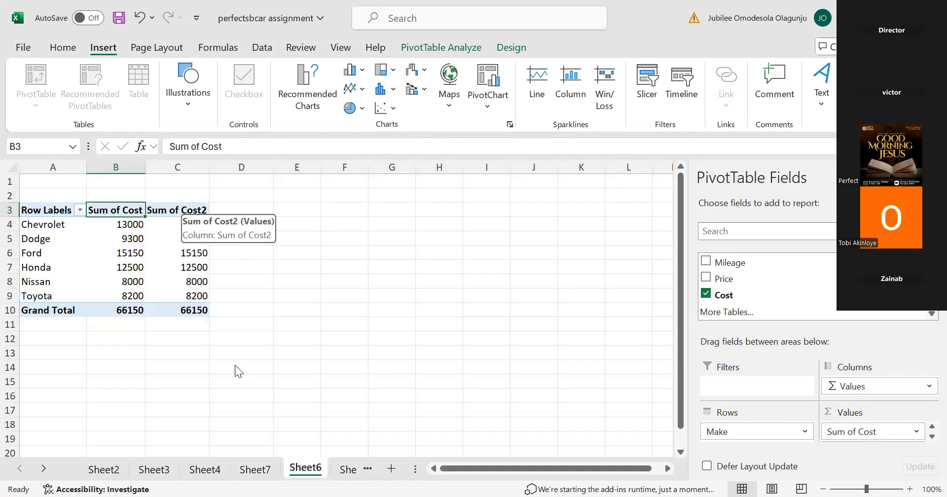
{"action": "right_click", "coordinate": [186, 209]}
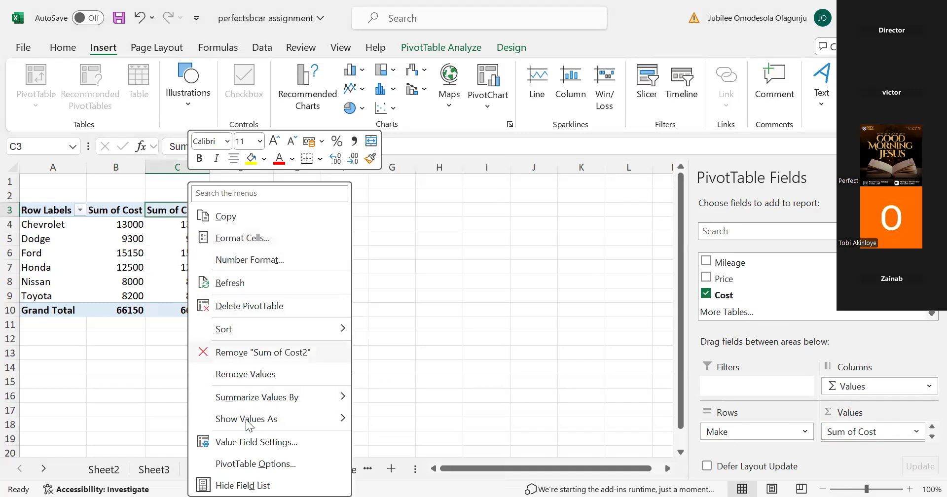
{"action": "mouse_move", "coordinate": [259, 419]}
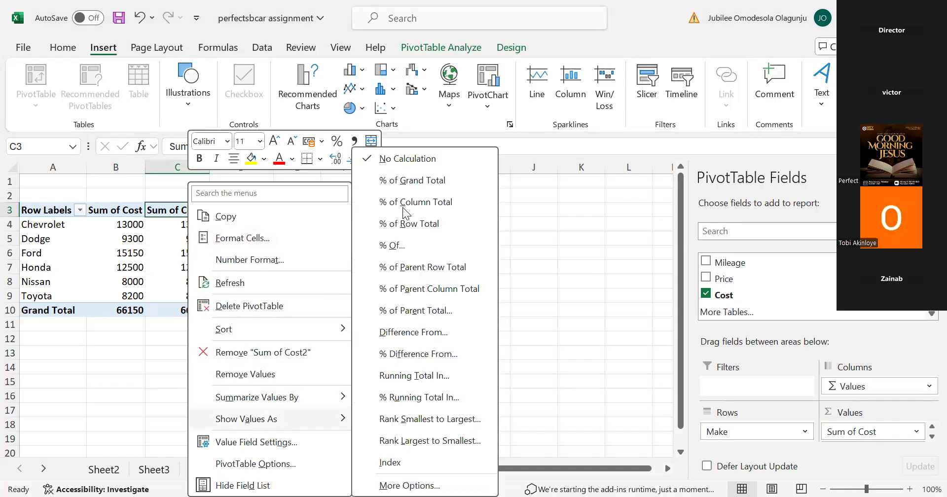
{"action": "left_click", "coordinate": [418, 180]}
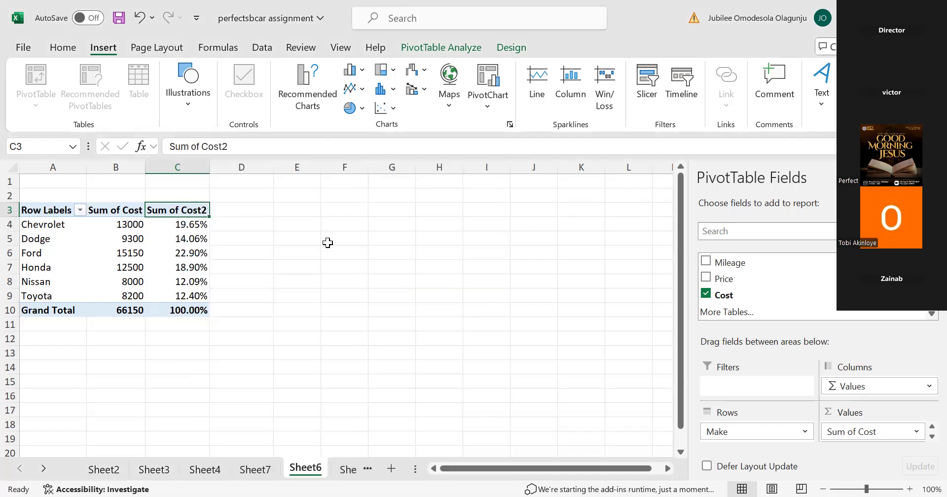
{"action": "left_click_drag", "start_coordinate": [712, 298], "coordinate": [836, 434]}
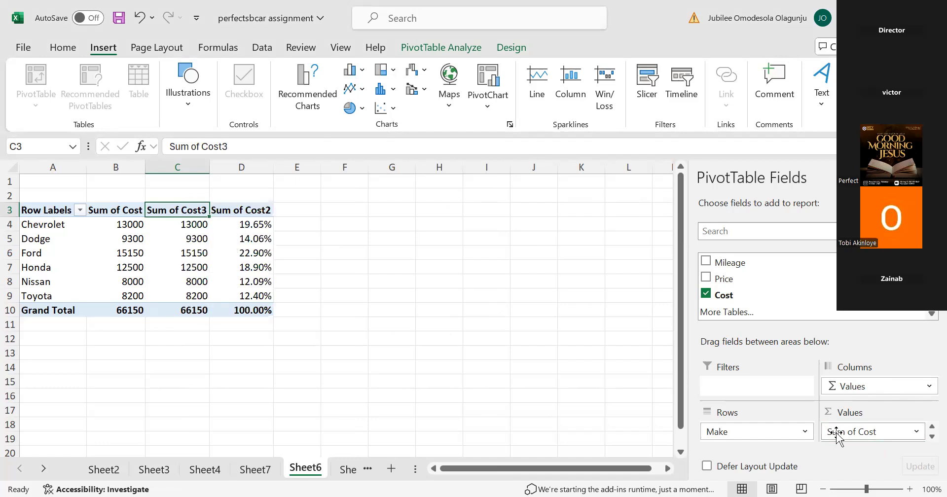
{"action": "left_click", "coordinate": [255, 213]}
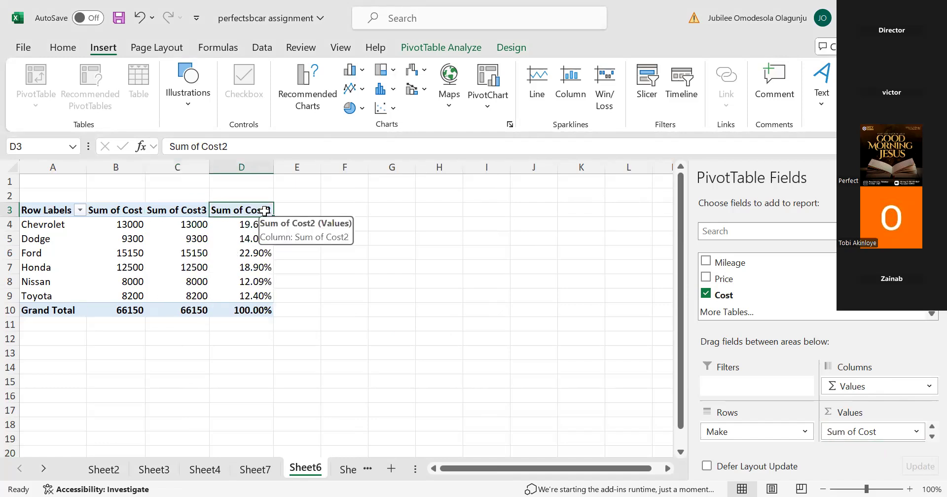
{"action": "left_click_drag", "start_coordinate": [274, 216], "coordinate": [274, 217]}
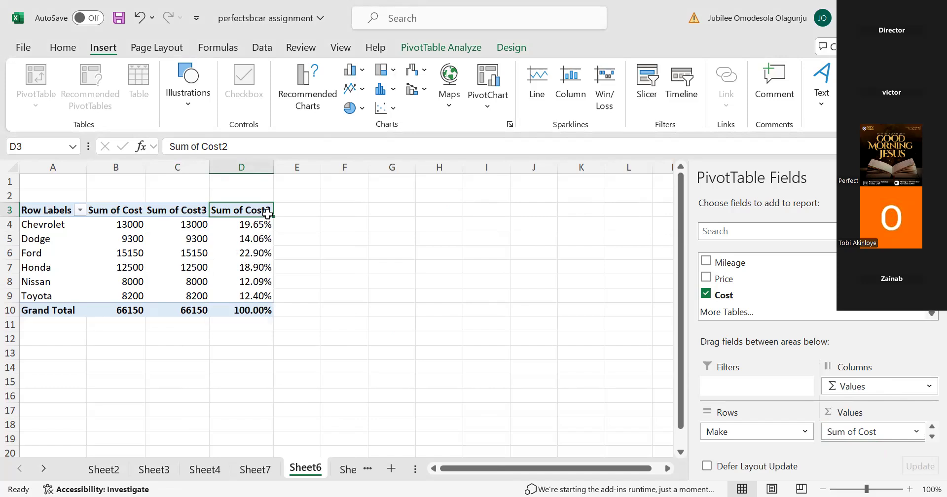
{"action": "right_click", "coordinate": [266, 213]}
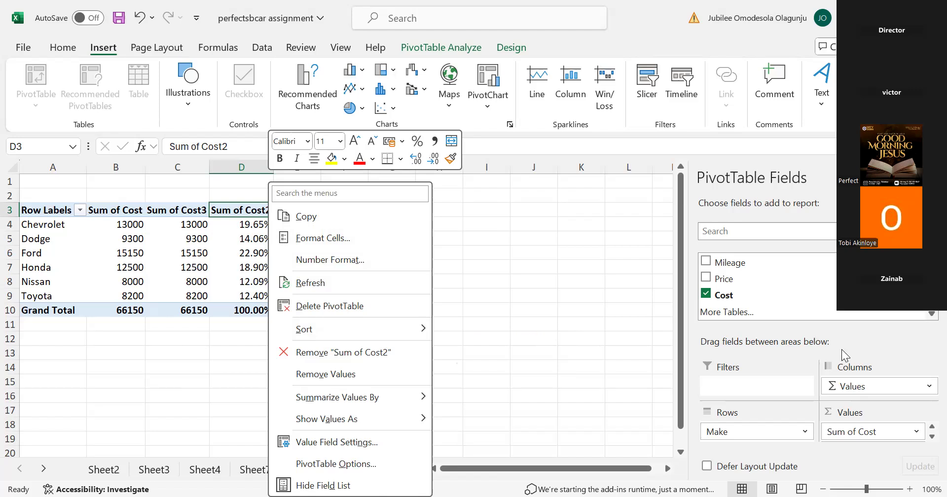
{"action": "key", "text": "Escape"}
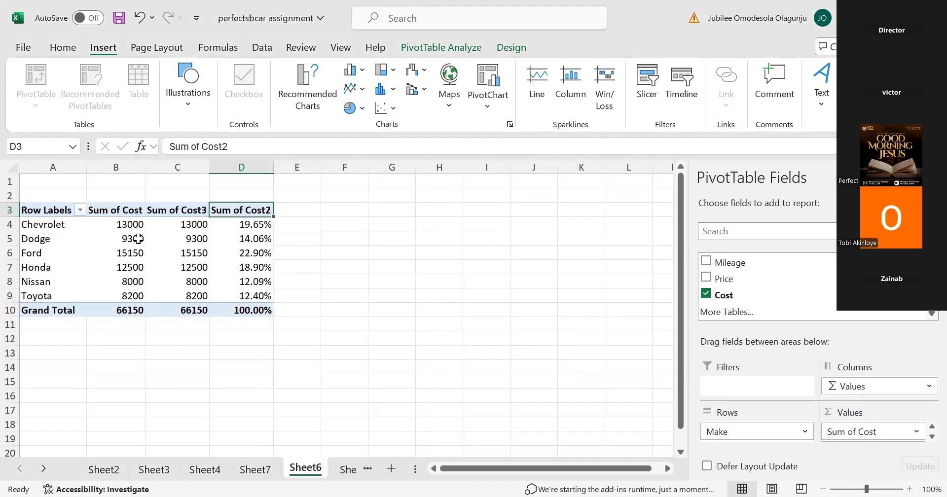
Step: Summarize the Sum of Cost3 column by Max
{"action": "left_click", "coordinate": [189, 212]}
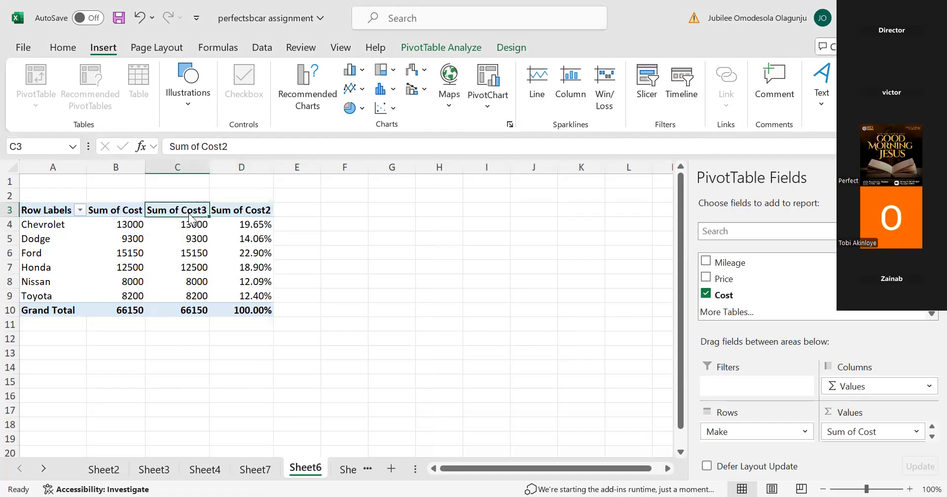
{"action": "right_click", "coordinate": [191, 217]}
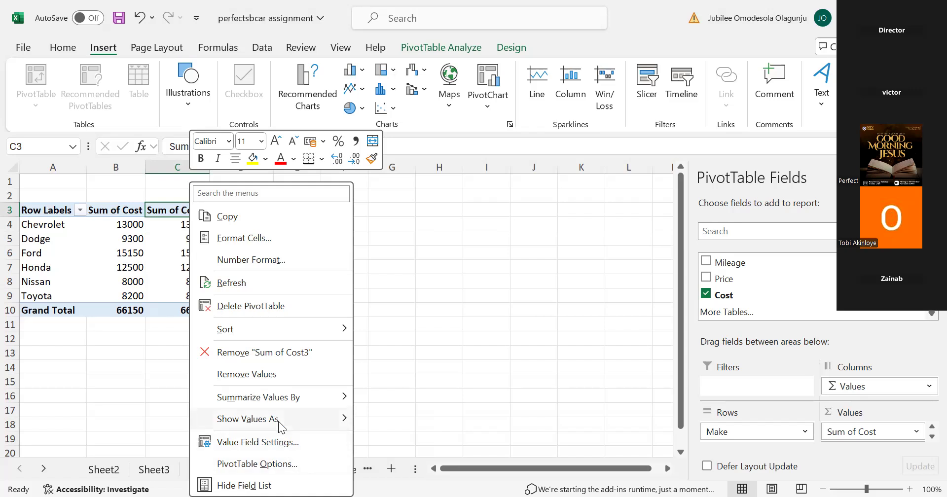
{"action": "mouse_move", "coordinate": [281, 415]}
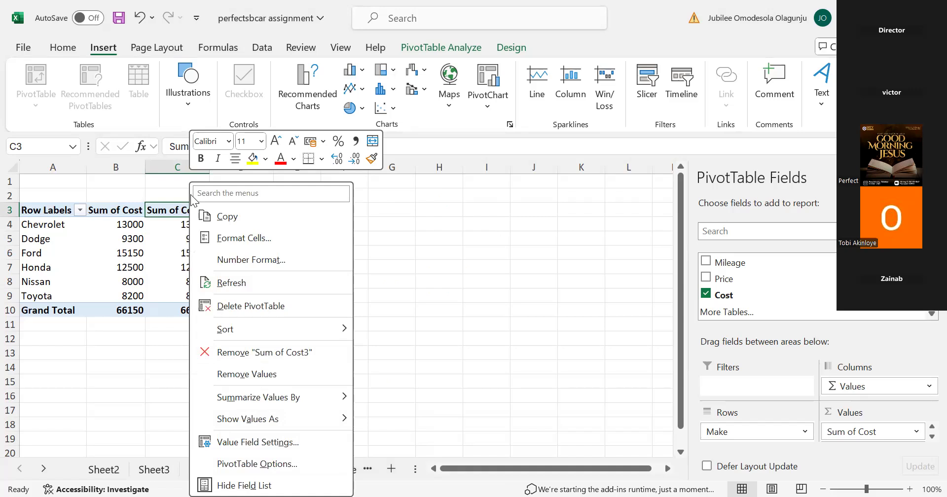
{"action": "left_click", "coordinate": [177, 203]}
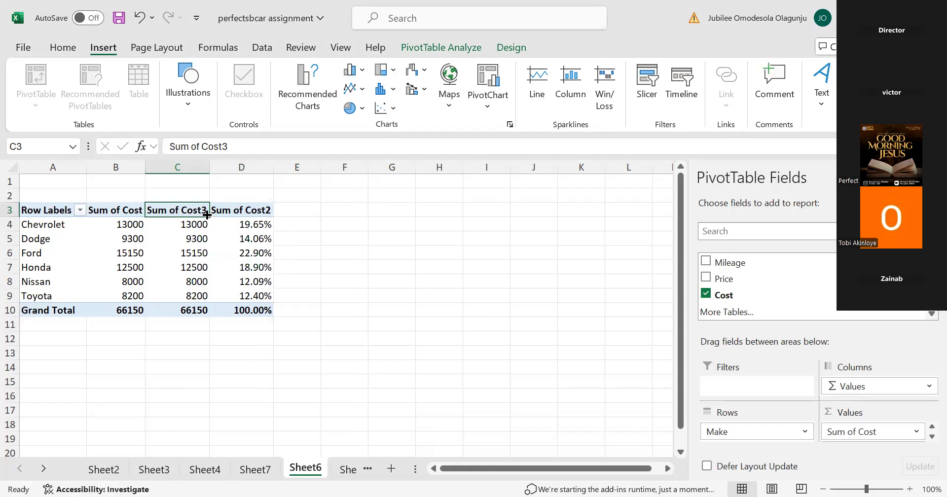
{"action": "right_click", "coordinate": [195, 212]}
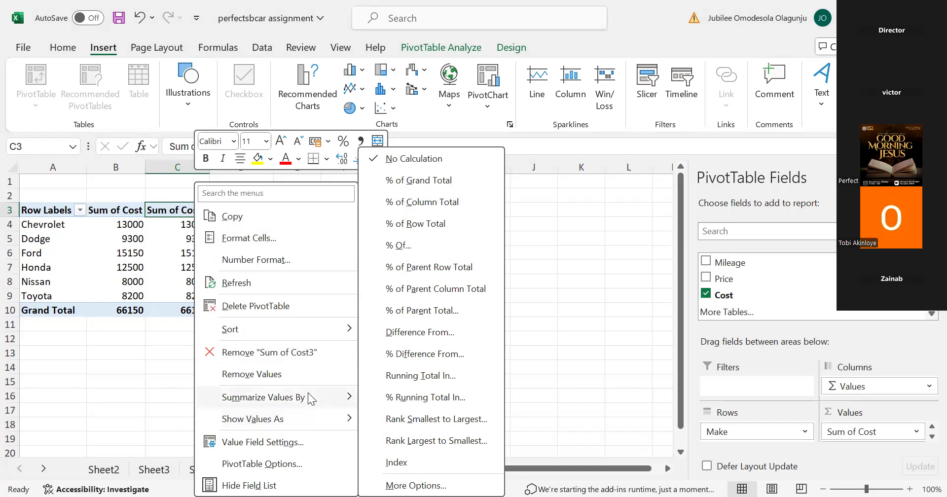
{"action": "mouse_move", "coordinate": [320, 388]}
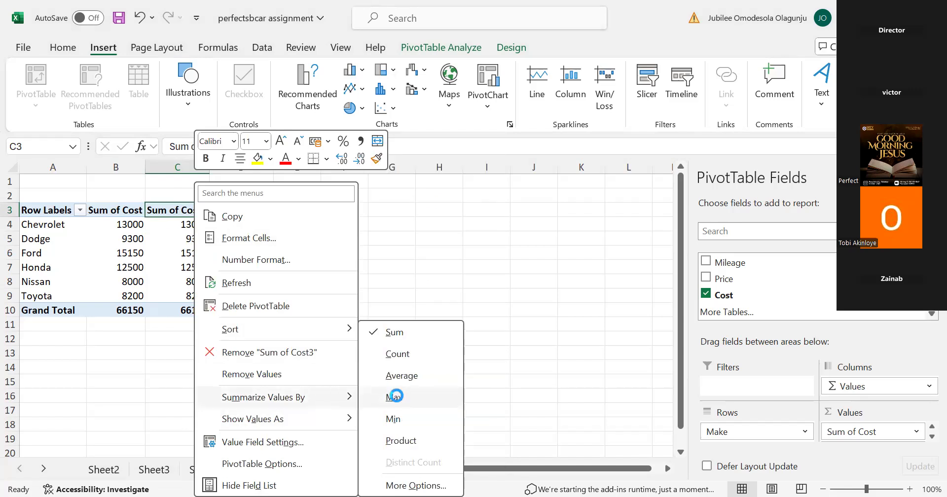
{"action": "left_click", "coordinate": [394, 396]}
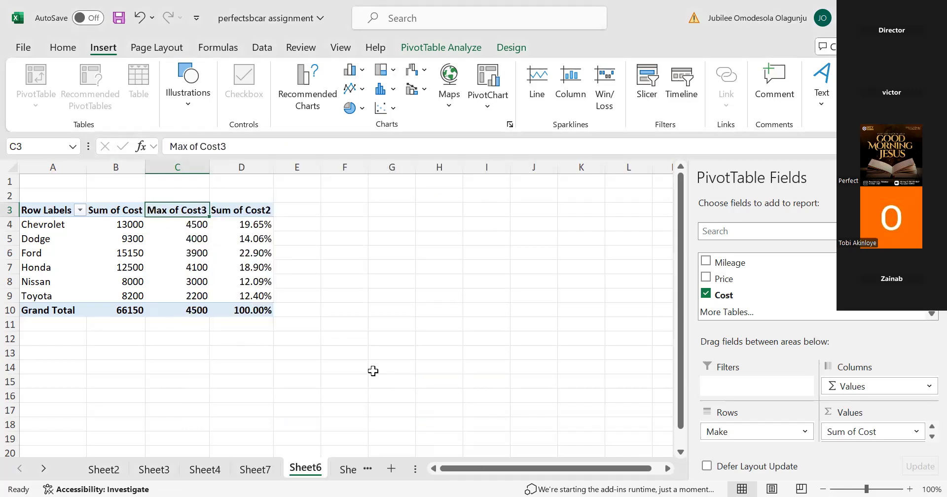
{"action": "left_click", "coordinate": [297, 219]}
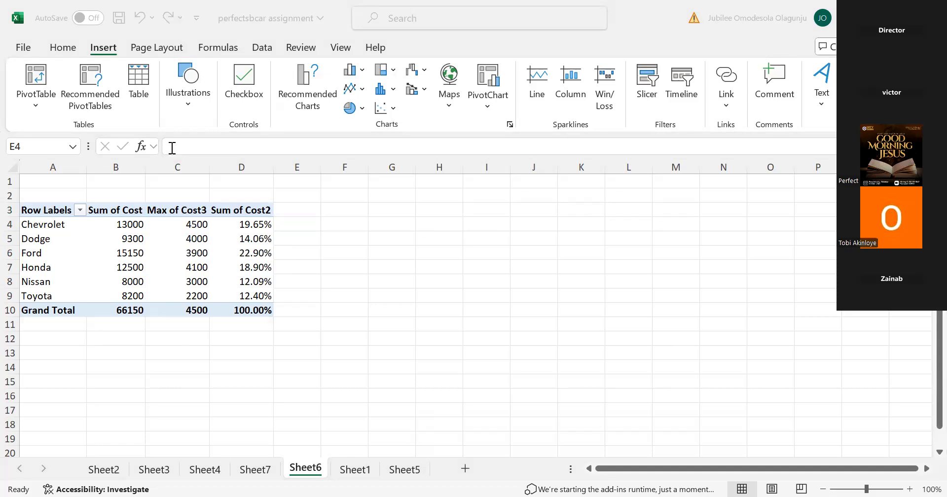
{"action": "left_click", "coordinate": [181, 215]}
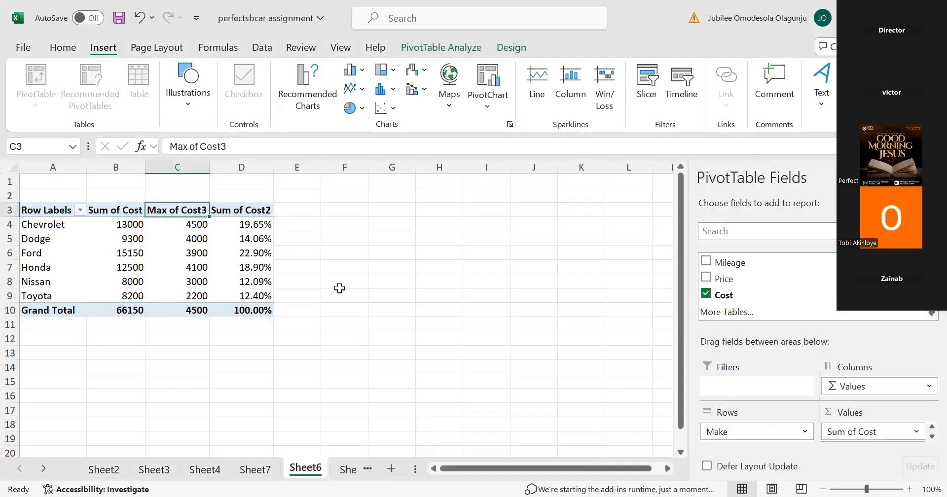
{"action": "right_click", "coordinate": [191, 204]}
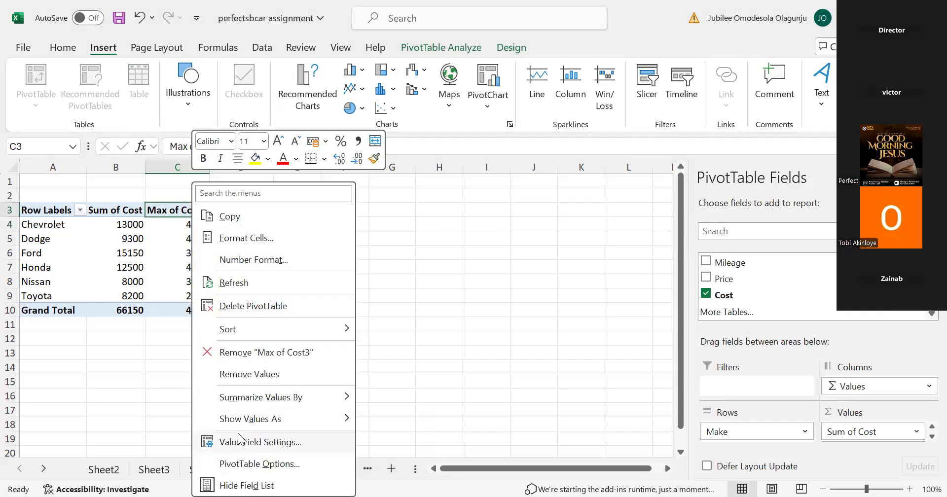
{"action": "mouse_move", "coordinate": [254, 399]}
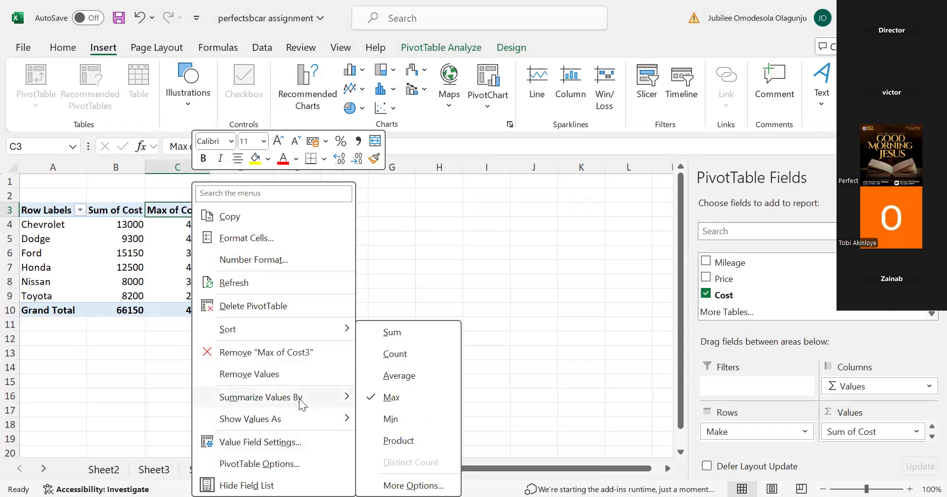
{"action": "left_click", "coordinate": [460, 284]}
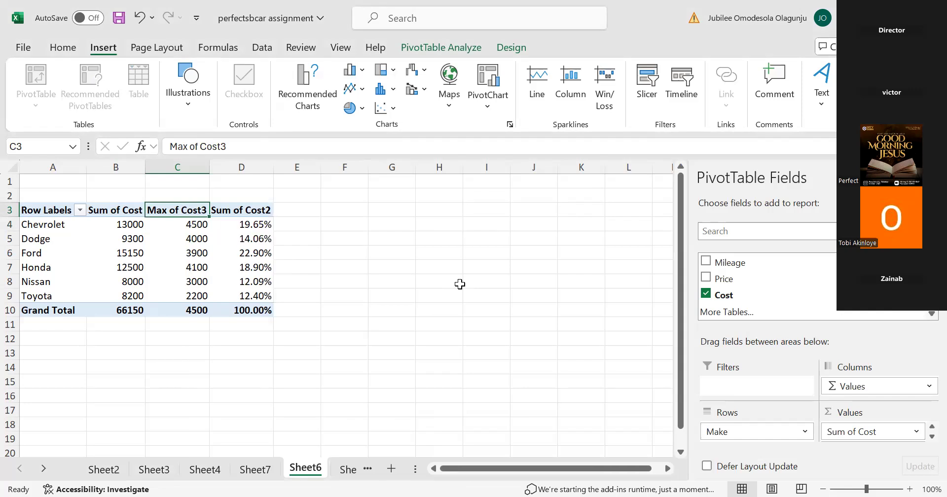
{"action": "left_click", "coordinate": [306, 113]}
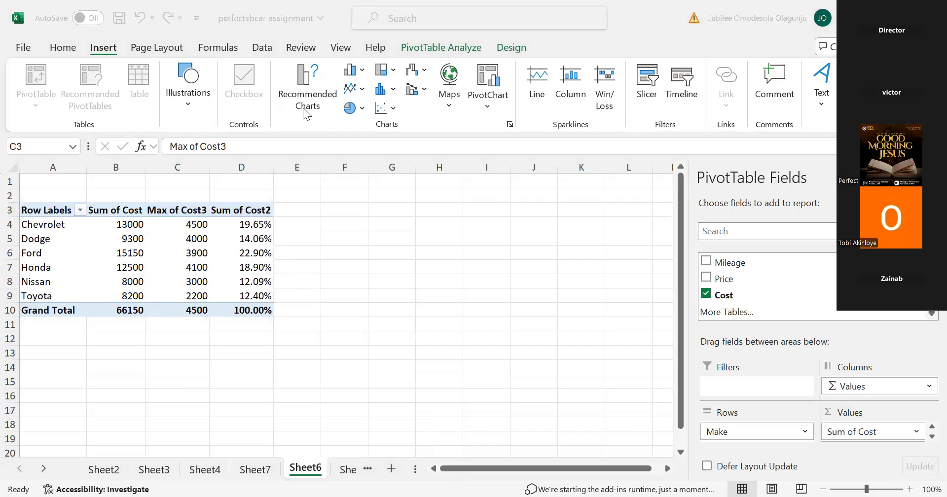
{"action": "right_click", "coordinate": [244, 213]}
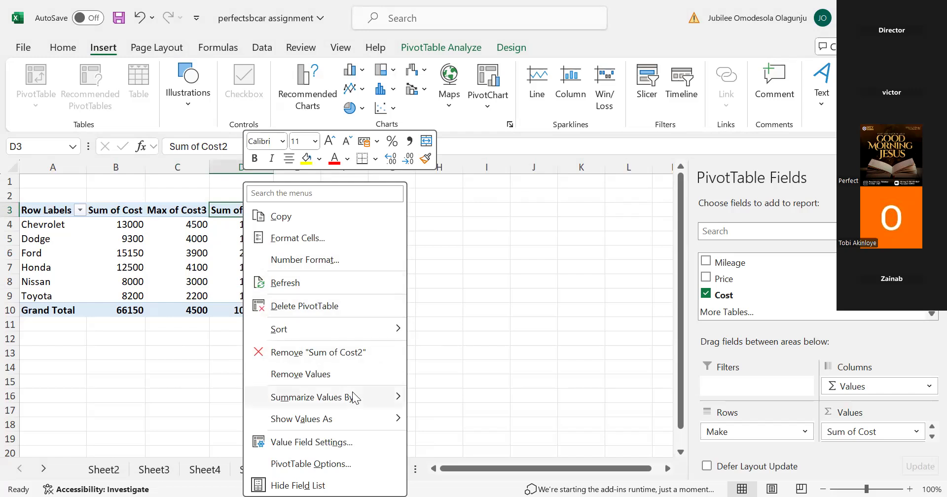
{"action": "mouse_move", "coordinate": [352, 397]}
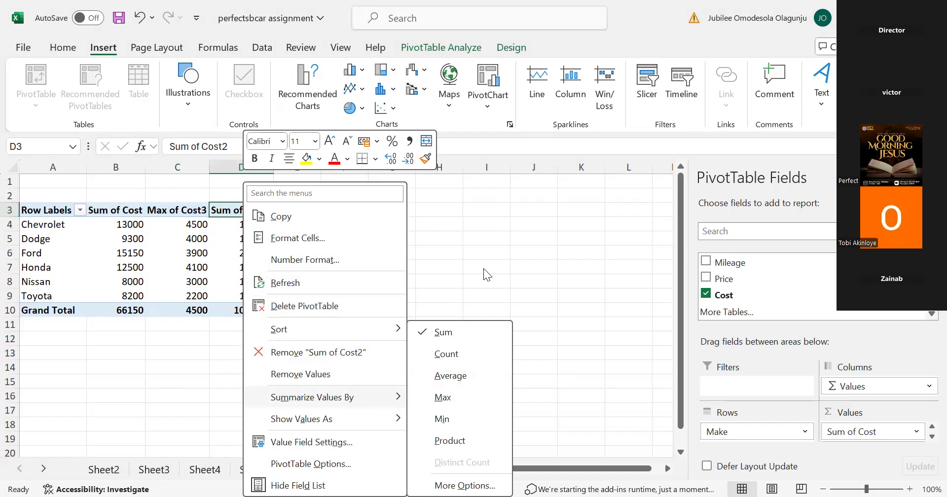
{"action": "left_click", "coordinate": [264, 52]}
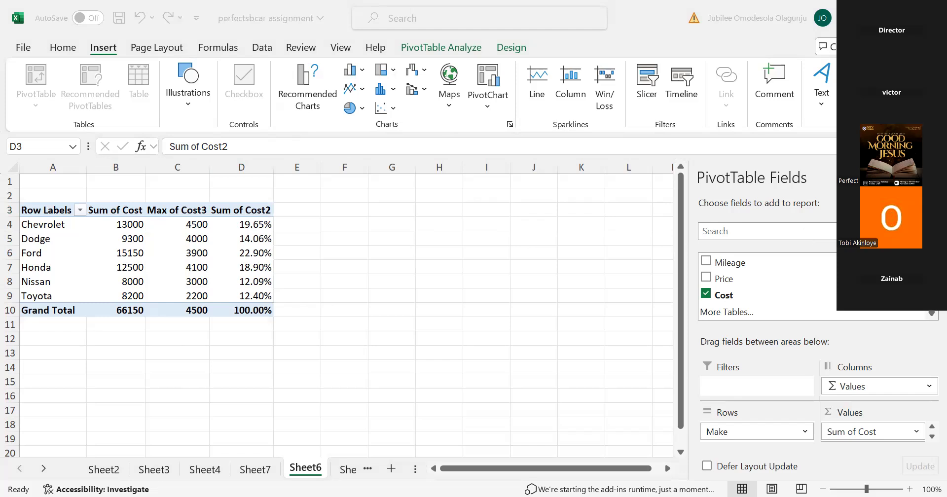
Step: Add the Color field to the PivotTable as a report filter
{"action": "scroll", "coordinate": [711, 283], "scroll_direction": "up", "scroll_amount": 2}
{"action": "left_click_drag", "start_coordinate": [711, 283], "coordinate": [734, 384]}
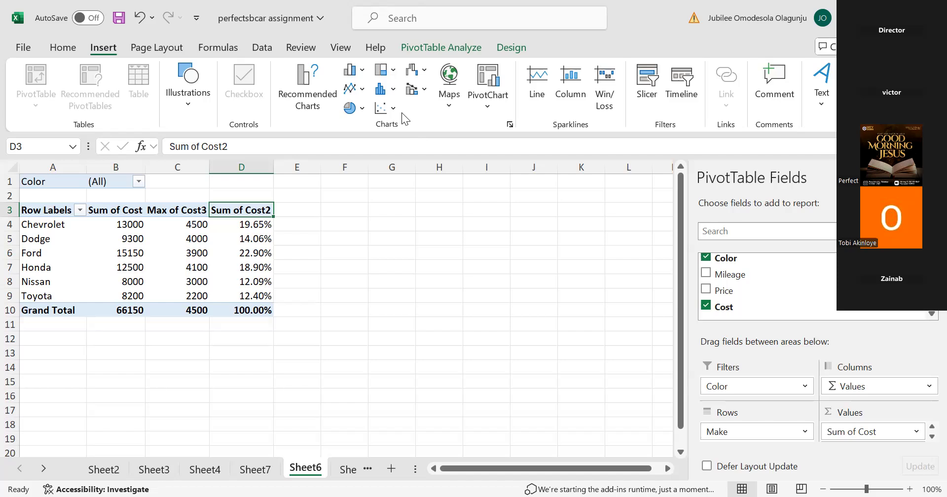
{"action": "left_click", "coordinate": [308, 87]}
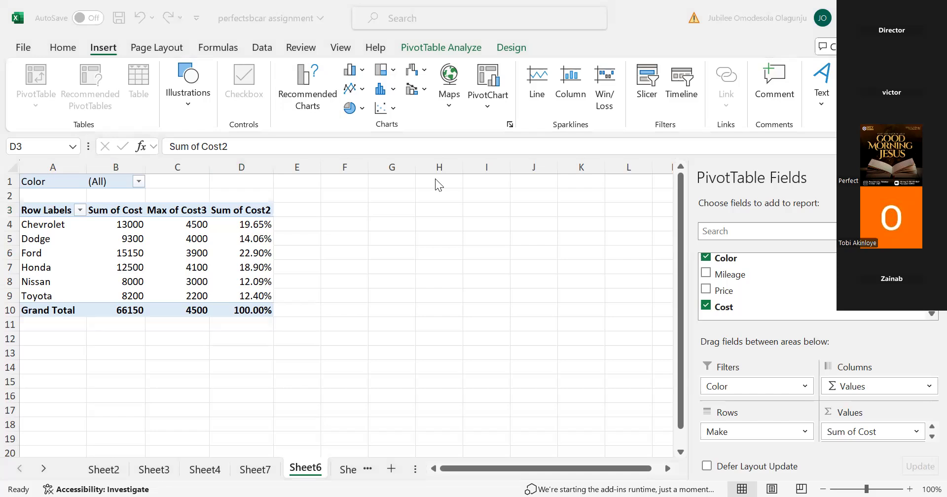
{"action": "scroll", "coordinate": [815, 270], "scroll_direction": "up", "scroll_amount": 1}
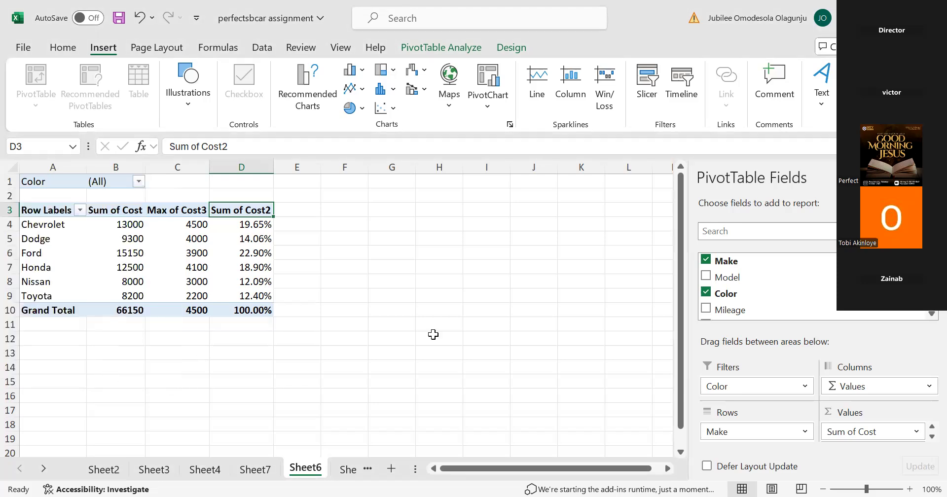
Step: Allow multiple selections in the PivotTable's Color report filter, clear all colors, and filter the report to Green only
{"action": "left_click", "coordinate": [139, 182]}
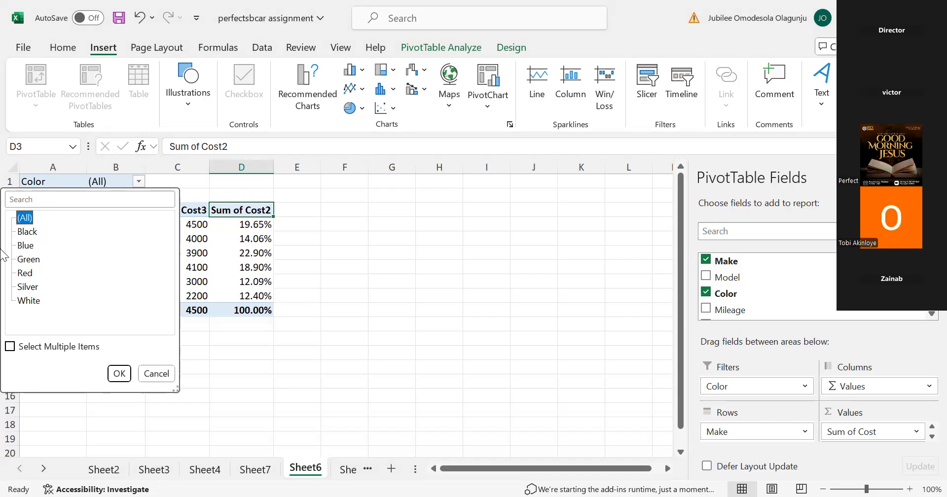
{"action": "left_click", "coordinate": [10, 346]}
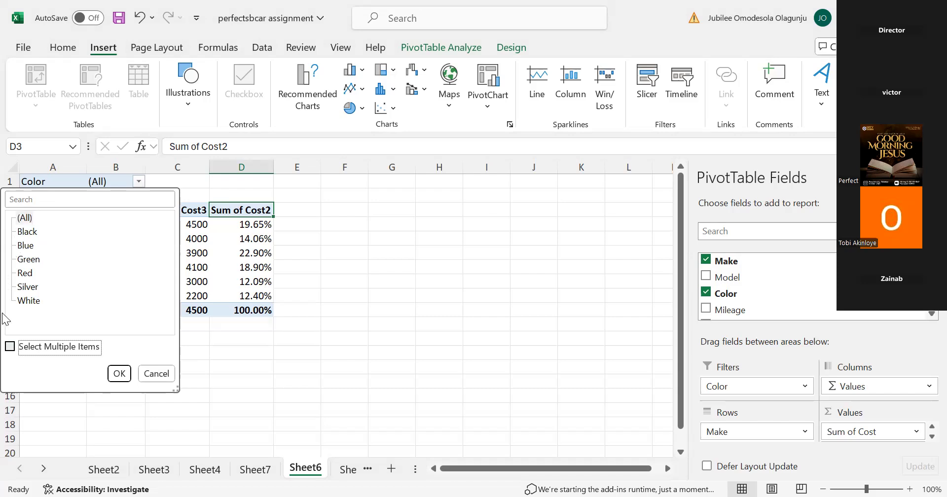
{"action": "left_click", "coordinate": [21, 259]}
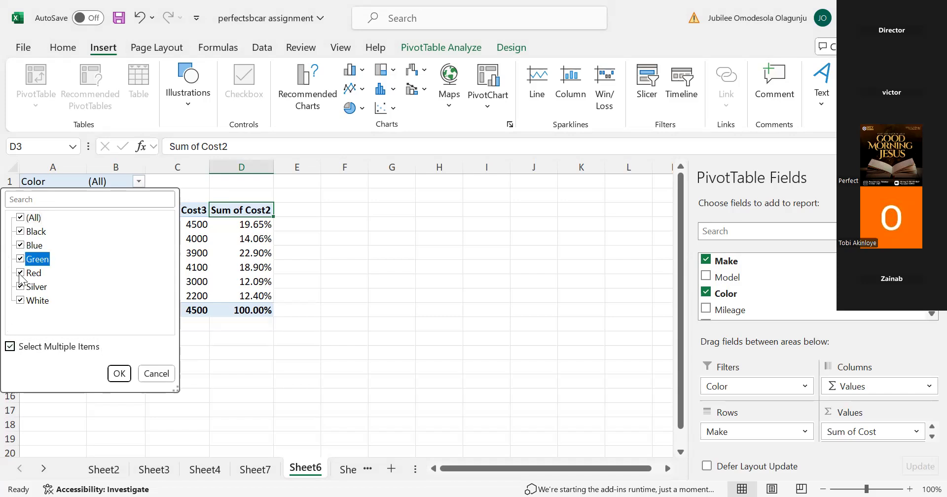
{"action": "left_click", "coordinate": [9, 346]}
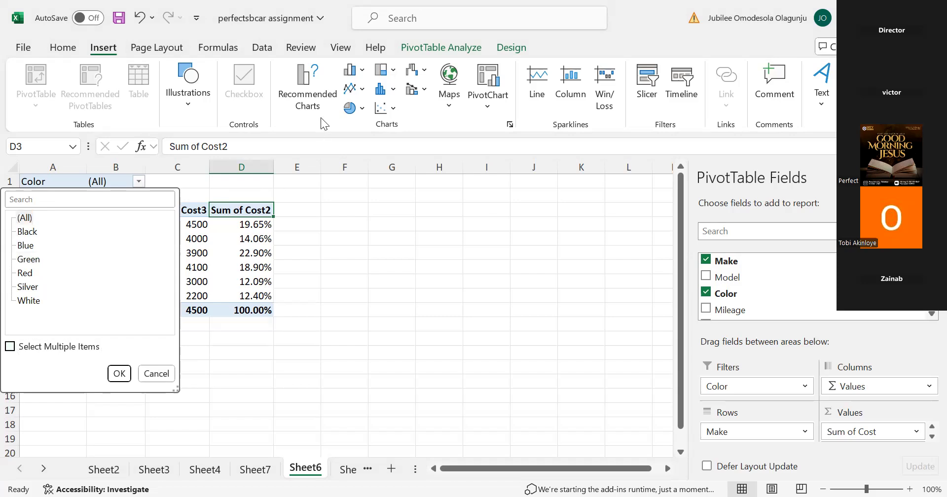
{"action": "left_click", "coordinate": [17, 347]}
{"action": "left_click", "coordinate": [20, 217]}
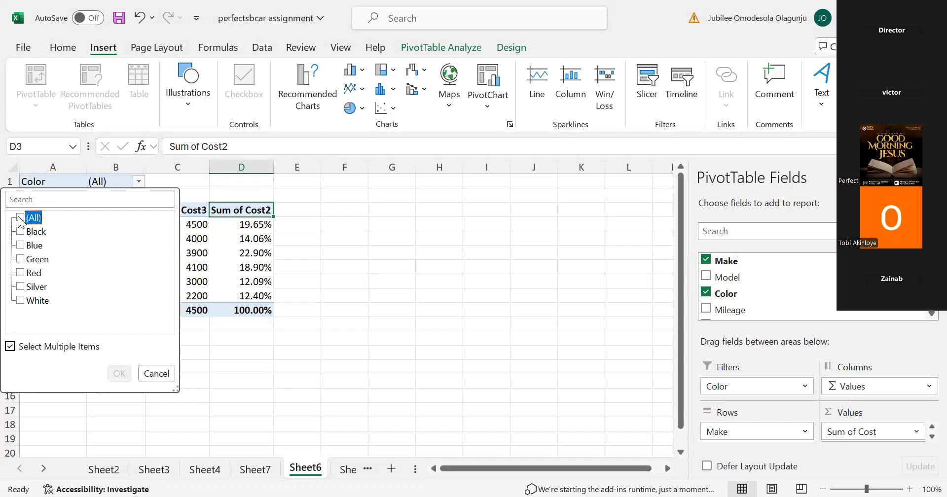
{"action": "left_click", "coordinate": [16, 248]}
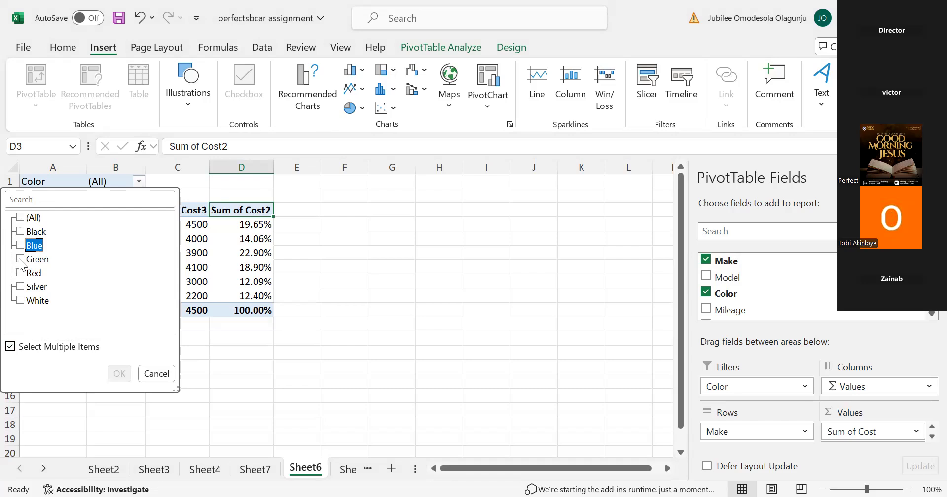
{"action": "left_click", "coordinate": [19, 258]}
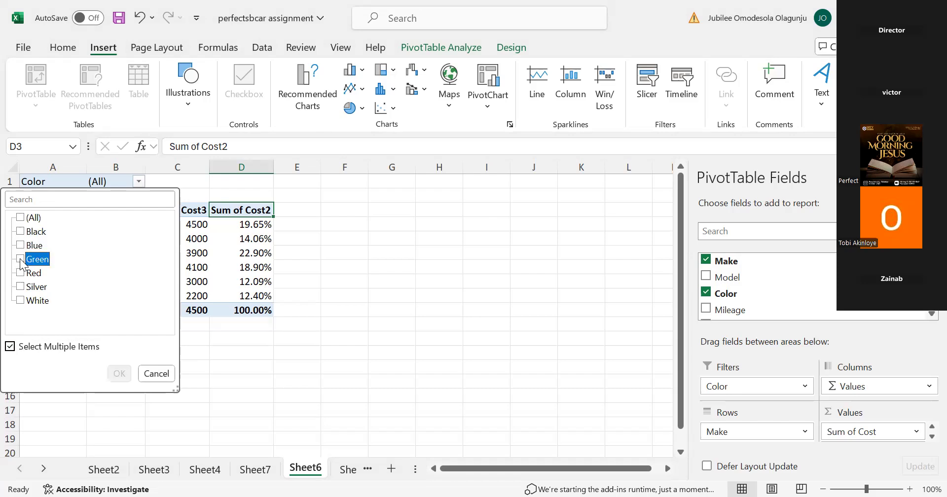
{"action": "left_click", "coordinate": [21, 260]}
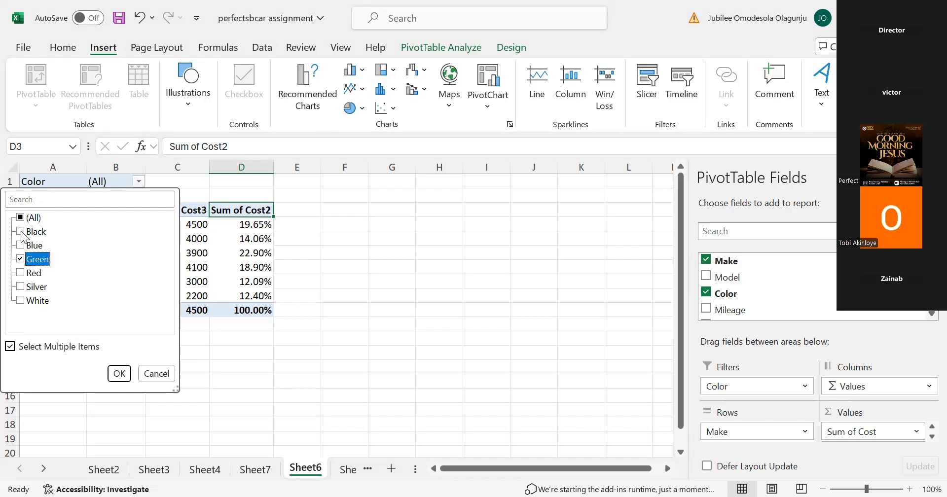
{"action": "left_click", "coordinate": [21, 234]}
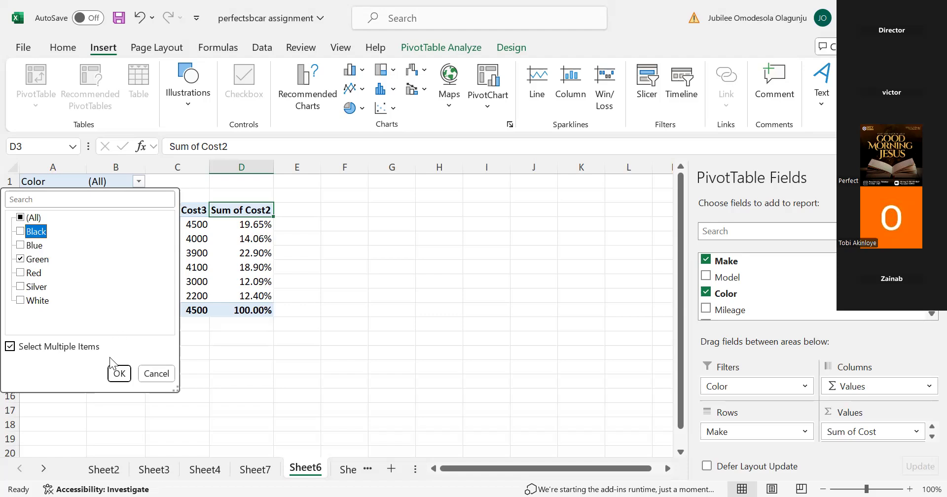
{"action": "left_click", "coordinate": [114, 375]}
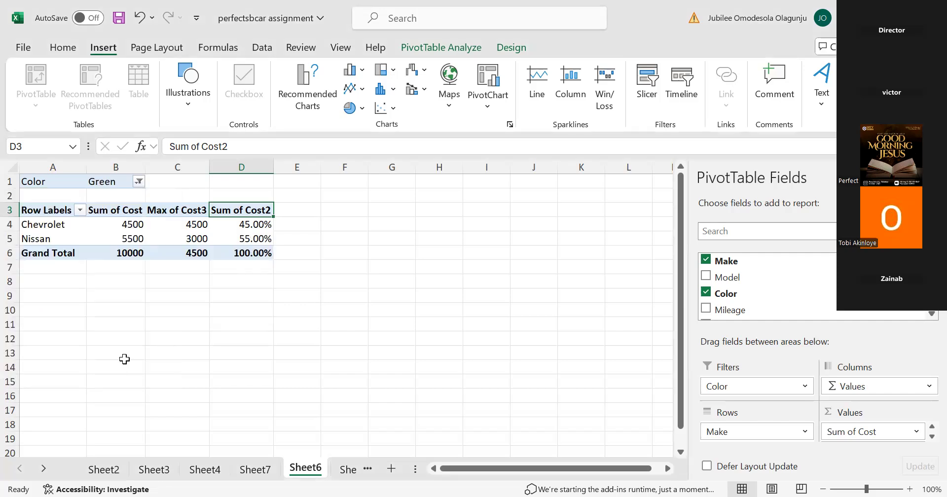
Step: Include Black alongside Green in the PivotTable's Color report filter
{"action": "left_click", "coordinate": [138, 193]}
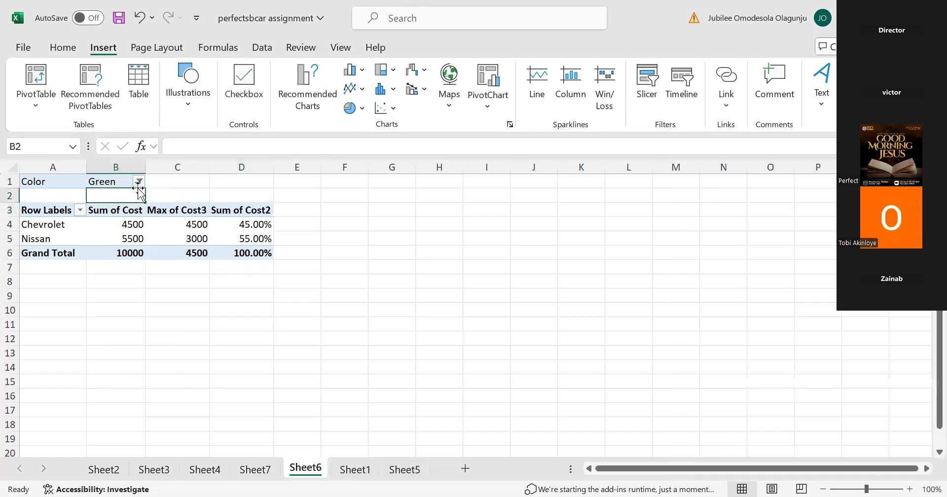
{"action": "left_click", "coordinate": [138, 182]}
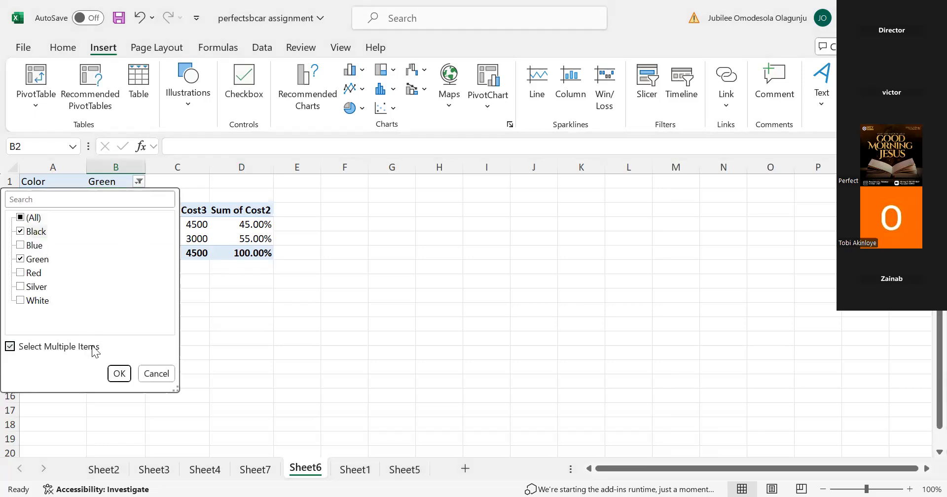
{"action": "left_click", "coordinate": [119, 373]}
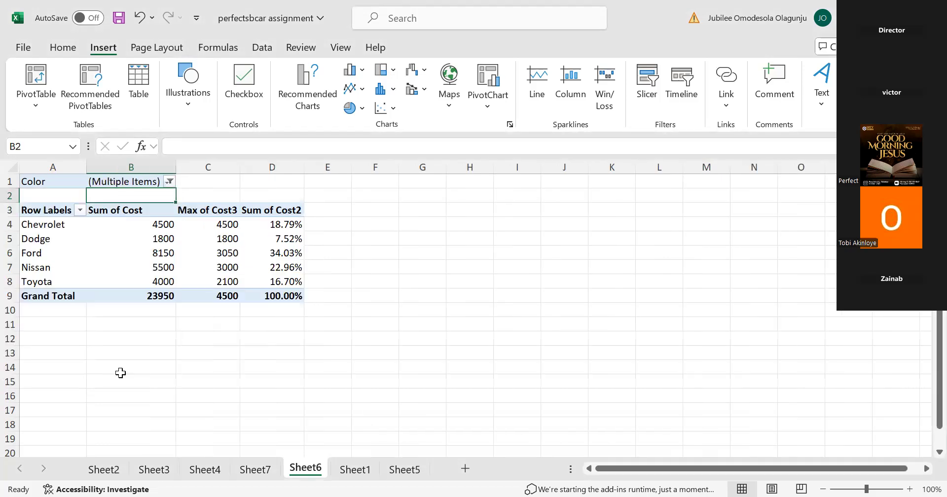